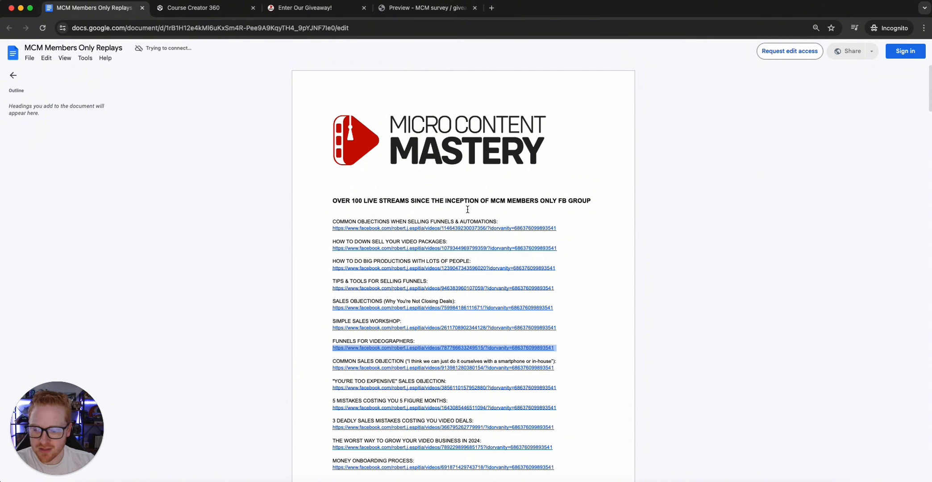
Review the list of live stream replays in the members-only document and the giveaway email preview
scroll(484, 214, "down", 1)
left_click(521, 187)
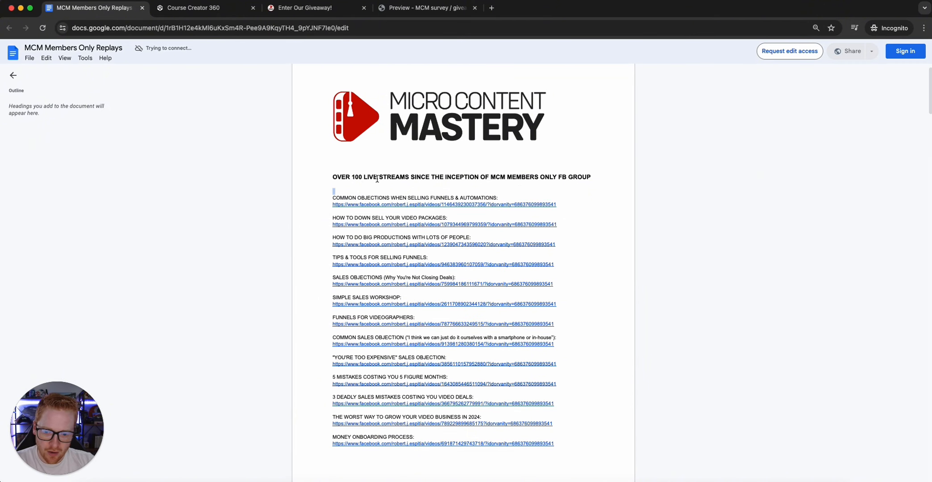
scroll(508, 193, "down", 1)
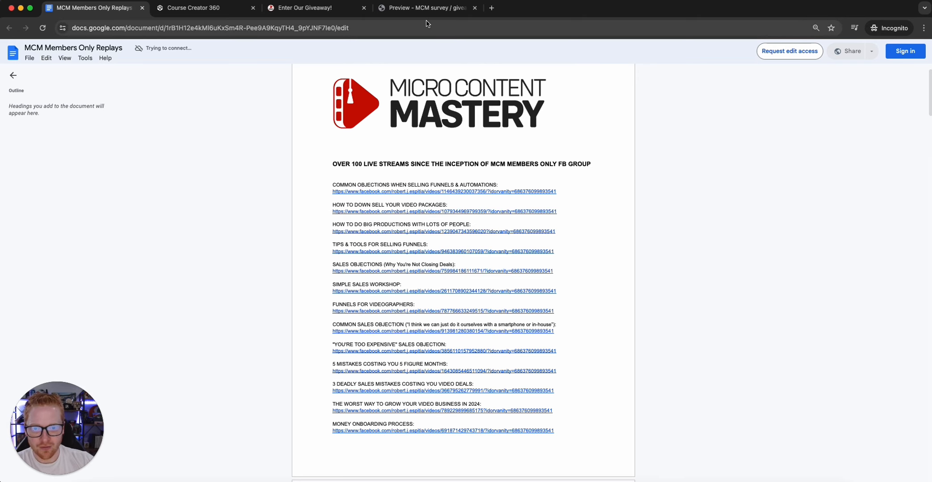
left_click(418, 10)
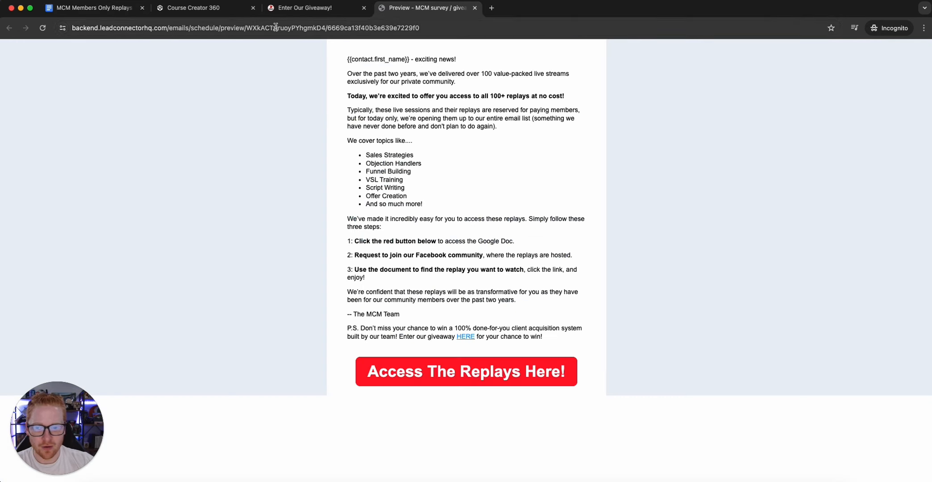
Examine the giveaway landing page, including the prize details, the how-to-enter section and the winner countdown
left_click(300, 8)
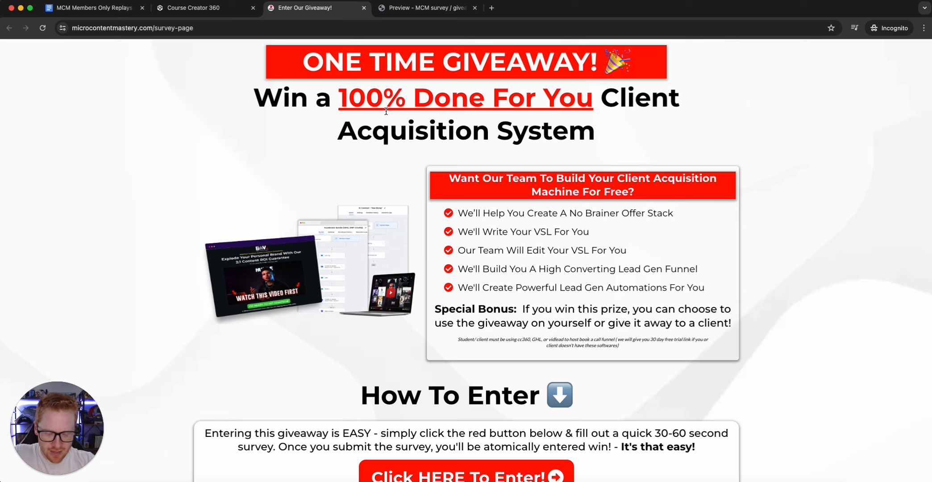
key("super+minus")
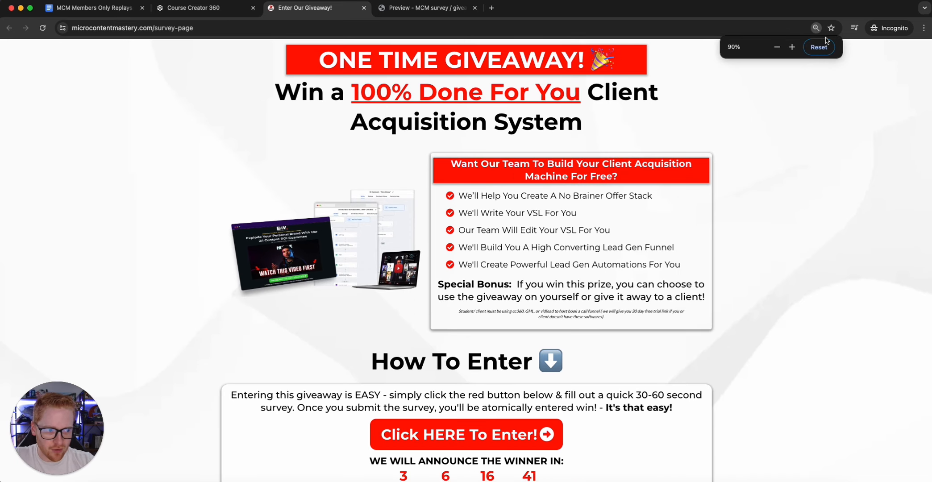
scroll(680, 127, "down", 1)
scroll(679, 127, "up", 1)
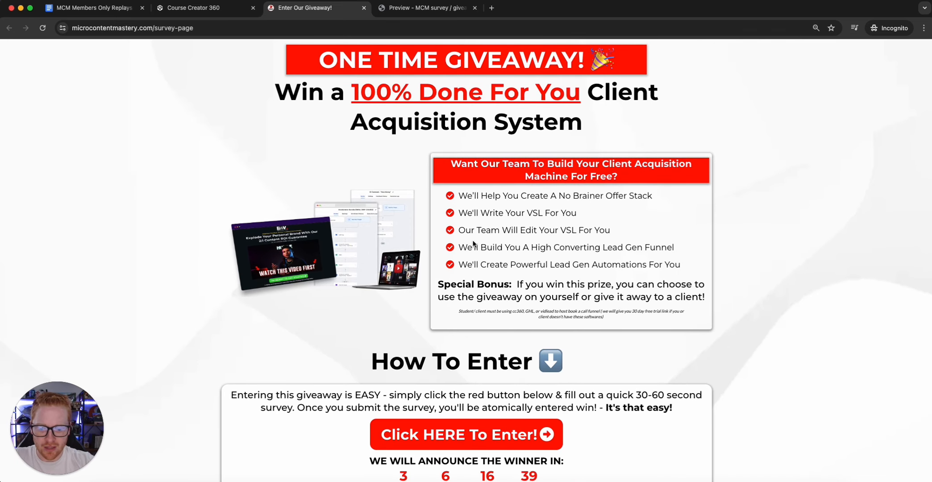
scroll(442, 449, "down", 1)
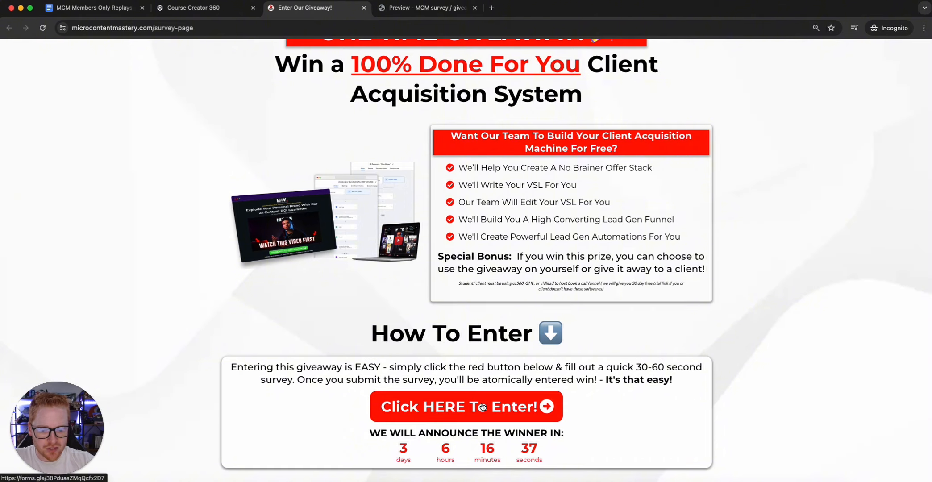
scroll(482, 404, "up", 1)
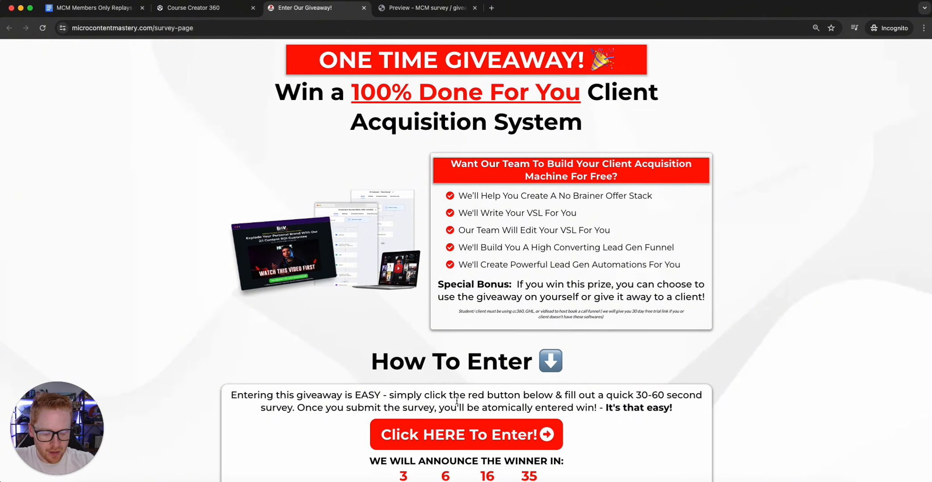
key("super+plus")
scroll(463, 348, "down", 1)
scroll(410, 243, "up", 1)
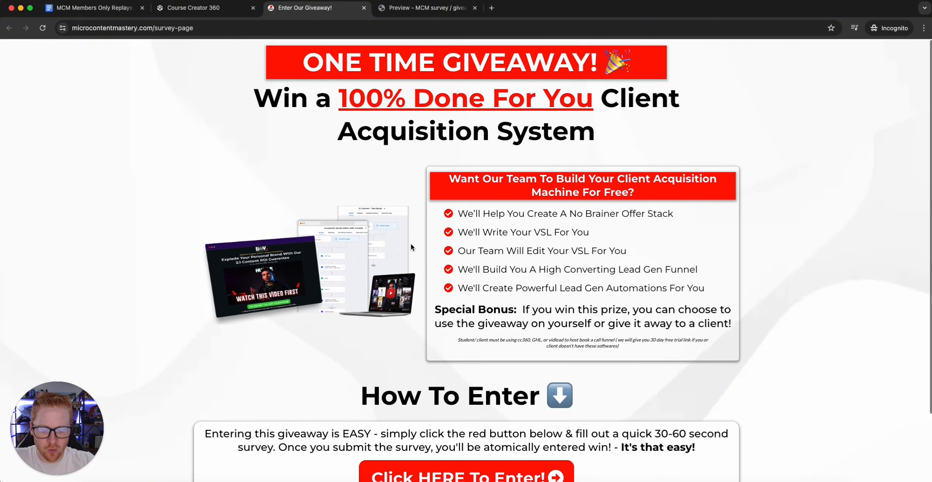
Switch to Course Creator 360 and open the 2024 MCM FUNNELS folder among the site funnels
left_click(205, 10)
left_click(26, 281)
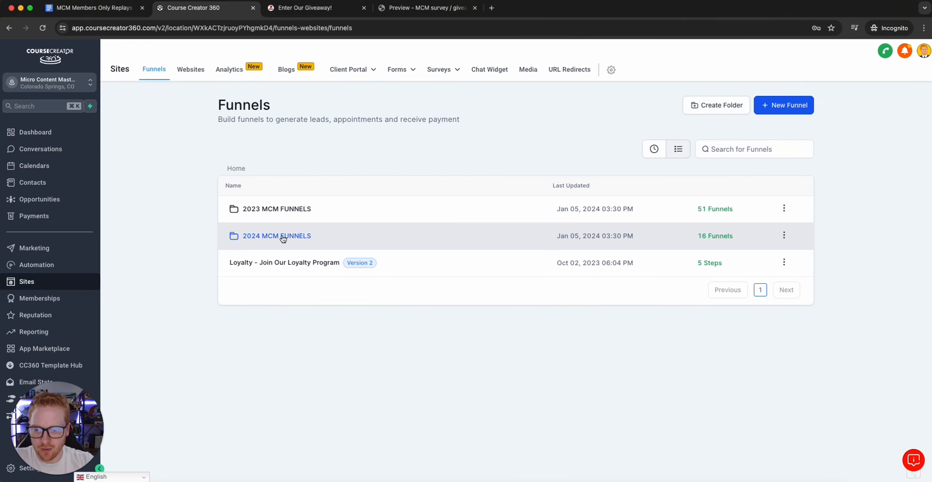
left_click(283, 238)
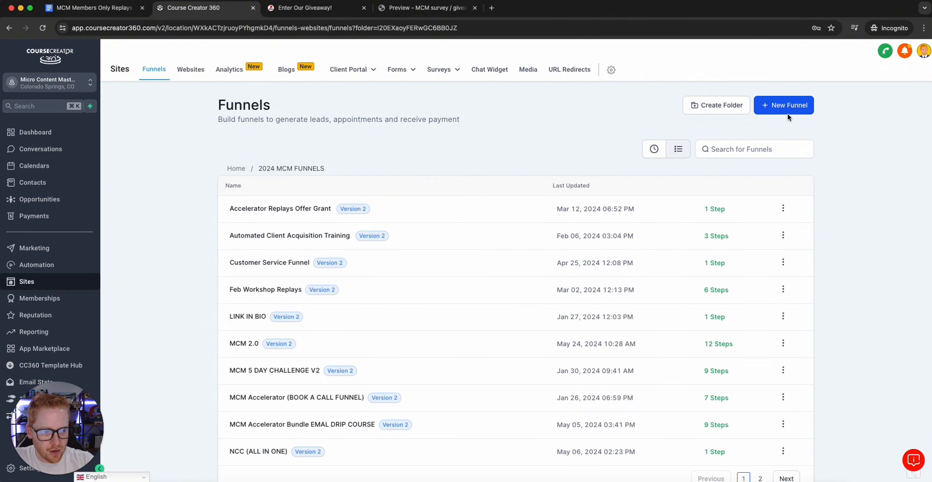
Create a new funnel from blank named "100+ Replays Doc (Offer Masterclass)"
left_click(782, 114)
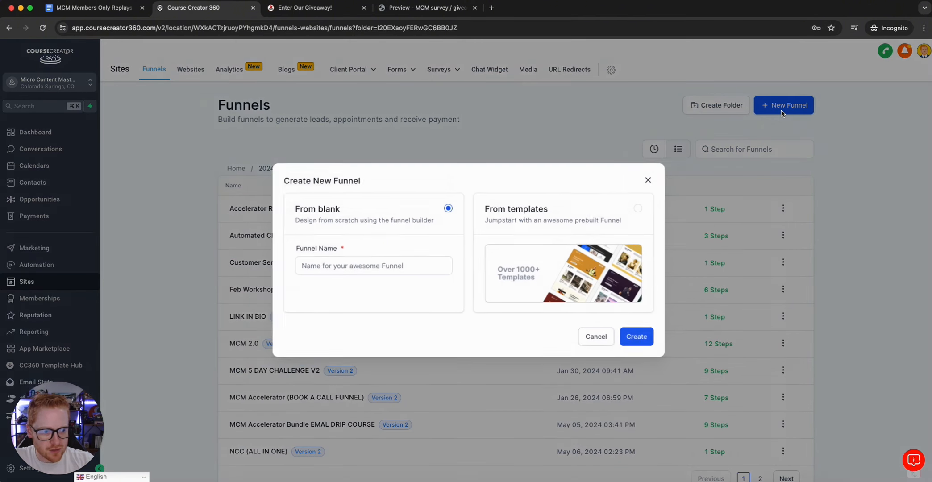
left_click(364, 266)
type("100")
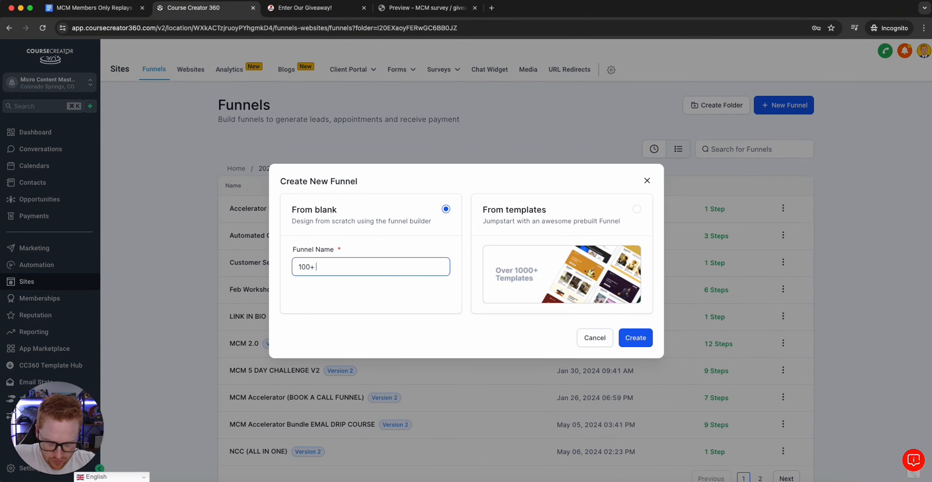
type("+ Replays Doc")
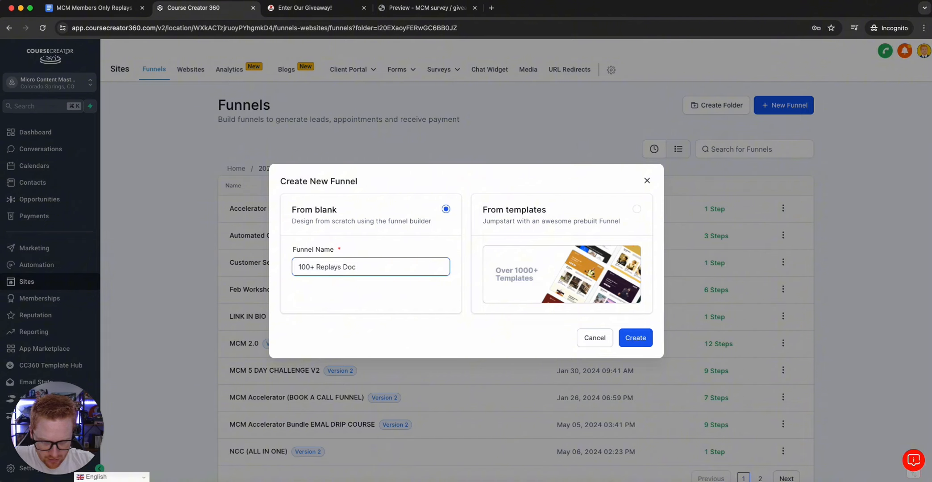
type("(Offer")
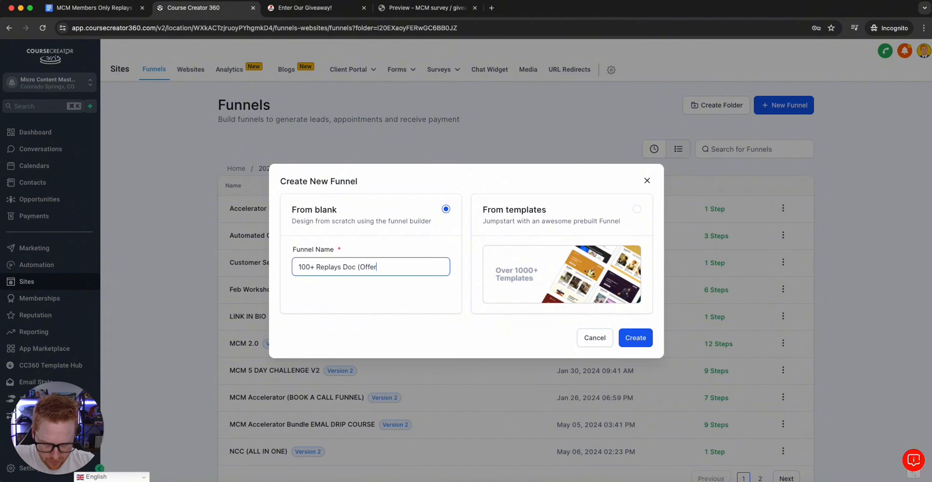
type(" Masterclass")
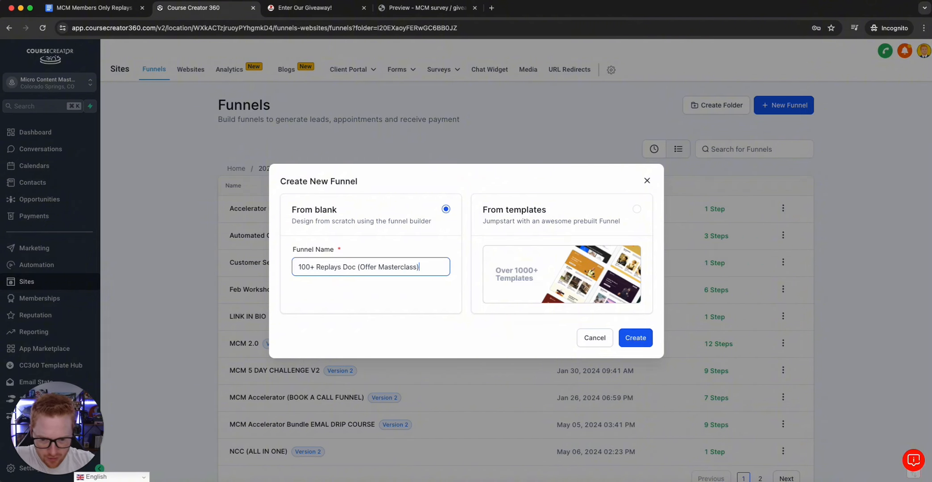
left_click(637, 340)
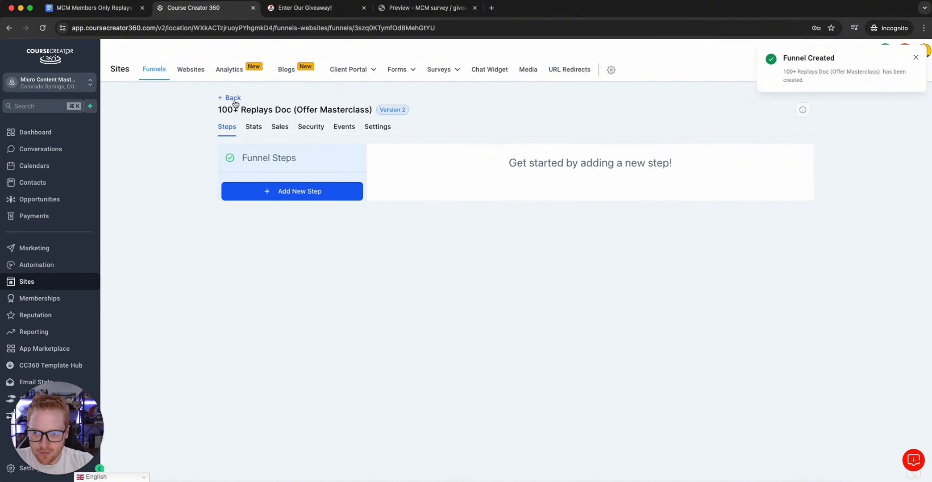
Copy the favicon URL from the settings of the existing MCM 2.0 funnel
left_click(233, 98)
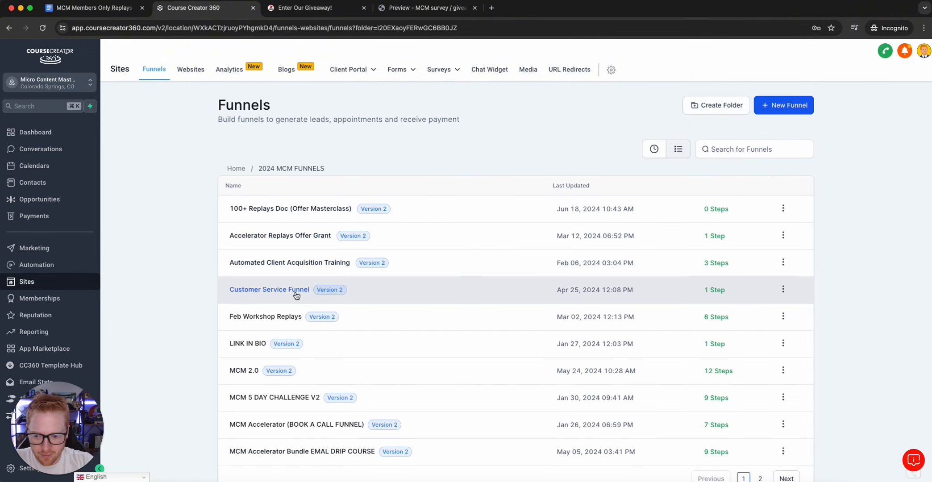
scroll(275, 232, "down", 1)
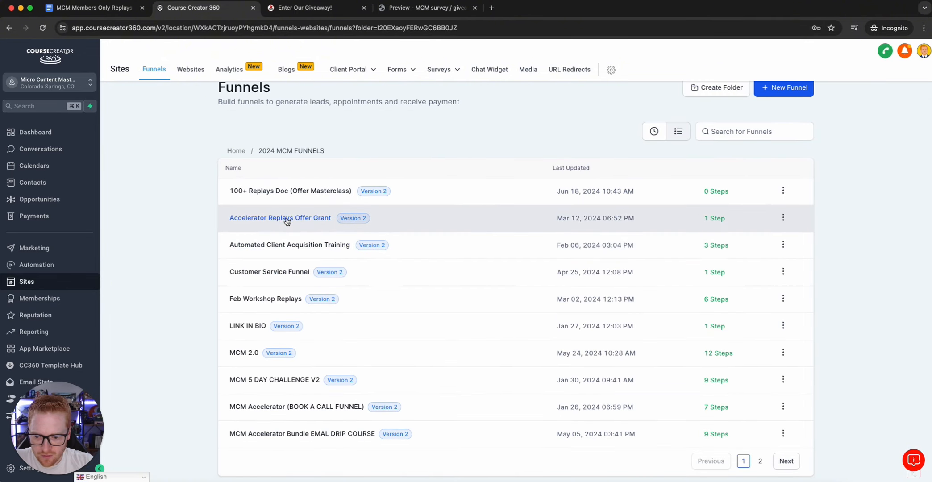
left_click(241, 353)
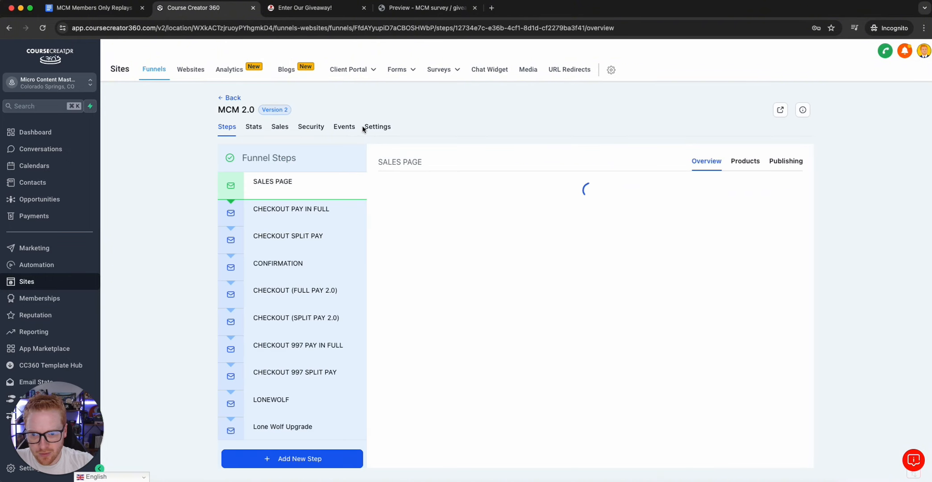
left_click(375, 127)
left_click(561, 240)
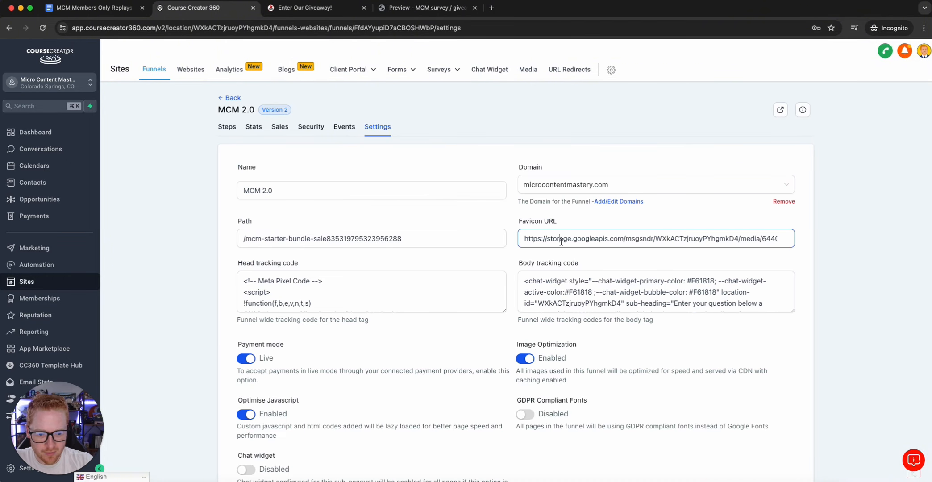
key("super+a")
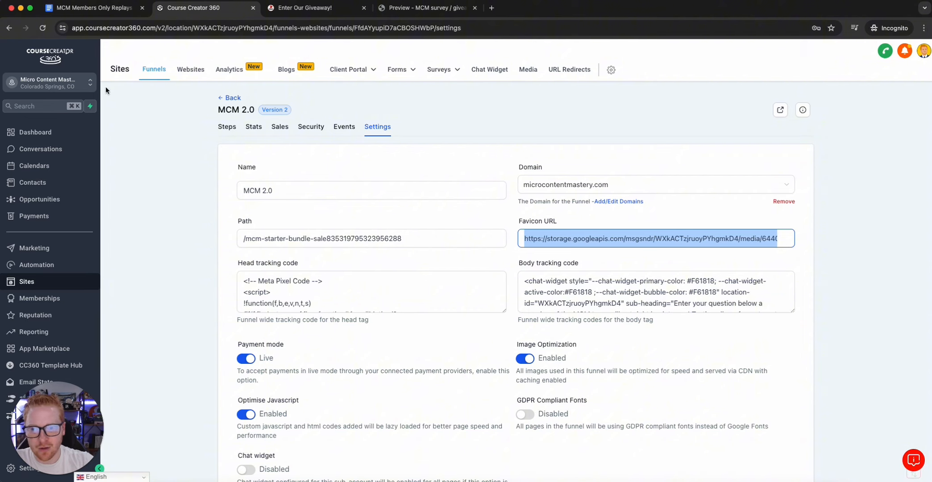
Paste the copied favicon URL into the settings of the 100+ Replays Doc (Offer Masterclass) funnel and save them
left_click(230, 99)
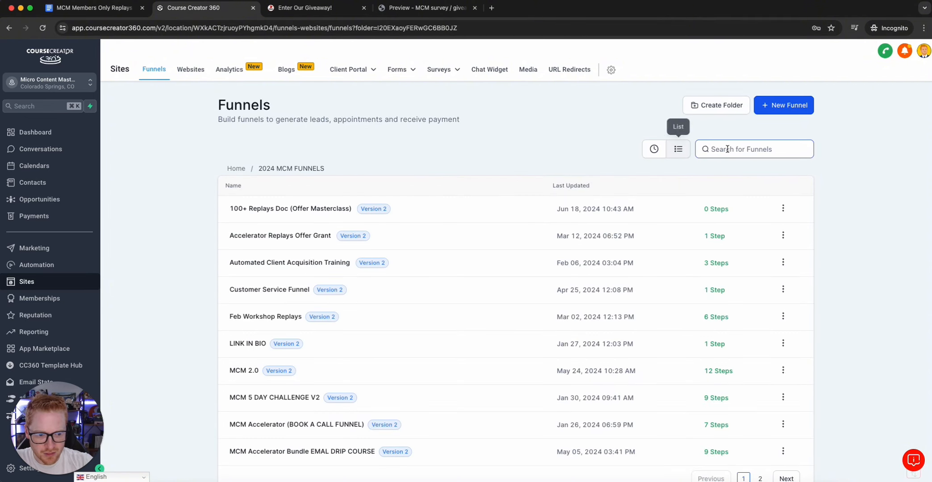
left_click(281, 211)
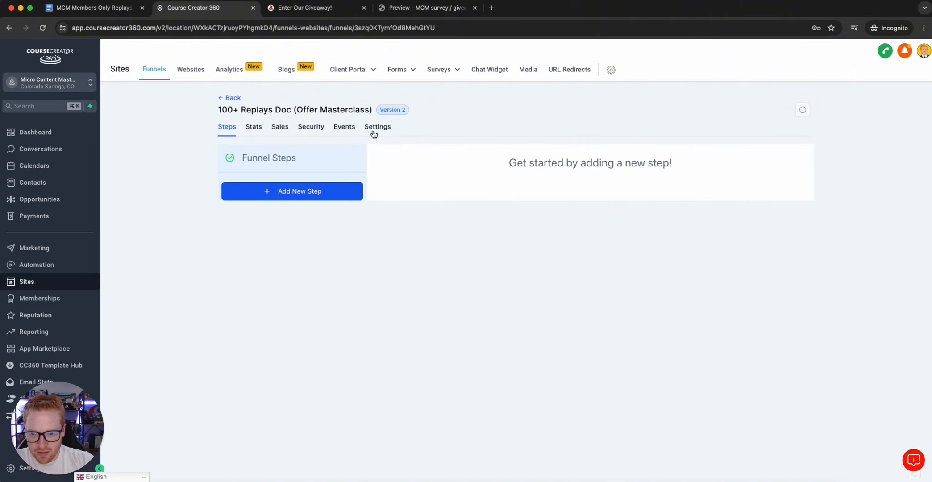
left_click(378, 130)
left_click(572, 239)
key("super+v")
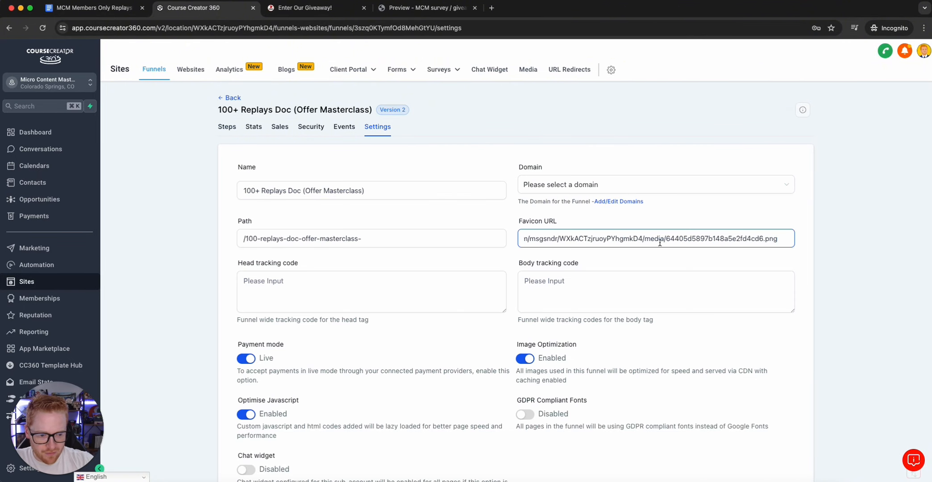
left_click(731, 272)
scroll(681, 262, "down", 3)
left_click(782, 425)
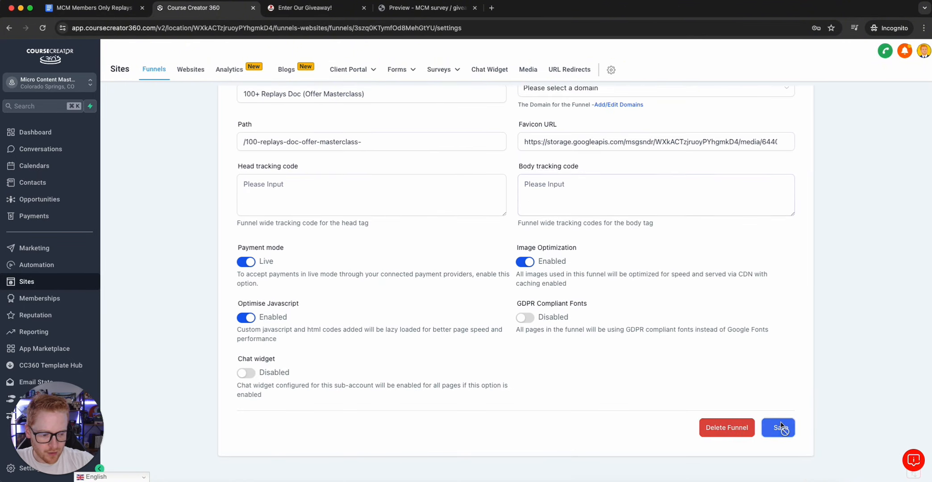
scroll(451, 208, "up", 3)
scroll(319, 149, "down", 2)
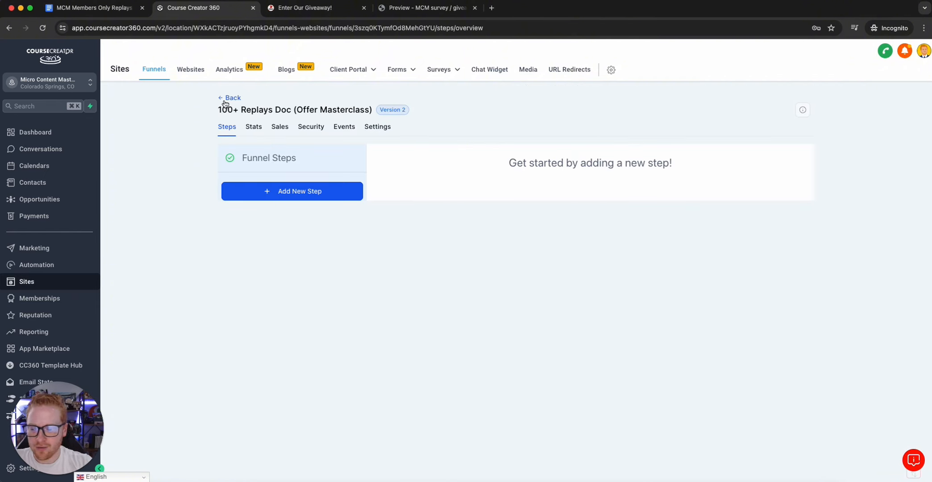
Copy the entire head tracking code from the MCM 2.0 funnel's settings
left_click(226, 100)
scroll(286, 229, "down", 2)
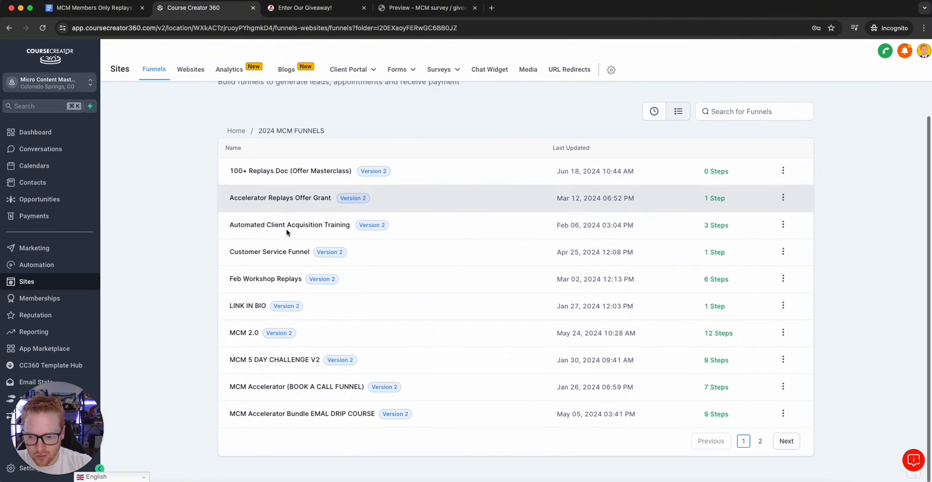
left_click(245, 332)
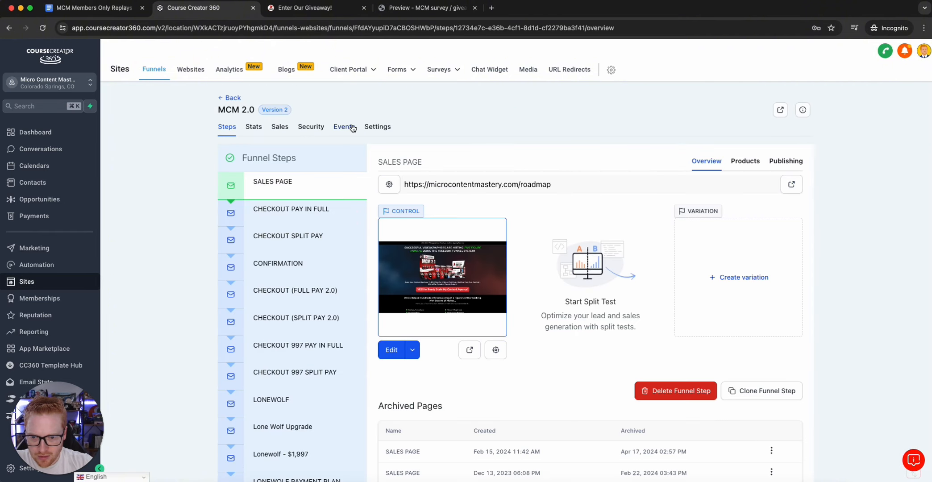
left_click(350, 127)
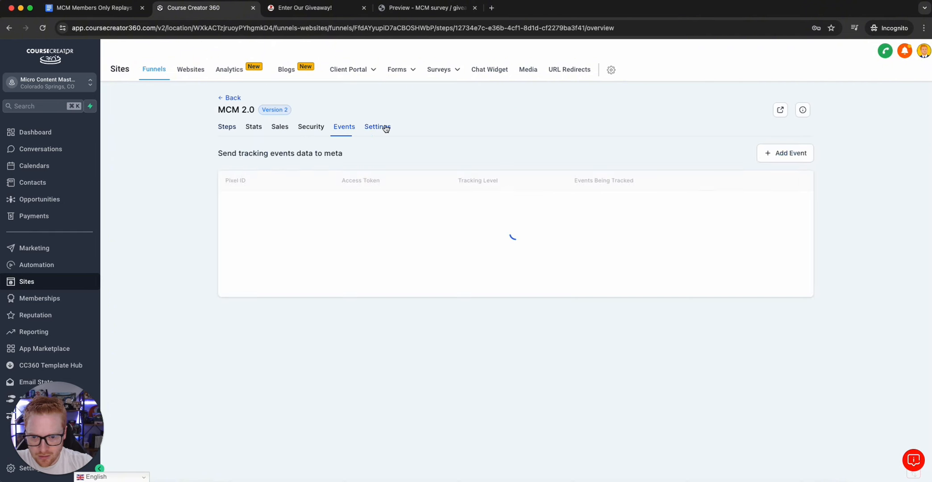
left_click(377, 127)
left_click_drag(243, 279, 365, 335)
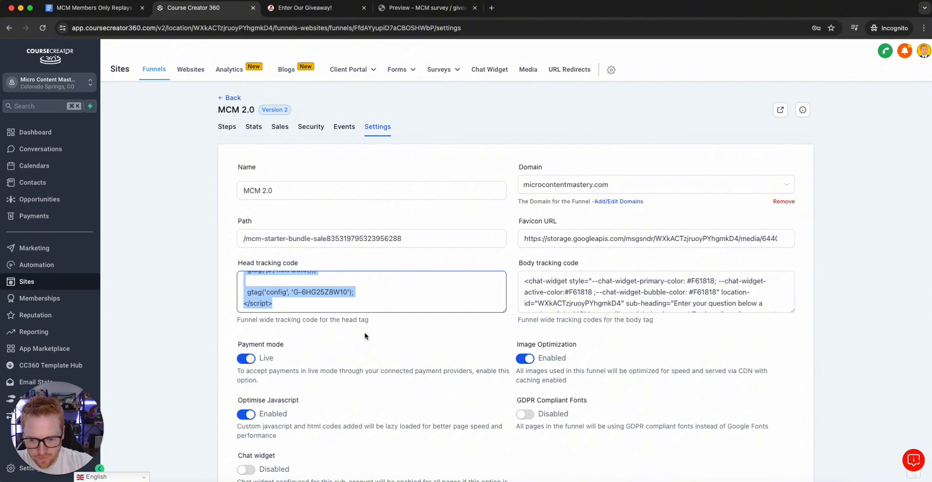
Paste the copied head tracking code into the settings of the 100+ Replays Doc (Offer Masterclass) funnel and save them
left_click(228, 99)
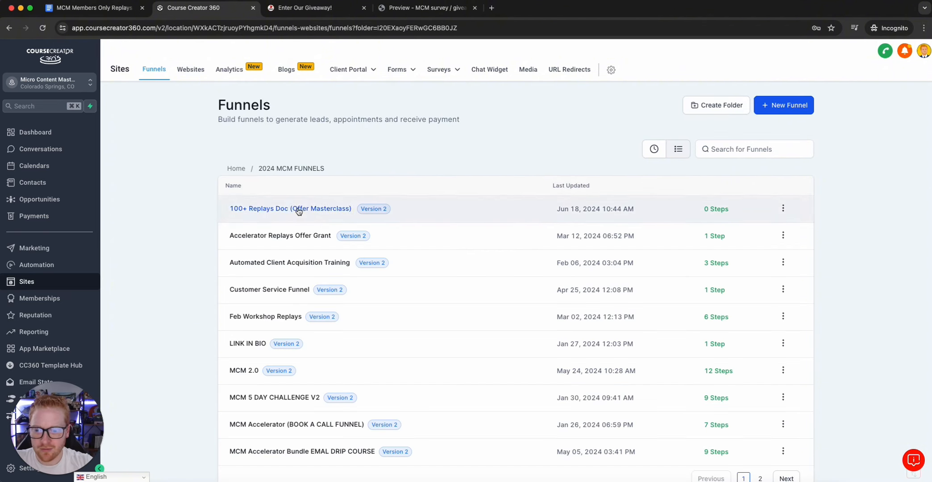
left_click(285, 190)
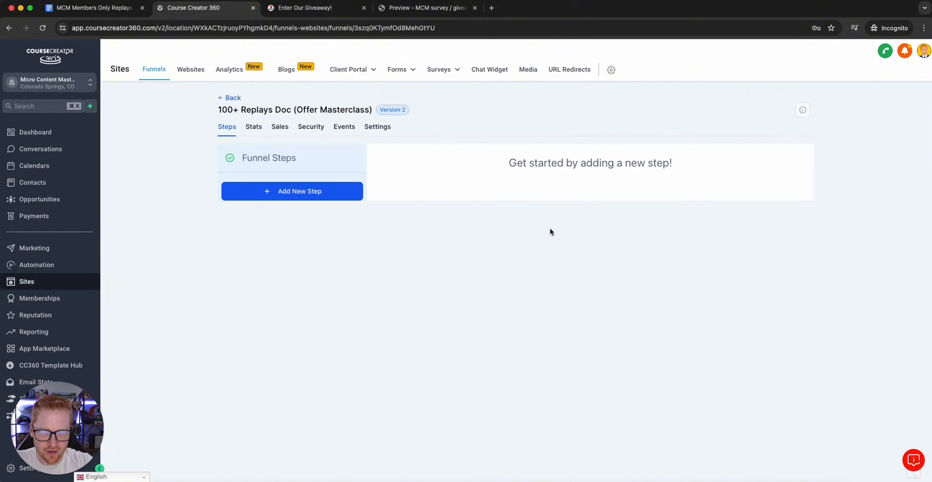
left_click(377, 126)
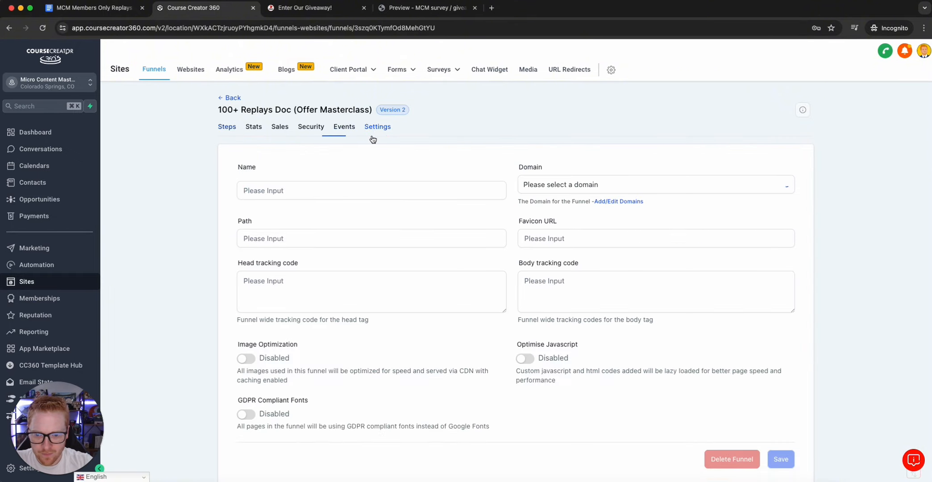
left_click(278, 281)
scroll(626, 356, "down", 3)
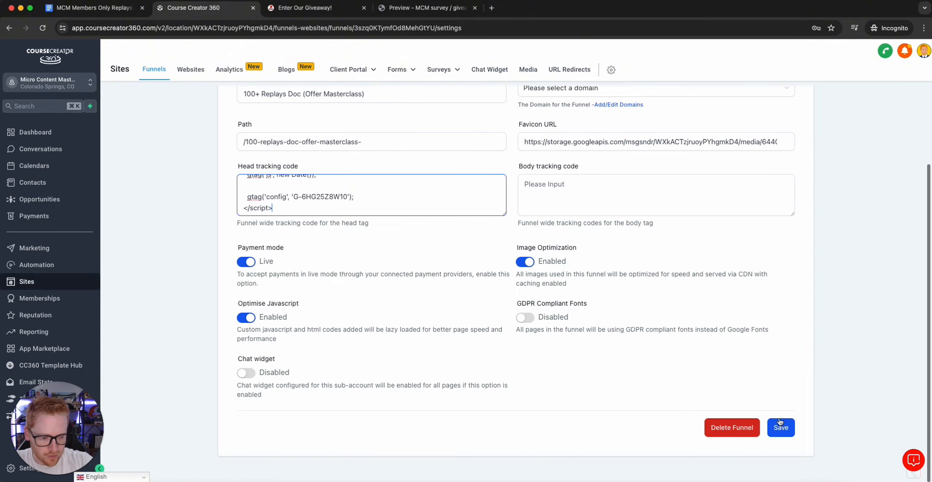
left_click(781, 428)
Set the new funnel's domain to microcontentmastery.com and save the settings
scroll(629, 332, "up", 3)
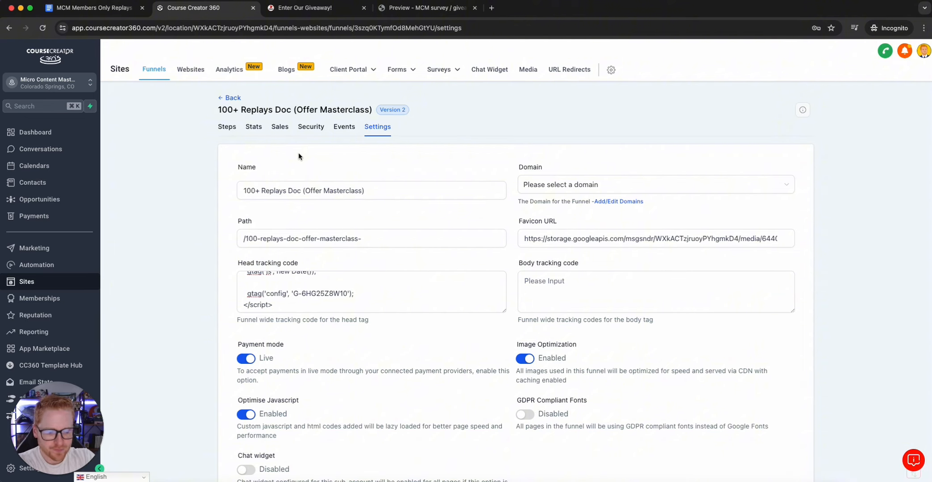
left_click(547, 182)
left_click(570, 224)
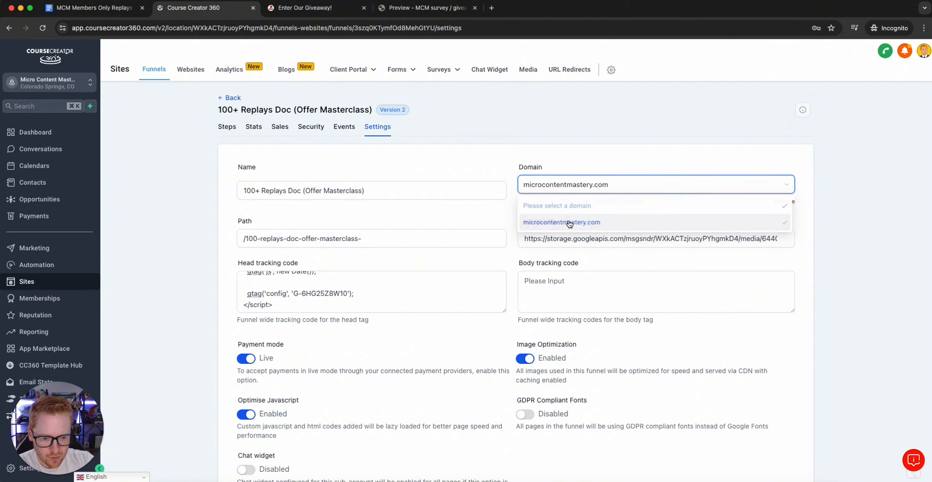
scroll(759, 416, "down", 3)
left_click(771, 426)
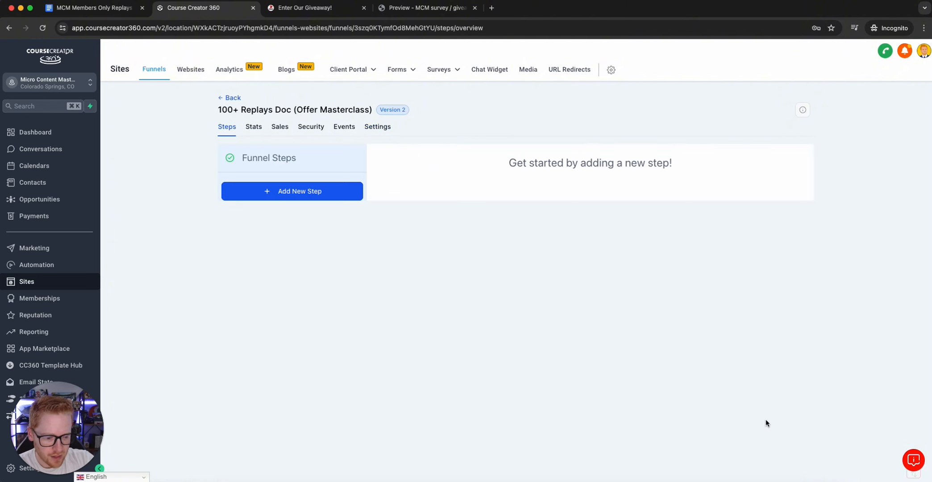
left_click(373, 126)
left_click(547, 184)
left_click(575, 222)
scroll(714, 357, "down", 3)
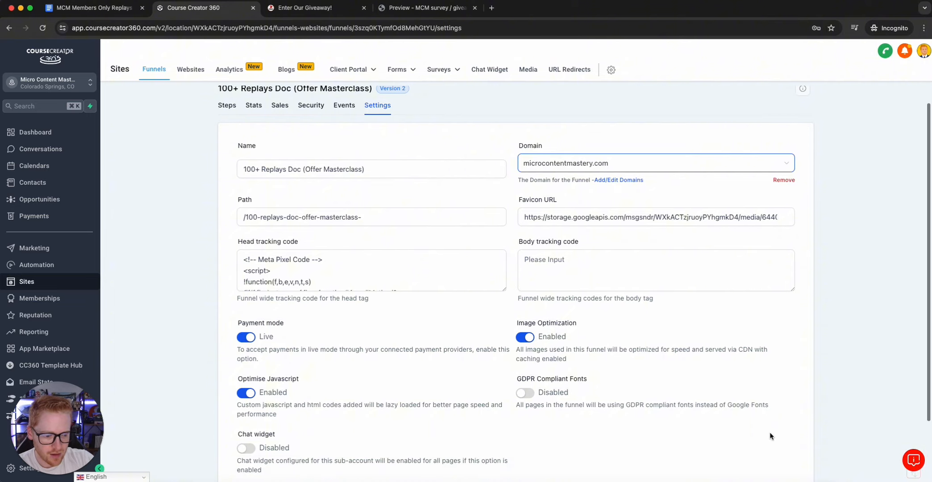
left_click(775, 428)
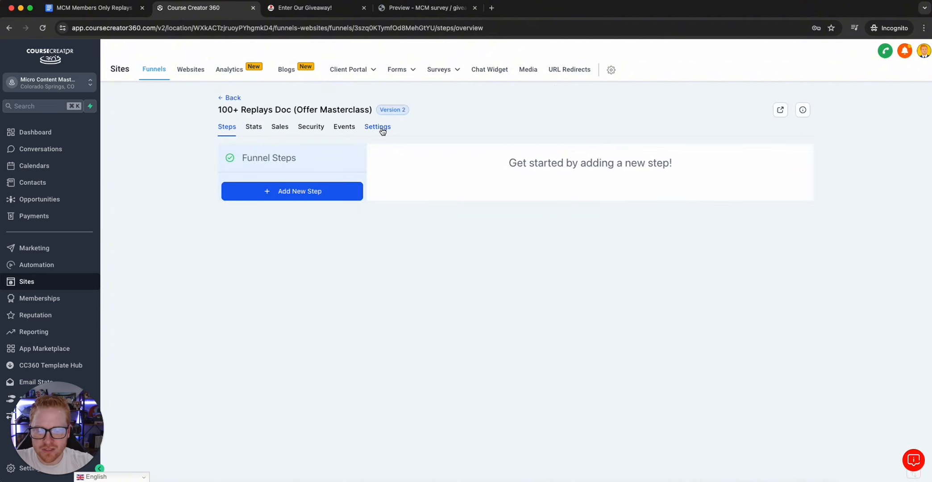
Add a funnel step named "OFFER PAGE" to the new funnel
left_click(282, 191)
left_click(402, 221)
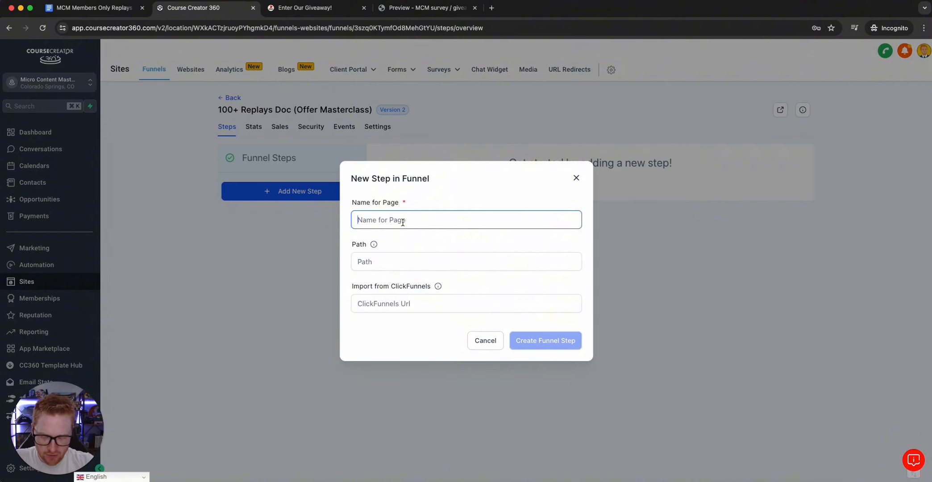
type("OFFER PAGE")
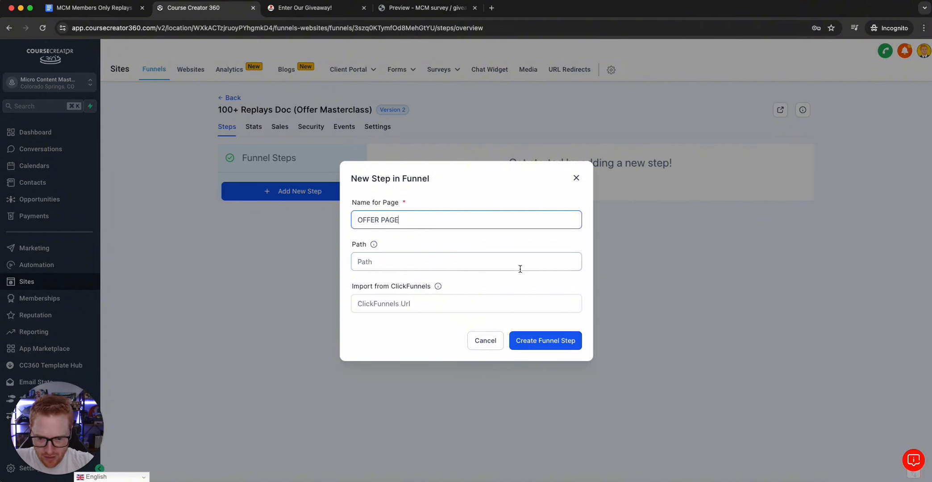
left_click(546, 348)
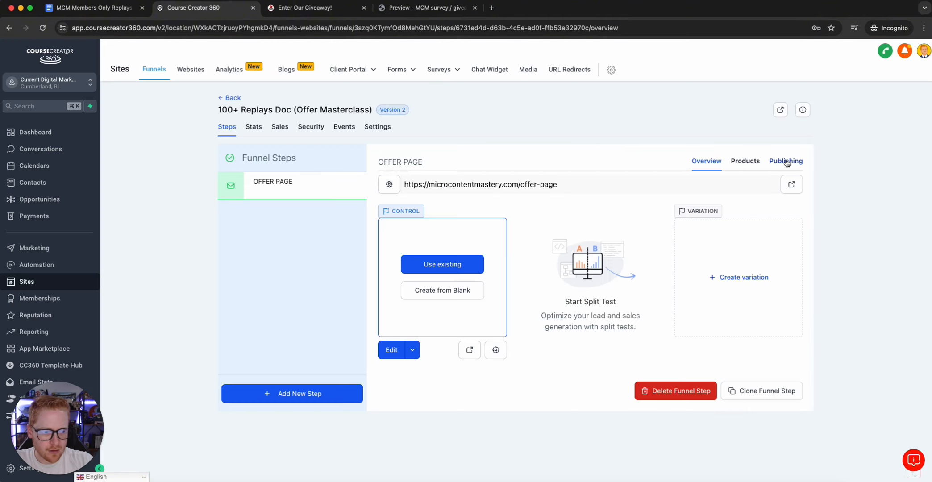
Change the OFFER PAGE step's URL to "/100-replay-offer" and update the step
left_click(785, 162)
left_click_drag(496, 246, 460, 246)
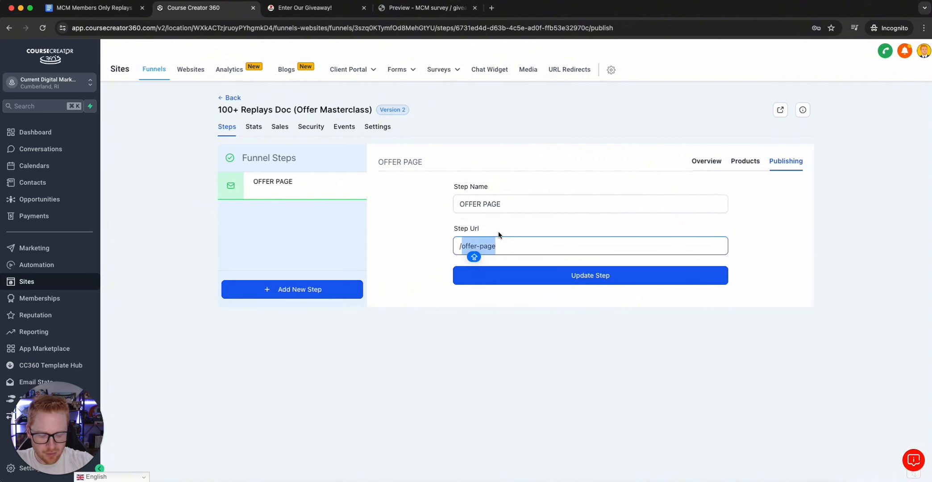
key("BackSpace")
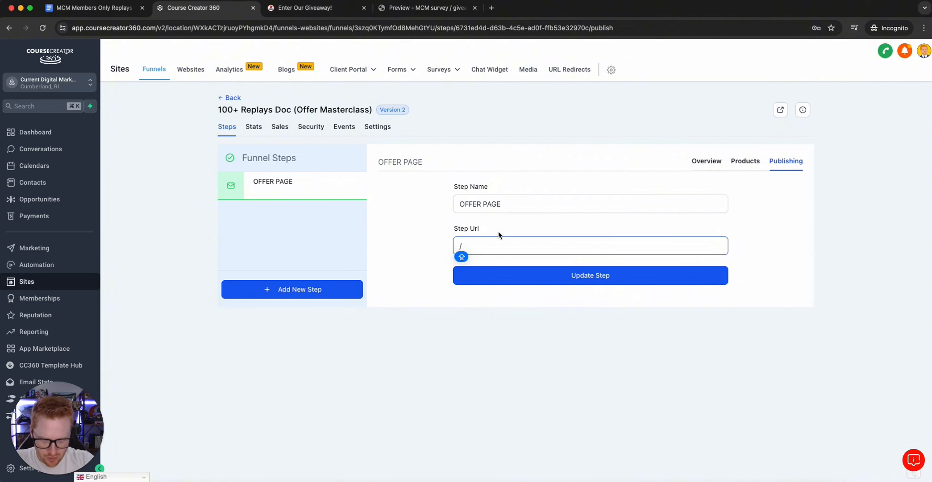
type("100-")
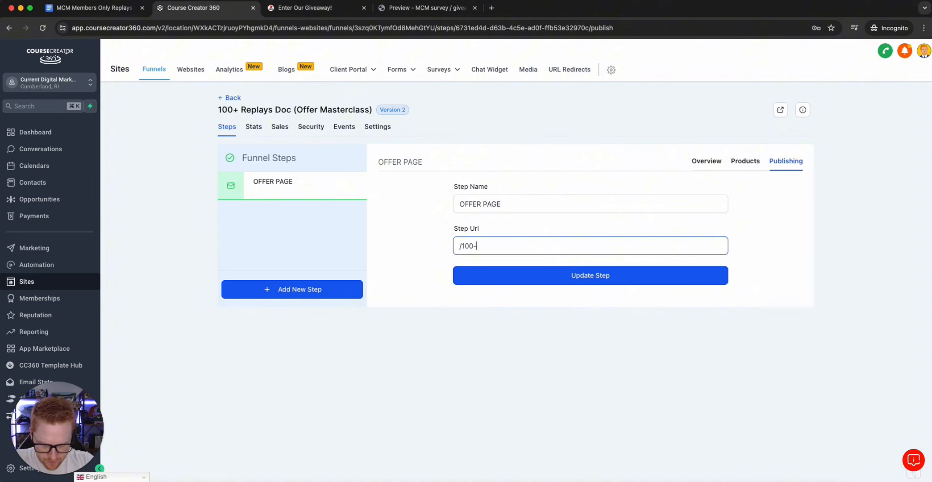
type("REPLAY")
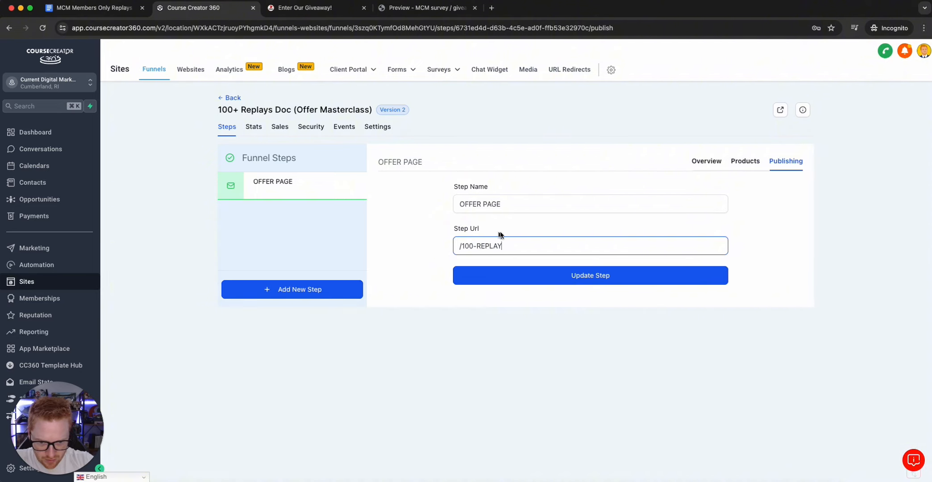
left_click_drag(502, 245, 478, 248)
type("replay-")
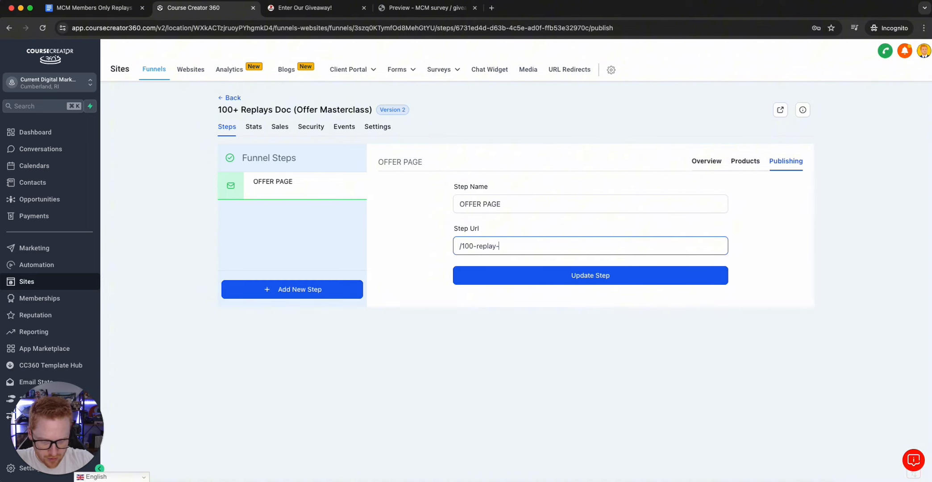
type("offer")
left_click(547, 273)
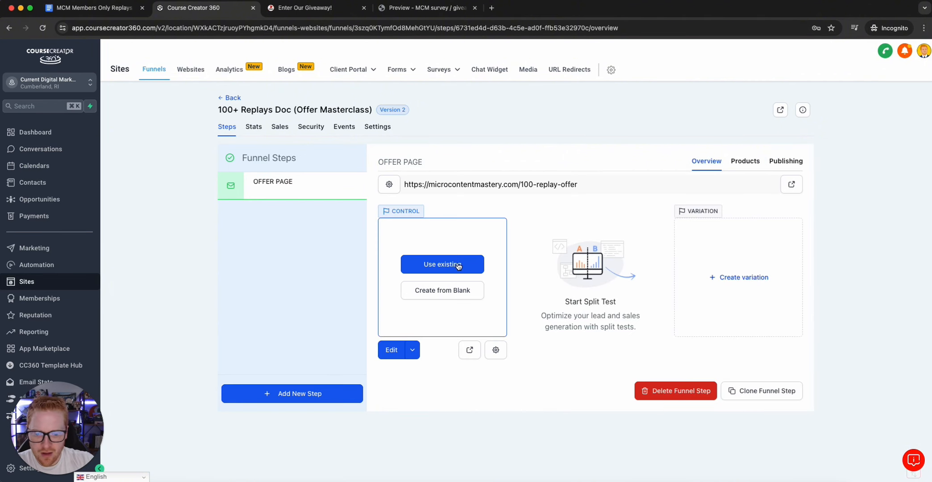
Look at the blank page builder for OFFER PAGE and return to the step's overview
left_click(447, 297)
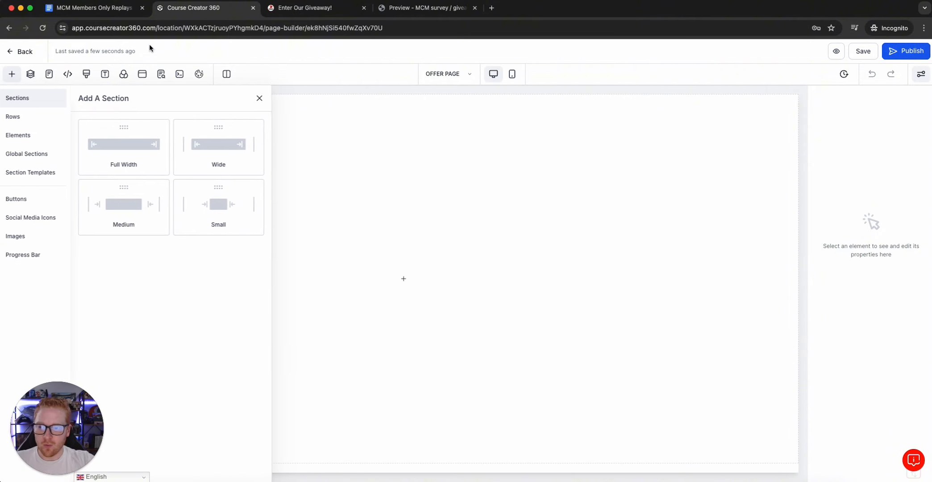
left_click(12, 52)
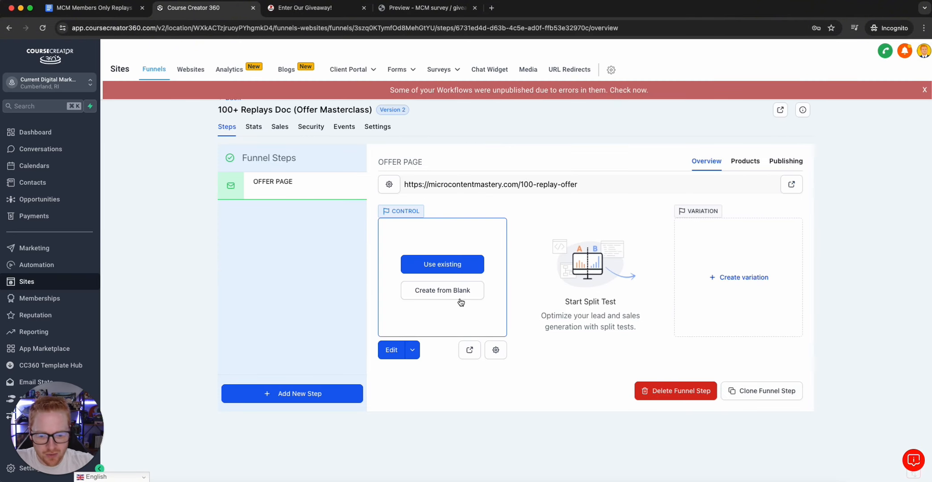
left_click(924, 91)
left_click(463, 265)
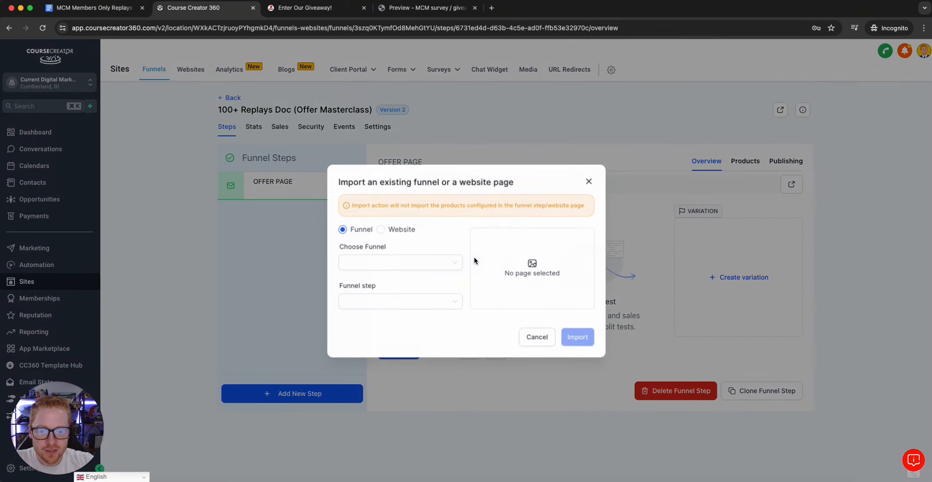
left_click(587, 187)
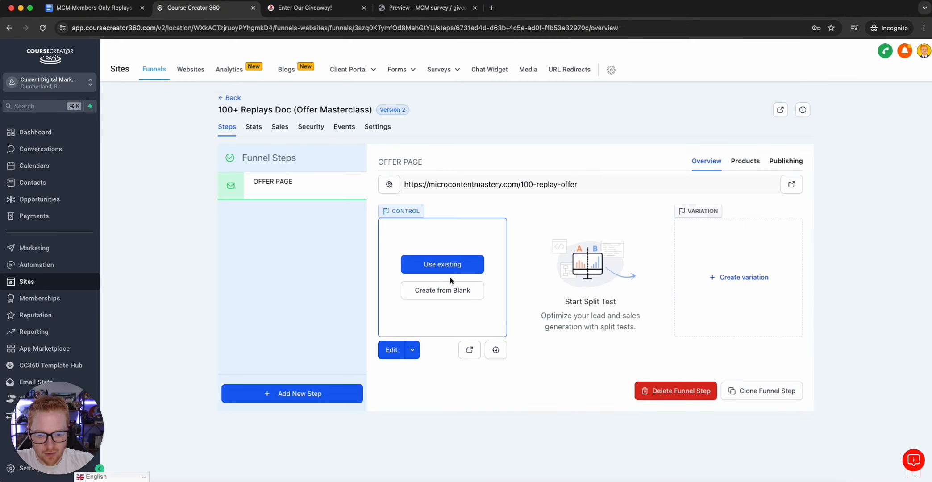
left_click(449, 270)
left_click(396, 266)
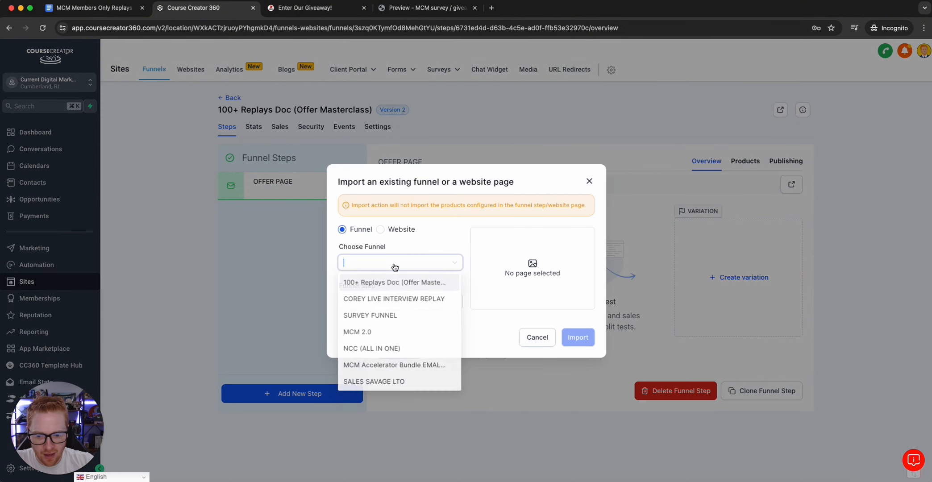
type("sur")
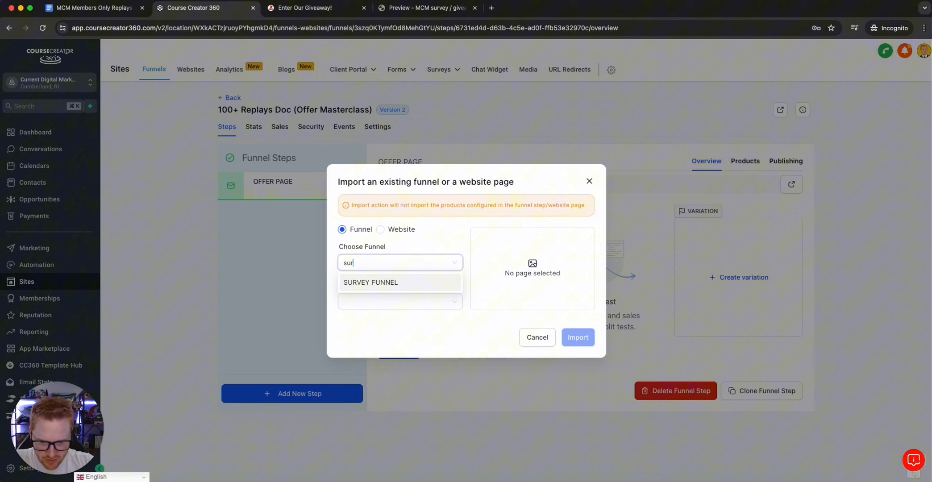
left_click(390, 284)
left_click(389, 304)
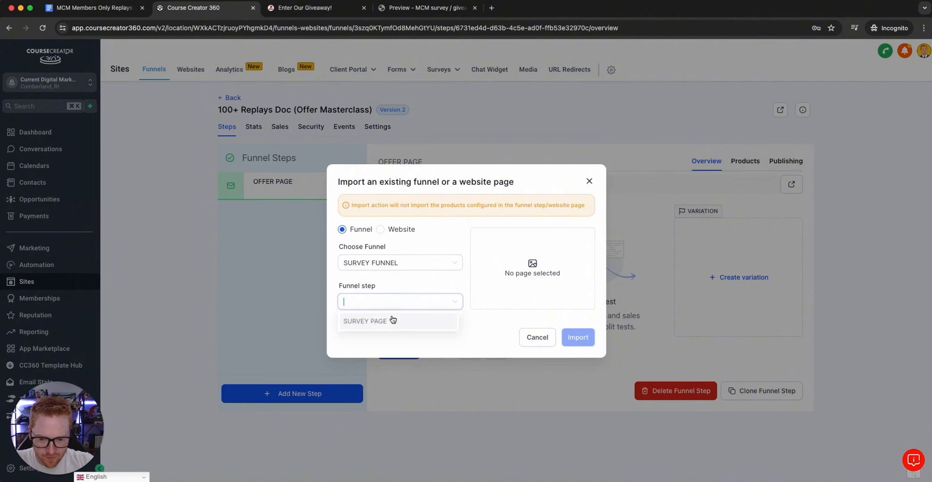
left_click(394, 321)
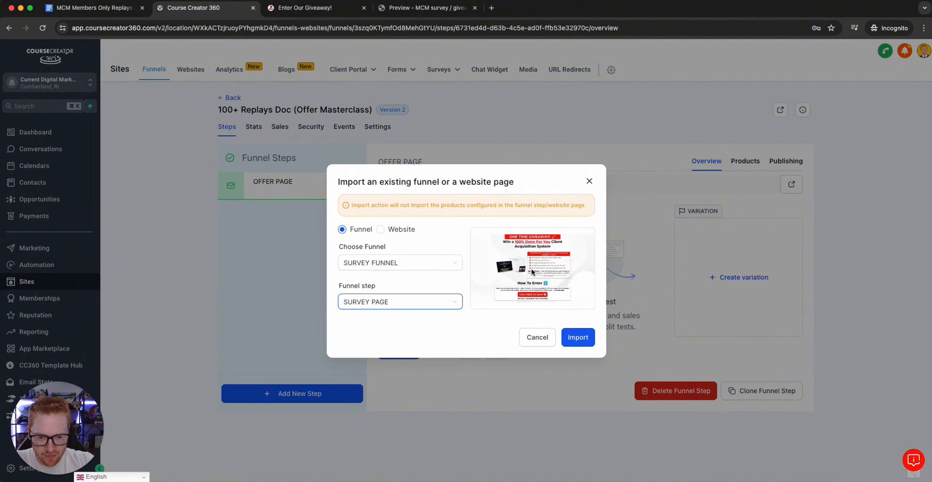
Review the live giveaway survey page and the replays email preview, and return to the page import in Course Creator 360
left_click(410, 12)
left_click(335, 14)
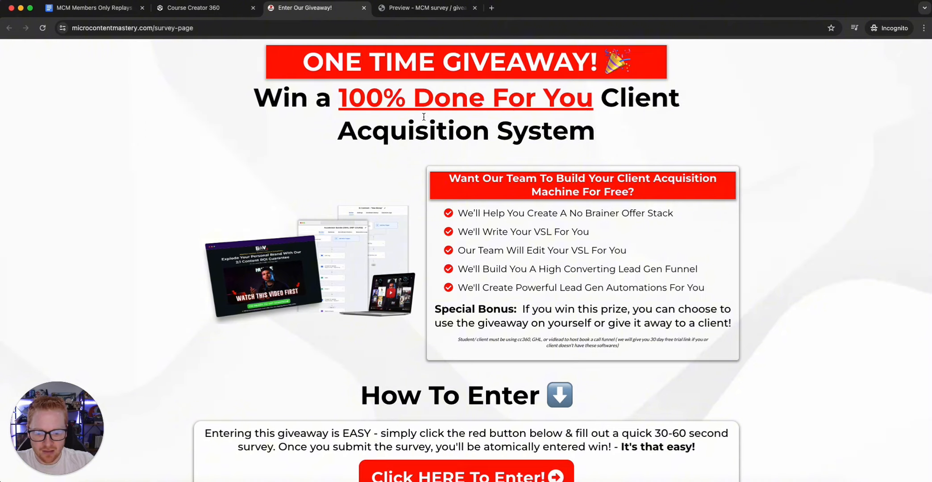
scroll(408, 313, "down", 3)
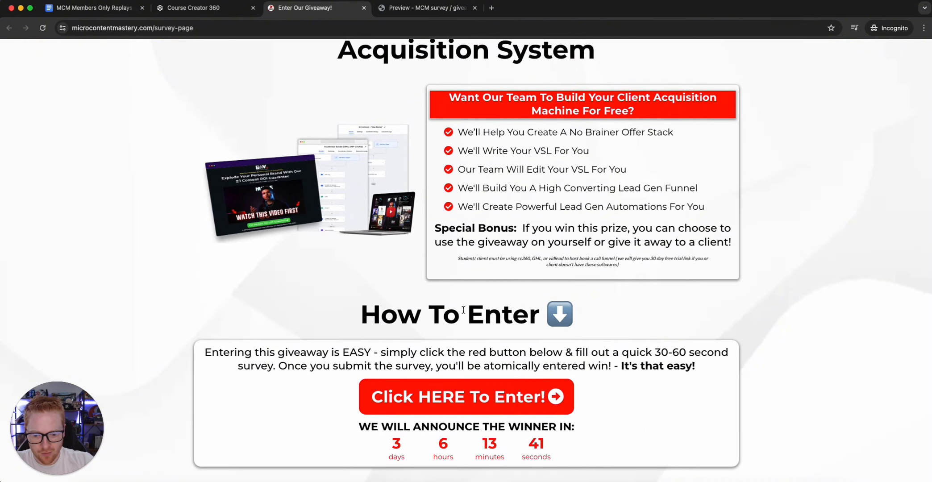
scroll(499, 345, "up", 1)
scroll(501, 346, "up", 1)
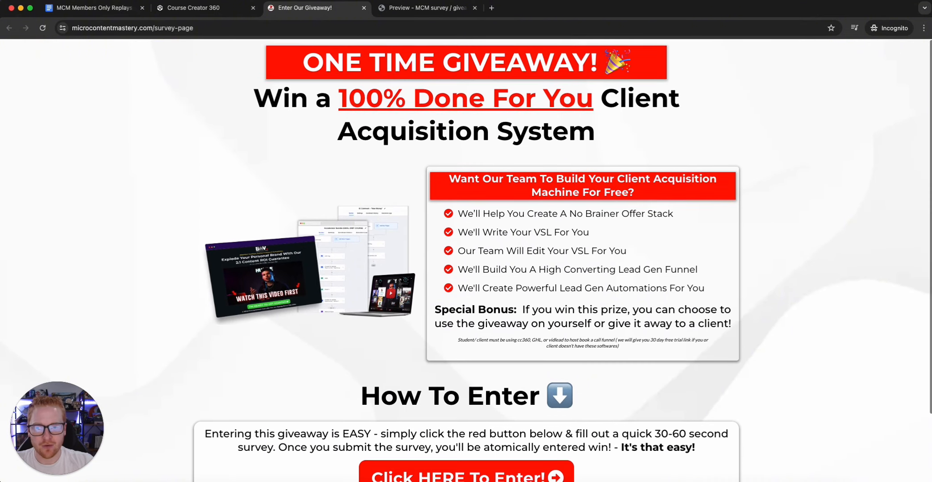
left_click(209, 12)
left_click(404, 10)
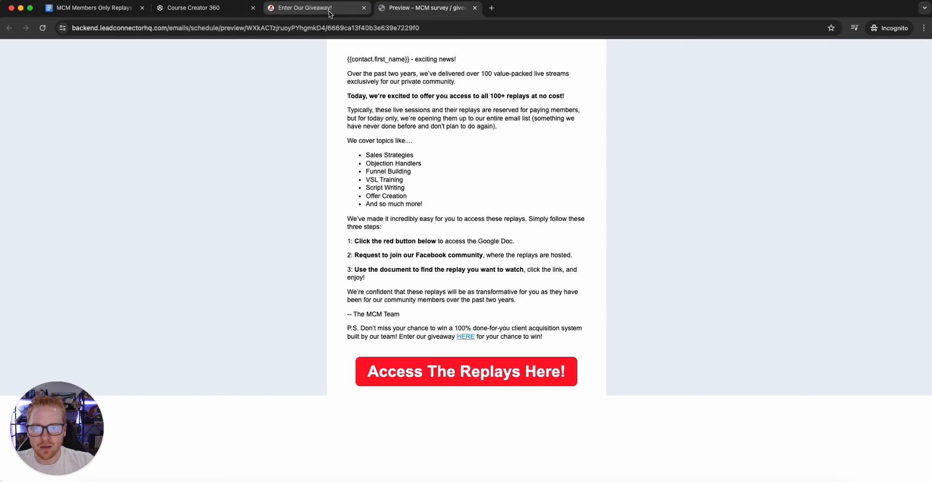
left_click(312, 7)
left_click(201, 8)
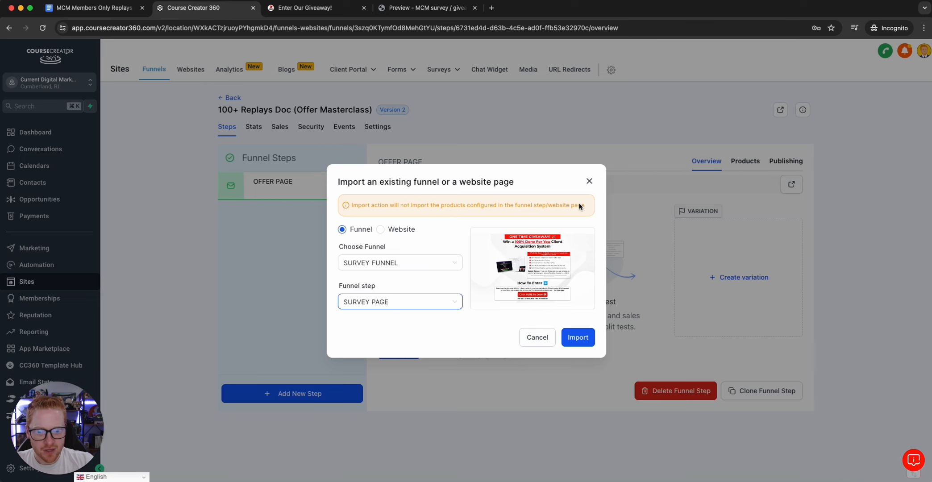
Dismiss the page import and create OFFER PAGE from blank, leaving its builder canvas clear of the section picker
left_click(589, 181)
left_click(460, 290)
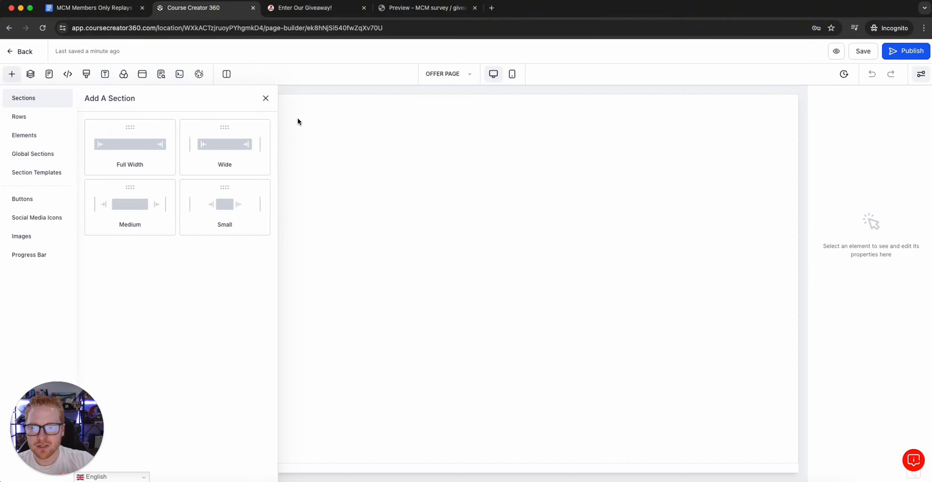
left_click(266, 99)
Check the live giveaway page's layout, then find the Mediamodifier mockup site in a new tab and open it
left_click(357, 14)
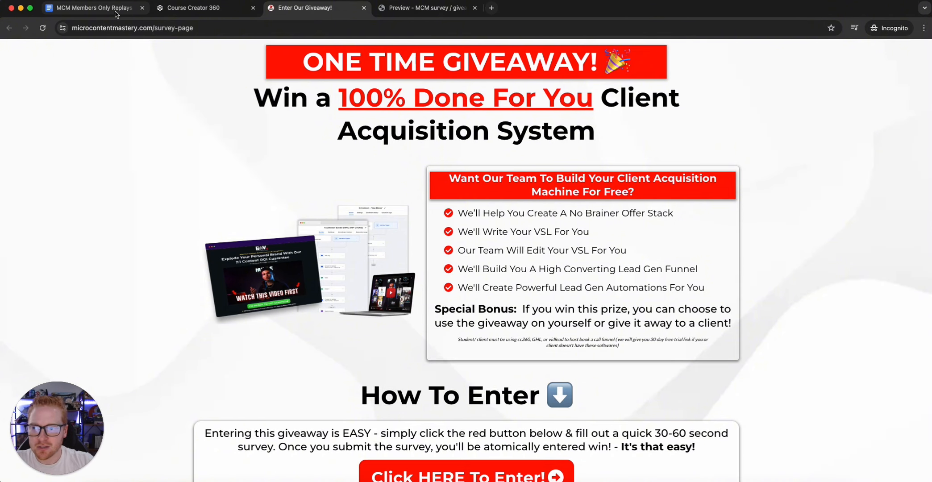
left_click(491, 7)
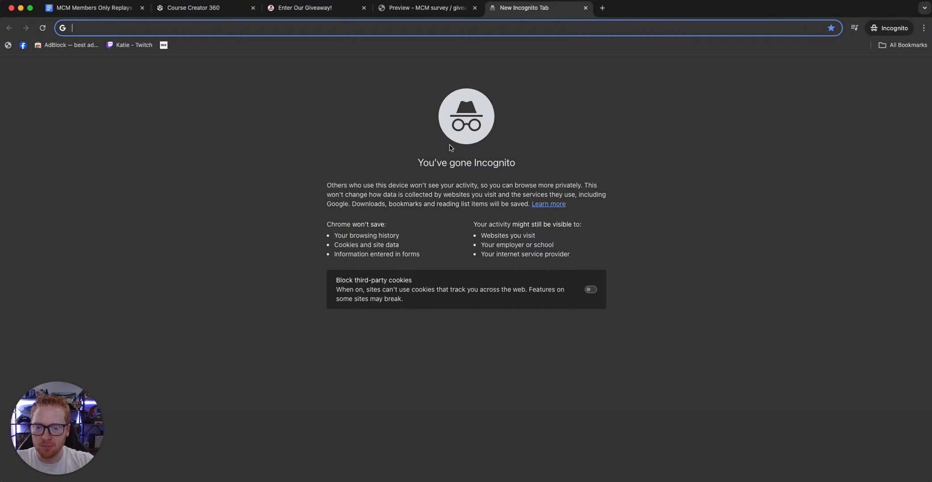
type("medai")
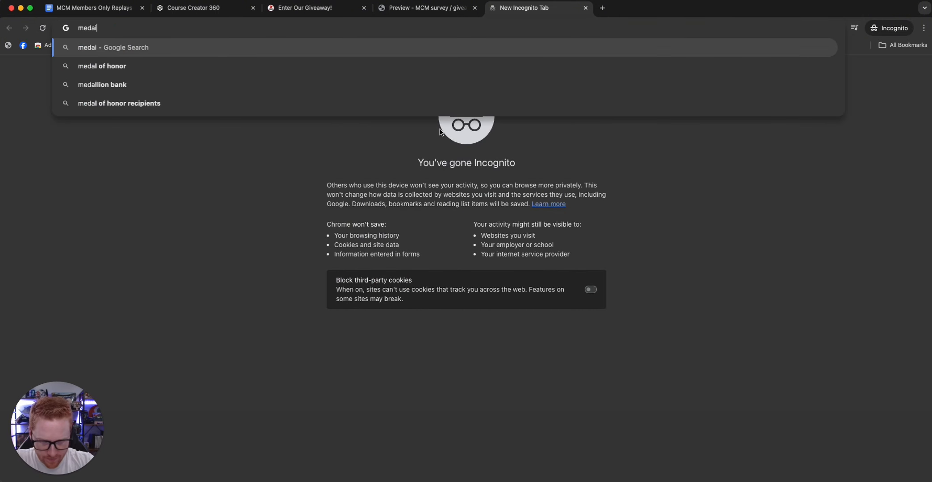
type("modfier")
key("Return")
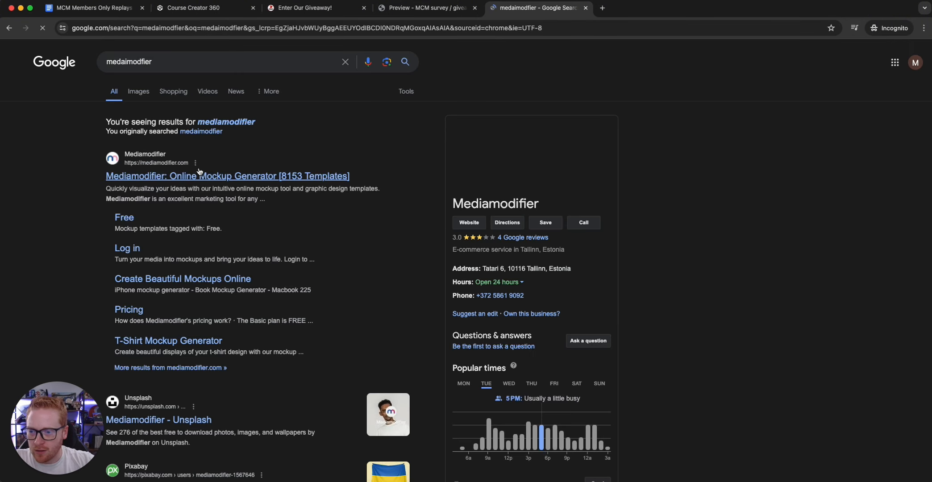
left_click(199, 175)
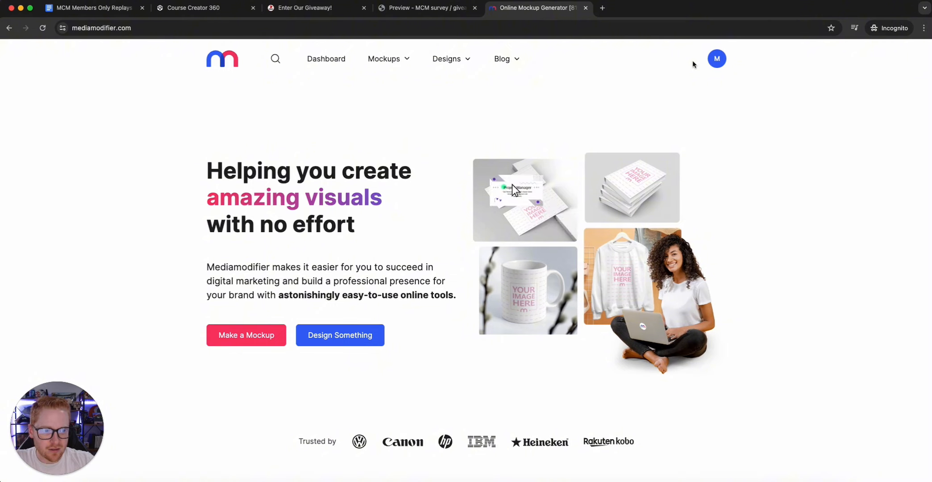
Search Mediamodifier's mockup templates for "document"
left_click(276, 58)
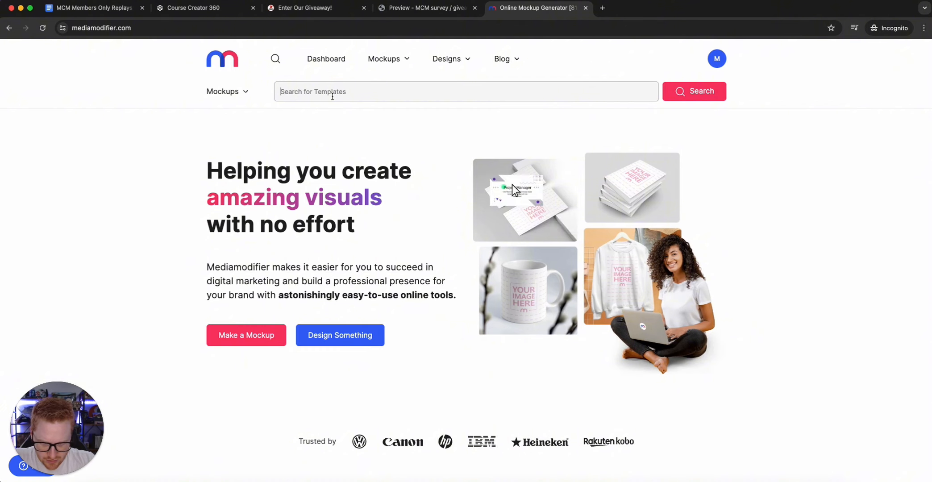
type("docum")
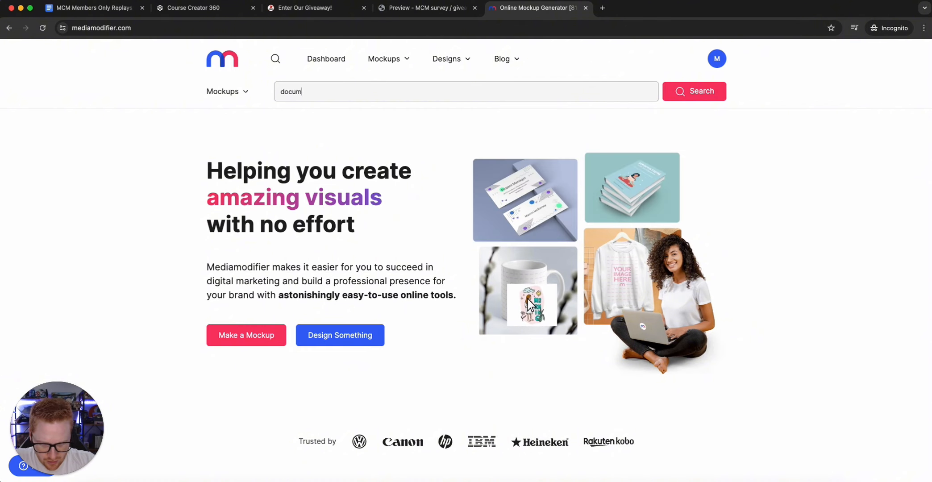
type("ent")
key("Return")
Browse the document mockups and open the Perspective Flyer Mockup in Geometric Purple Background template
scroll(333, 129, "down", 4)
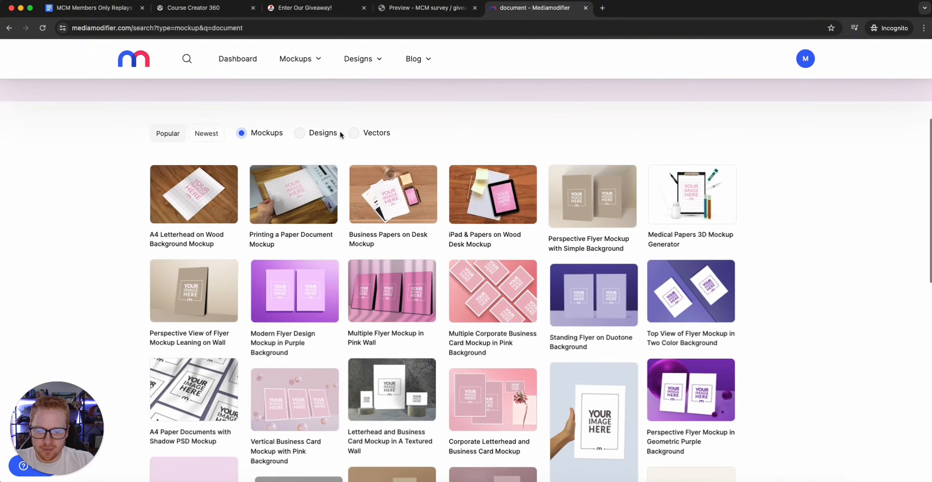
scroll(340, 131, "down", 1)
scroll(590, 208, "down", 2)
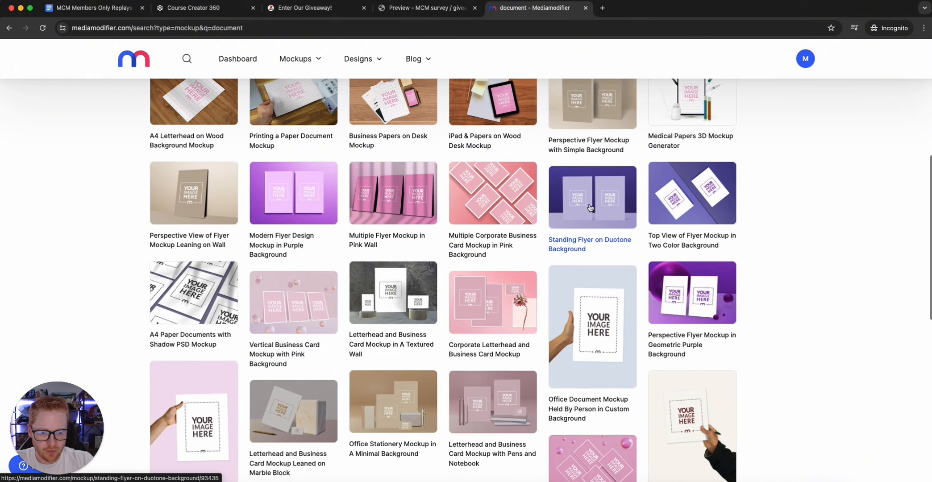
scroll(609, 160, "down", 2)
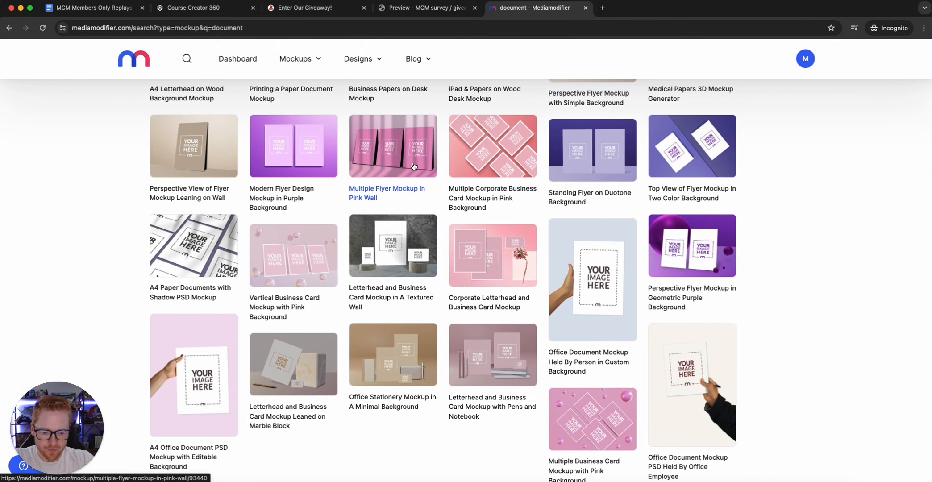
scroll(413, 166, "down", 2)
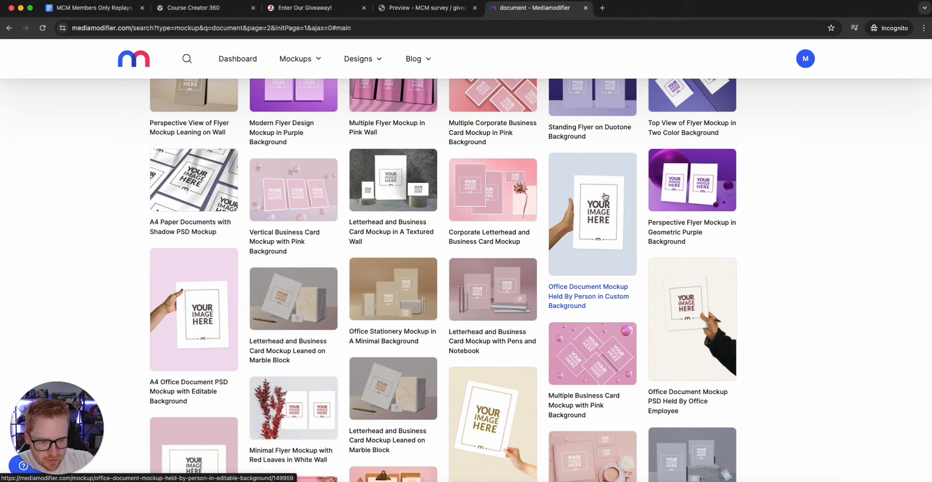
scroll(592, 206, "down", 5)
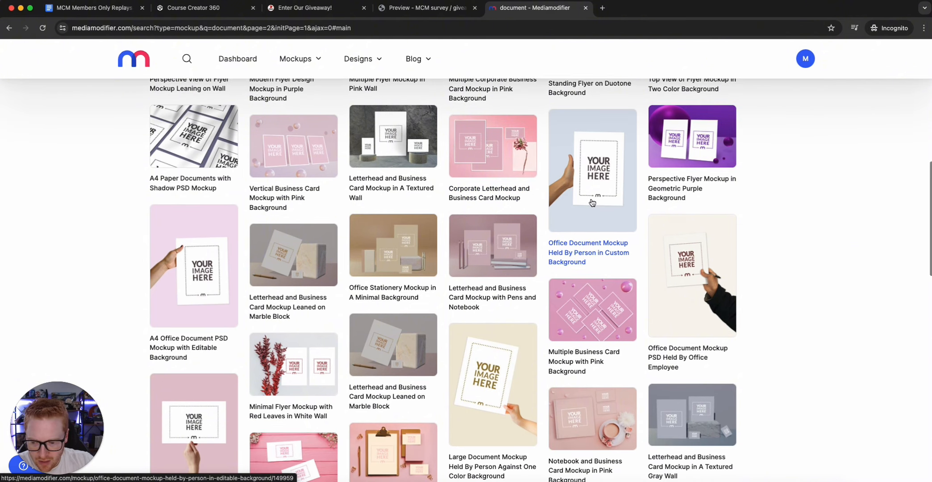
scroll(589, 203, "down", 5)
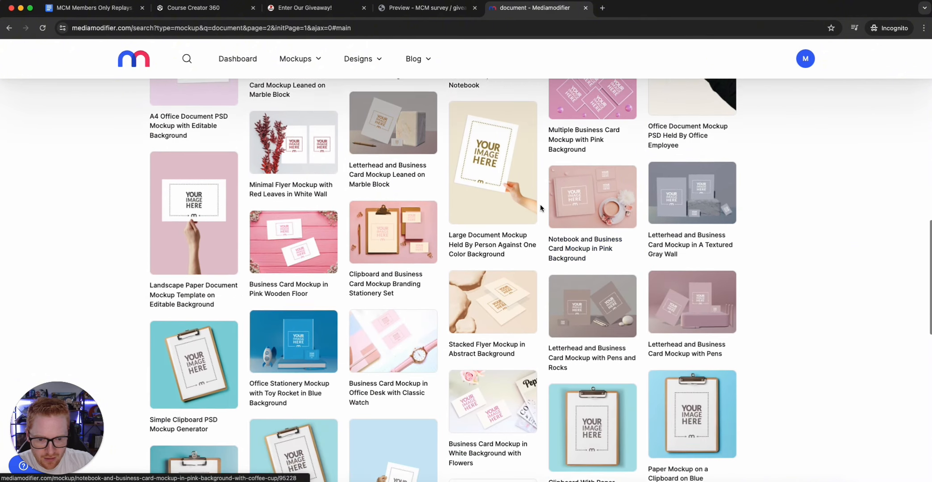
scroll(496, 174, "down", 4)
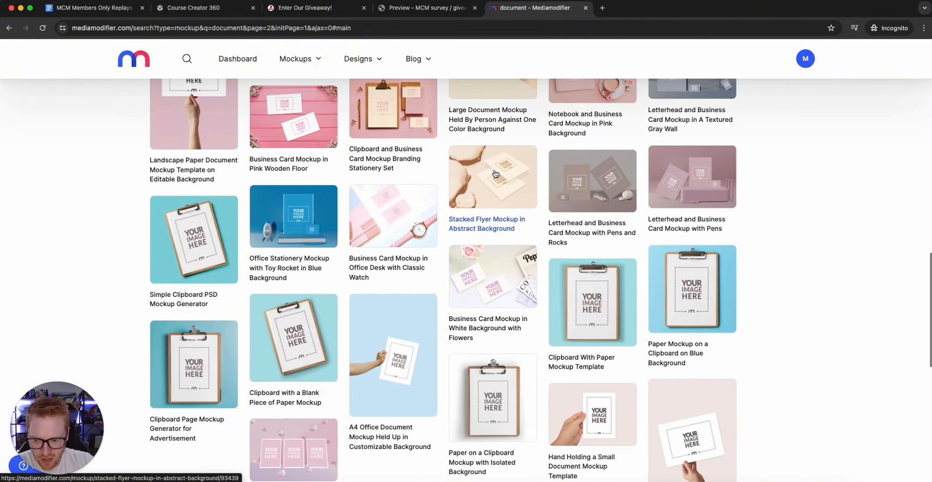
scroll(496, 224, "up", 7)
scroll(496, 227, "up", 6)
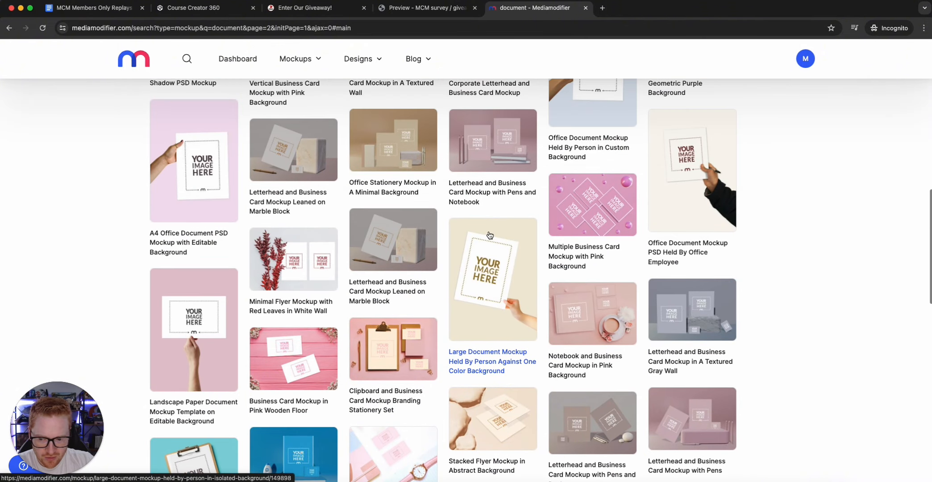
scroll(489, 237, "up", 4)
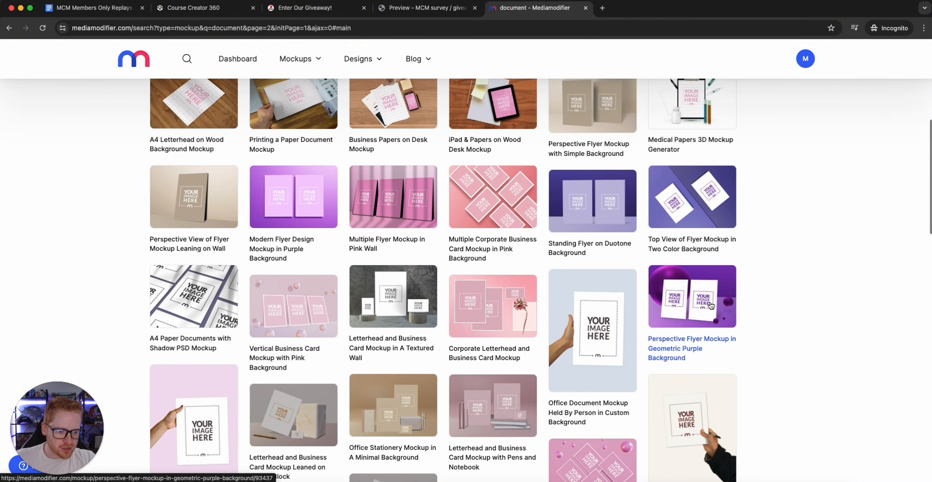
left_click(710, 305)
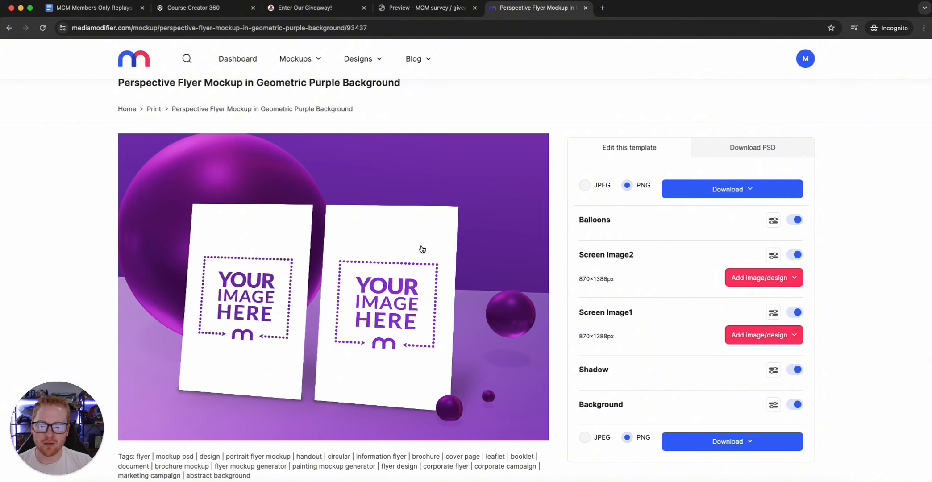
Turn off the mockup's Balloons, Shadow and Background layers so that only the two flyers are left
scroll(422, 249, "down", 2)
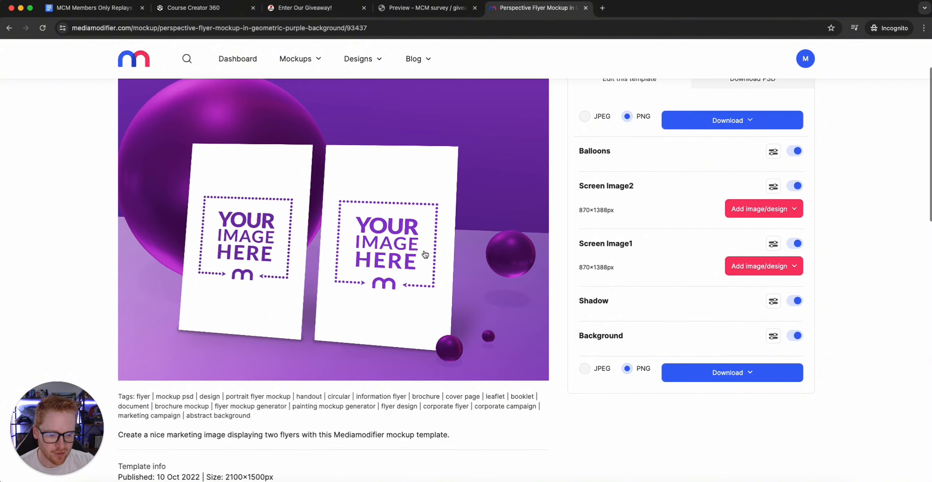
scroll(597, 302, "up", 2)
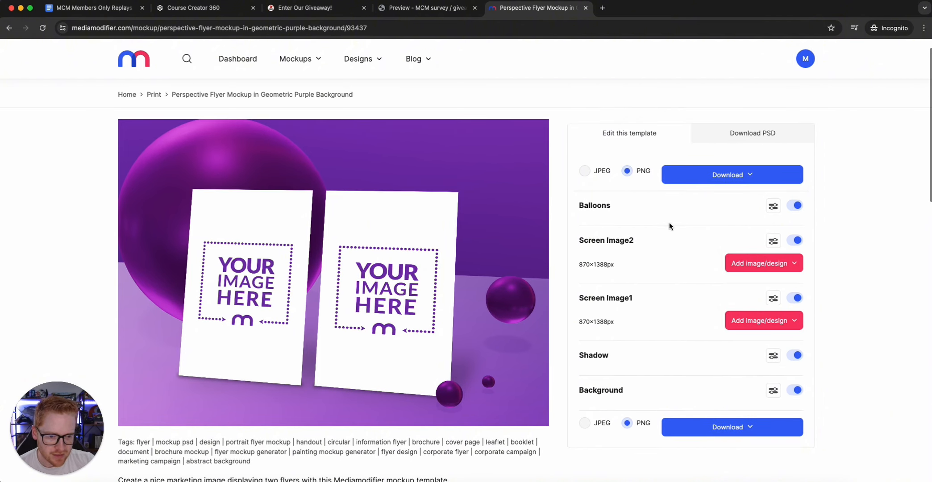
left_click(795, 206)
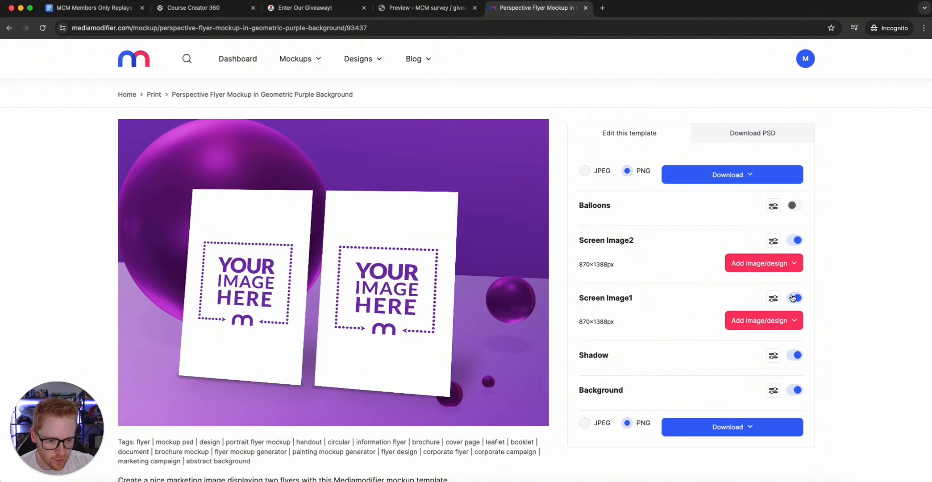
left_click(794, 357)
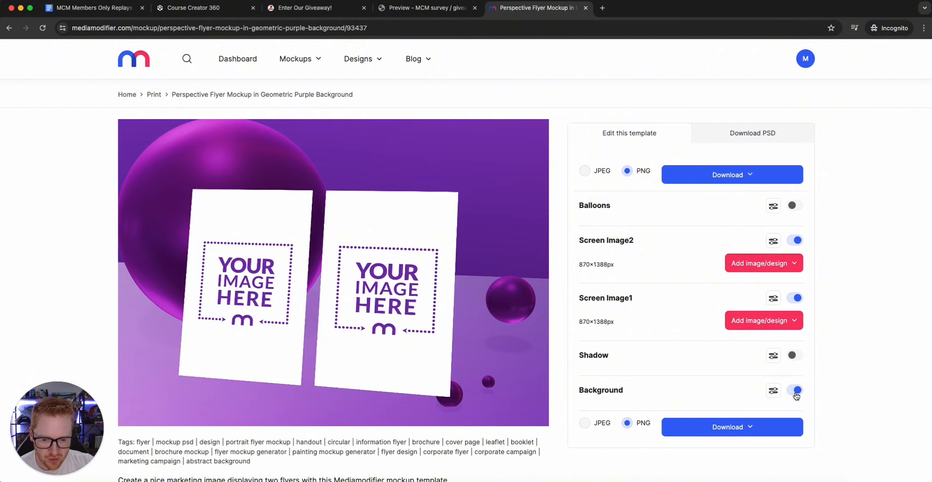
left_click(797, 392)
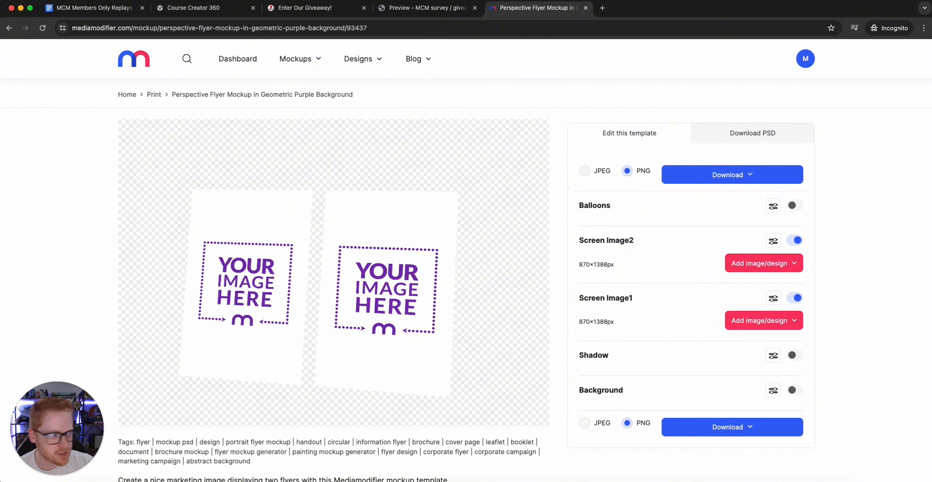
Place the replay document screenshots on the two flyers, stretching each image to fill its page
left_click_drag(833, 181, 273, 283)
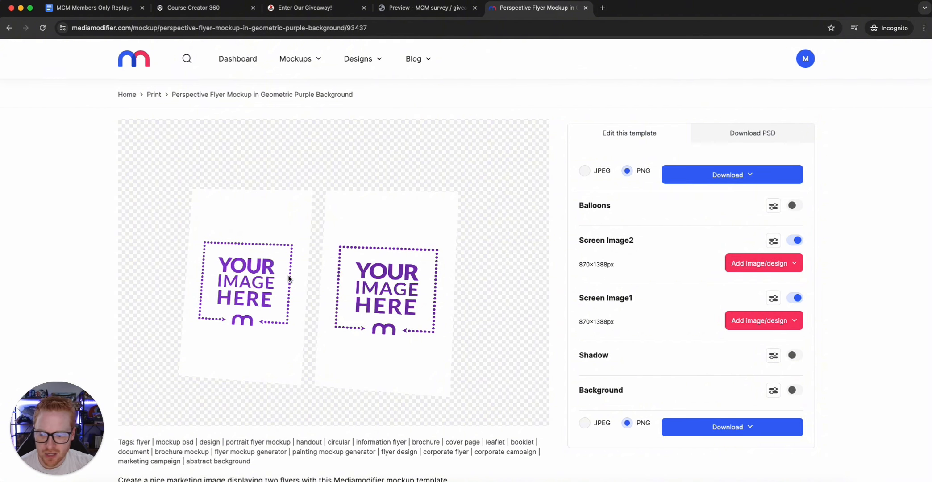
left_click(497, 317)
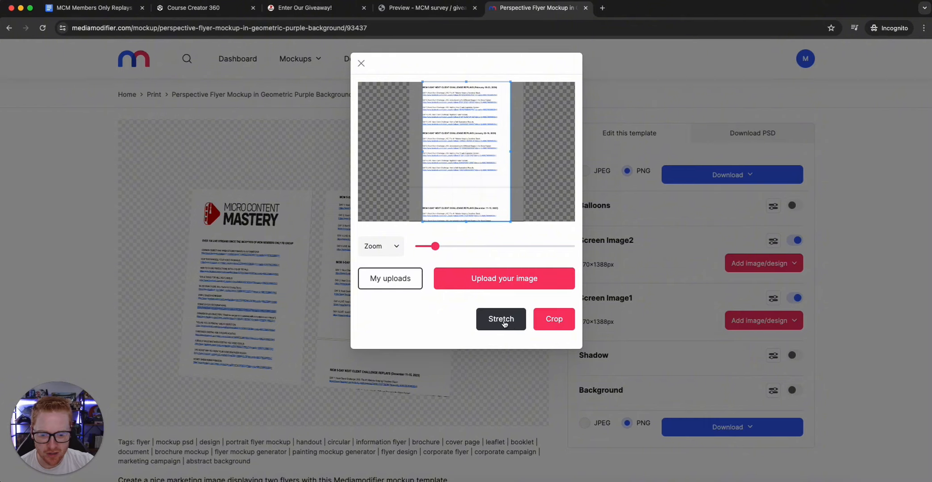
left_click(498, 318)
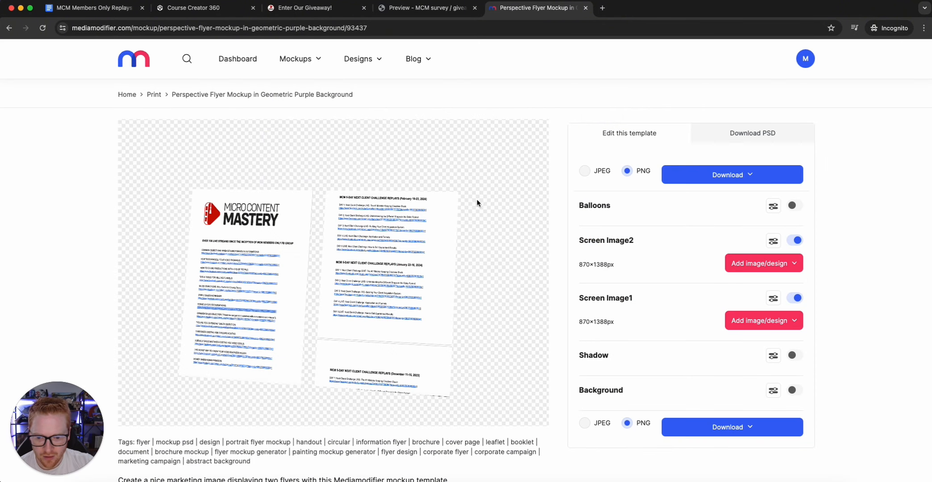
Download the finished mockup as a PNG and save it to the Desktop as mediamodifier_image
left_click(749, 428)
left_click(755, 342)
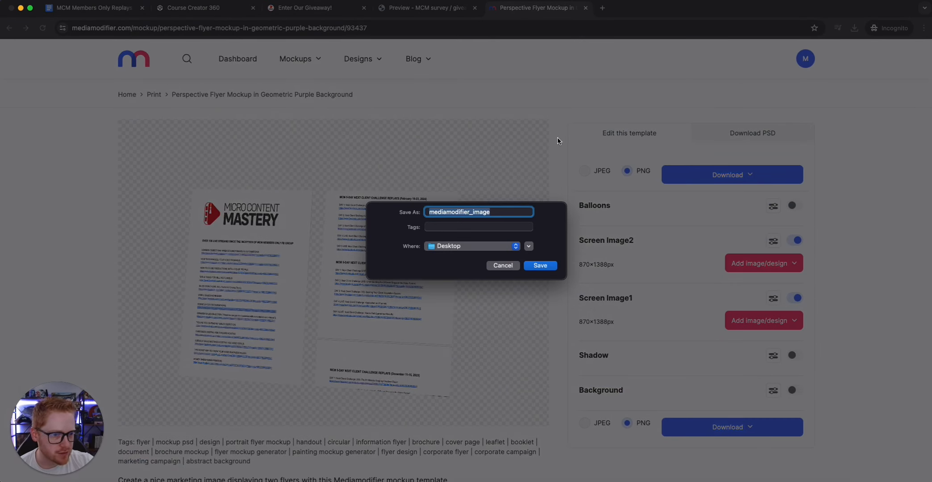
left_click(539, 264)
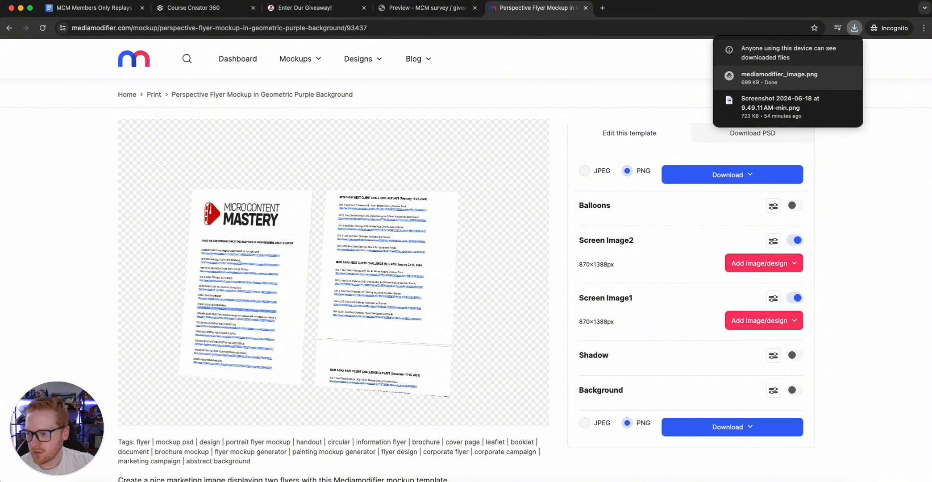
Open the downloaded mediamodifier_image.png to look it over, and review the mockup on the template page
left_click(779, 78)
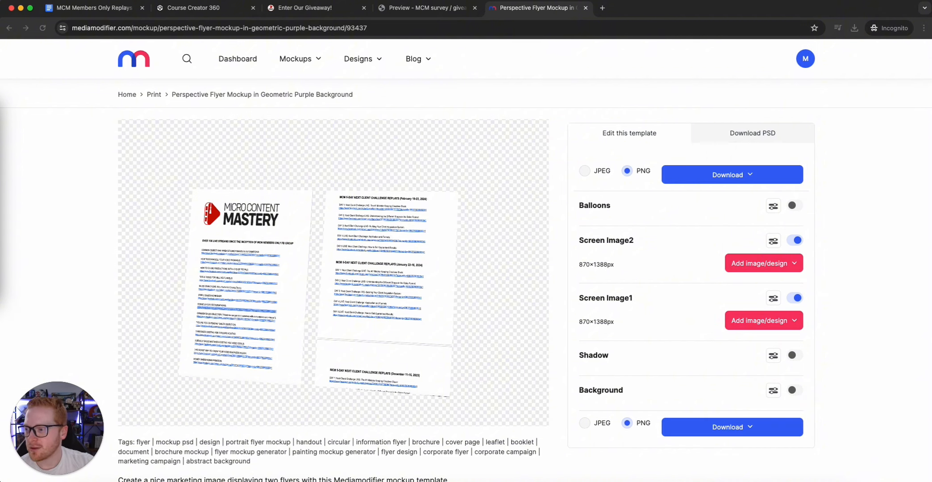
left_click_drag(0, 100, 156, 98)
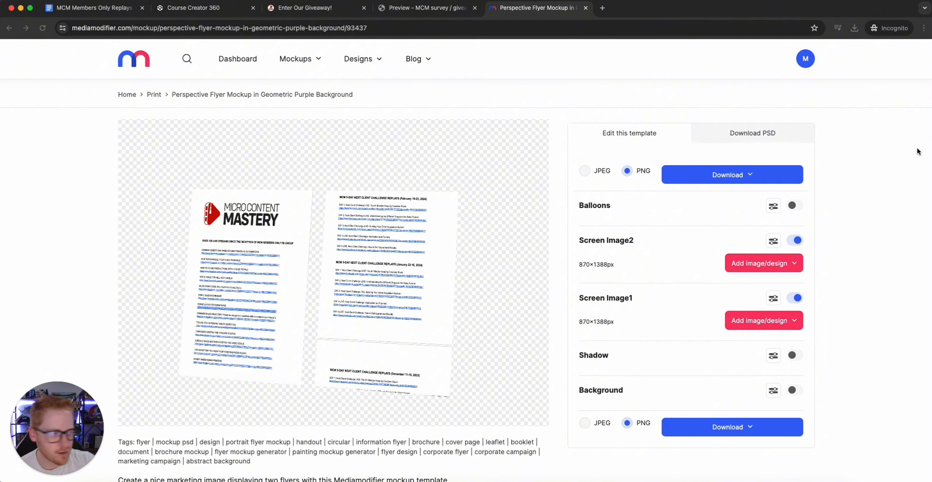
scroll(659, 68, "down", 1)
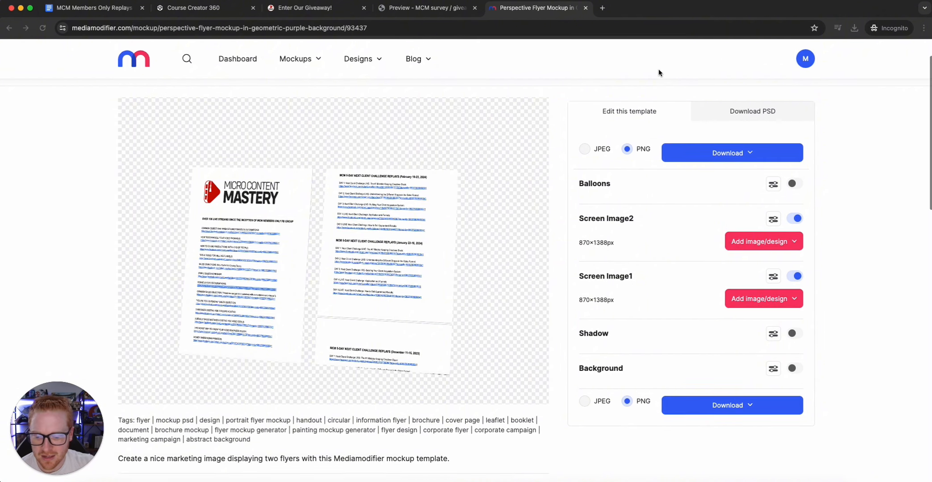
scroll(658, 68, "up", 2)
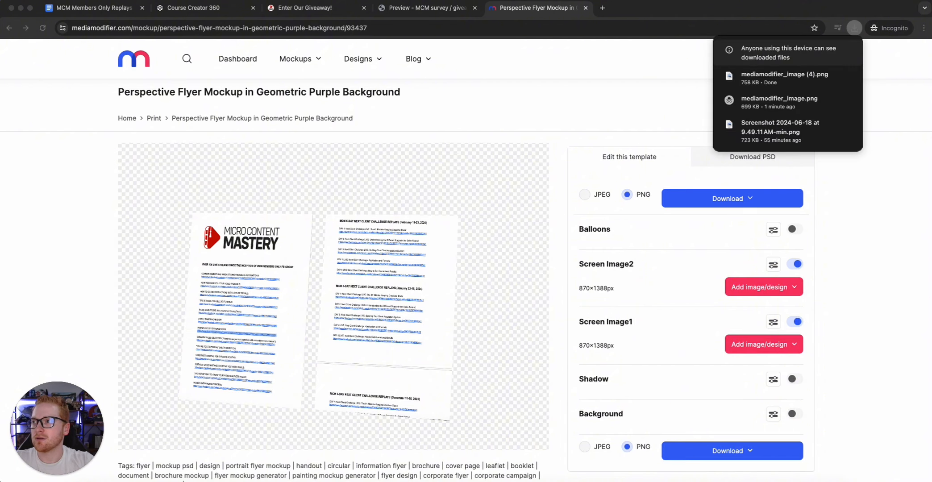
Close Mediamodifier and return to the OFFER PAGE builder in Course Creator 360, checking the giveaway page for reference
left_click(586, 7)
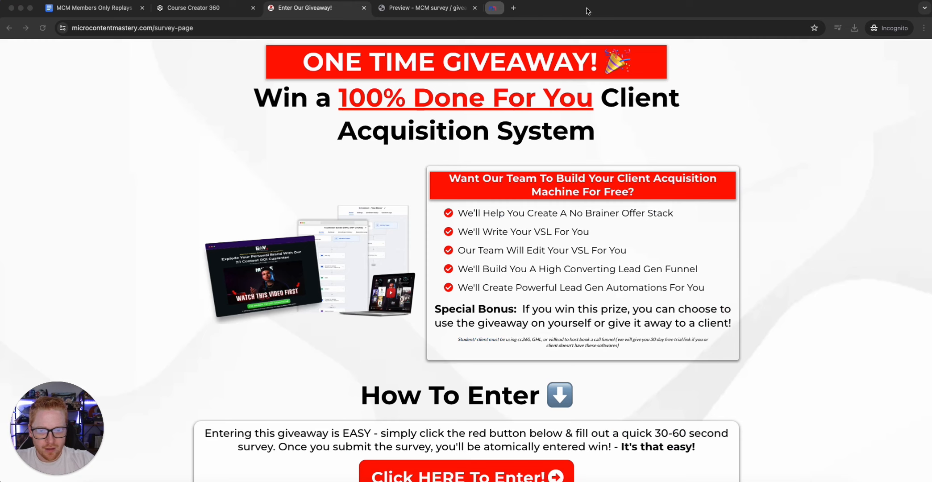
left_click(235, 11)
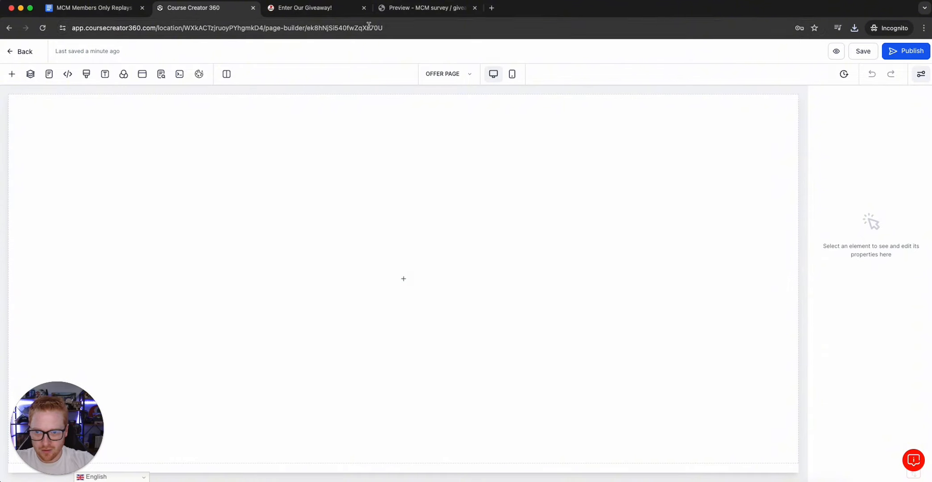
left_click(352, 14)
left_click(248, 14)
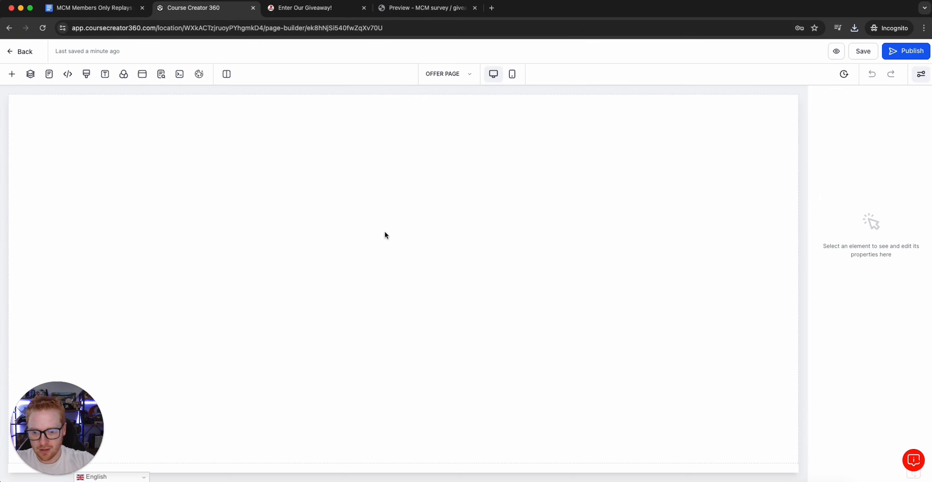
Add a full-width section to the blank offer page and bring up the row layouts for it
left_click(12, 74)
left_click_drag(127, 151, 398, 149)
left_click(392, 127)
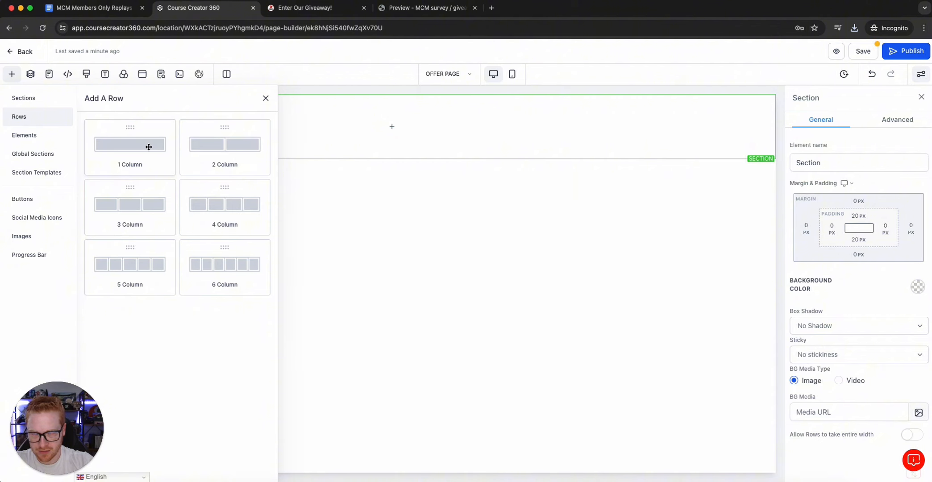
Add a one-column row to the section and place a sub-headline with a large headline directly beneath it
left_click(148, 147)
left_click(404, 140)
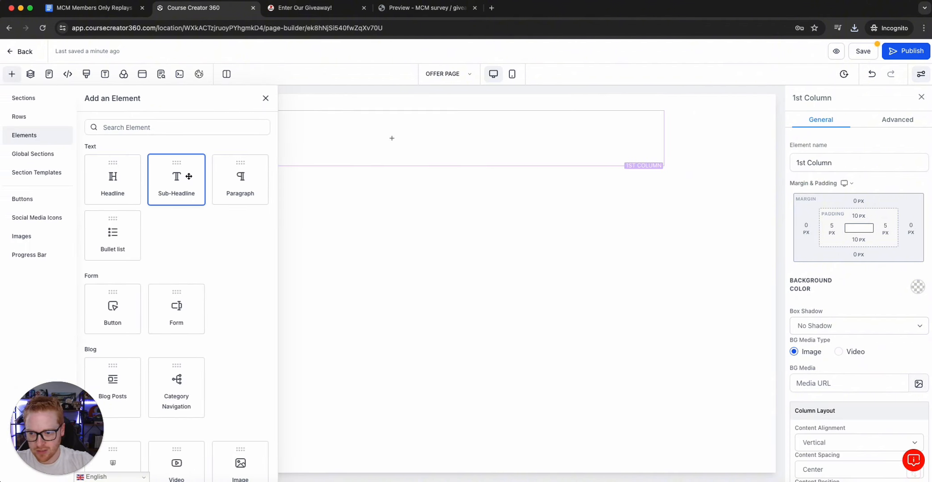
left_click(187, 177)
left_click(13, 75)
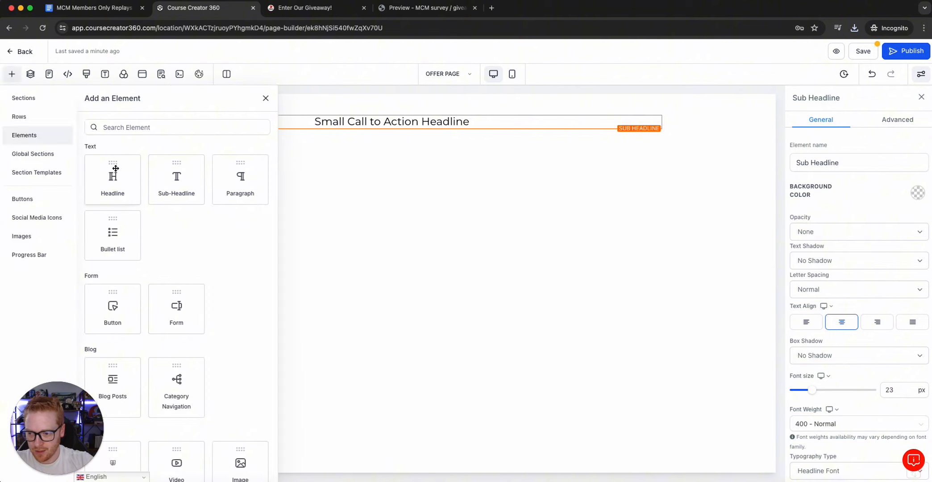
left_click_drag(108, 183, 403, 128)
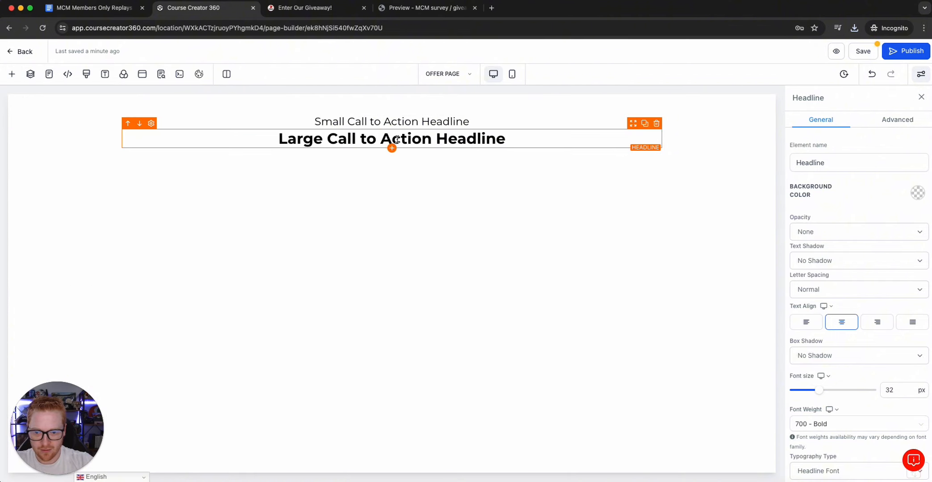
Check the giveaway page's red banner for reference and give the sub-headline a custom background color of #ff0000
left_click(481, 121)
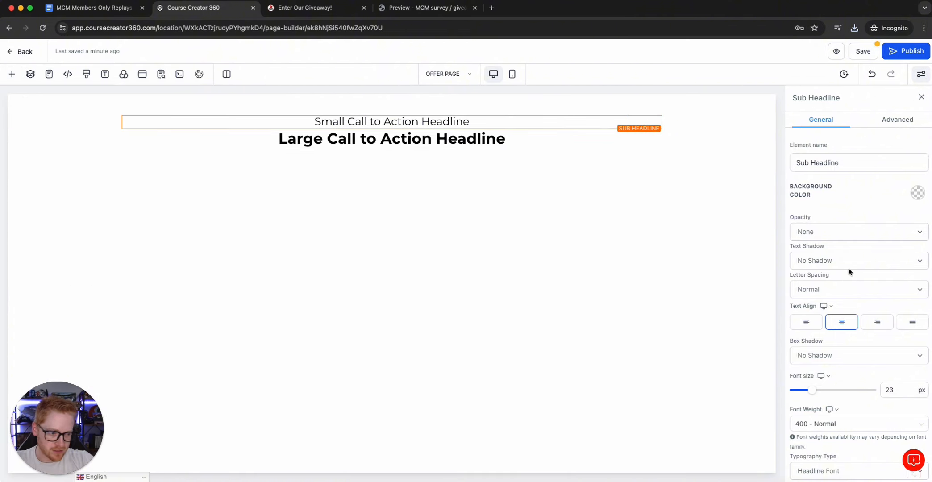
left_click(918, 194)
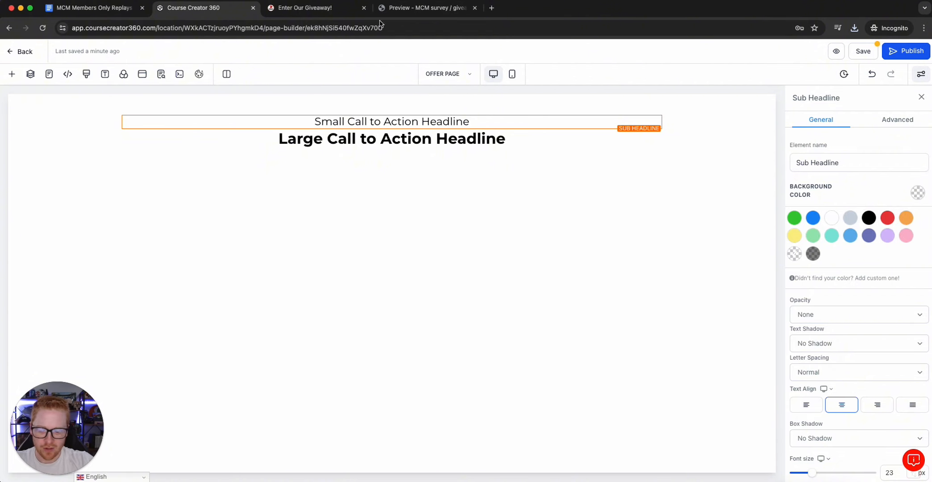
left_click(314, 8)
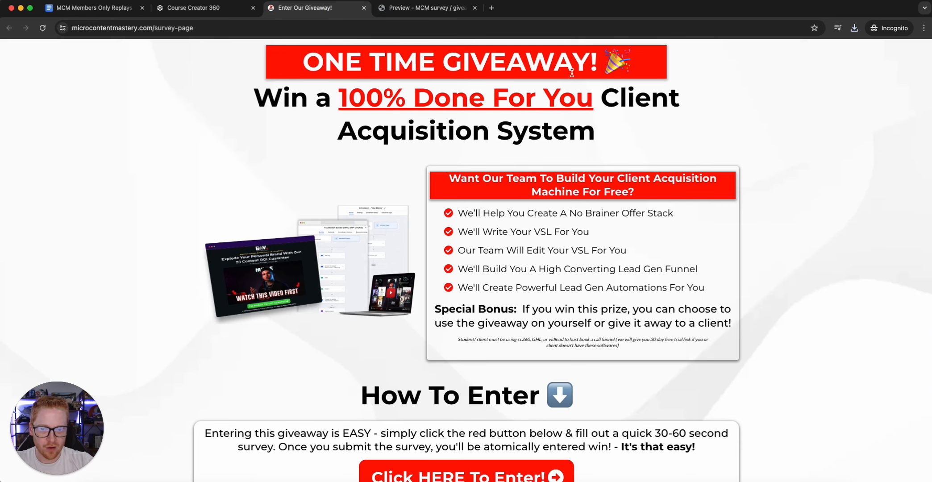
left_click(206, 8)
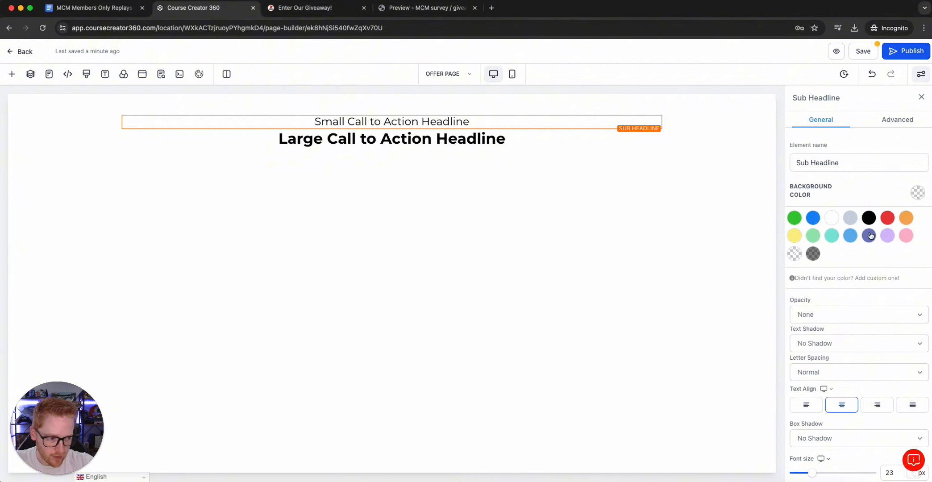
left_click(857, 279)
left_click_drag(825, 312, 792, 312)
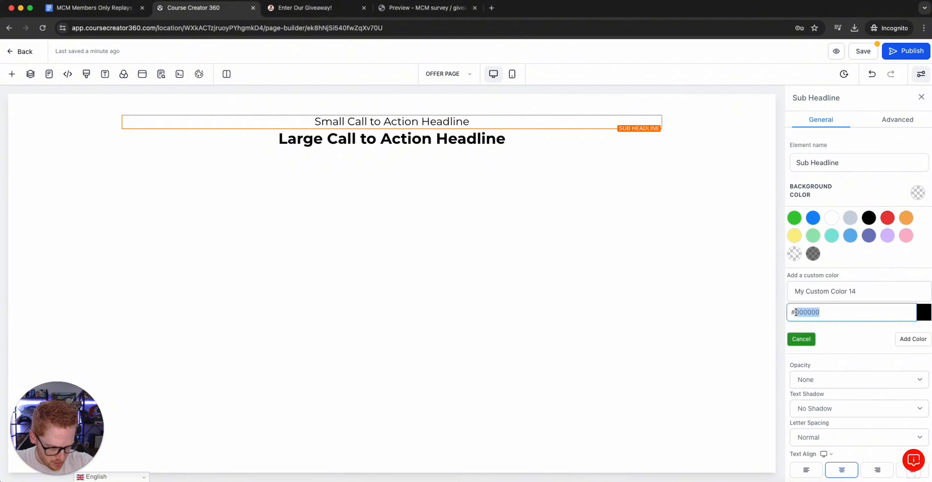
type("#ff0000")
left_click(913, 339)
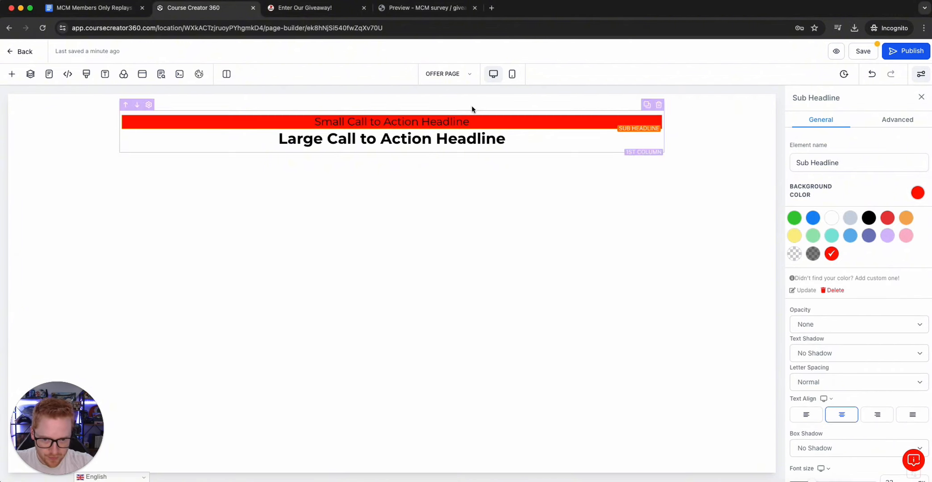
Bold the sub-headline and replace its text with "Videogrpahers, Content Creators & Video Agency Owners"
left_click_drag(484, 119, 242, 111)
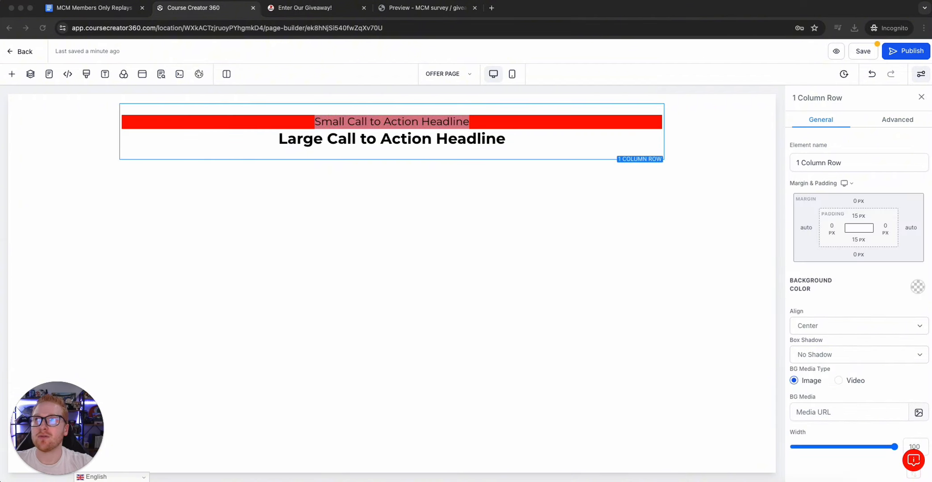
left_click(400, 120)
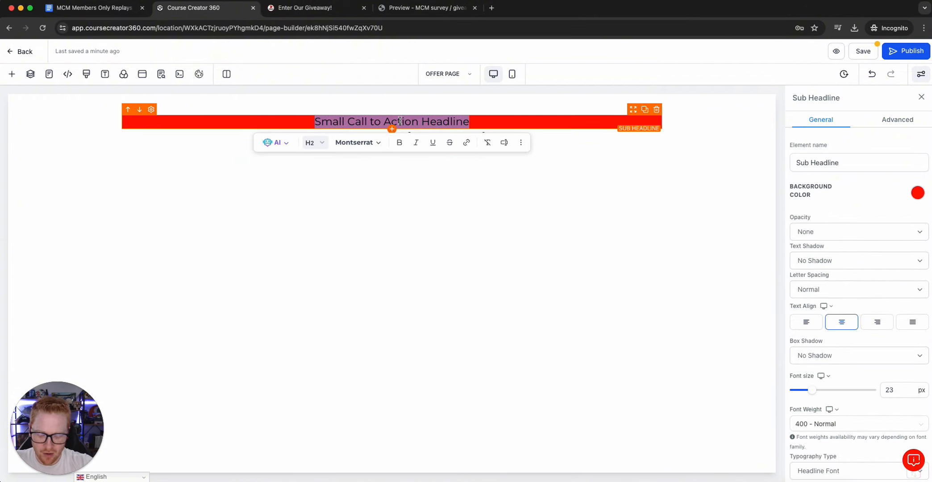
key("super+b")
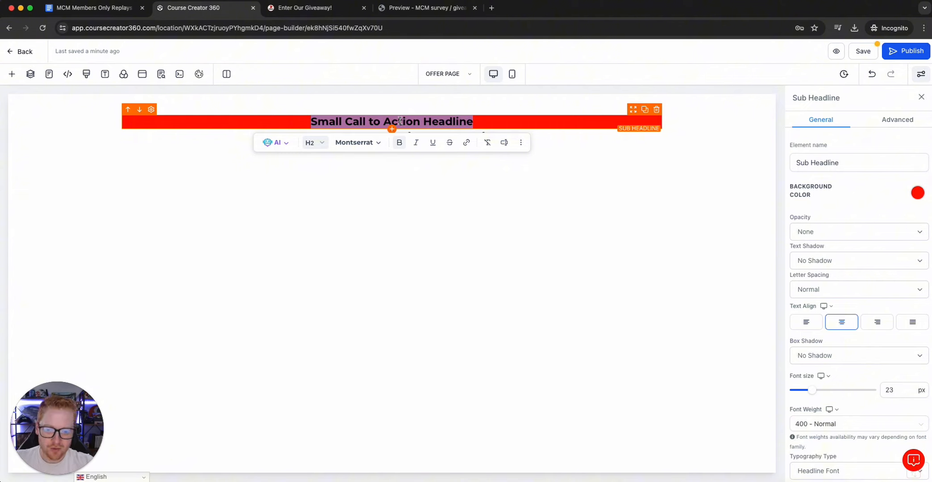
type("Videograpahers")
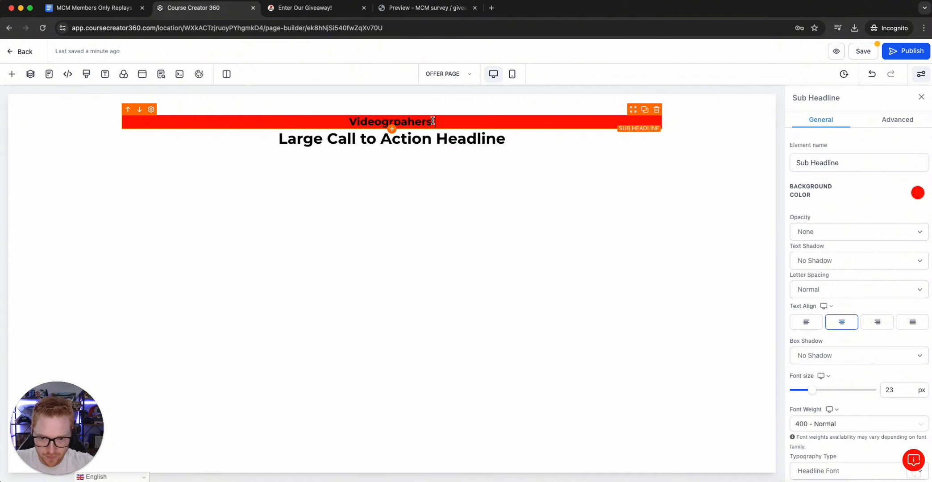
left_click_drag(433, 120, 342, 119)
type("Videog")
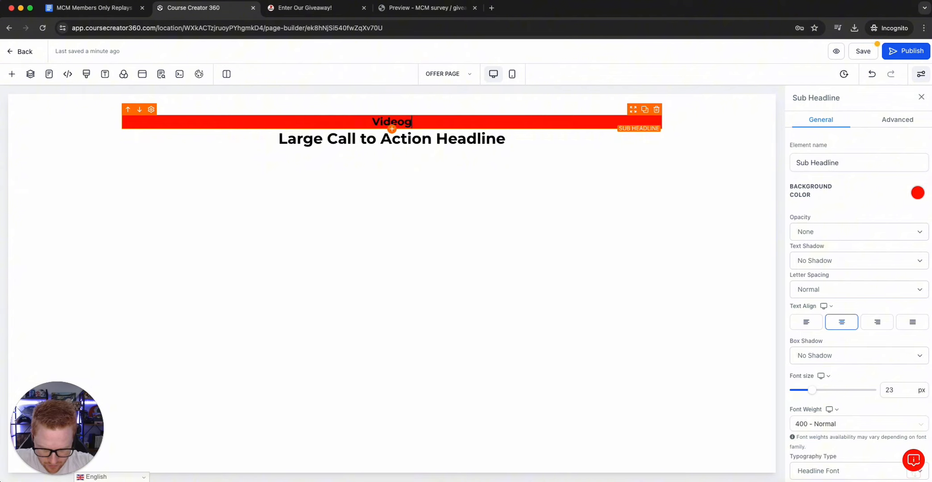
type("rpahers,")
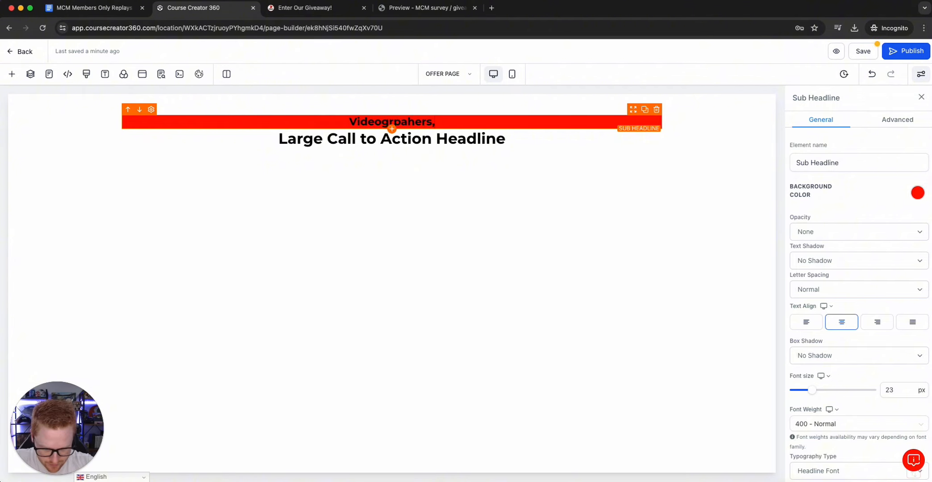
type(" Content")
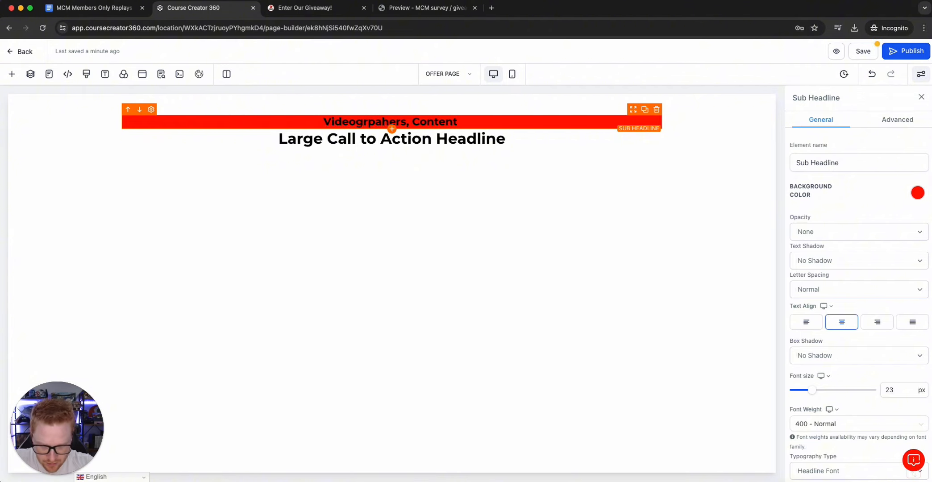
type(" Creators & Vi")
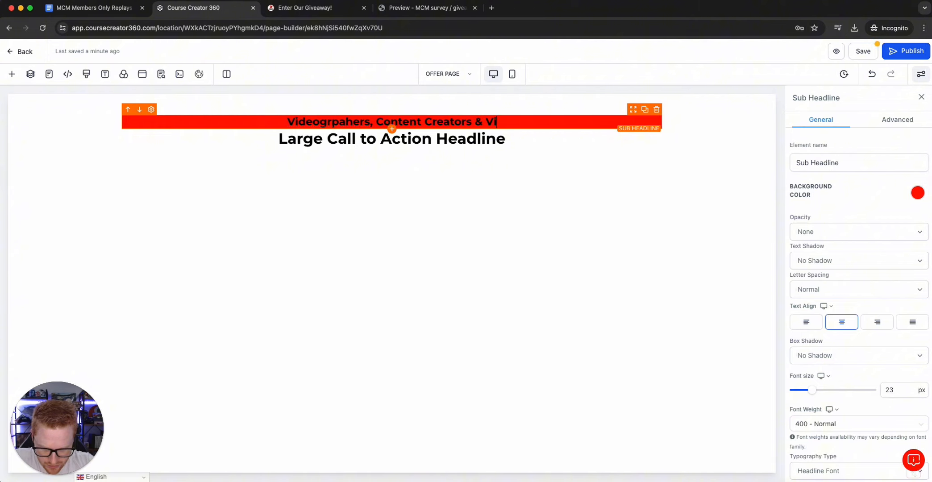
type("deo Agency Own")
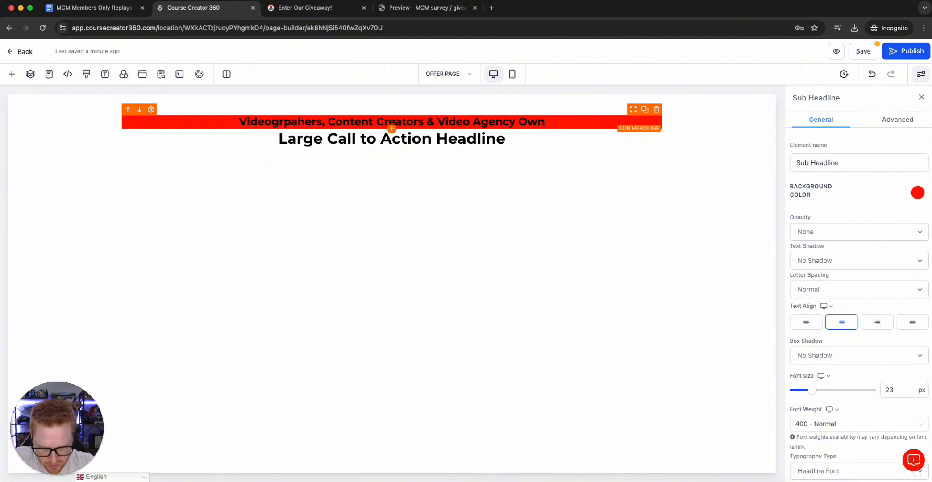
type("ers")
Set the sub-headline's bold text color to white
triple_click(427, 121)
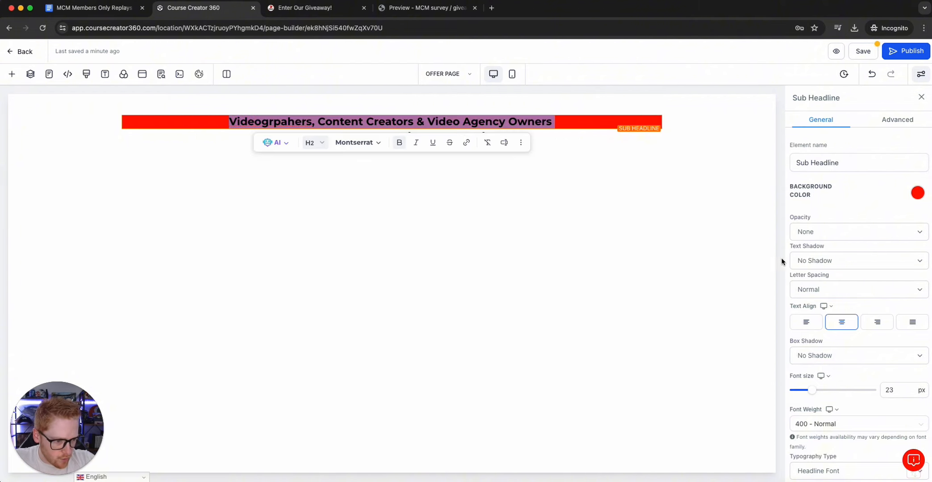
scroll(857, 267, "down", 6)
left_click(913, 317)
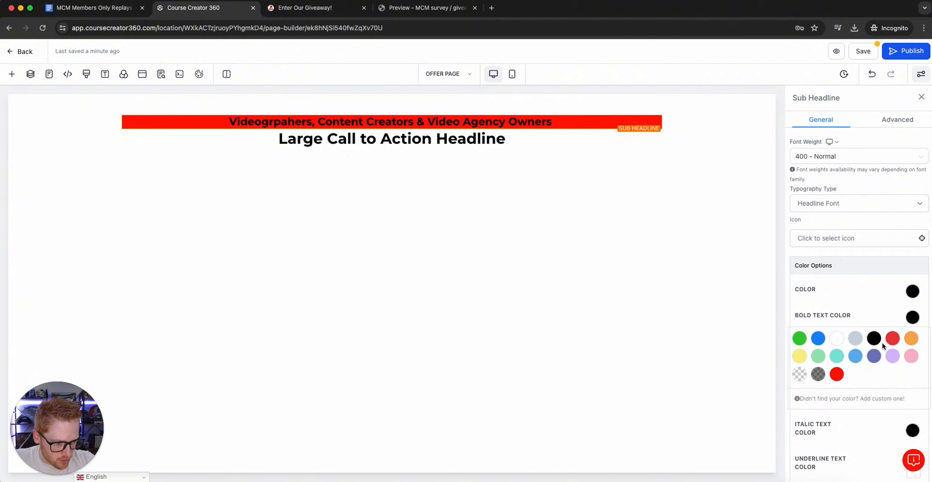
left_click(835, 340)
Try a font size of 35 px on the sub-headline
scroll(846, 334, "up", 6)
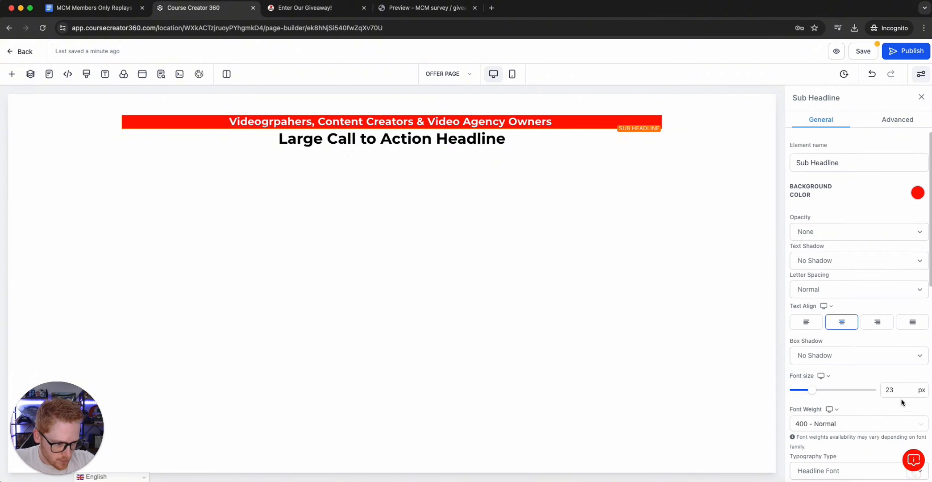
left_click_drag(898, 391, 875, 389)
type("35")
key("Return")
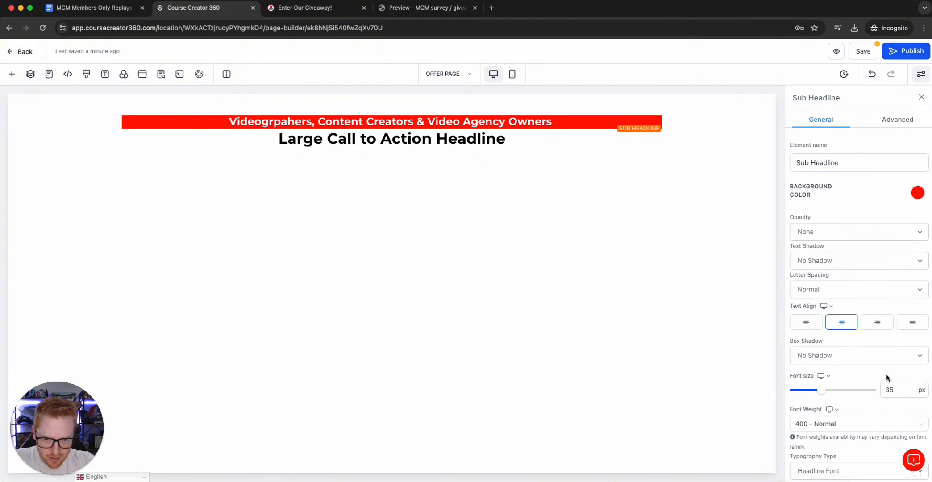
Set the sub-headline's font size to 25 px
left_click_drag(899, 390, 870, 389)
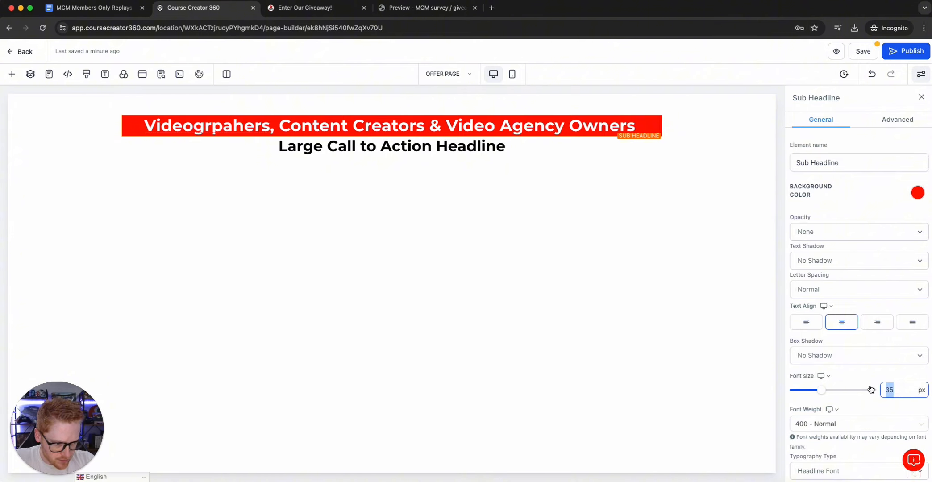
type("25")
key("Return")
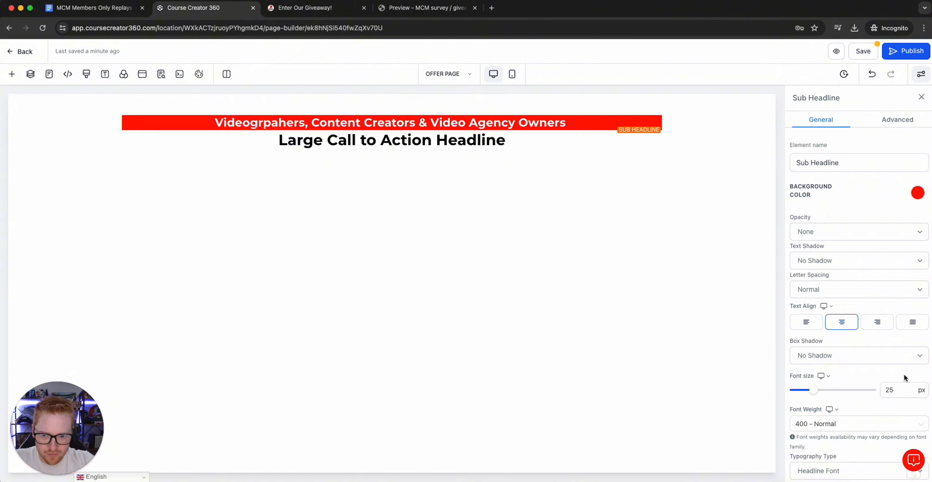
Try a 40% drop shadow on the whole section and undo it
left_click(599, 123)
left_click(685, 135)
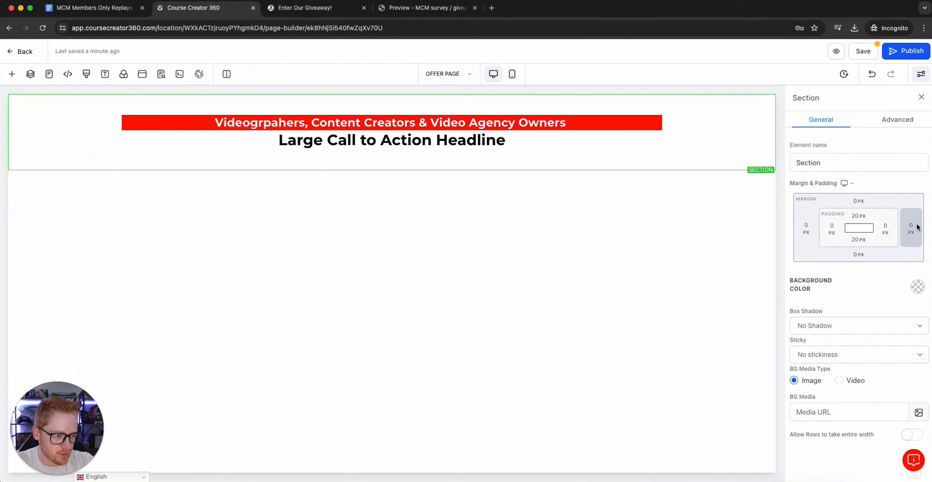
left_click(847, 326)
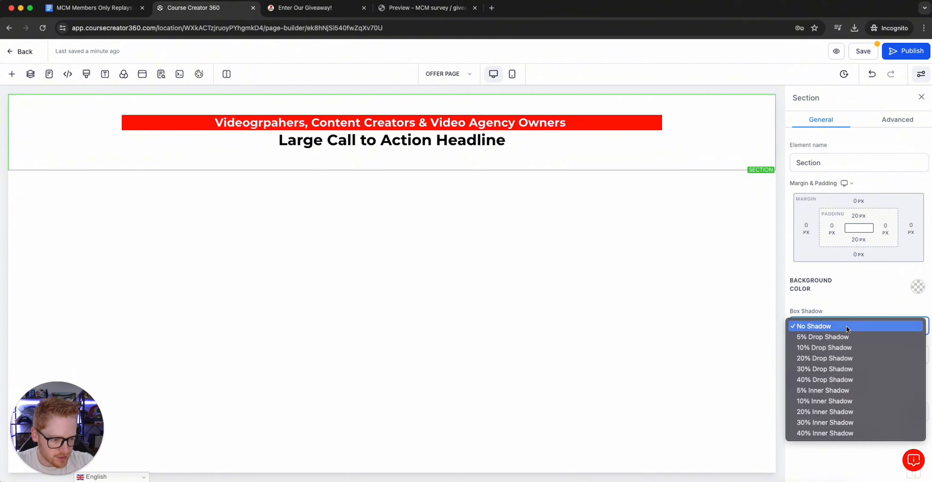
left_click(826, 379)
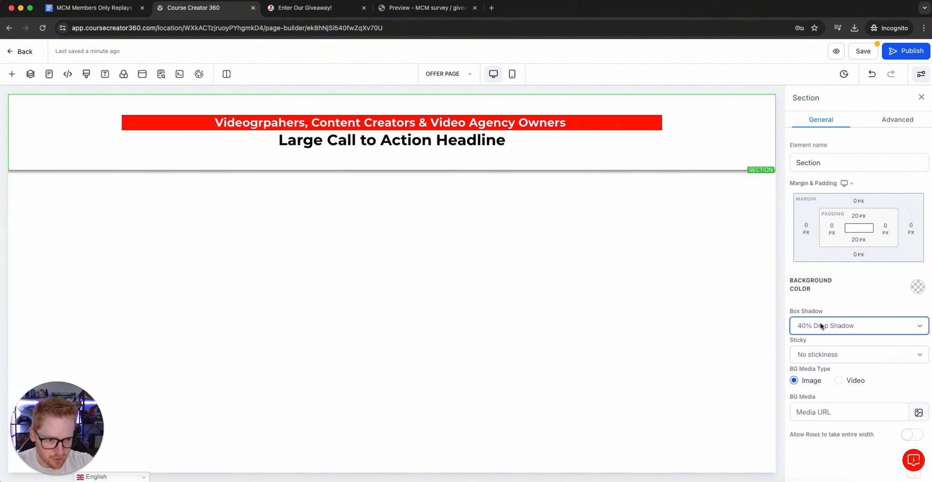
left_click(872, 76)
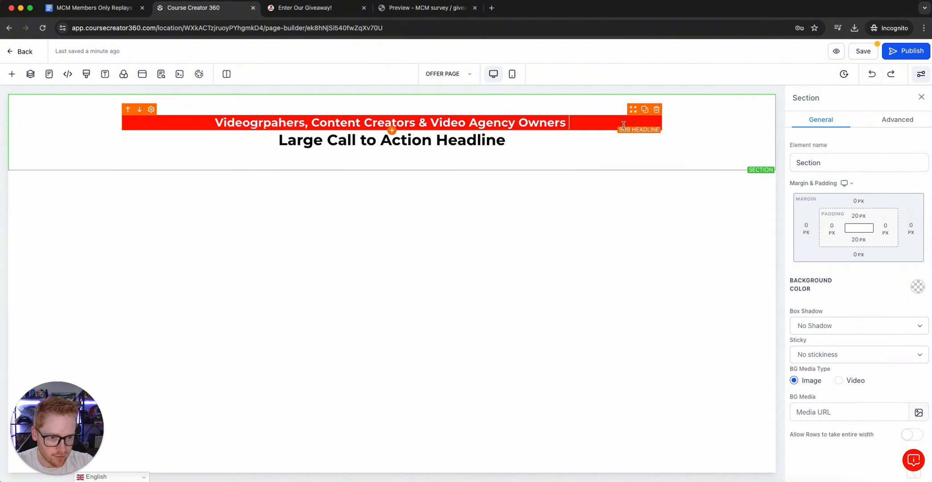
Apply a 40% drop shadow to the red sub-headline banner
left_click(389, 125)
left_click(833, 356)
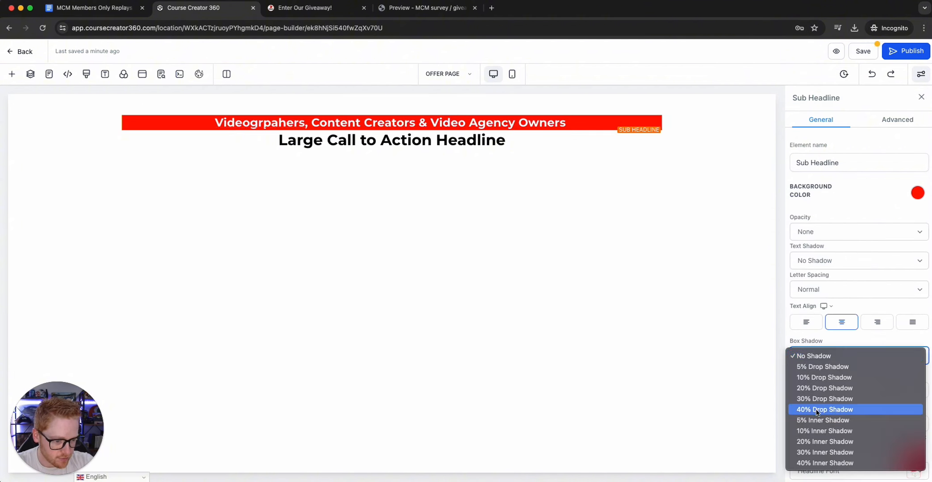
left_click(821, 388)
left_click(665, 131)
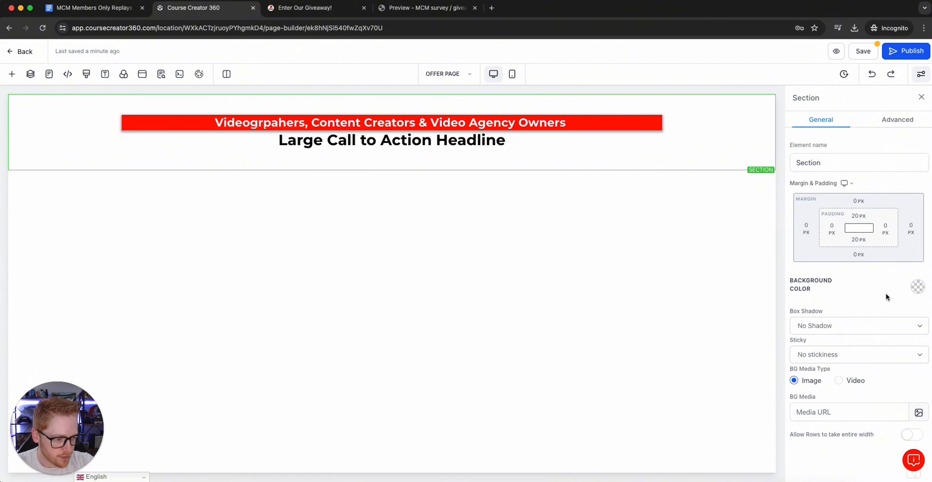
Set the sub-headline banner's right margin to 125 px
left_click(597, 121)
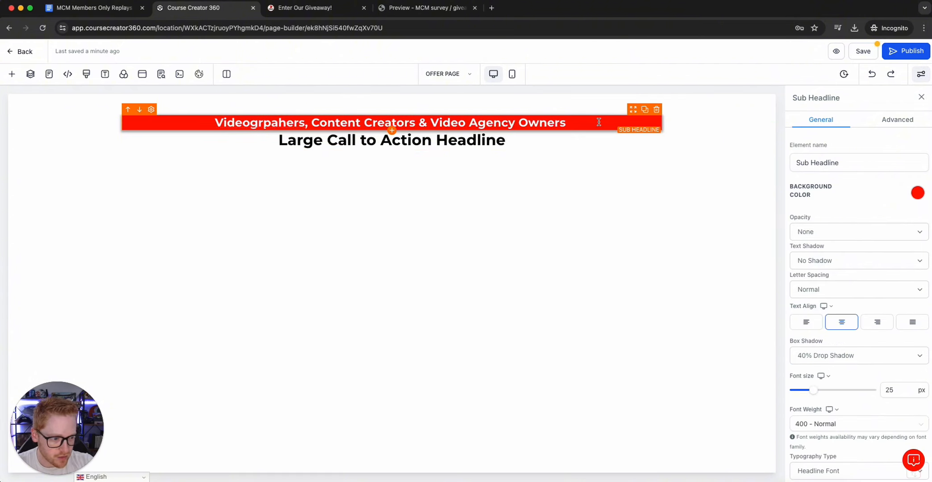
triple_click(598, 122)
scroll(839, 291, "down", 9)
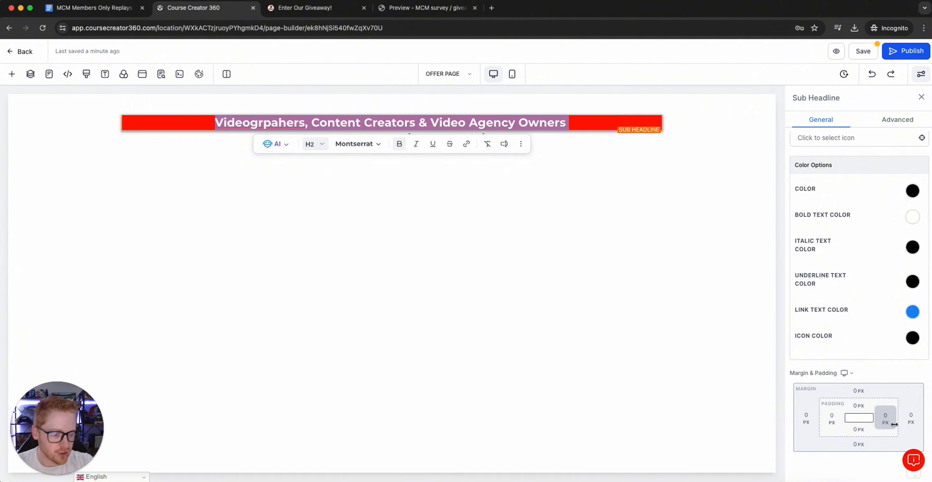
left_click(905, 416)
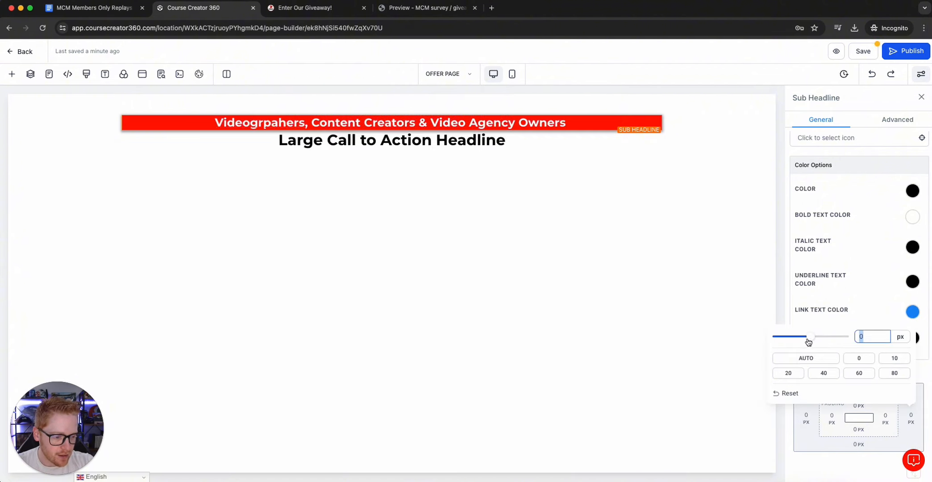
left_click_drag(809, 338, 889, 339)
left_click(864, 336)
type("125")
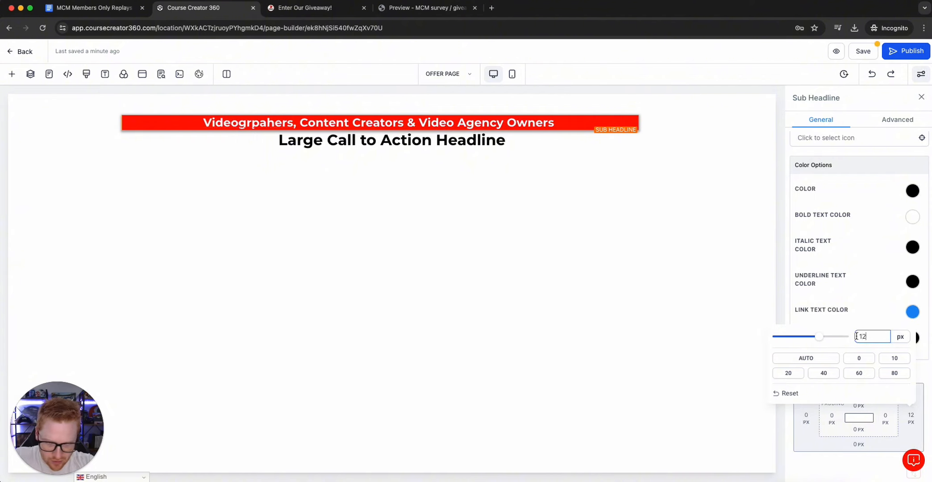
left_click(877, 323)
left_click(910, 425)
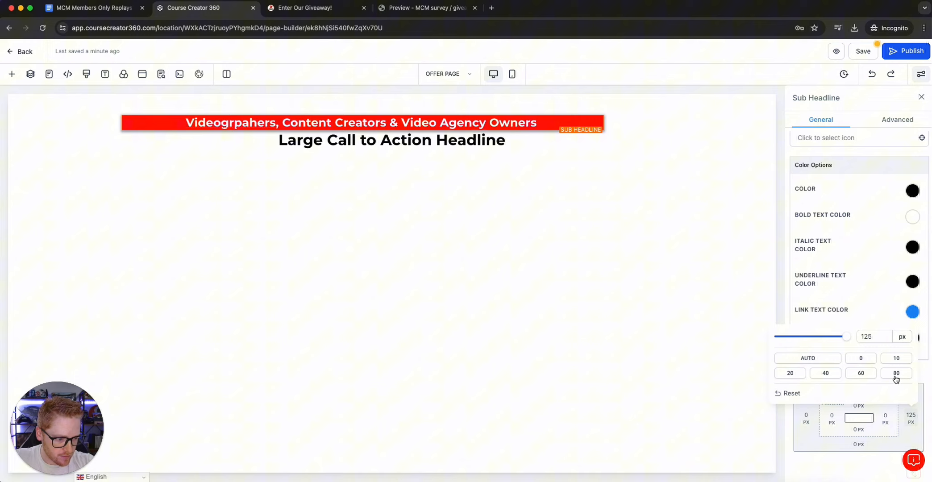
Set the red sub-headline banner's left margin to 125 px
double_click(884, 337)
left_click(809, 416)
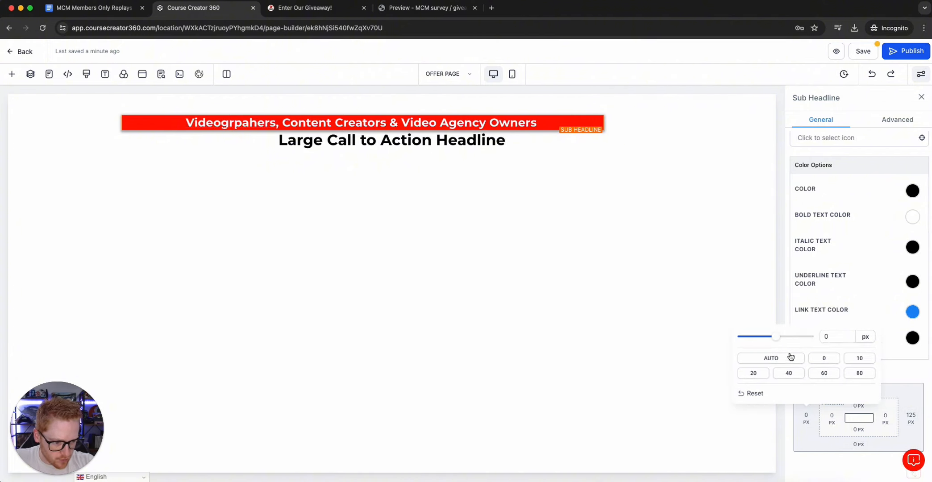
double_click(834, 337)
type("125")
left_click(899, 372)
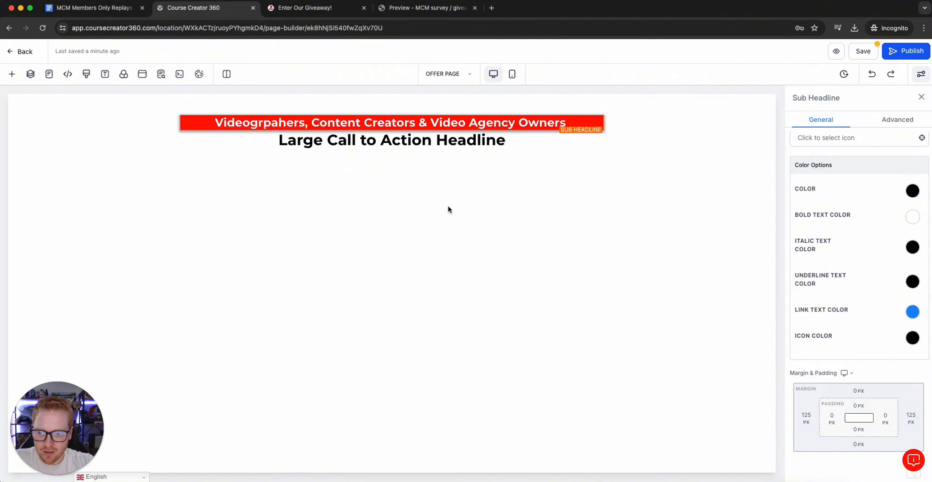
Correct the misspelled first word of the sub-headline to "Videographers"
right_click(276, 123)
left_click(313, 125)
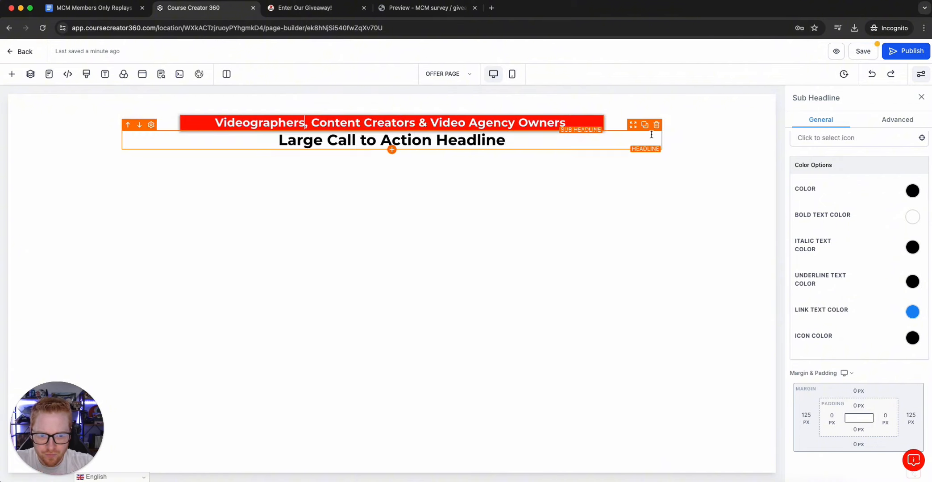
left_click(680, 116)
Set the sub-headline banner's right margin to 140 px
left_click(576, 123)
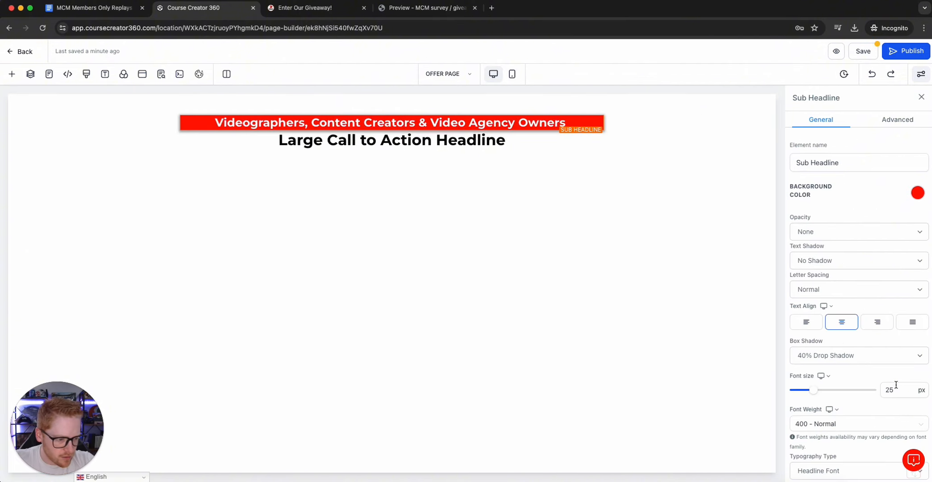
scroll(904, 364, "down", 10)
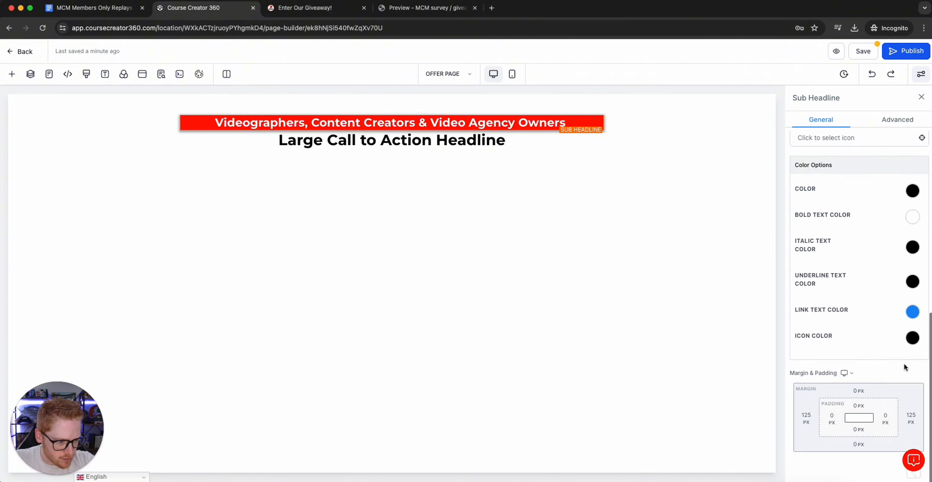
left_click(910, 418)
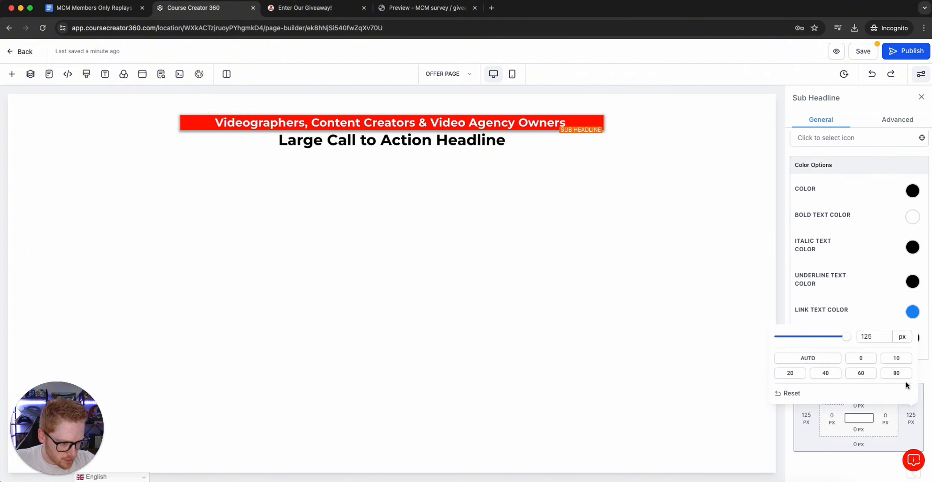
type("140")
left_click(858, 324)
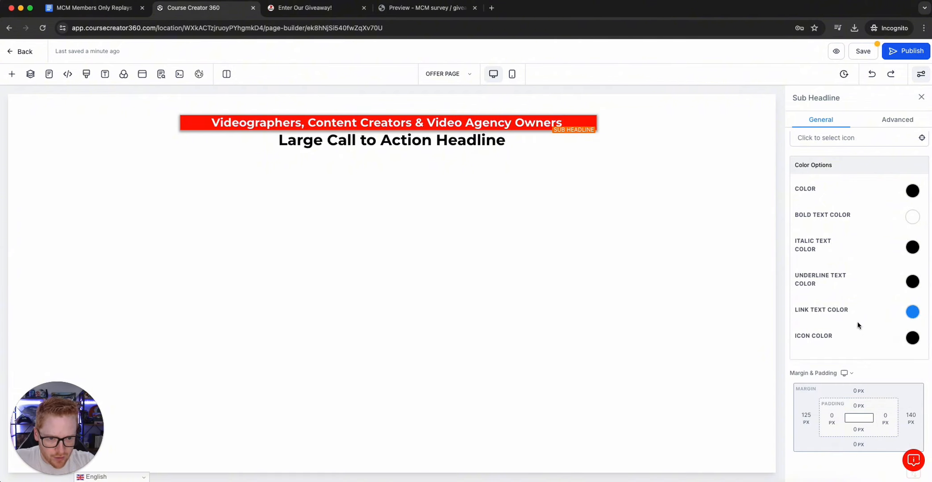
Match the sub-headline banner's left margin to the right one by setting it to 140 px
left_click(913, 423)
double_click(885, 335)
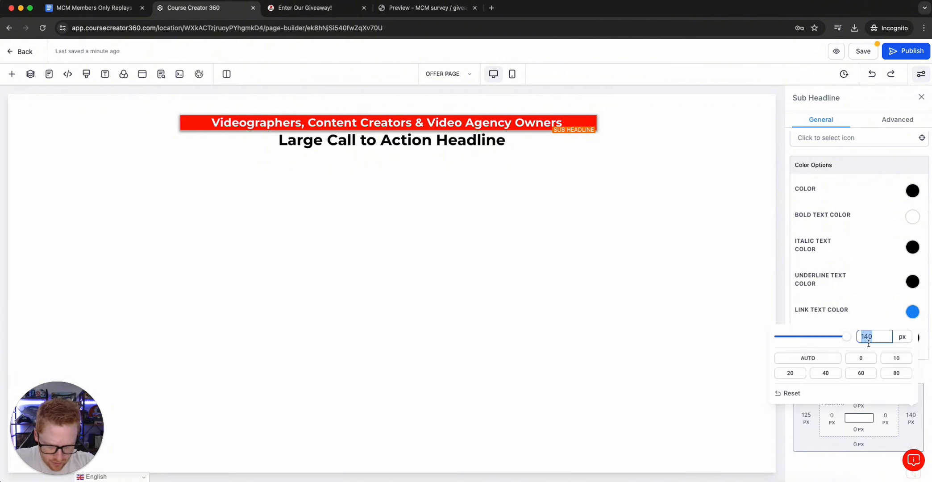
left_click(806, 420)
left_click(806, 417)
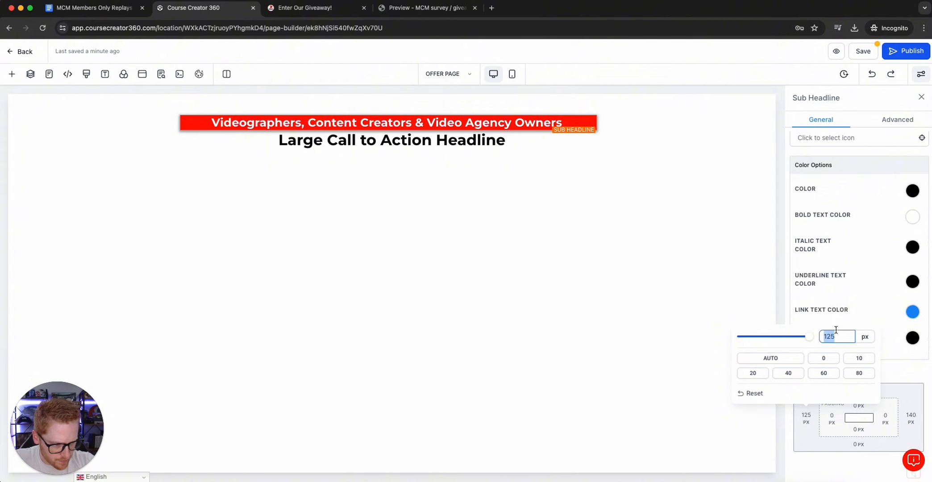
type("140")
left_click(890, 371)
left_click(710, 136)
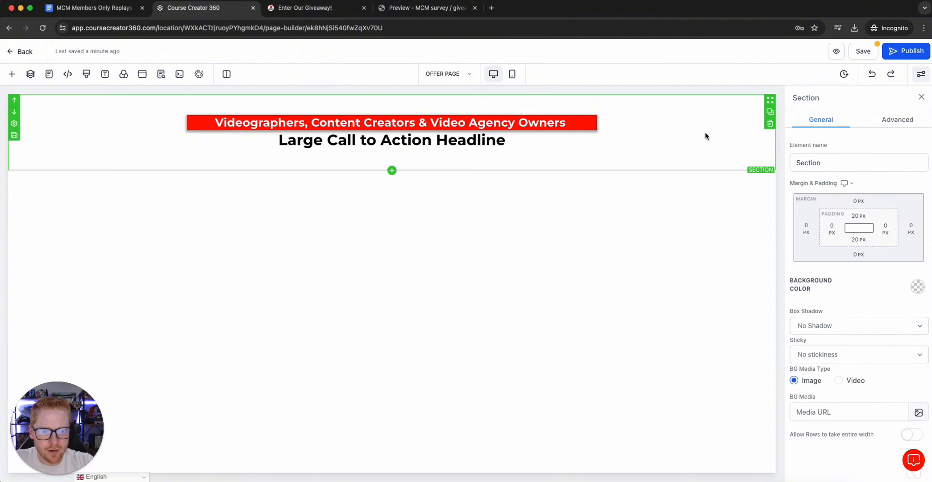
Add a full border to the sub-headline banner and make the border color transparent
left_click(575, 123)
left_click(904, 121)
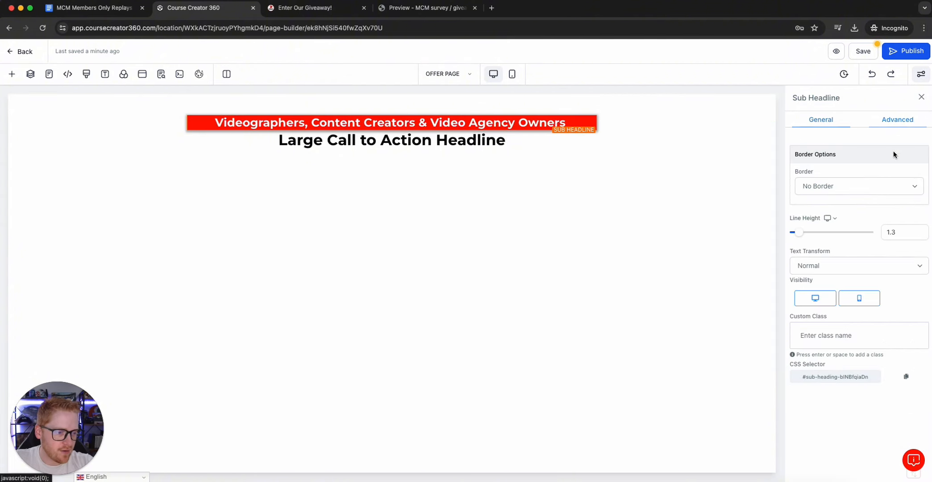
left_click(838, 185)
left_click(837, 197)
left_click(912, 266)
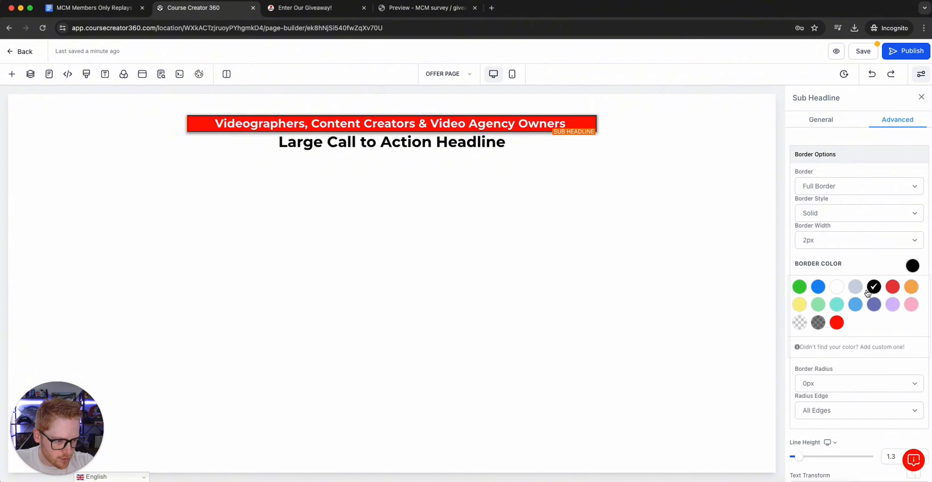
left_click(799, 324)
Try a 20 px border radius on the sub-headline banner and restore its square corners
scroll(820, 340, "down", 2)
left_click(814, 325)
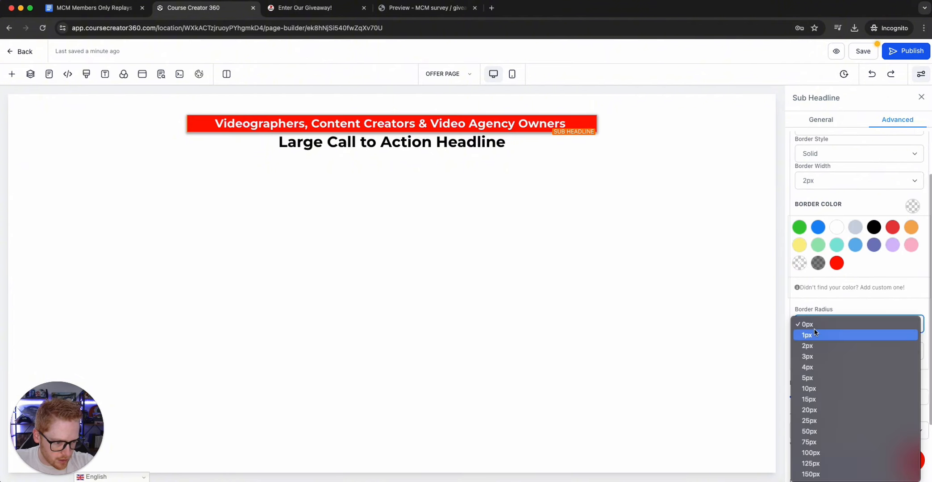
left_click(820, 407)
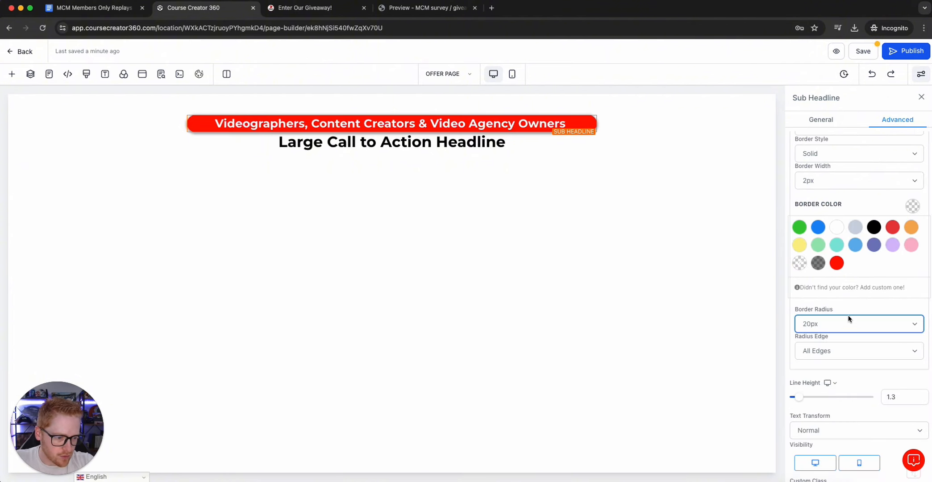
left_click(850, 320)
left_click(839, 291)
left_click(821, 120)
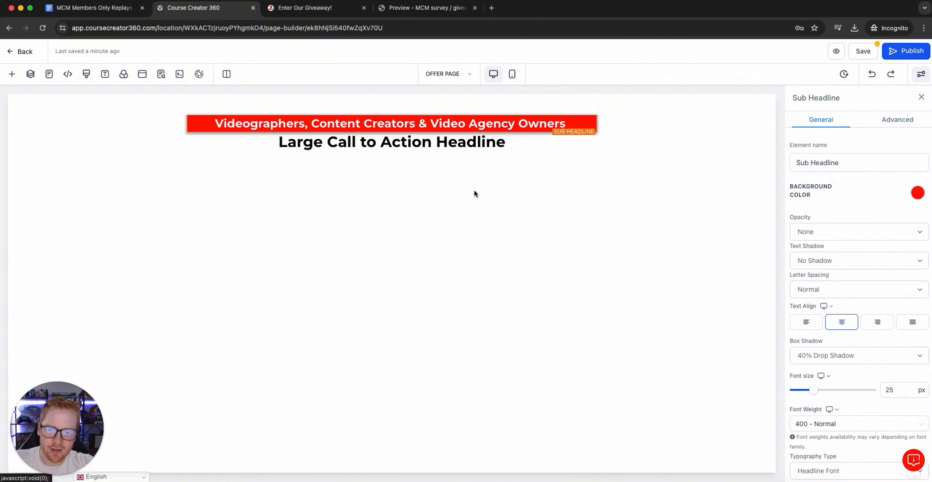
Set the top margin of the headline below the banner to 12 px
left_click(422, 142)
scroll(844, 335, "down", 5)
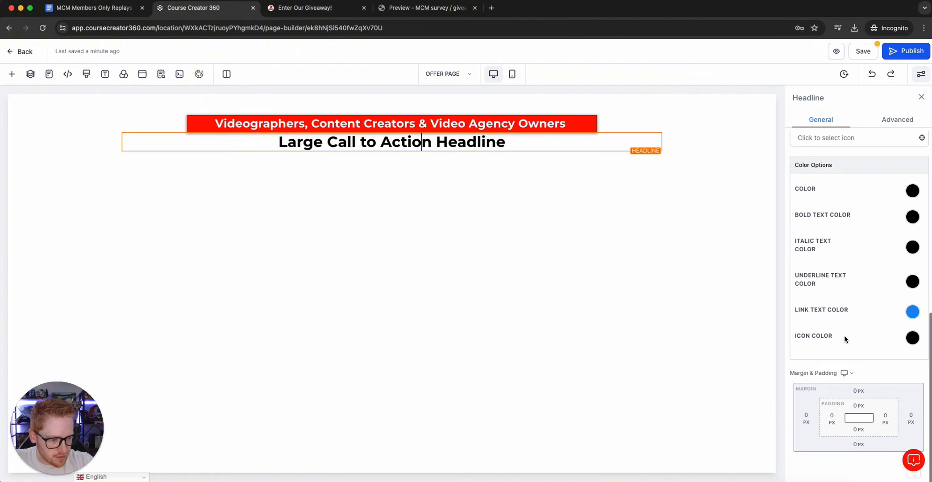
left_click(861, 391)
left_click_drag(838, 412, 836, 414)
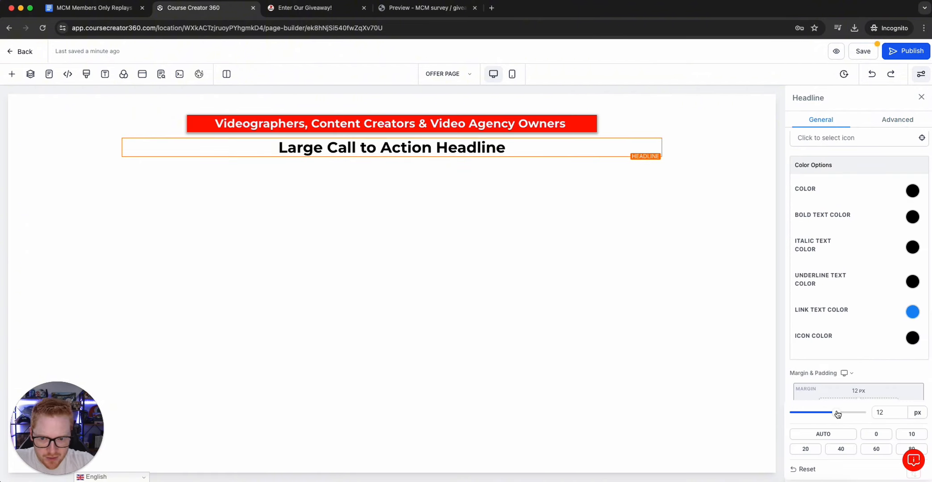
Check the giveaway page and email preview for reference, and replace the placeholder headline with "Get Instant Access To Over"
left_click(312, 8)
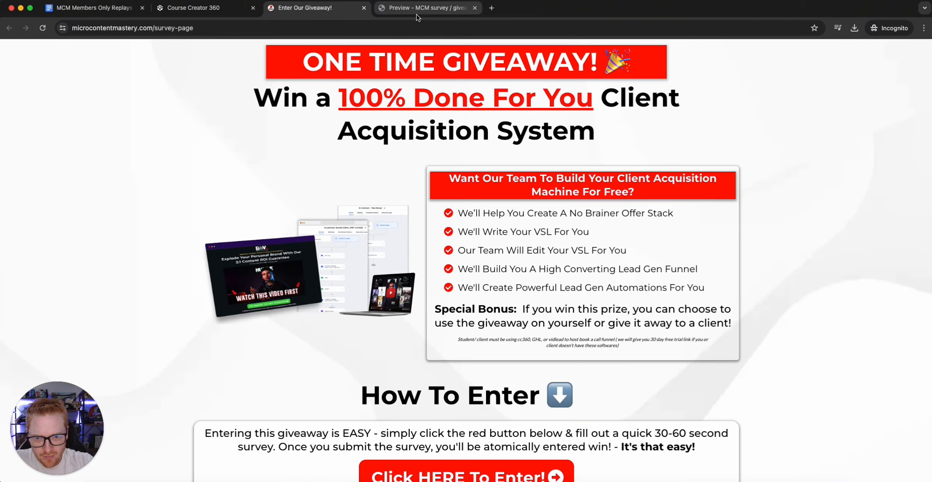
left_click(419, 14)
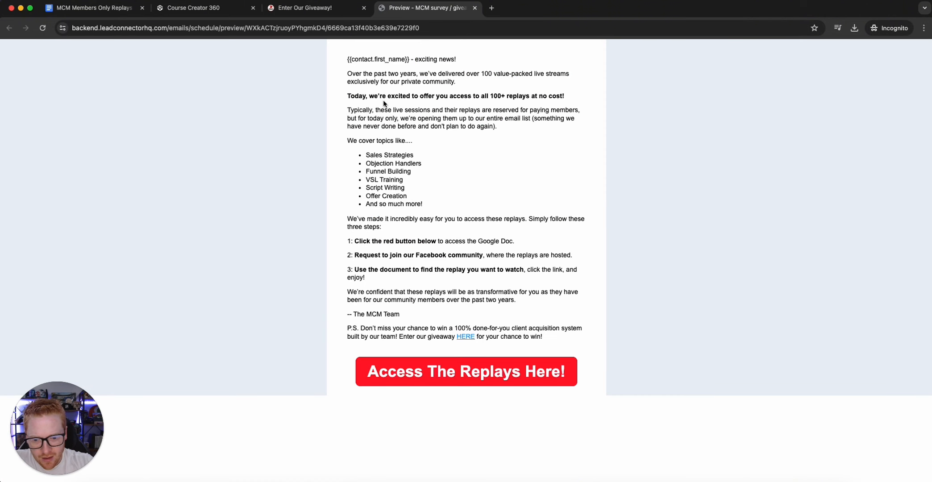
left_click(325, 9)
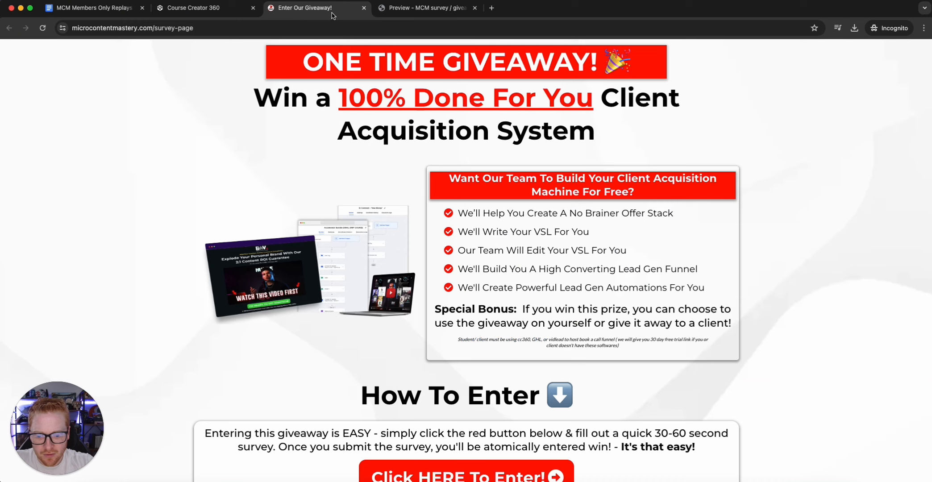
left_click(205, 8)
left_click(397, 147)
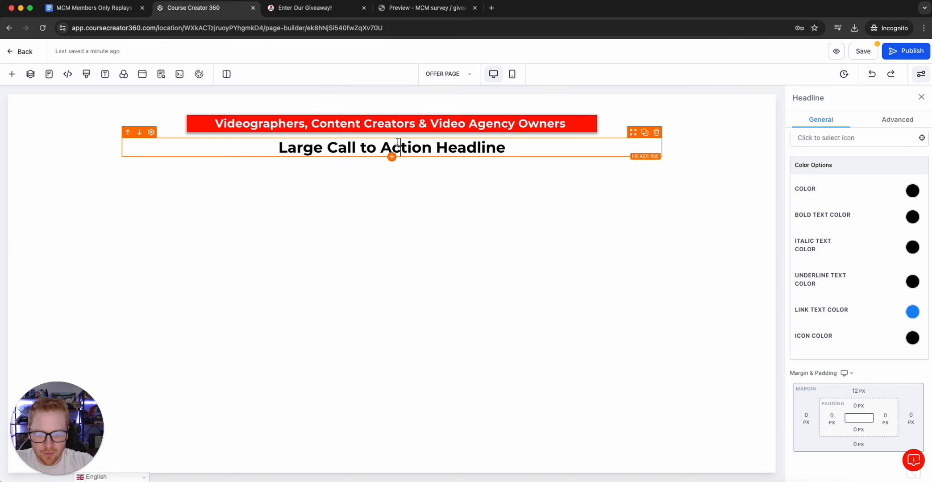
triple_click(398, 147)
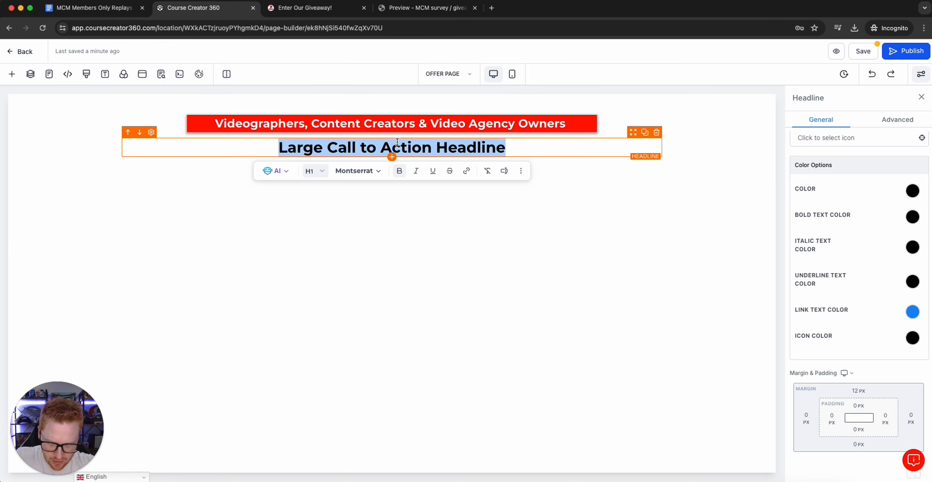
type("Get Instnat ")
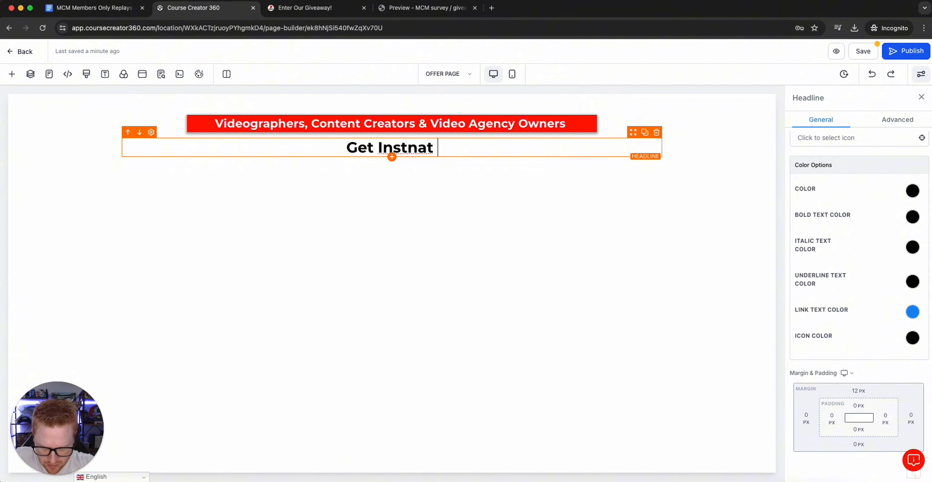
type("Access To O")
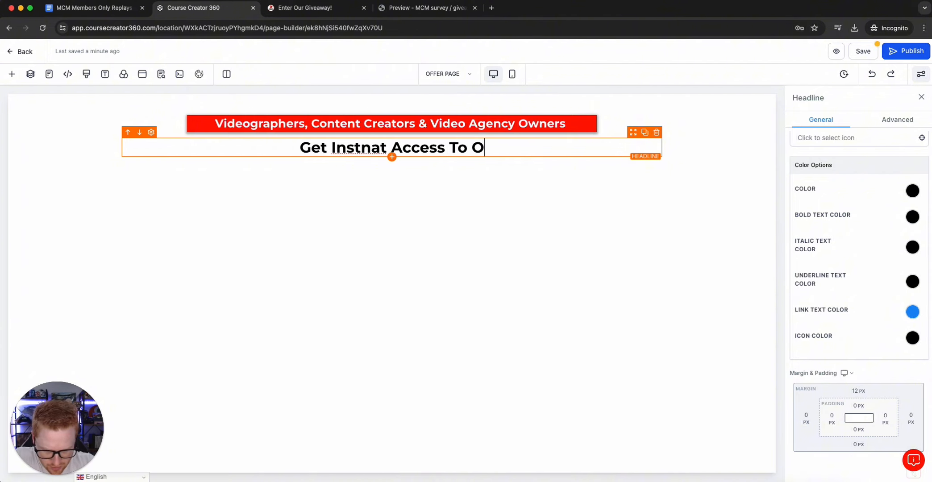
type("ver")
right_click(370, 151)
left_click(511, 151)
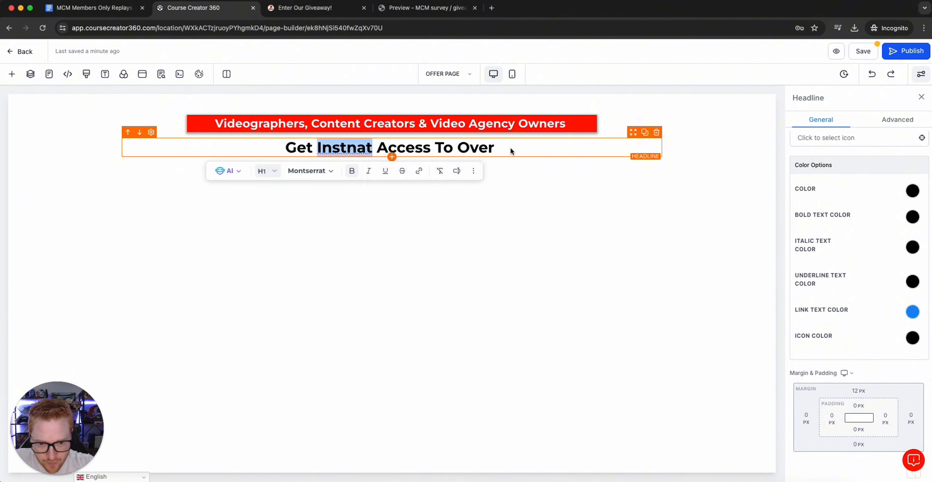
left_click(510, 151)
Complete the headline with "100 Life Workshop Replays!", correcting the spelling of "Replays"
type("100")
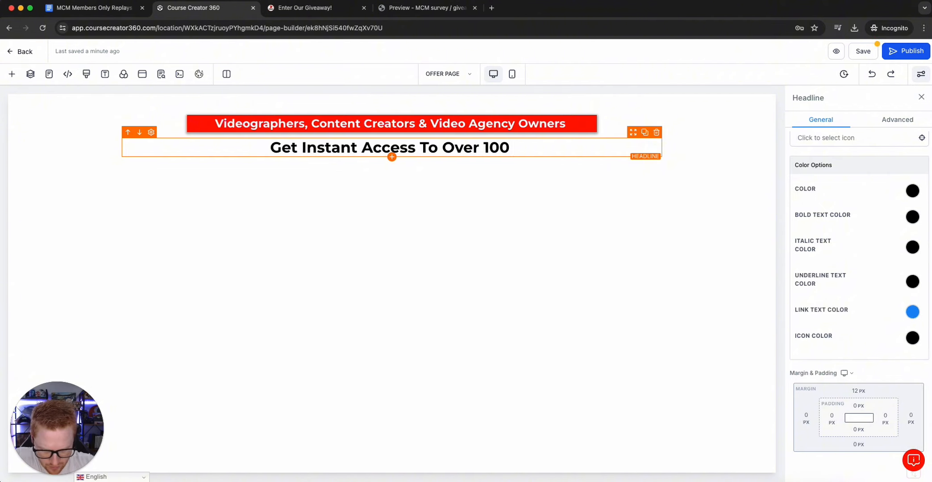
type(" Life Workshop")
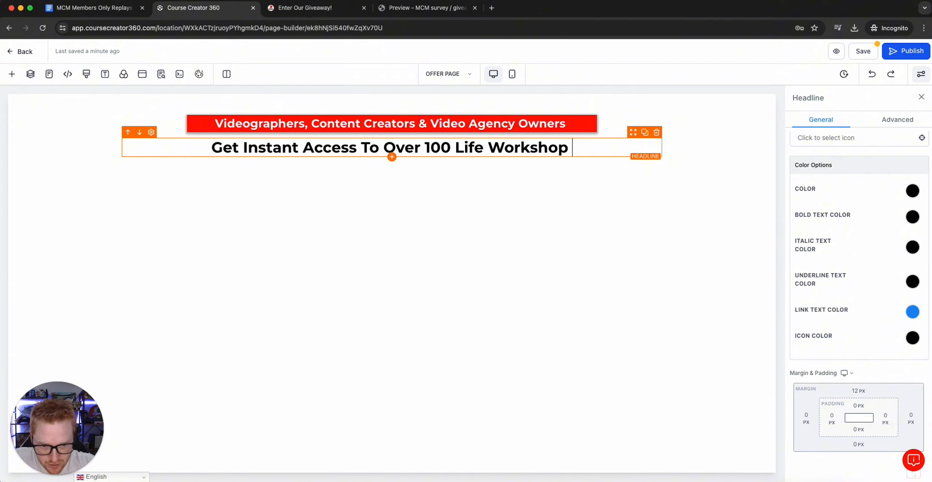
type(" Repalys")
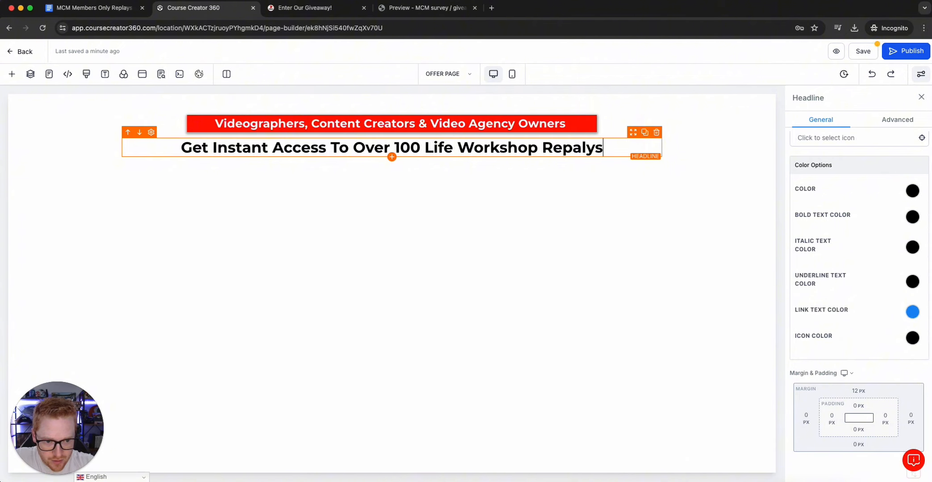
type("!")
right_click(586, 152)
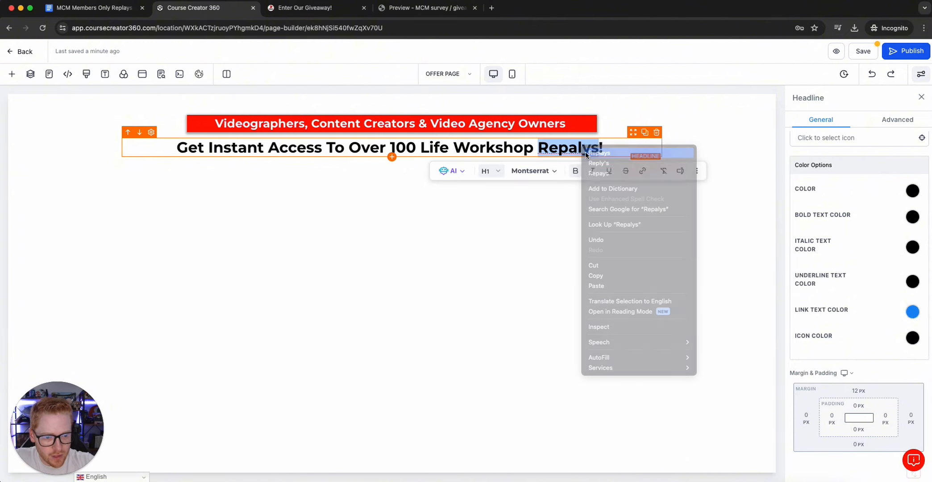
left_click(585, 153)
Set the headline's font size to 55 px
scroll(882, 382, "up", 10)
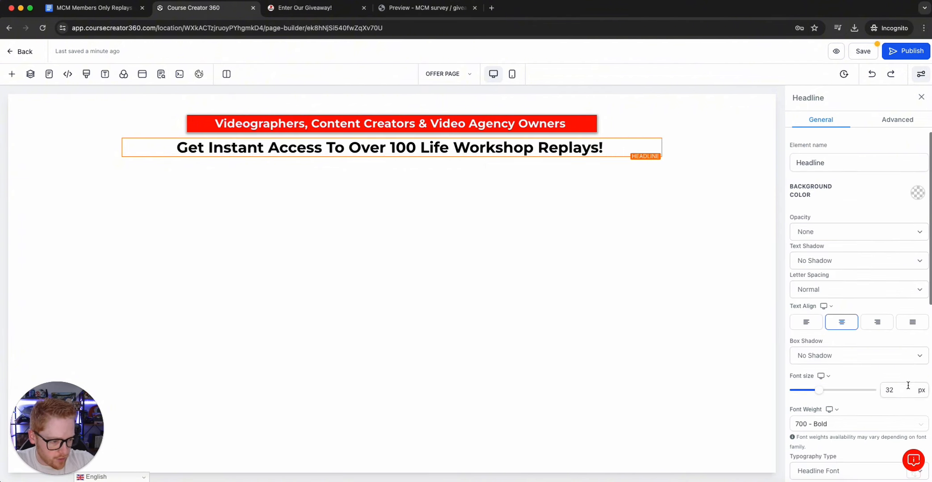
double_click(908, 385)
type("55")
key("Return")
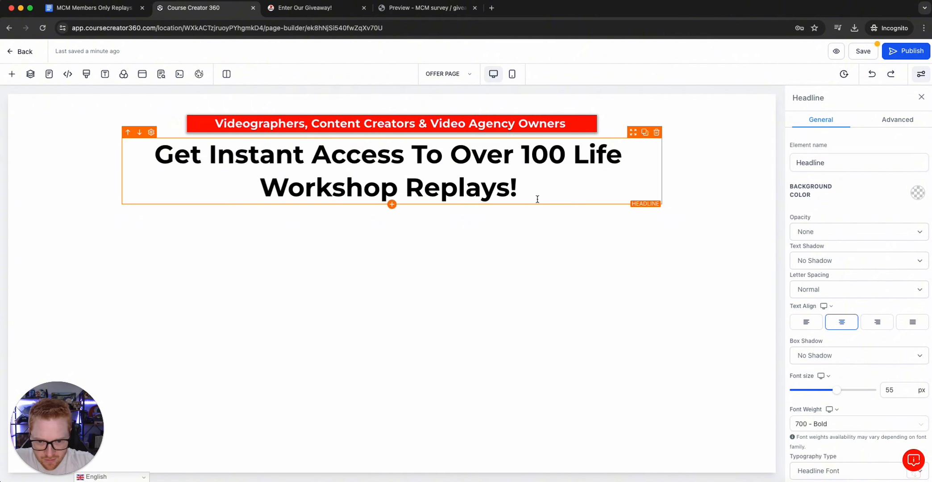
left_click(676, 188)
Insert a line break after "100" in the headline and change "Life" to "Live"
left_click(576, 165)
left_click(569, 158)
key("Return")
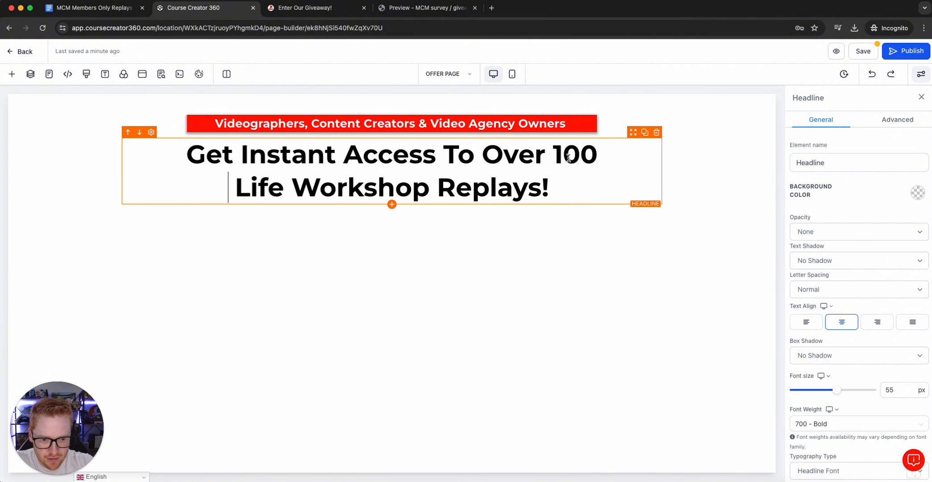
left_click_drag(284, 187, 260, 187)
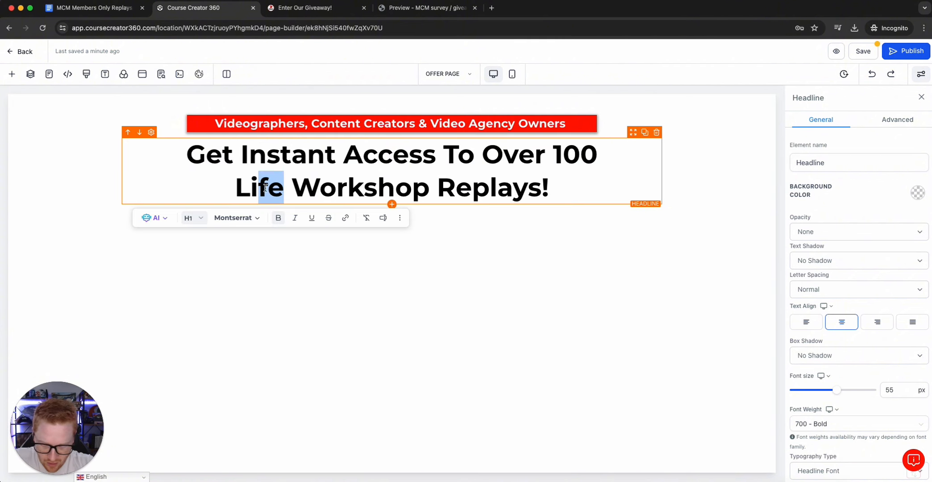
type("ve")
Underline "Over 100" in the headline
left_click(620, 182)
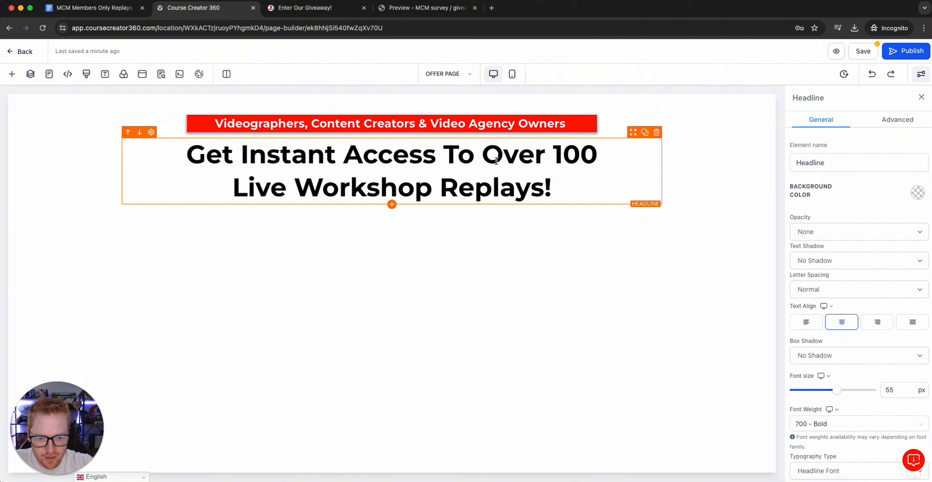
left_click_drag(481, 154, 641, 159)
key("super+u")
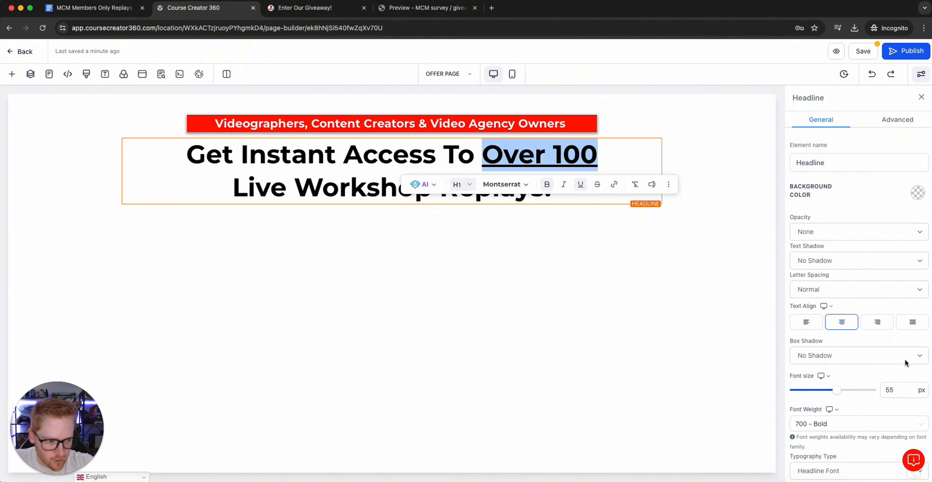
Set the headline's underlined text color to red
scroll(886, 354, "down", 6)
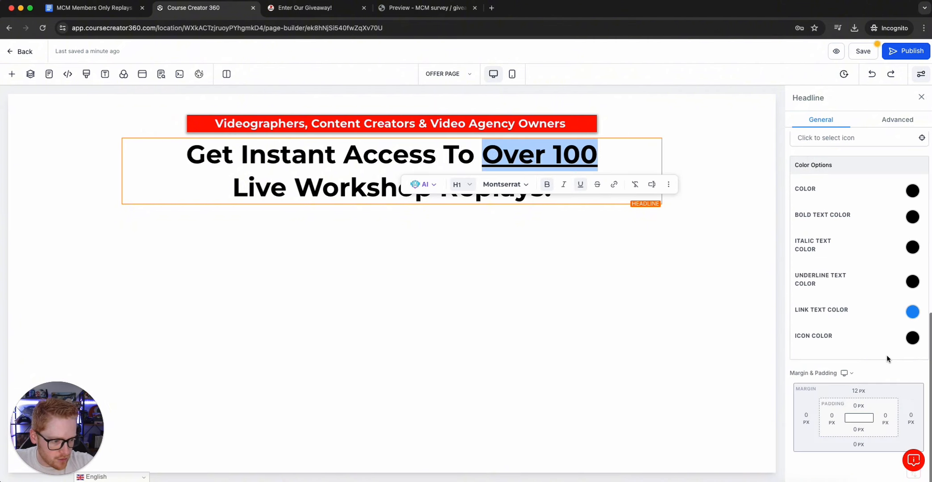
left_click(911, 282)
left_click(722, 189)
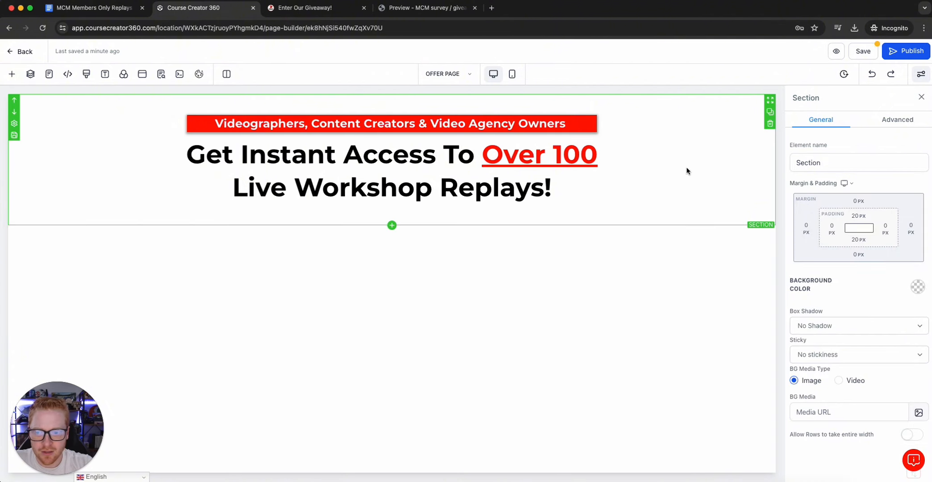
Insert "Value Packed" before "Live" in the headline and remove the line break after "Over 100"
left_click(559, 183)
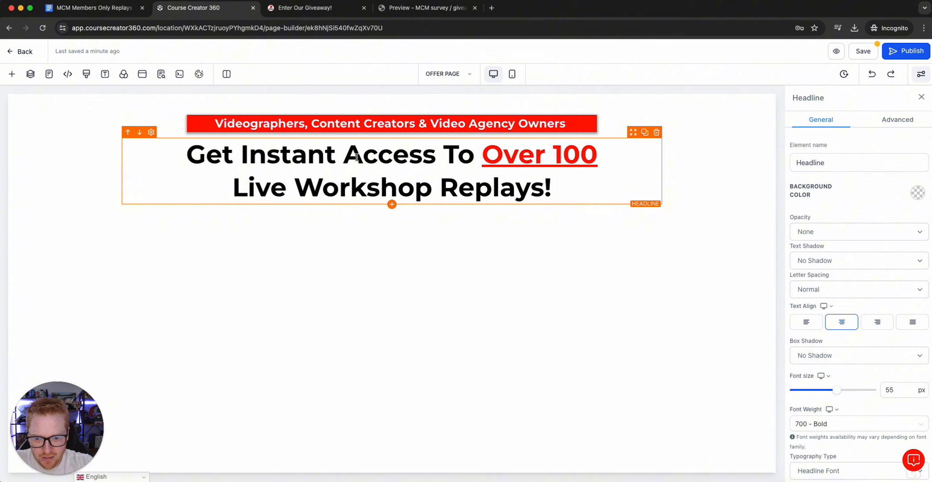
left_click(594, 157)
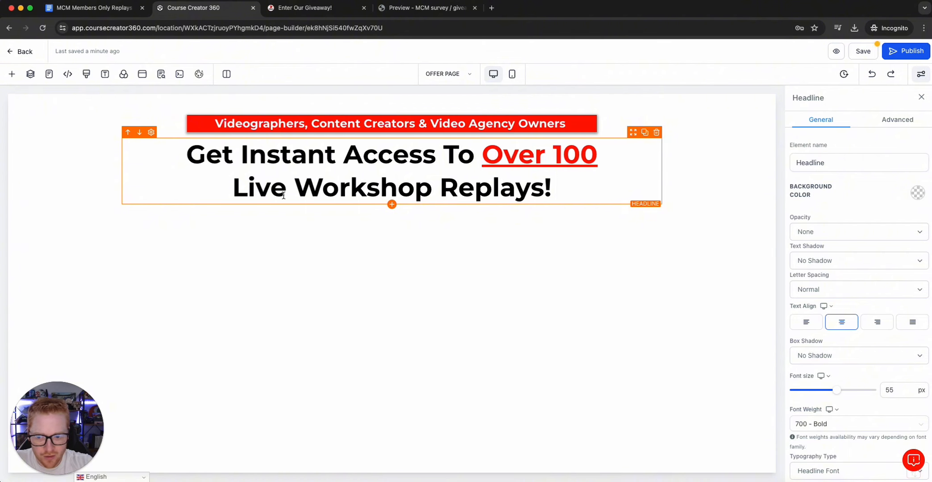
left_click(233, 186)
type("Value Packed")
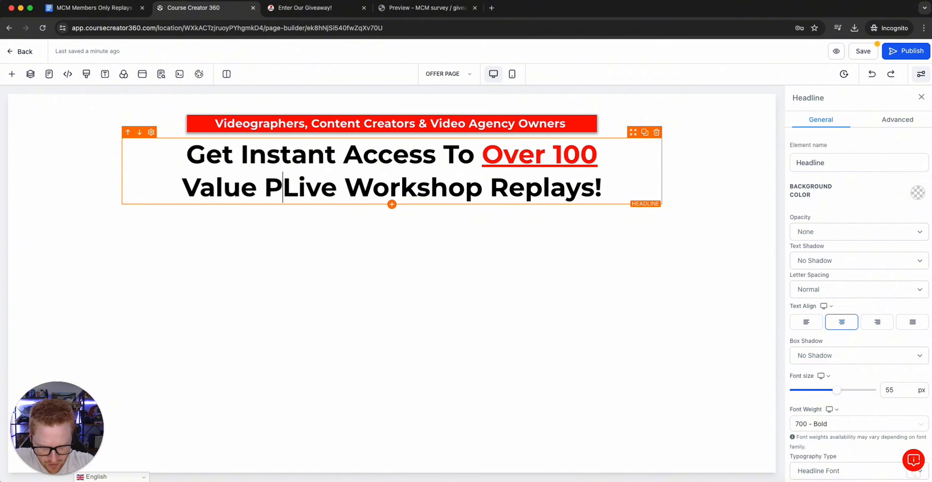
left_click(703, 179)
left_click(200, 187)
left_click(139, 186)
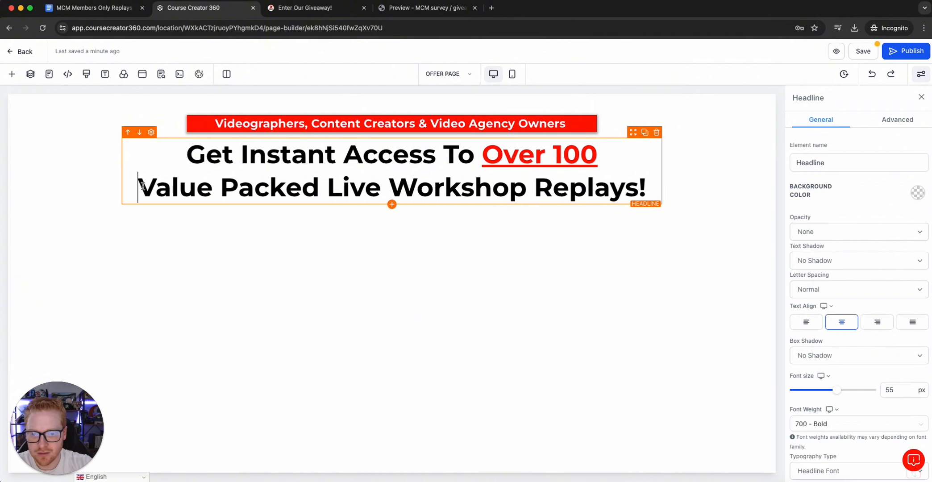
key("BackSpace")
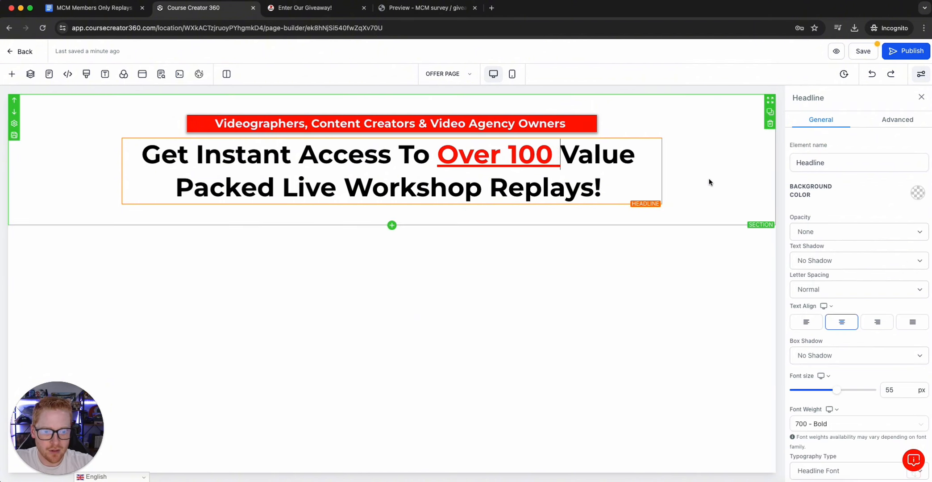
left_click(709, 181)
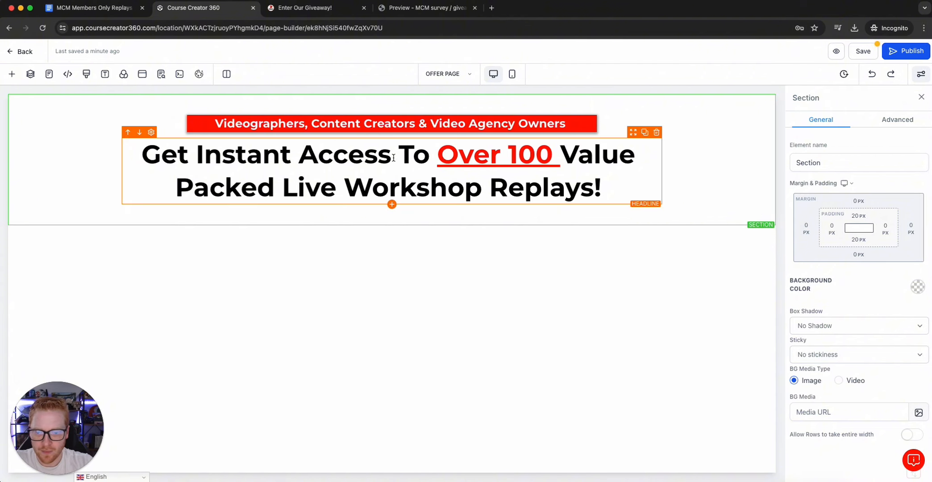
left_click(12, 75)
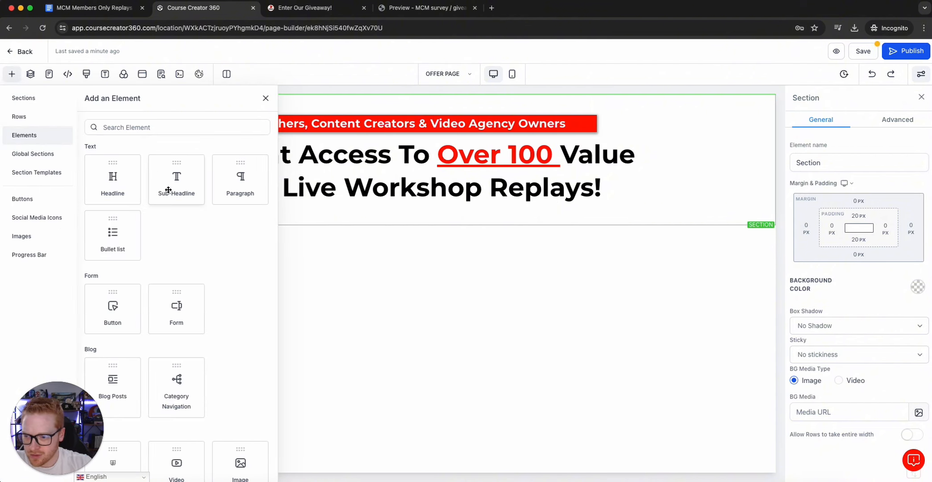
left_click_drag(176, 180, 363, 213)
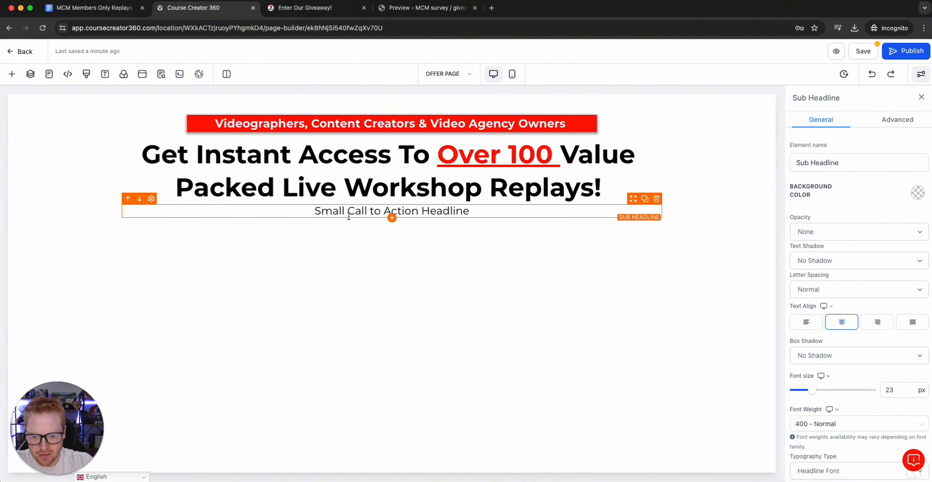
triple_click(362, 213)
type("Limited O")
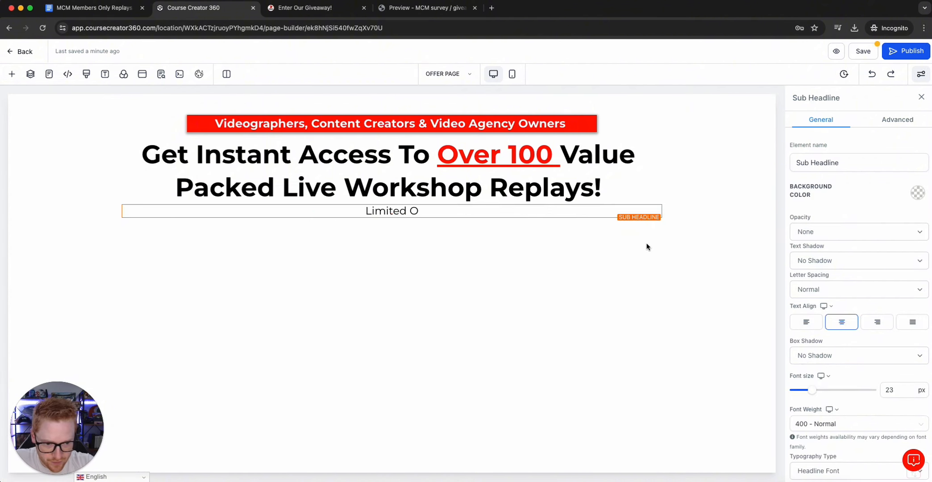
left_click(656, 199)
left_click(11, 75)
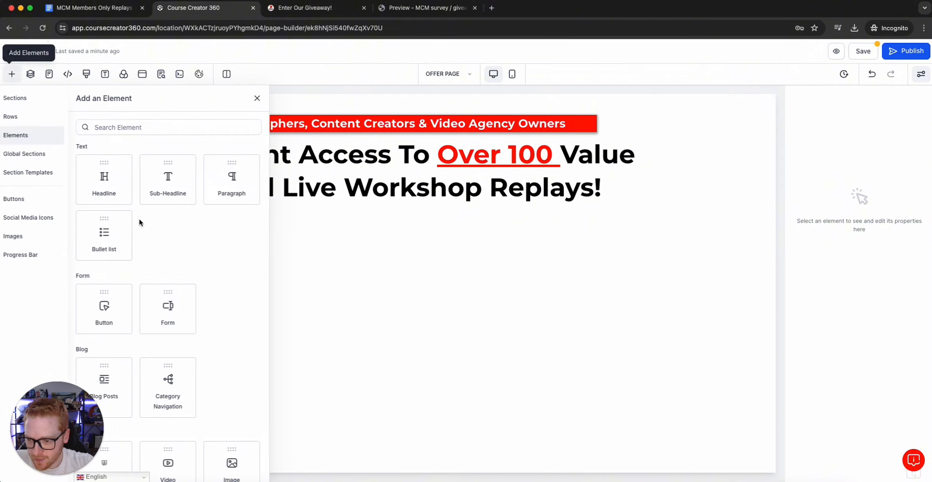
scroll(138, 218, "down", 2)
scroll(136, 219, "up", 1)
scroll(136, 218, "up", 1)
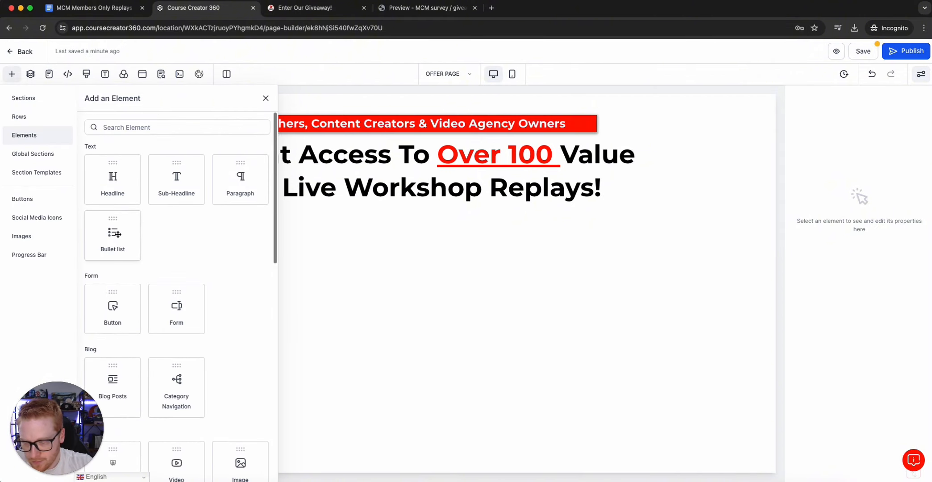
left_click_drag(115, 231, 385, 227)
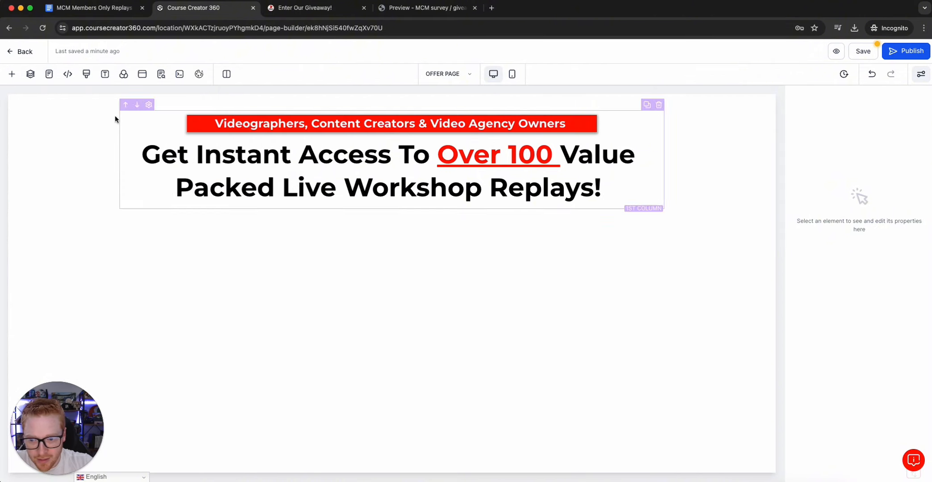
left_click(10, 75)
left_click_drag(112, 239, 380, 210)
scroll(861, 317, "down", 2)
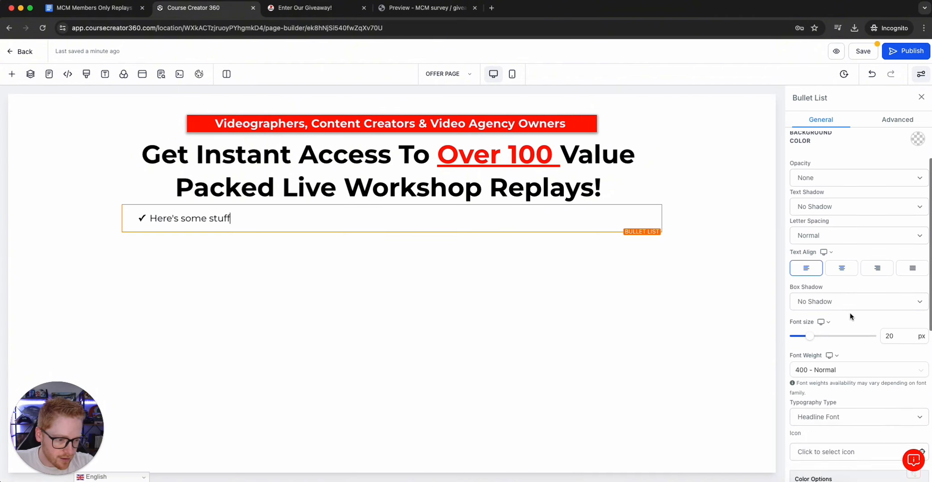
left_click(846, 263)
left_click(809, 264)
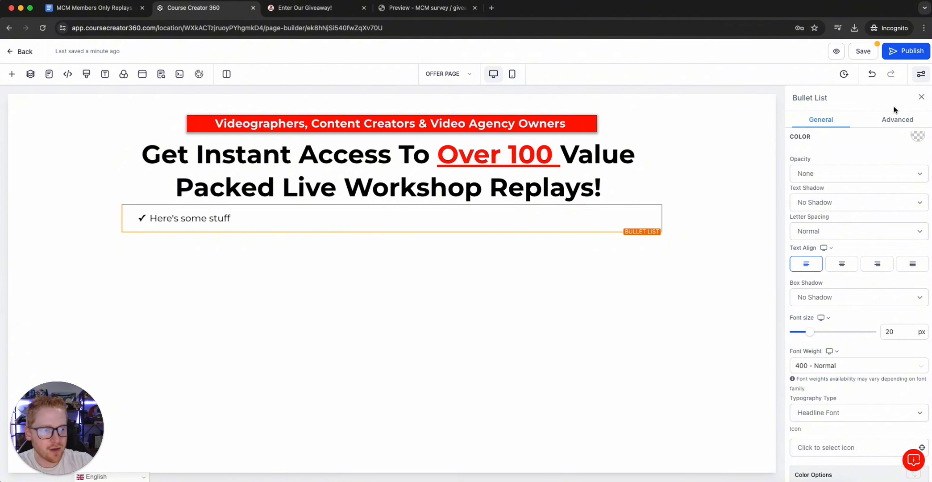
left_click(871, 74)
left_click(871, 74)
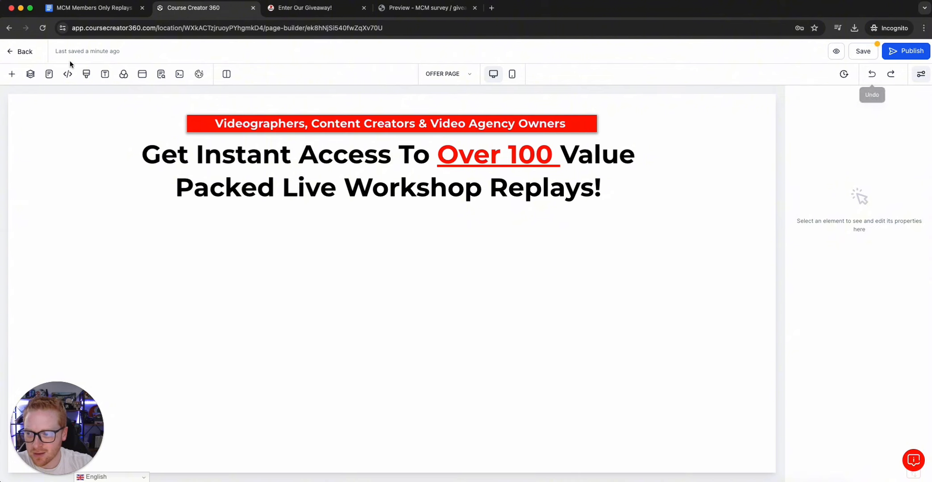
Add a sub-headline below the headline reading "⏳ Limited Time Offer"
left_click(12, 74)
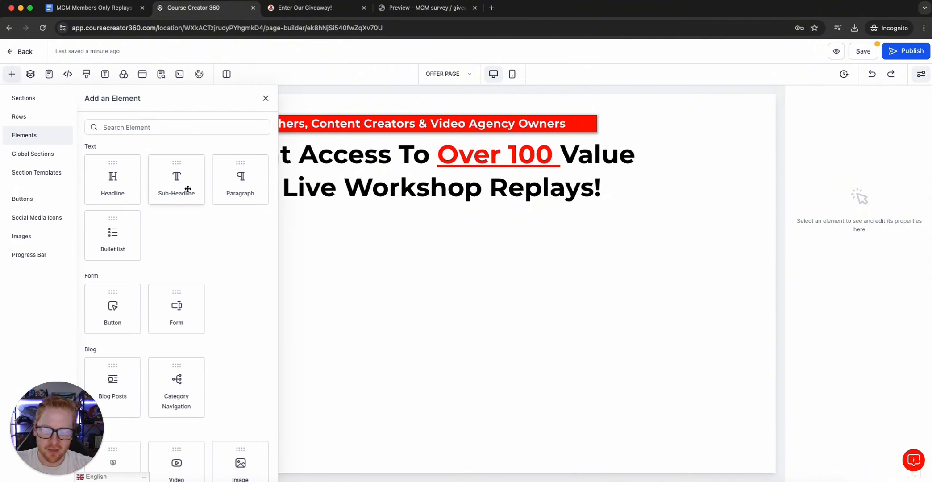
left_click_drag(183, 187, 362, 222)
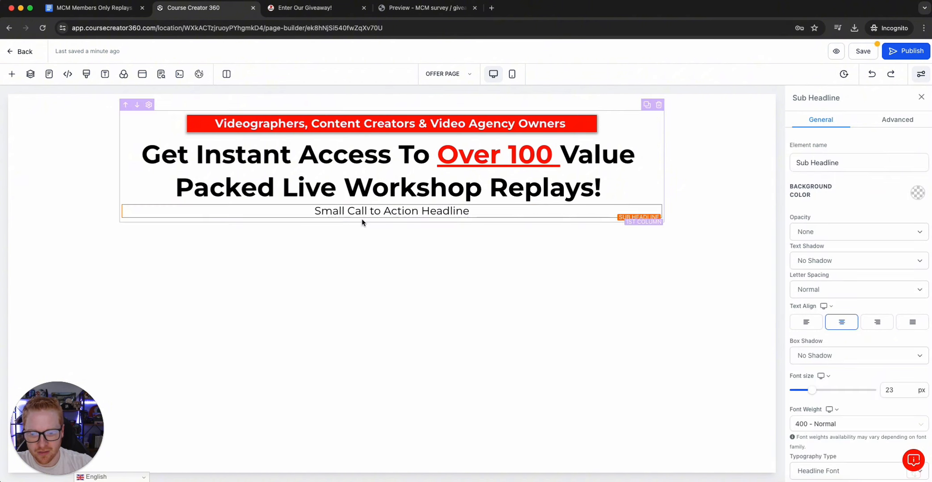
triple_click(363, 211)
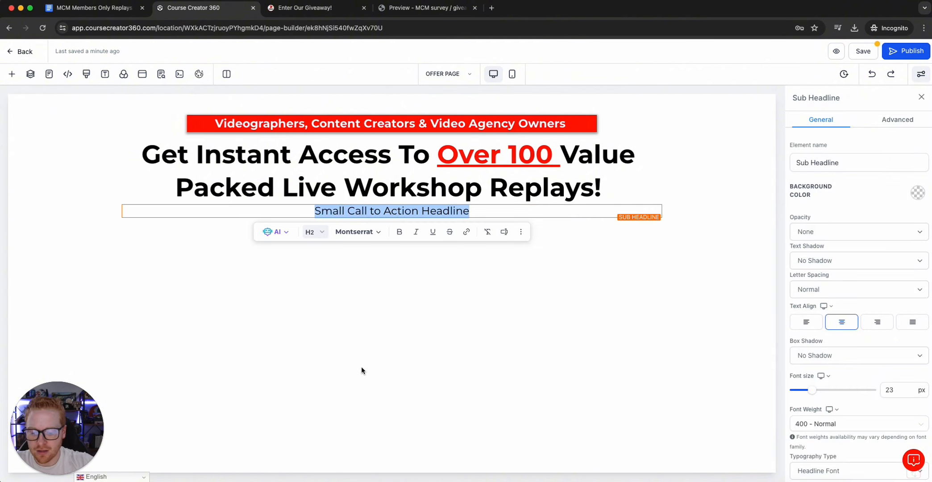
left_click(357, 480)
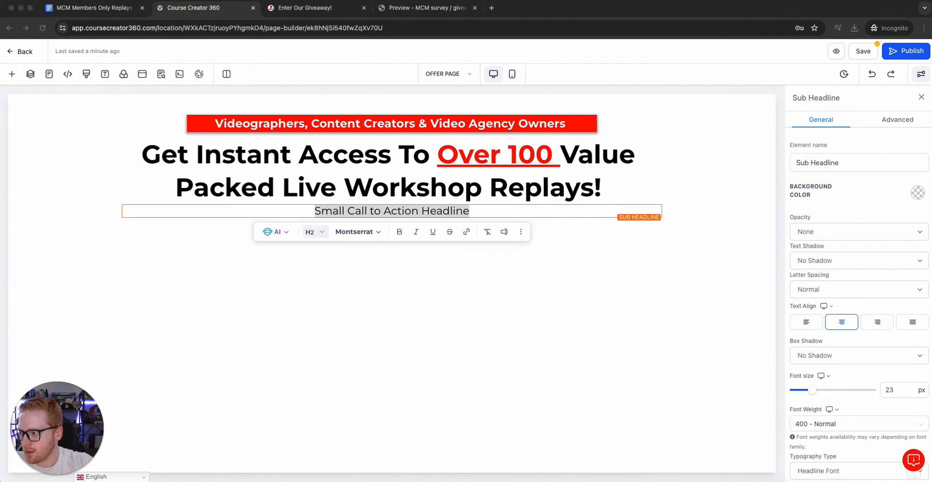
key("ctrl+super+space")
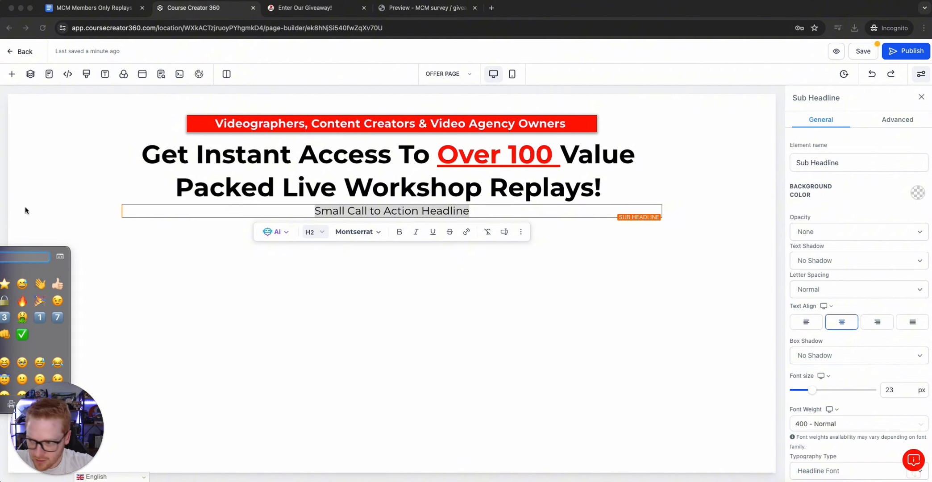
key("Escape")
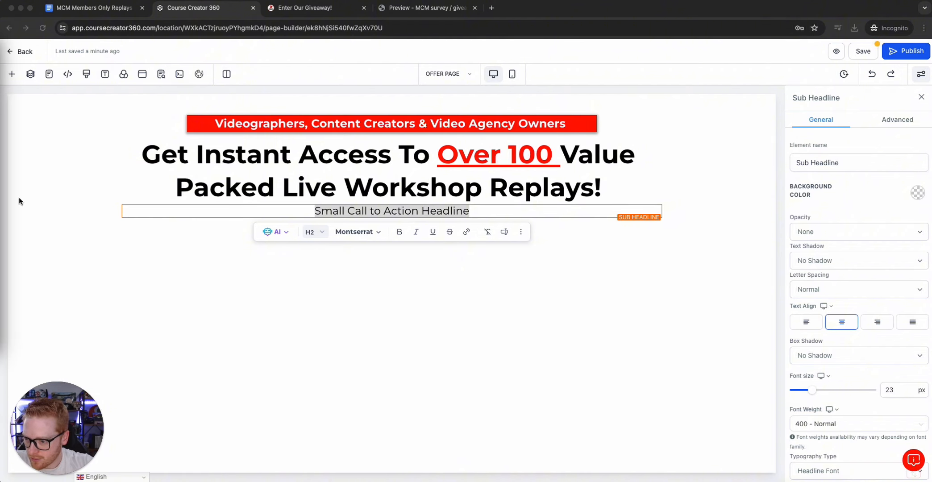
key("ctrl+super+space")
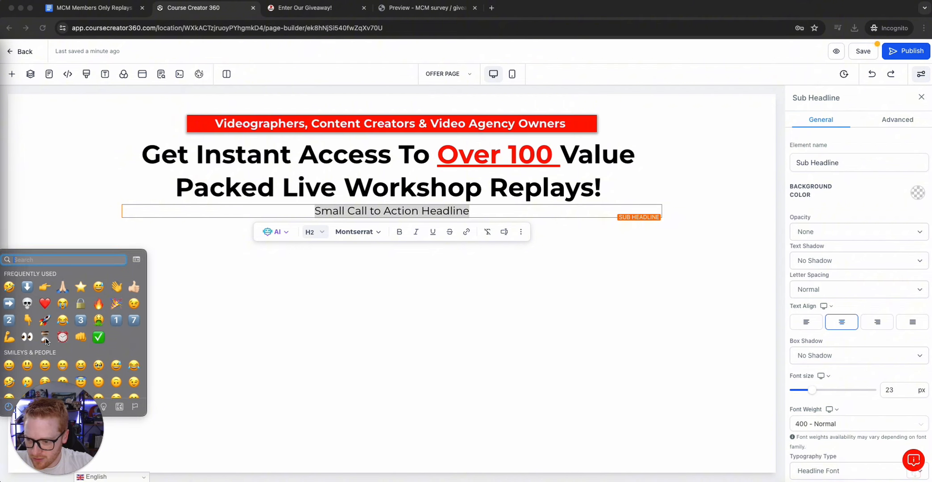
key("Escape")
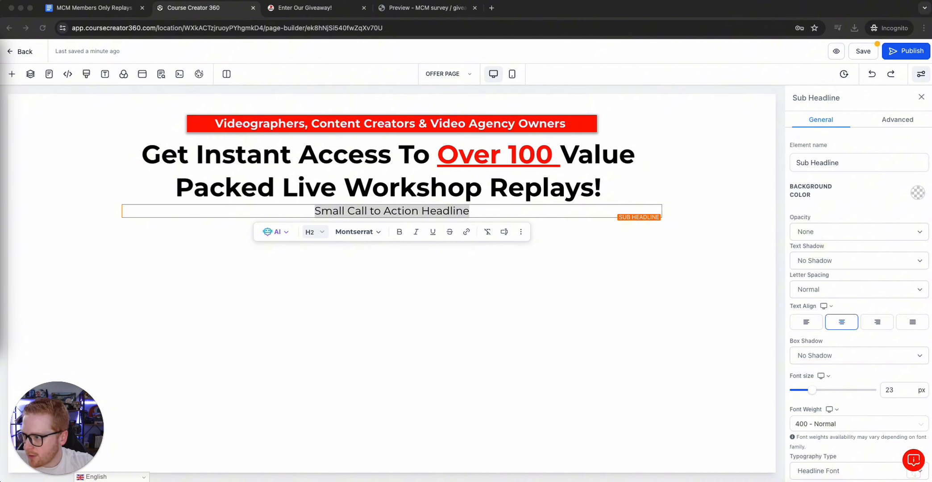
triple_click(434, 212)
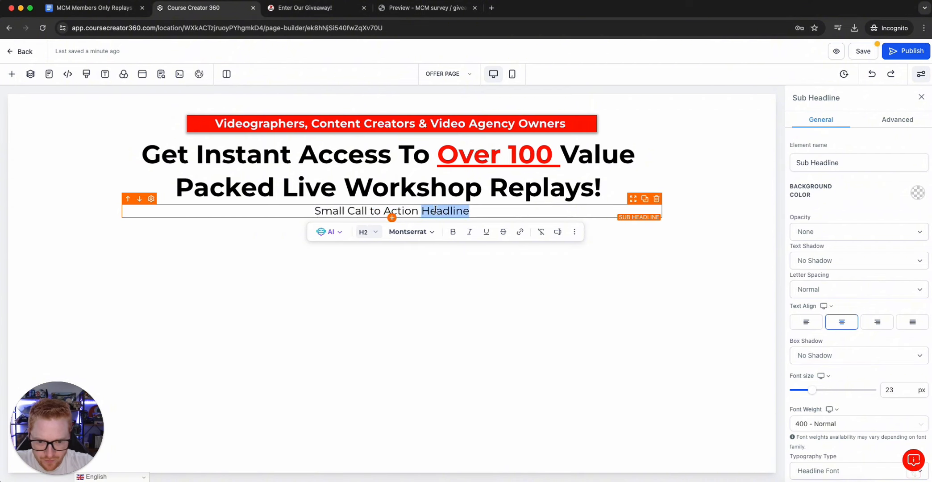
type("⏳")
type("L")
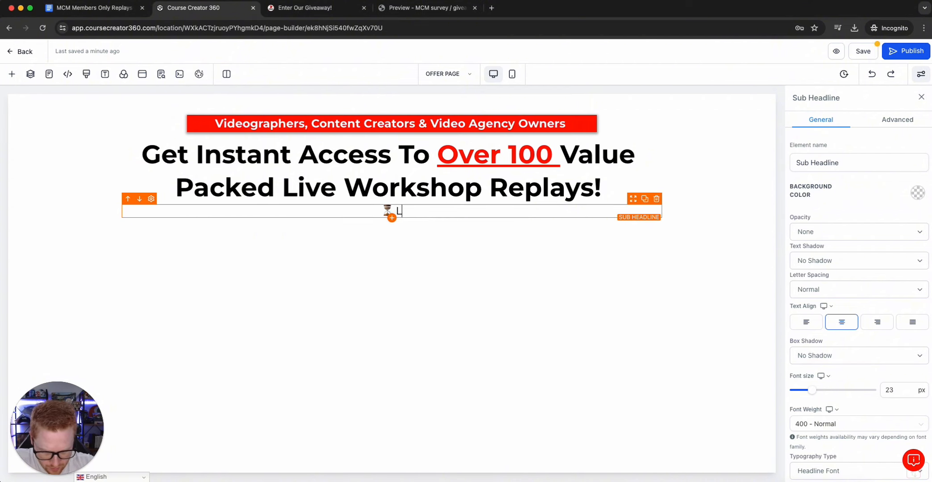
type("imited Time Offer")
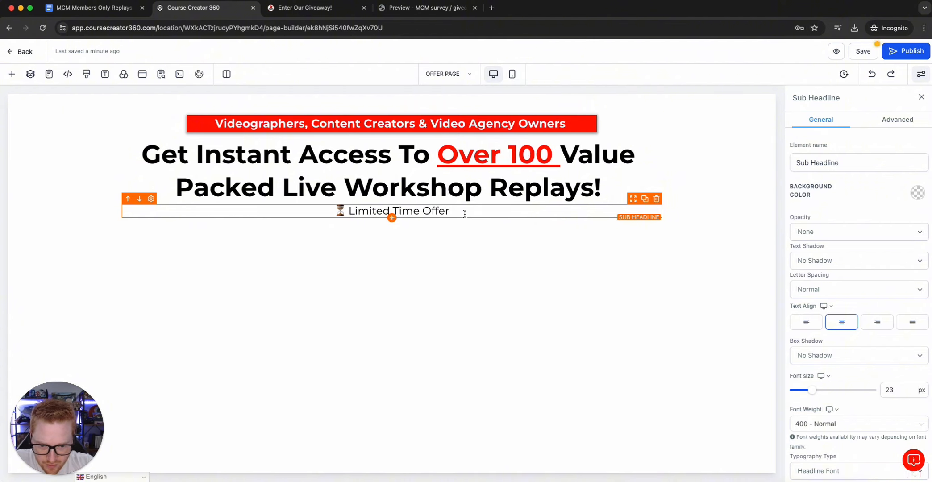
Make "Limited Time Offer" bold and italic and set the sub-headline's font size to 18 px
left_click_drag(455, 211, 351, 212)
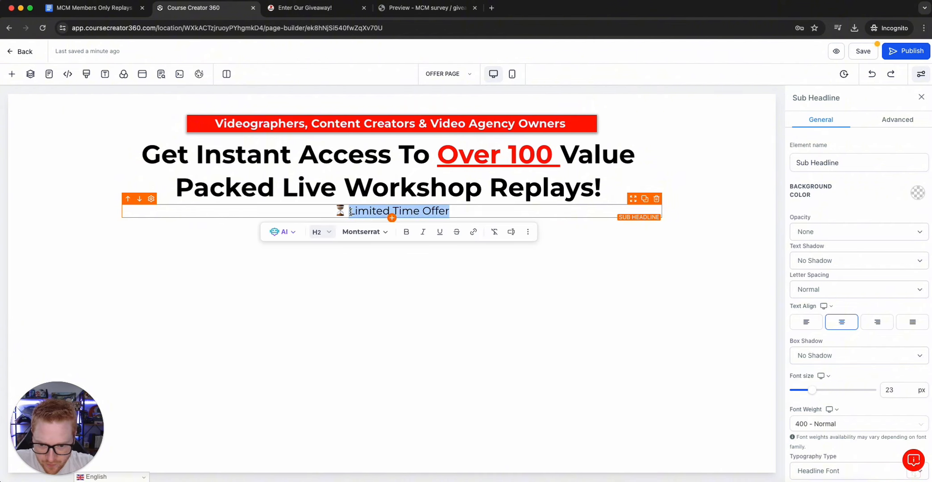
key("super+b")
key("super+i")
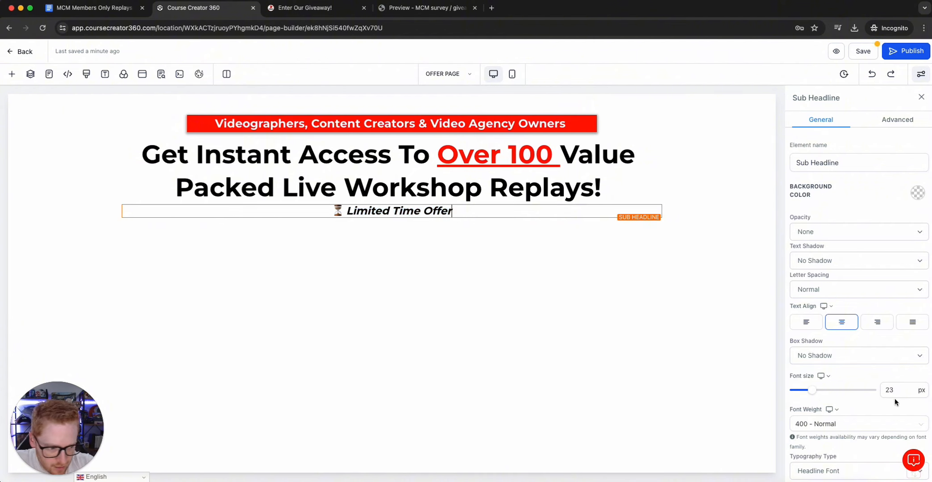
left_click(894, 390)
left_click_drag(894, 390, 884, 389)
type("18")
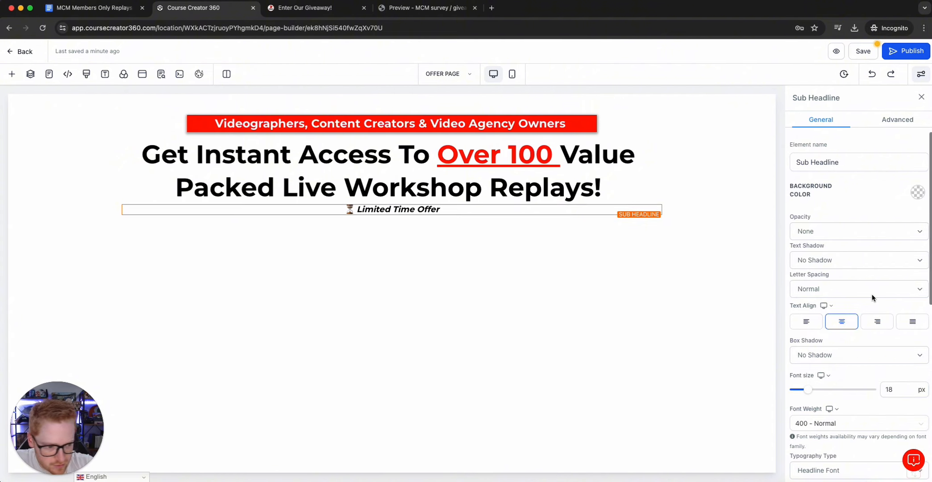
Set the sub-headline's top margin to 2 px
scroll(872, 294, "down", 10)
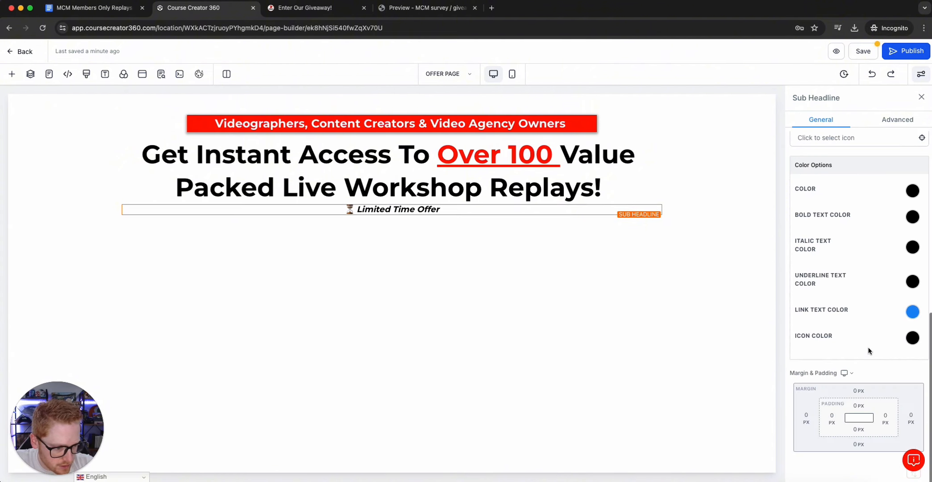
left_click(857, 391)
left_click_drag(826, 414, 831, 414)
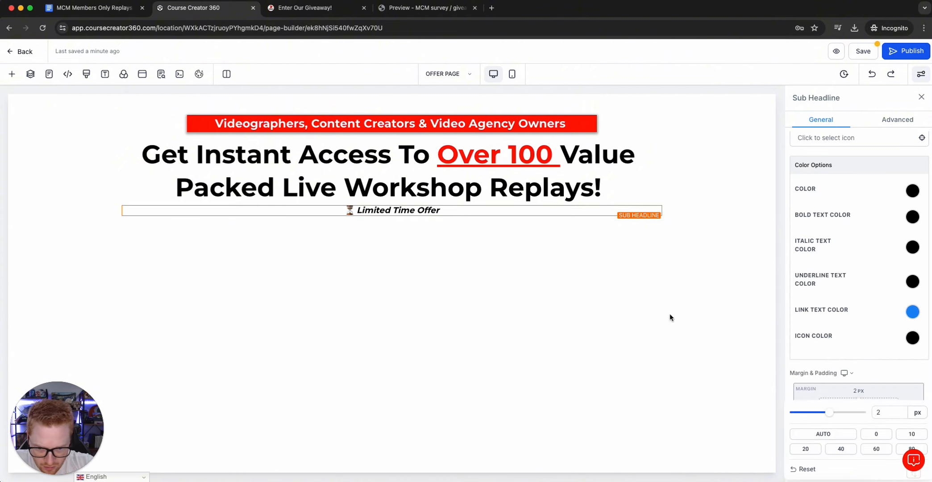
left_click(440, 210)
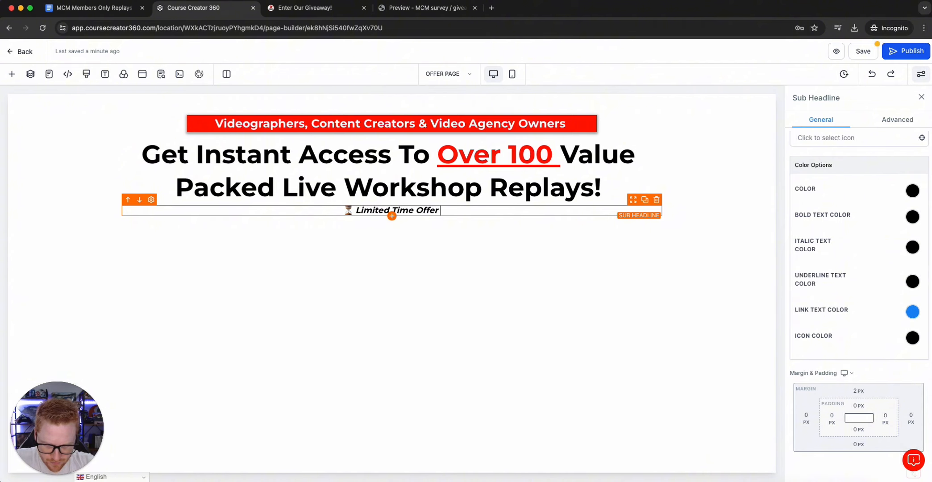
type("- expire")
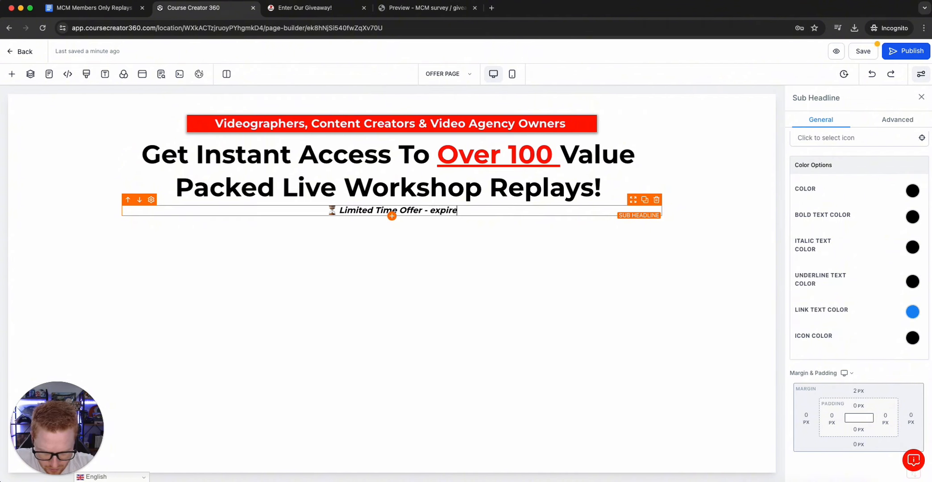
type("s in")
left_click_drag(478, 210, 416, 209)
key("BackSpace")
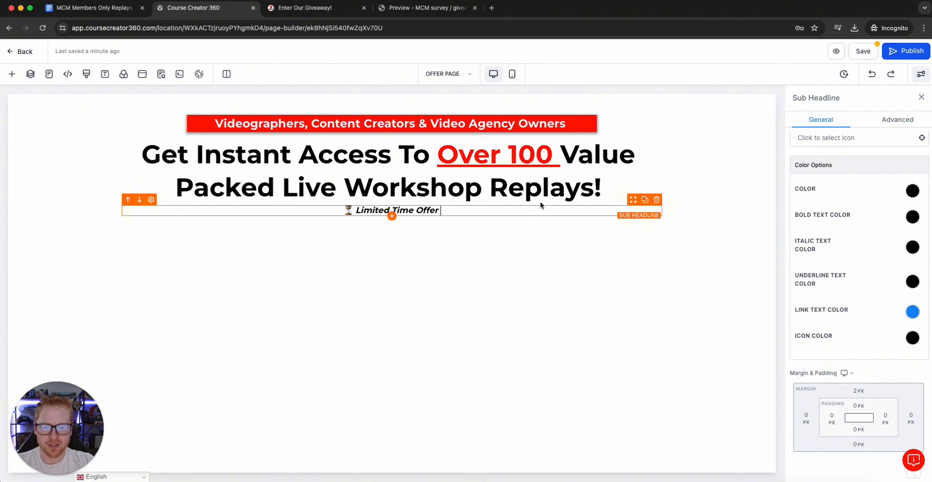
Slightly adjust the top margin of the "Limited Time Offer" sub-headline
left_click(692, 184)
left_click(383, 211)
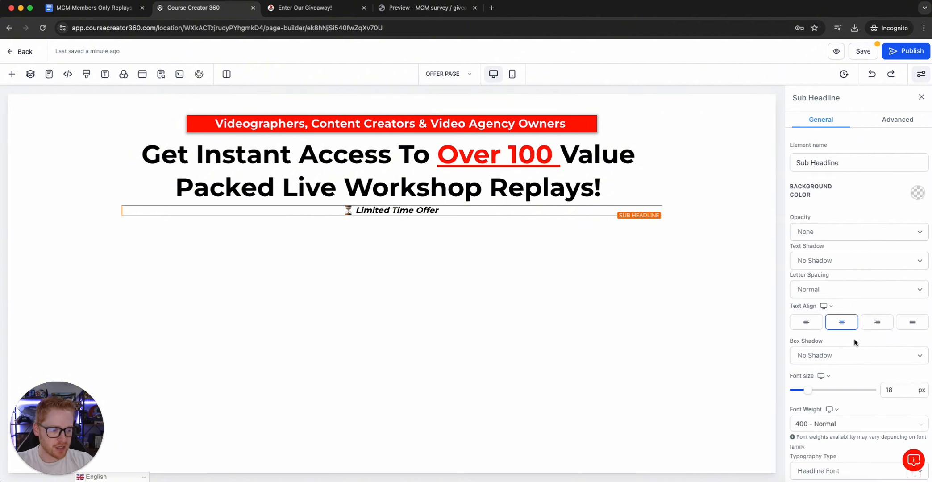
scroll(854, 339, "down", 5)
left_click(856, 391)
left_click_drag(836, 412, 832, 415)
left_click(744, 232)
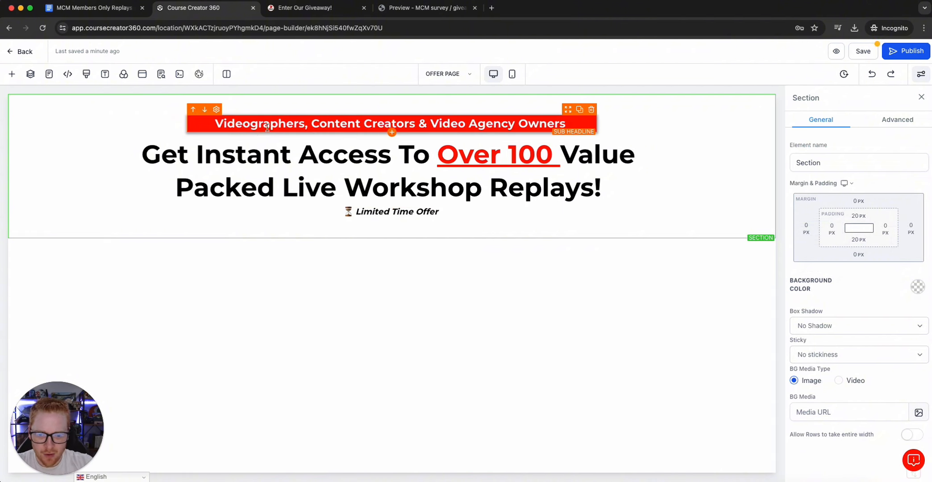
Review the giveaway page's two-column section as a layout reference and close the members-only replays document tab
left_click(388, 7)
left_click(357, 7)
scroll(478, 214, "down", 2)
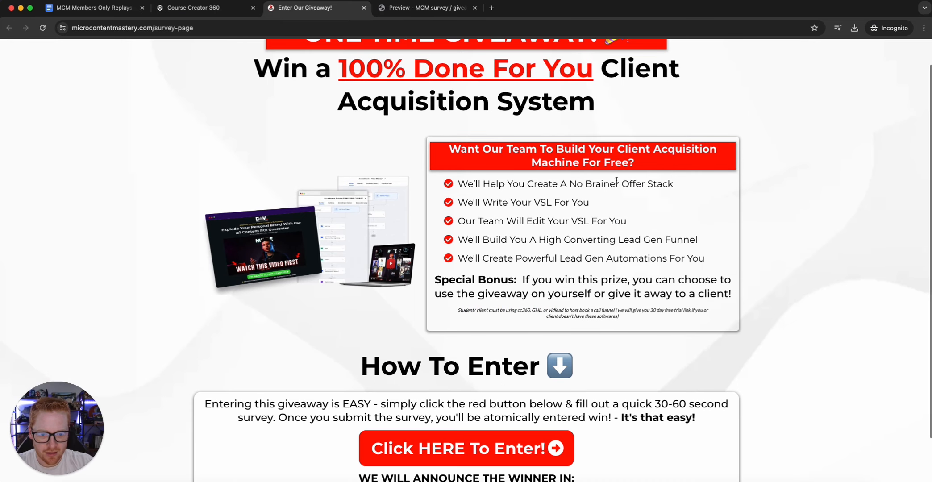
left_click(105, 10)
left_click(196, 10)
left_click(142, 7)
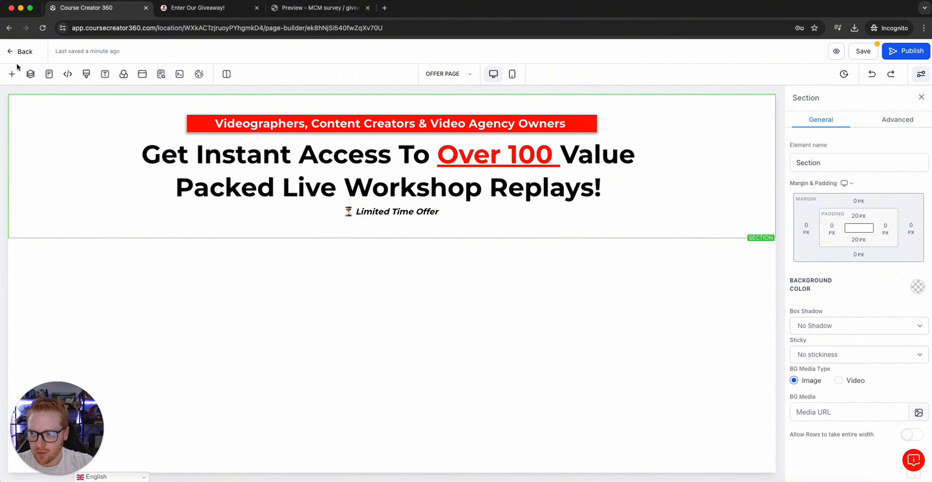
Add a two-column row below the "Limited Time Offer" sub-headline and place an image element in its first column
left_click(11, 74)
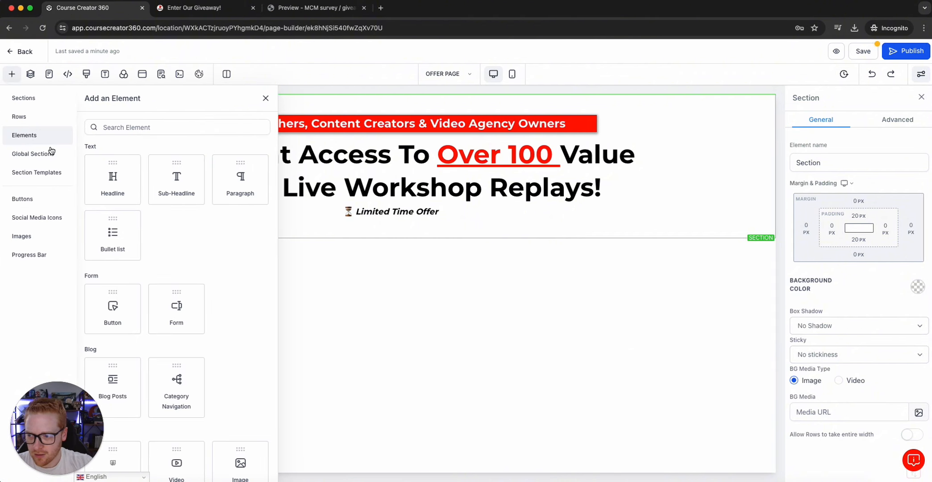
left_click(26, 120)
left_click_drag(222, 143, 385, 246)
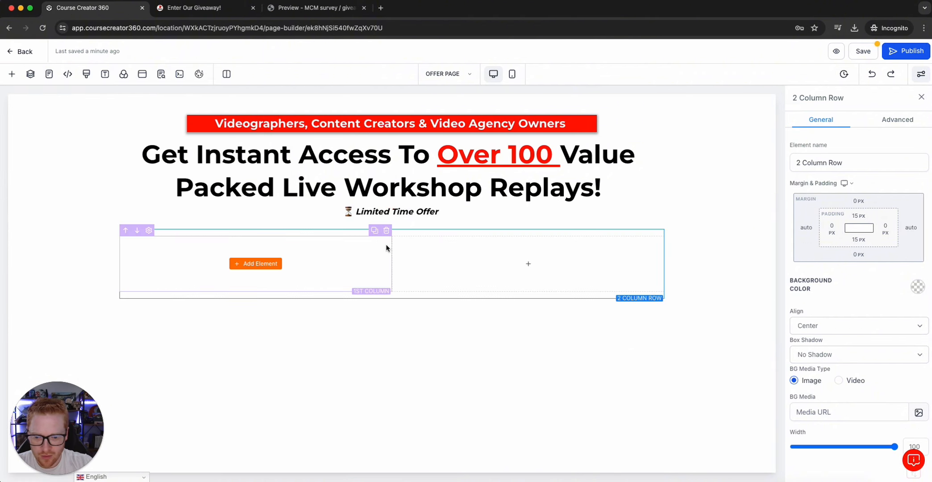
left_click(255, 267)
scroll(219, 290, "down", 3)
left_click_drag(240, 352, 299, 282)
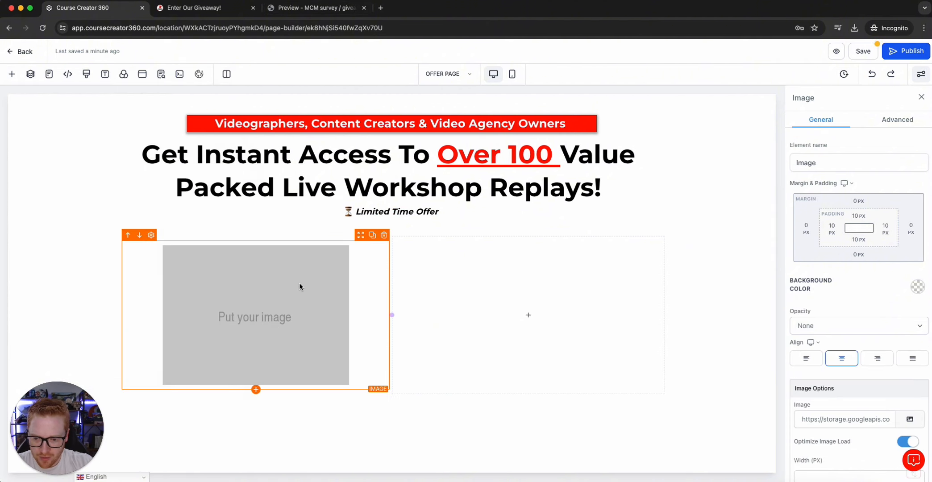
scroll(857, 312, "down", 4)
left_click(909, 336)
left_click(906, 298)
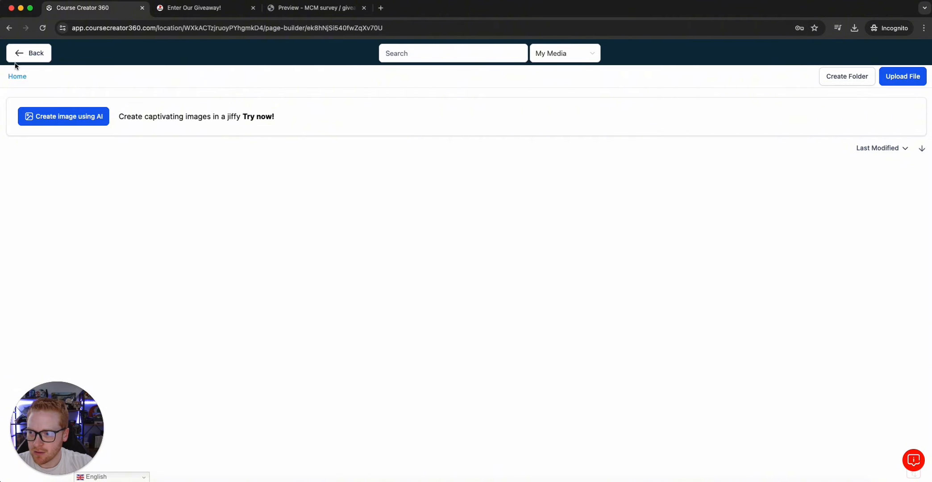
left_click(26, 54)
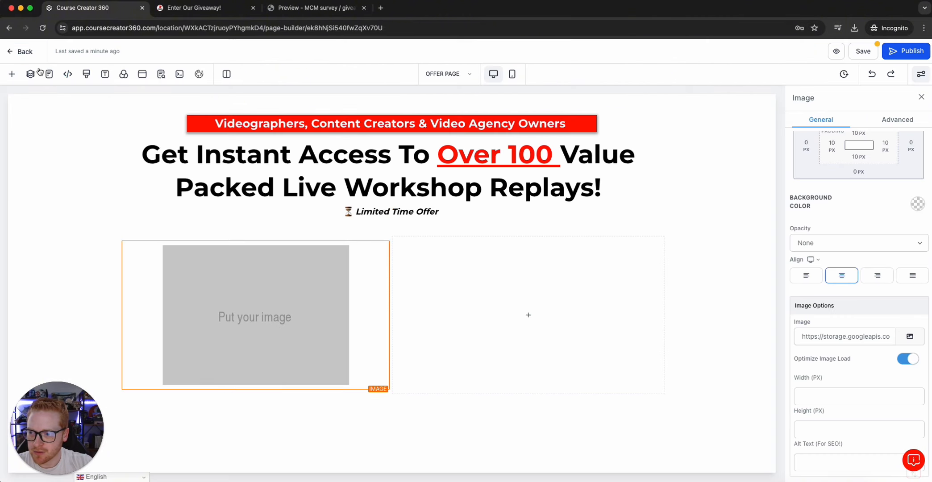
Create a folder named "100+ Replays (offer masterclass)" in the media library for the image element
left_click(905, 339)
left_click(892, 299)
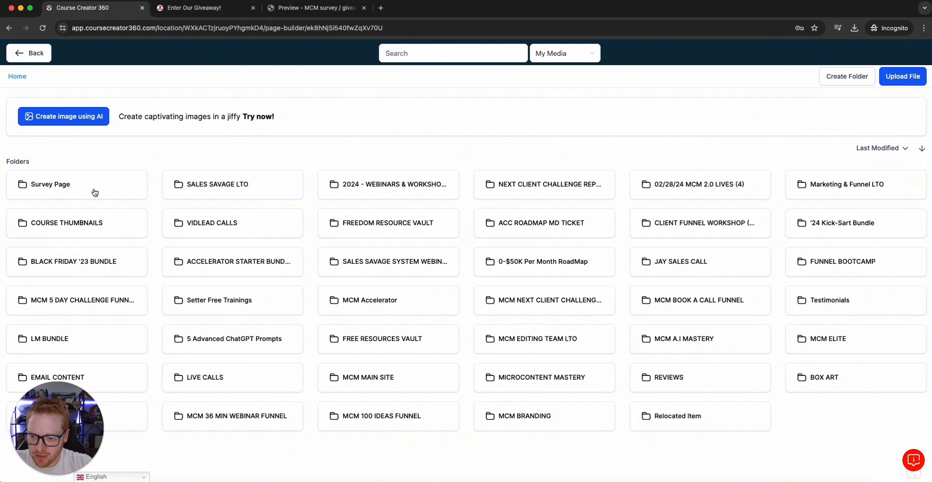
left_click(860, 76)
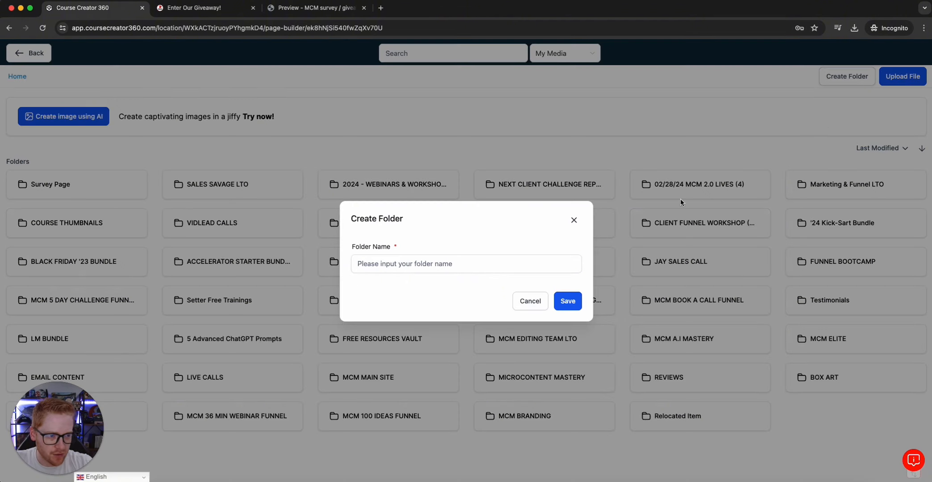
left_click(509, 264)
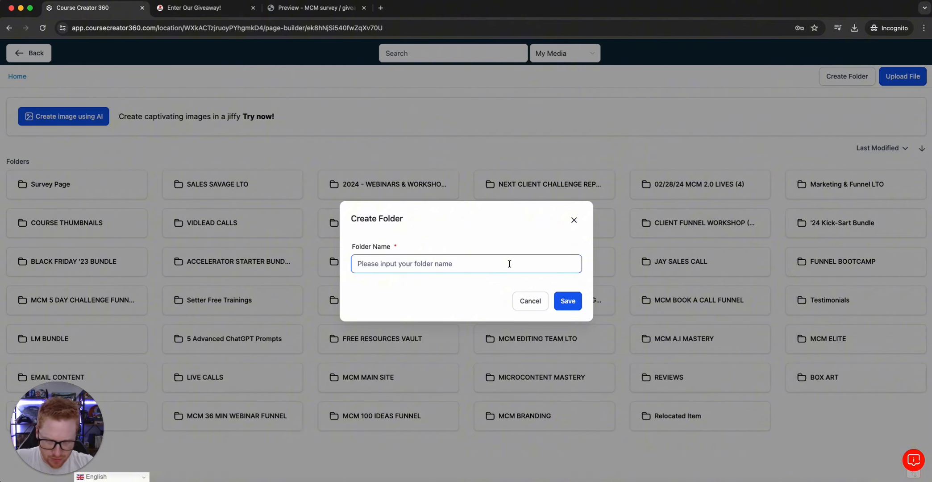
type("100+ Re")
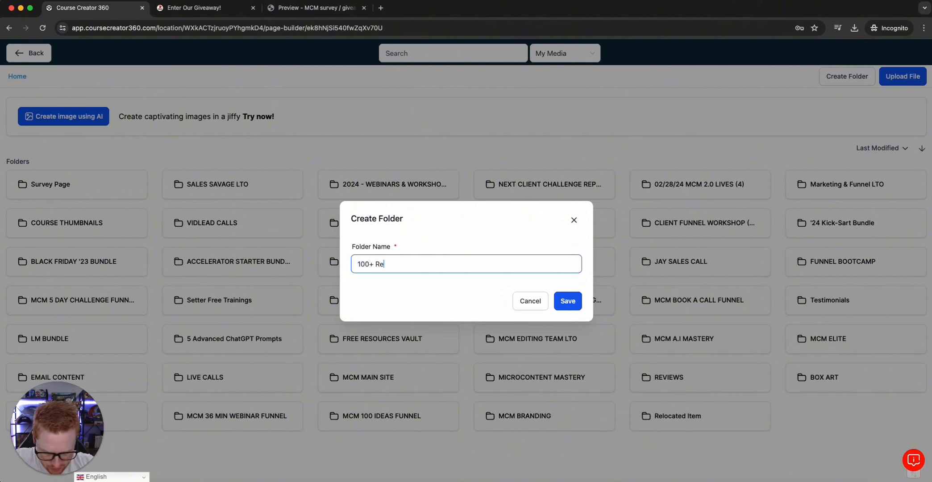
type("palys (offer ma")
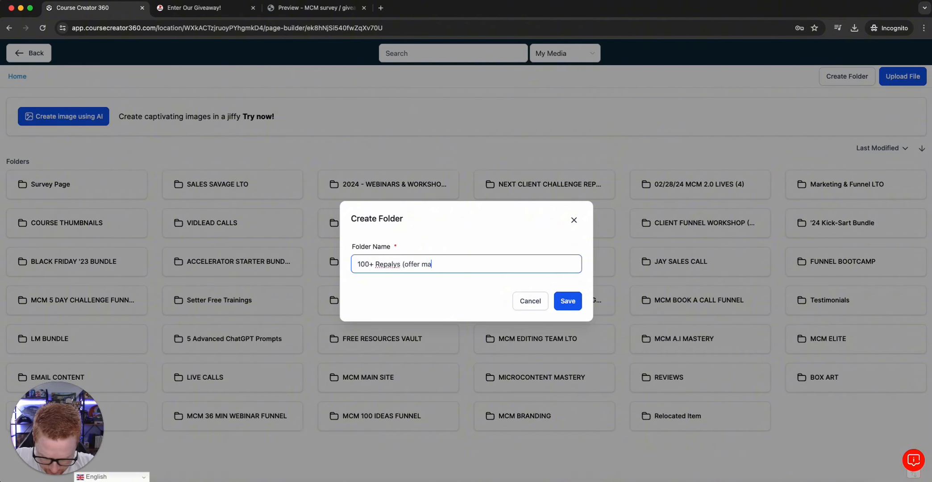
type("sterclass)")
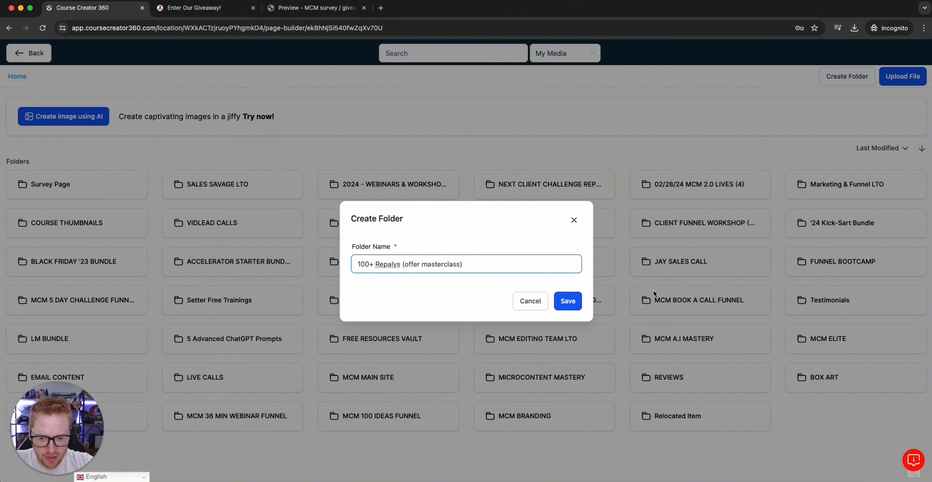
right_click(375, 257)
left_click(404, 266)
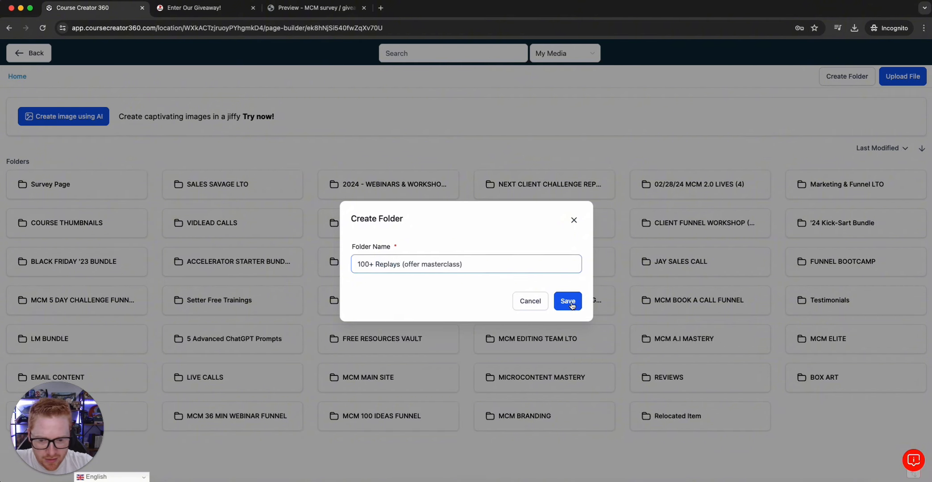
left_click(572, 304)
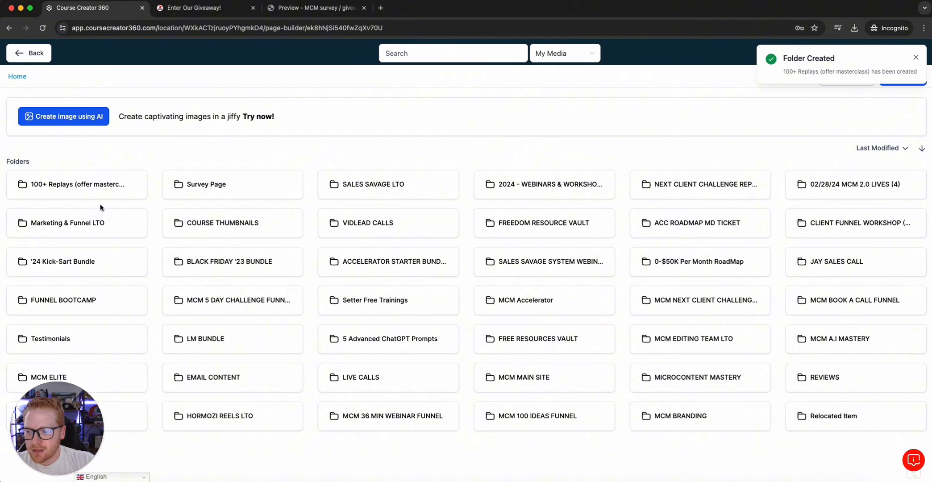
Upload "mediamodifier_image (4).png" from the Desktop to the 100+ Replays folder and use it as the first column's image
left_click(98, 184)
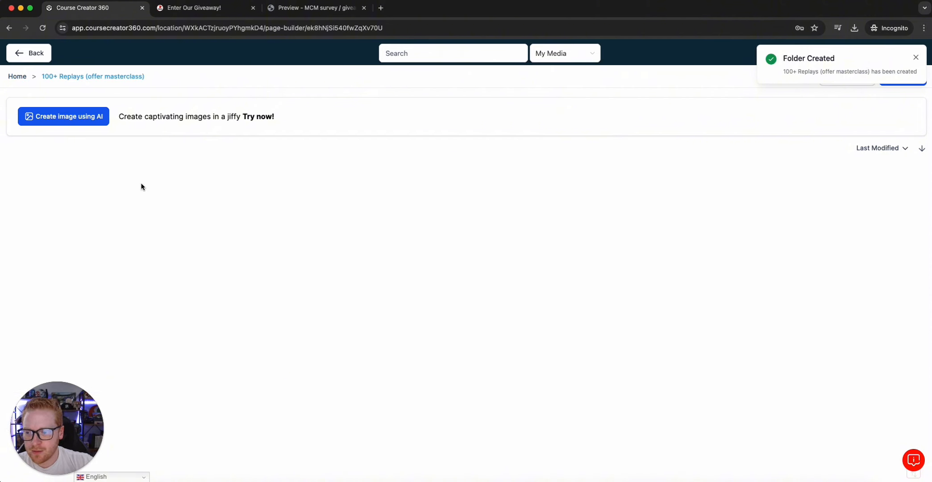
left_click(898, 83)
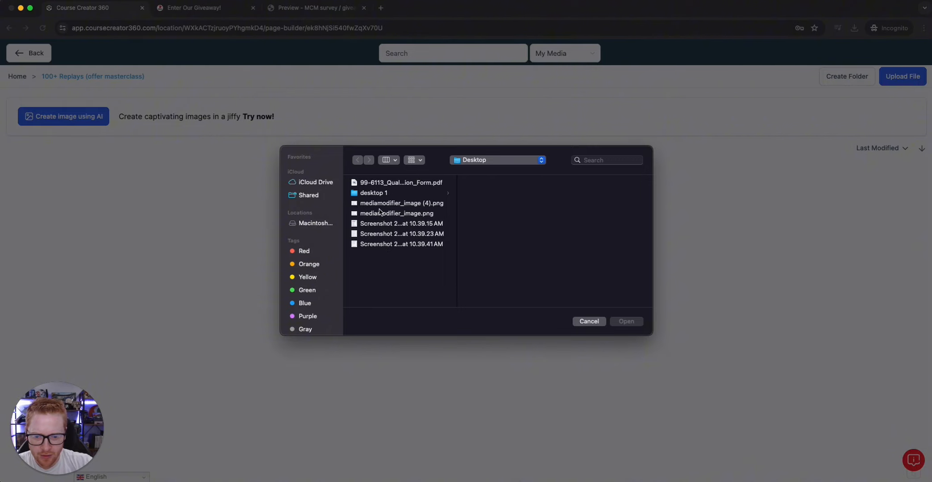
left_click(380, 212)
left_click(381, 207)
left_click(387, 216)
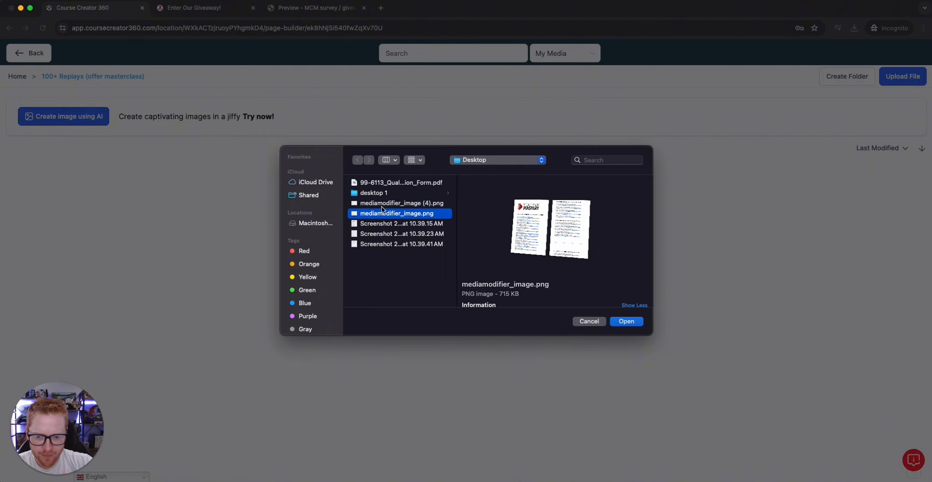
left_click(381, 205)
double_click(381, 204)
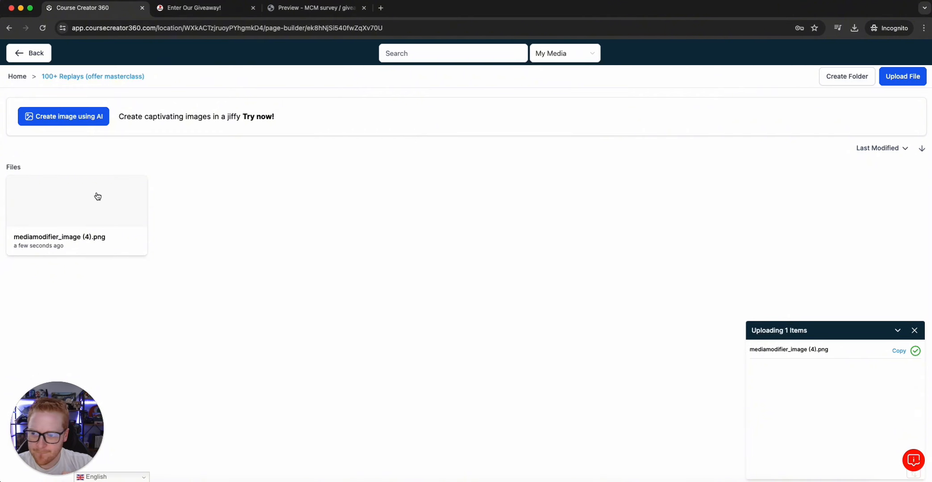
left_click(97, 196)
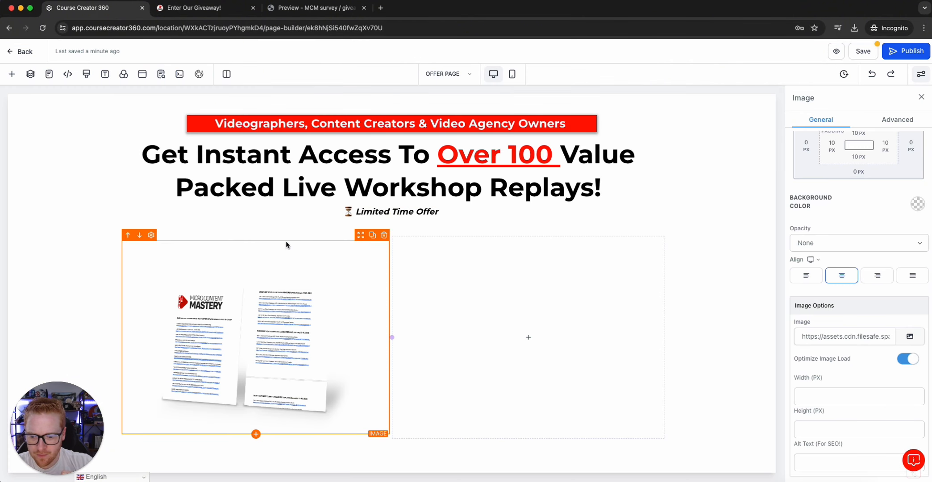
left_click(80, 228)
left_click(356, 335)
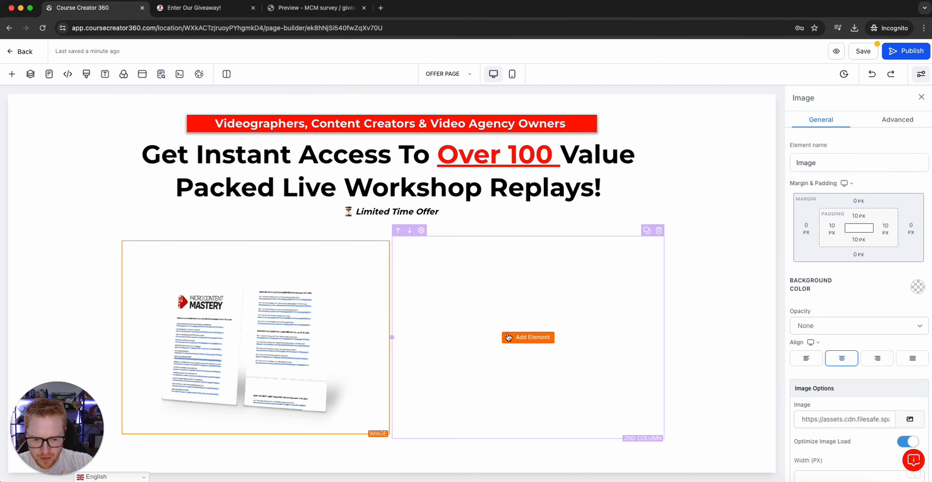
Check the giveaway page's bordered offer box and give the second column a 40% Drop Shadow
left_click(471, 316)
left_click(228, 10)
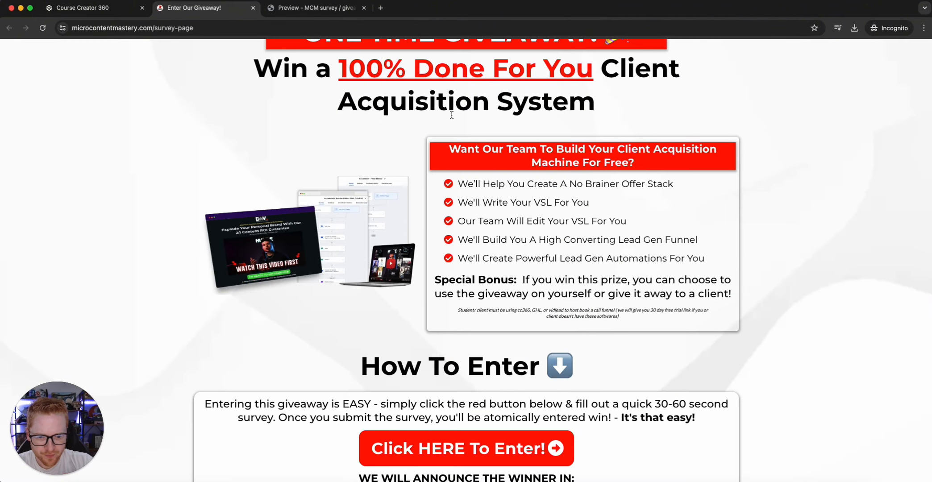
left_click(84, 7)
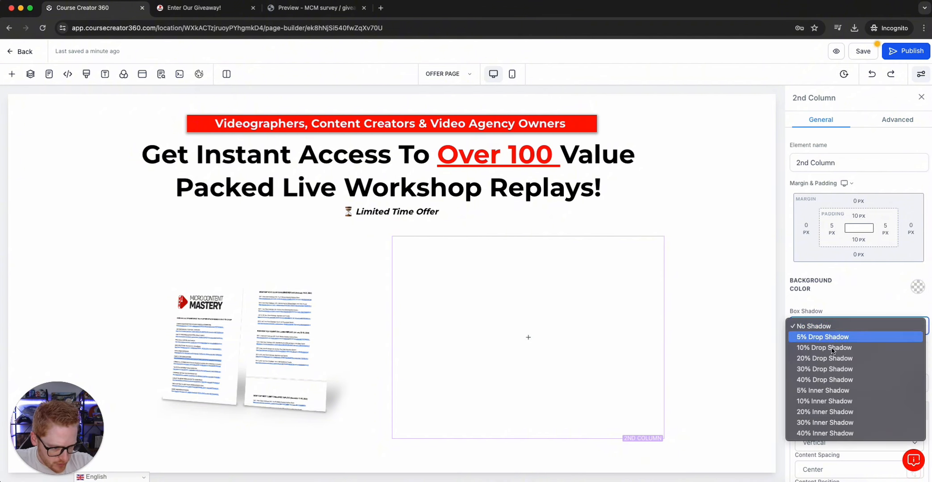
left_click(825, 379)
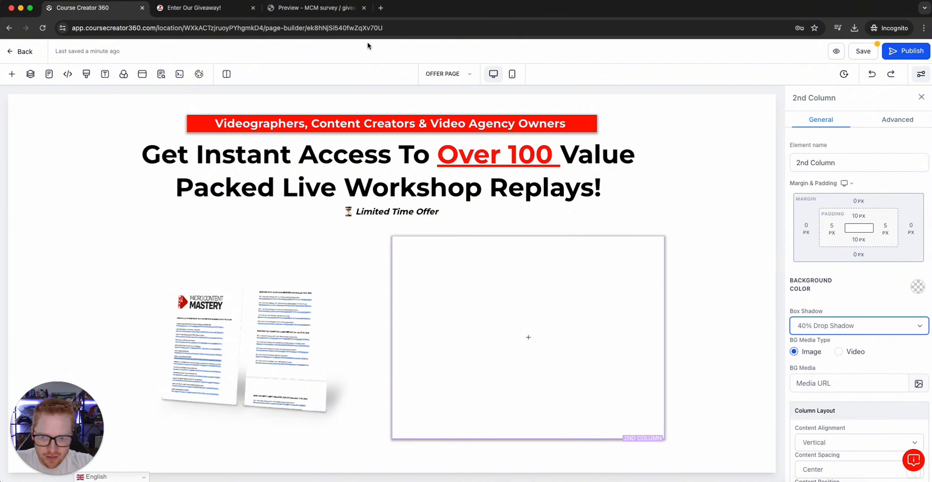
Add a sub-headline to the second column and set its background color to red, following the giveaway page's box
left_click(213, 9)
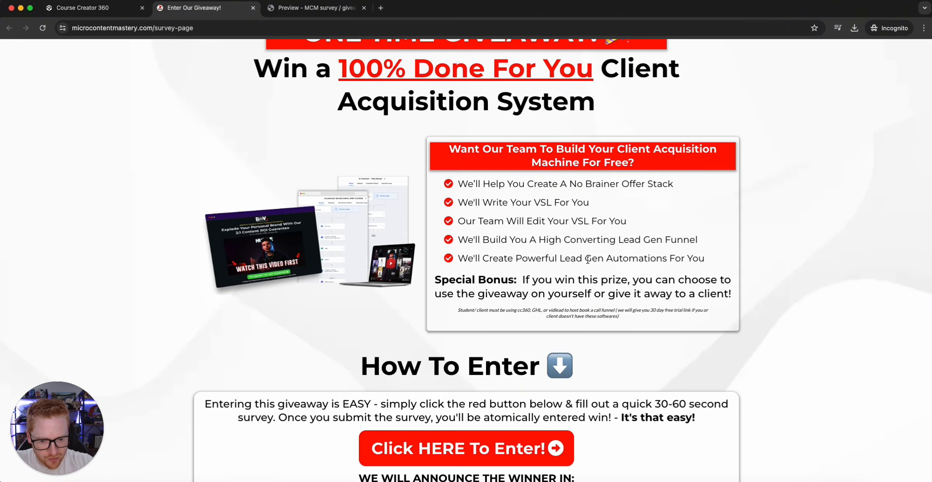
left_click(83, 7)
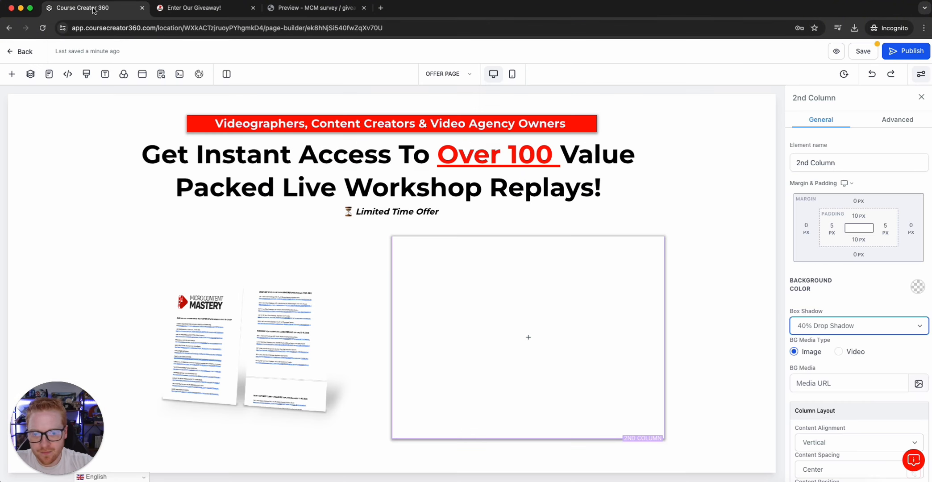
left_click(526, 338)
scroll(188, 196, "up", 3)
left_click_drag(177, 181, 506, 356)
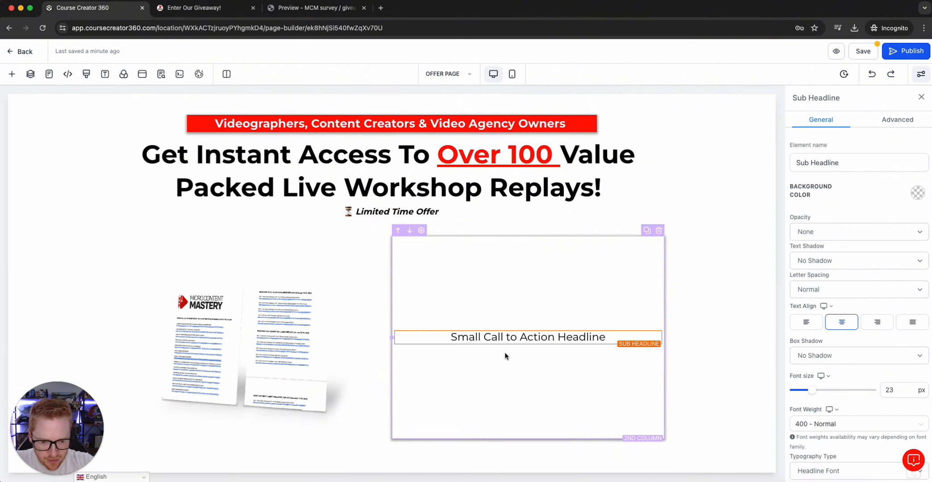
left_click(917, 193)
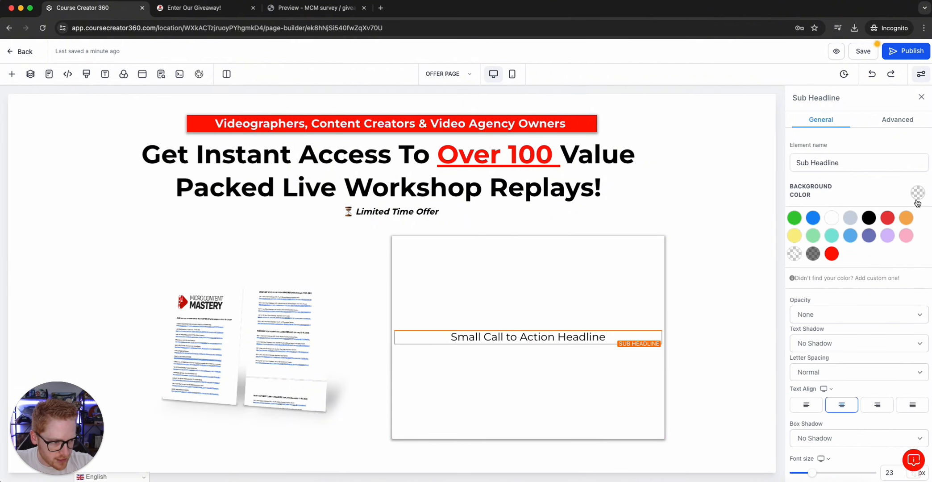
left_click(831, 253)
Make the offer box's sub-headline text bold and set its bold text color to white
left_click(570, 323)
triple_click(569, 339)
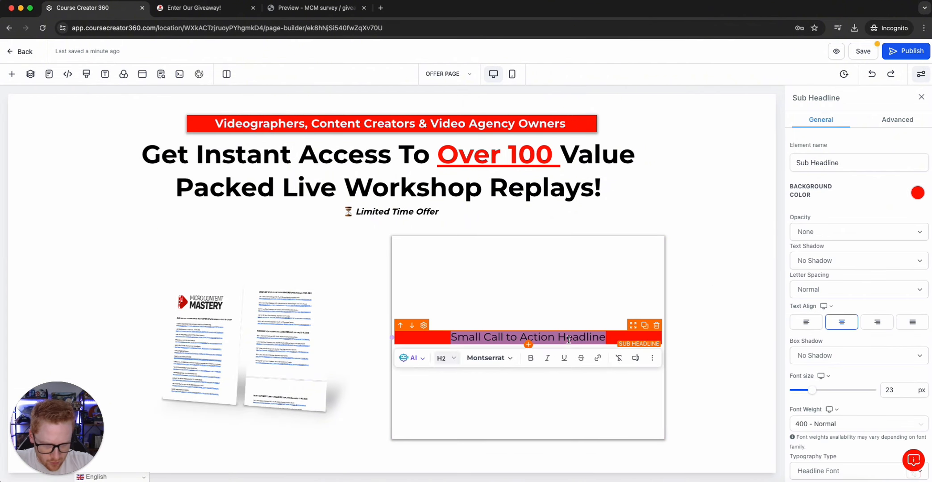
key("ctrl+b")
scroll(843, 331, "down", 6)
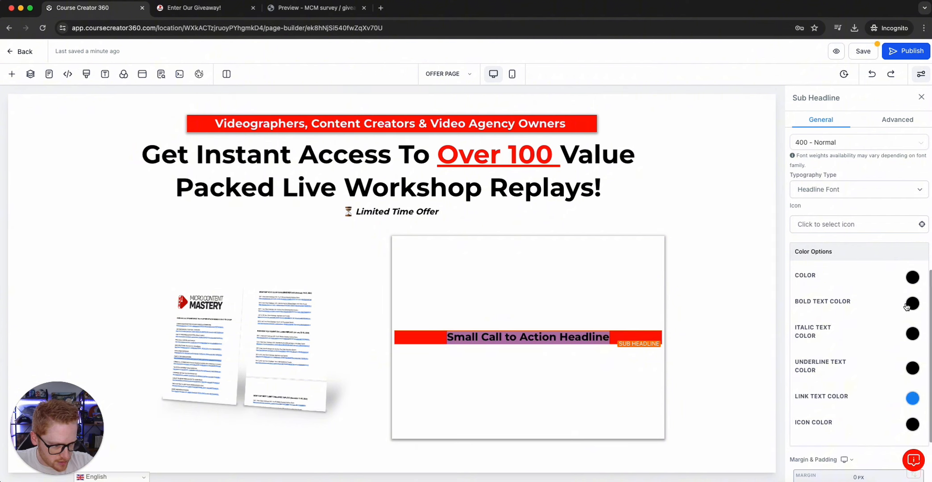
left_click(911, 304)
left_click(836, 326)
Check the email preview and giveaway page for wording, and replace the sub-headline placeholder with "Over 100 Workshop Replays That", correcting the misspelled "Replays"
left_click(298, 9)
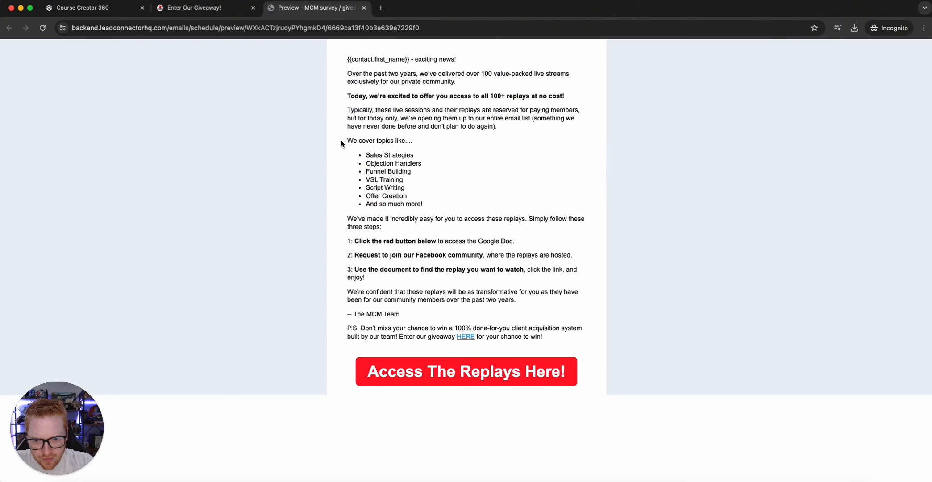
left_click(208, 8)
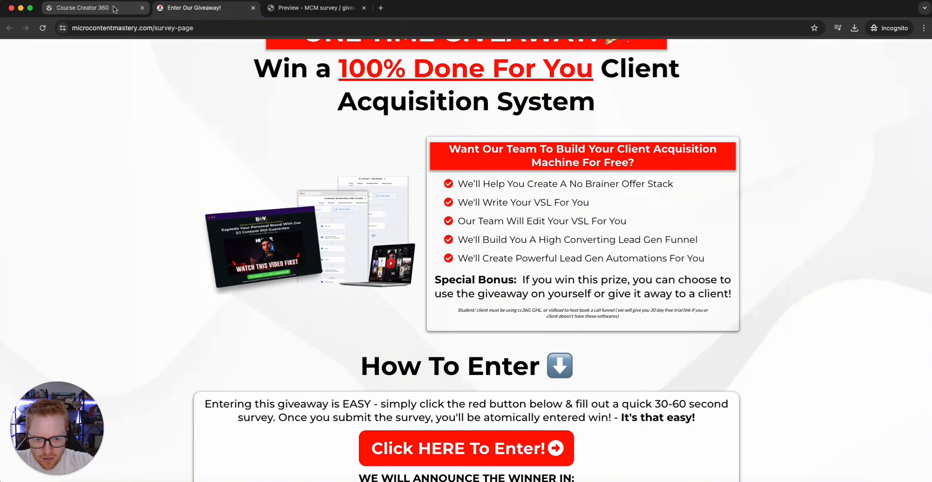
left_click(83, 8)
triple_click(499, 341)
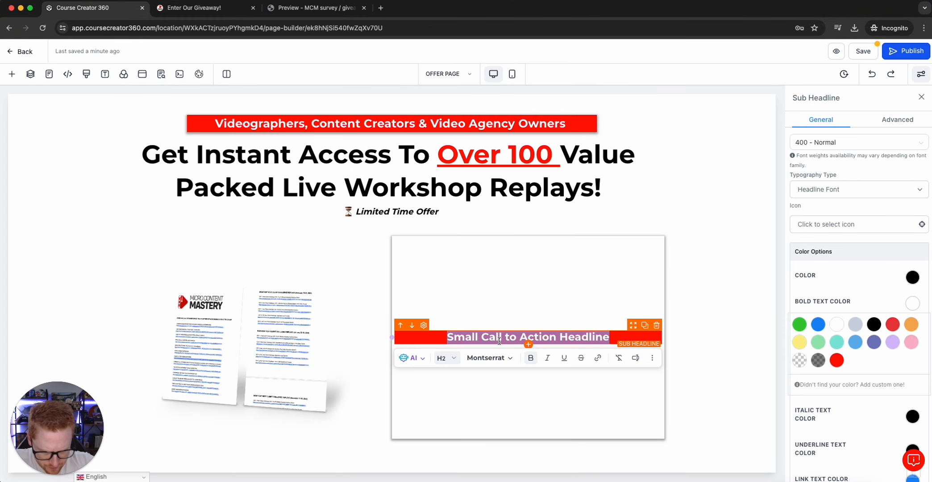
key("BackSpace")
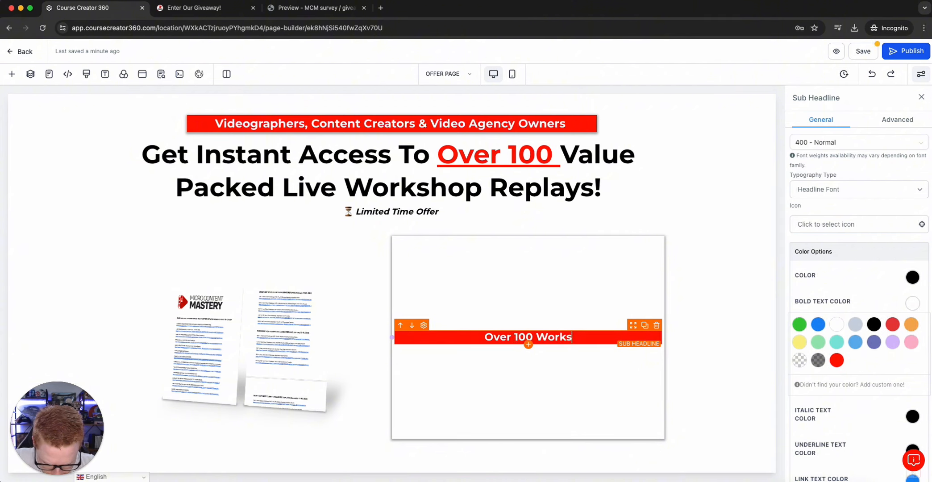
type("Over 100 Workshop Repalys")
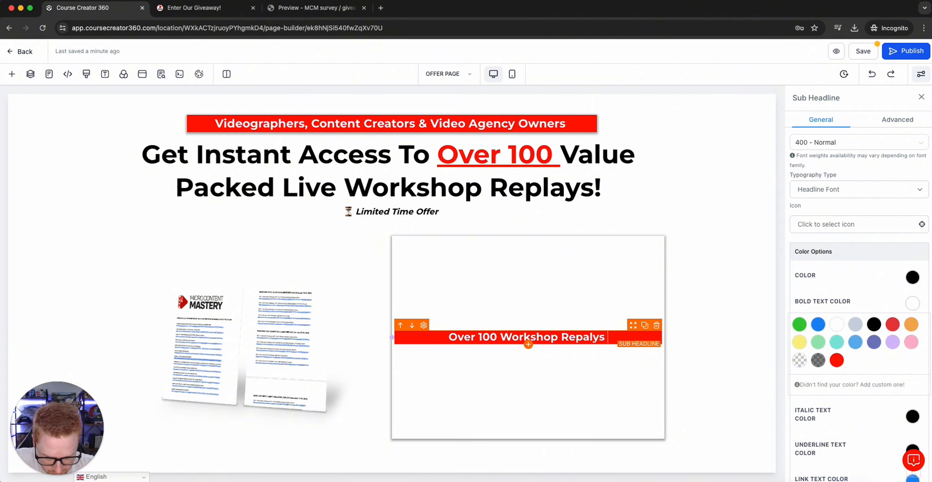
type(" That")
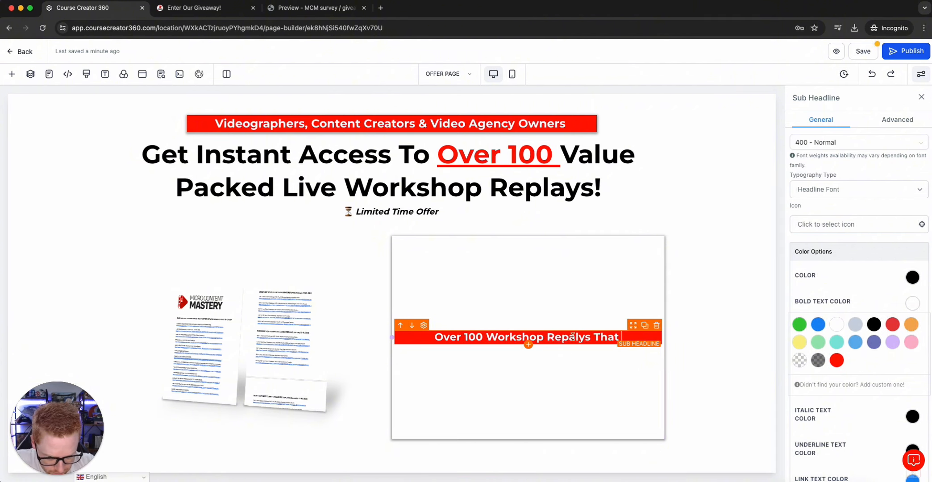
right_click(573, 337)
left_click(590, 268)
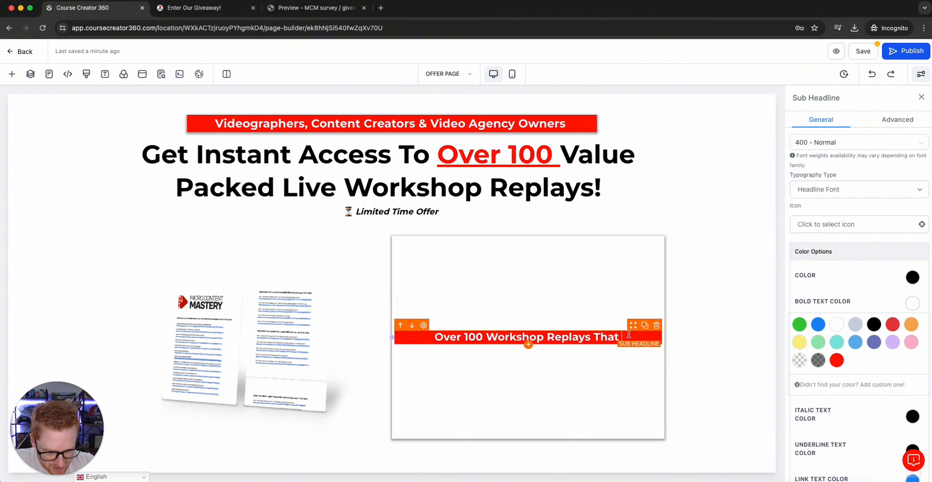
Complete the offer box's sub-headline with the words "Can Transform Your Video Business"
type("Can Transfo")
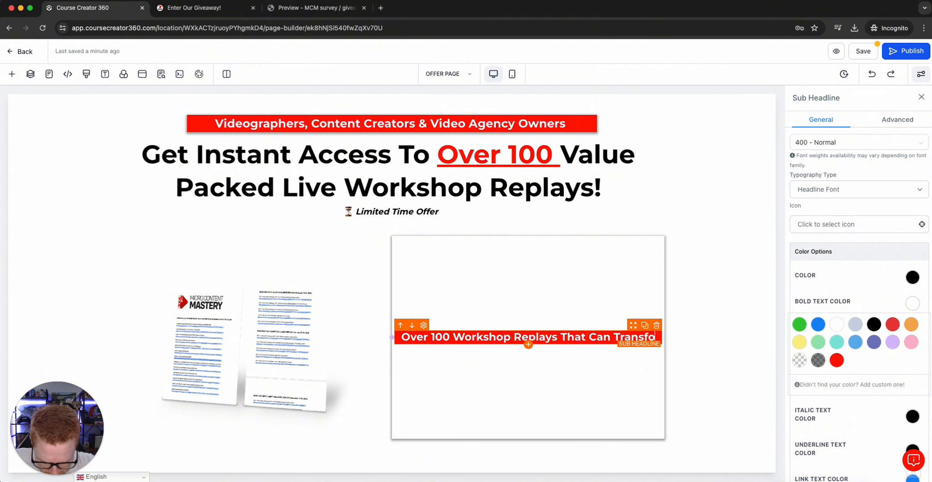
type("rm Your Video B")
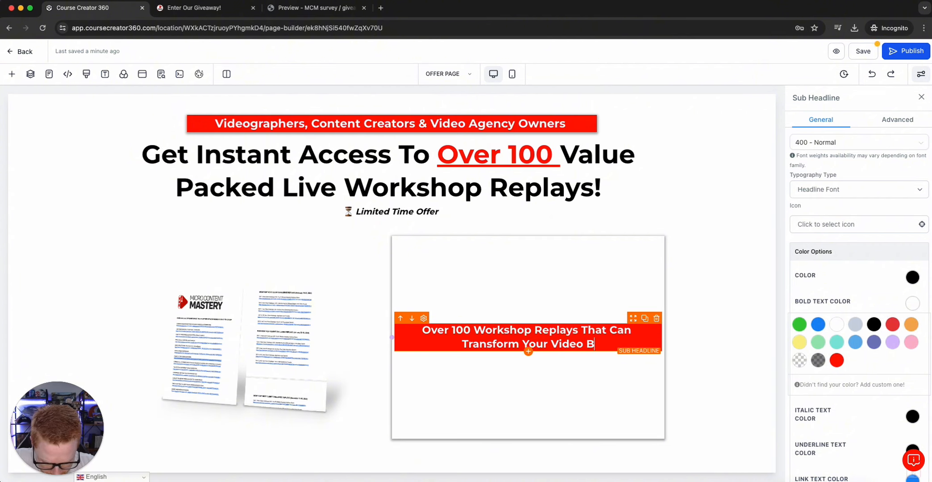
type("usiness - Cov")
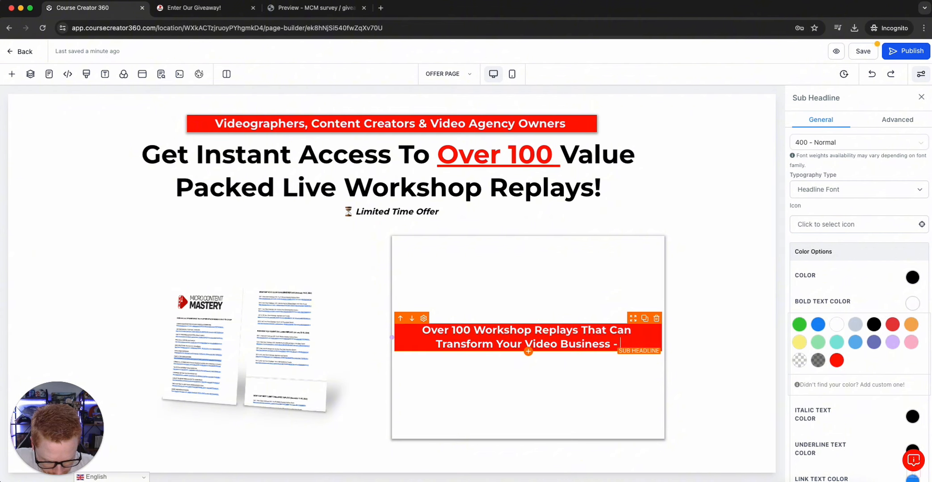
key("BackSpace")
key("BackSpace")
key("BackSpace")
key("BackSpace")
key("BackSpace")
key("BackSpace")
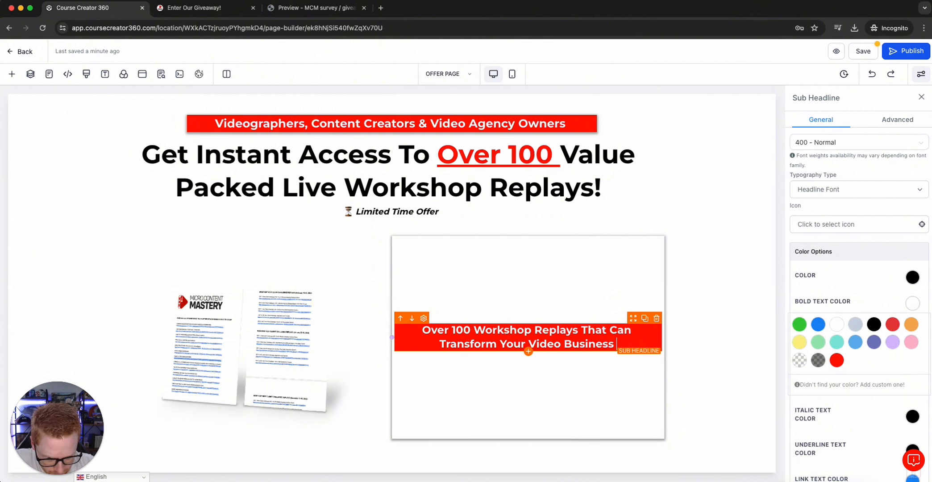
left_click(411, 346)
Check the red headline in the giveaway page's offer box and open the sub-headline's box shadow options
left_click(217, 10)
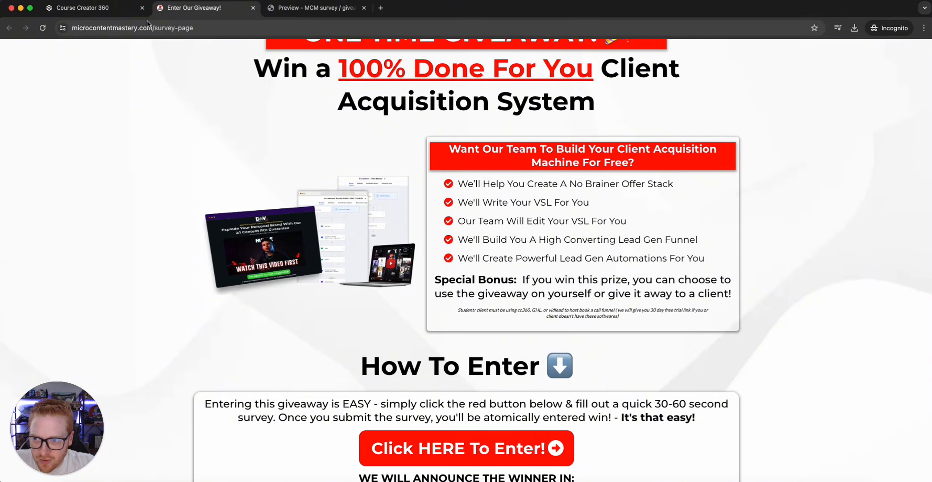
left_click(129, 10)
scroll(895, 300, "down", 3)
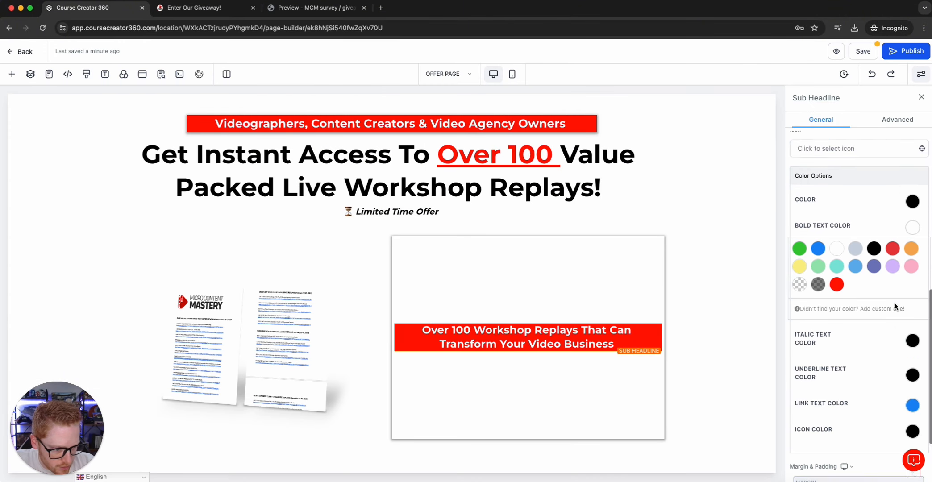
scroll(895, 303, "up", 9)
left_click(857, 357)
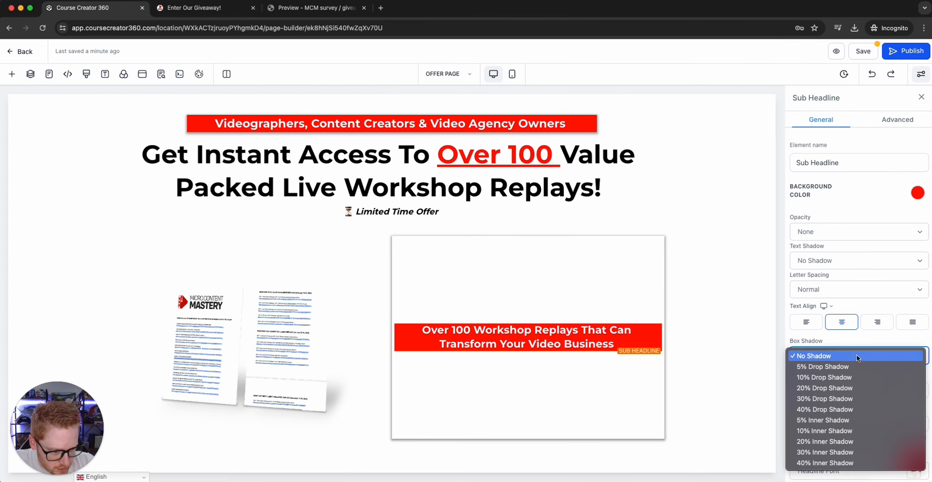
Try a 30% and a 40% drop shadow on the red sub-headline in the bordered box
left_click(816, 401)
left_click(821, 355)
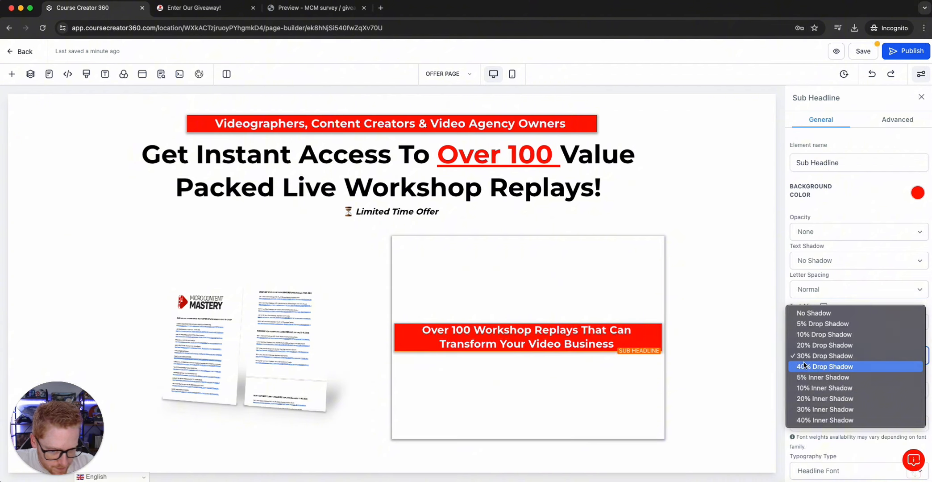
left_click(736, 332)
left_click(799, 325)
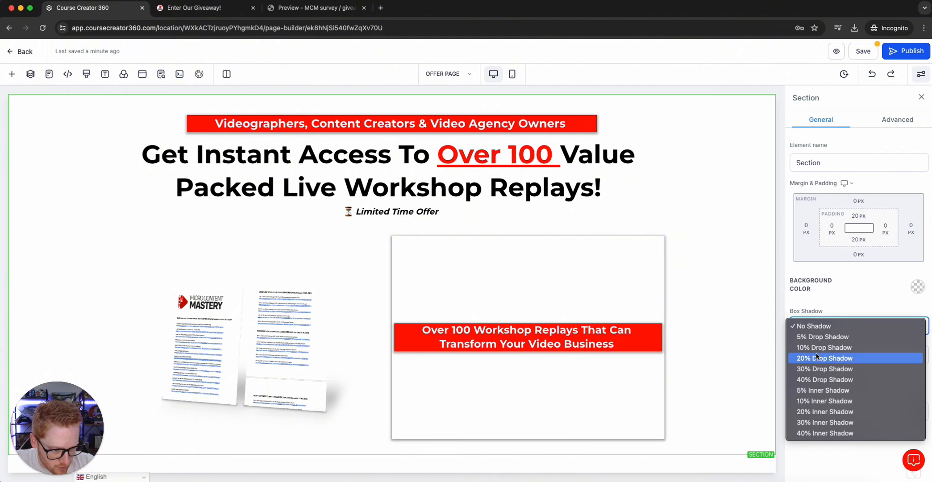
left_click(643, 333)
left_click(643, 333)
Set the red workshop sub-headline's box shadow to 20% Drop Shadow and compare the look with the giveaway page
left_click(841, 355)
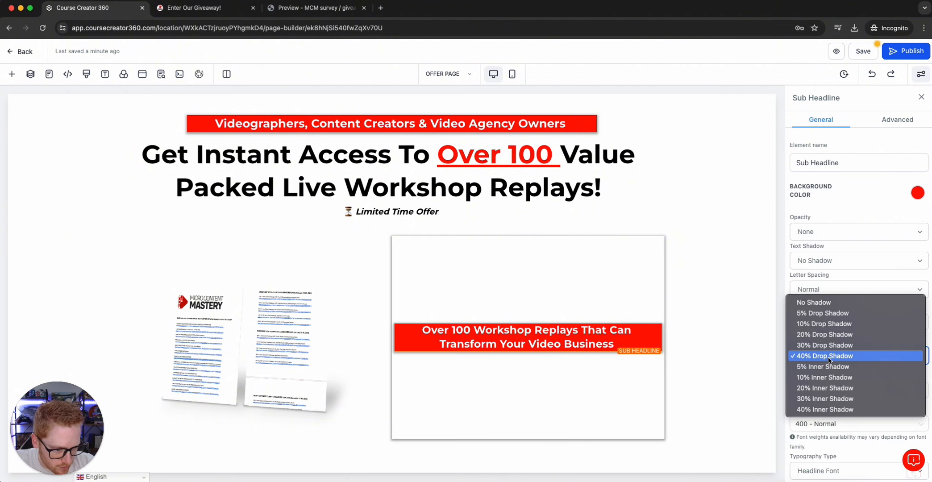
left_click(819, 335)
left_click(724, 300)
left_click(641, 331)
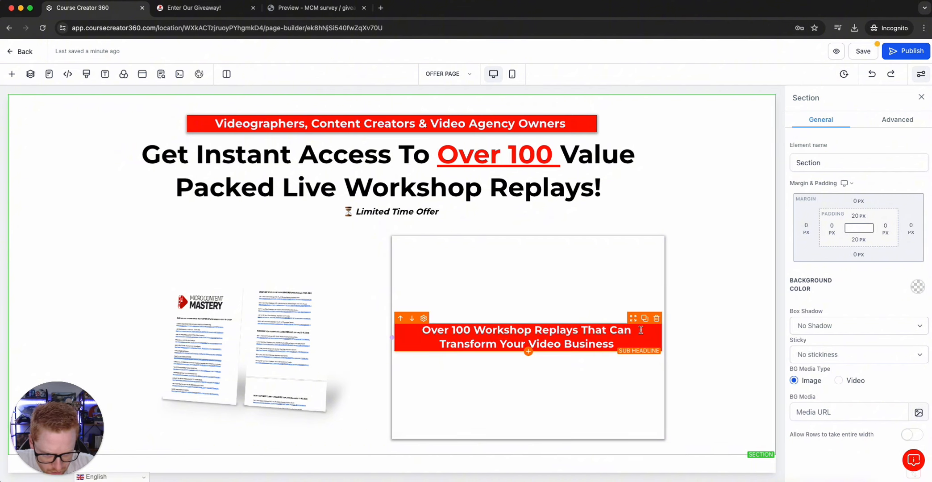
left_click(817, 355)
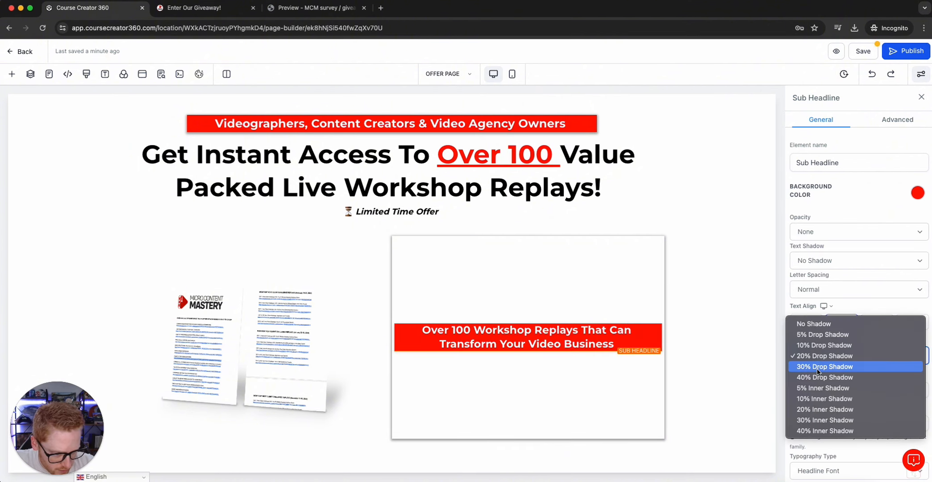
left_click(739, 324)
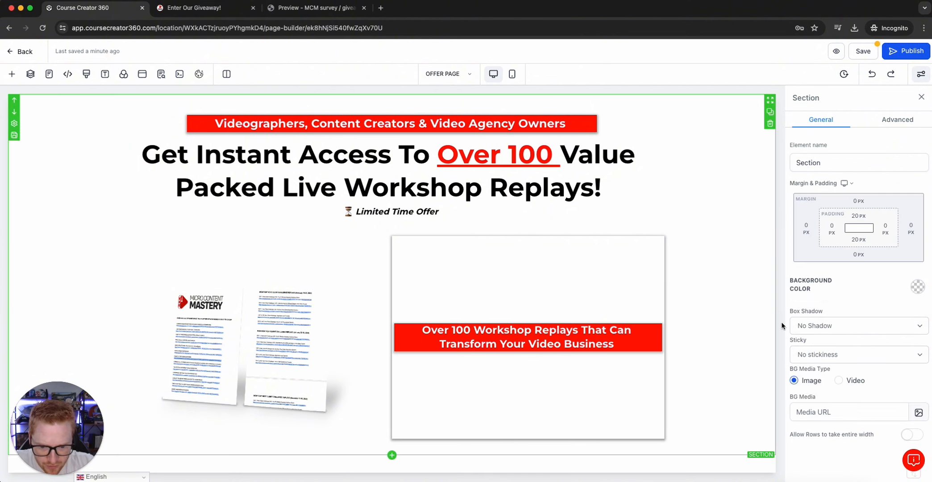
left_click(203, 9)
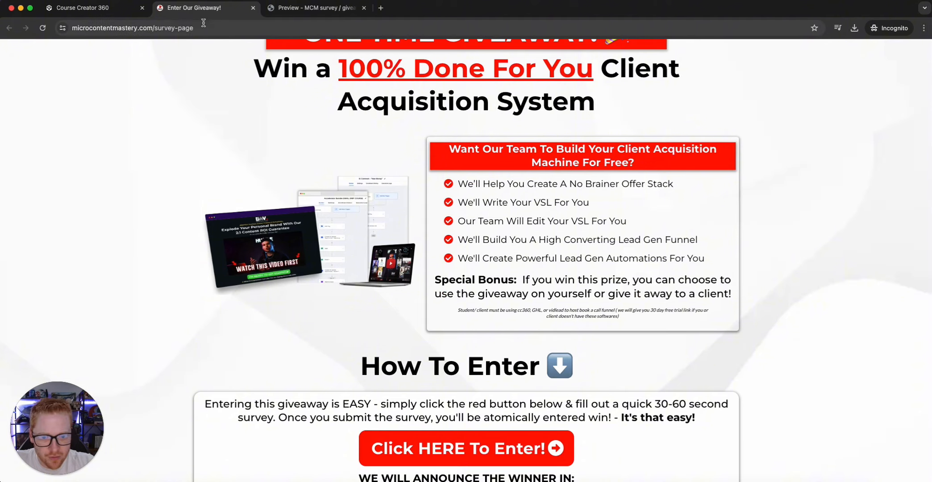
left_click(83, 9)
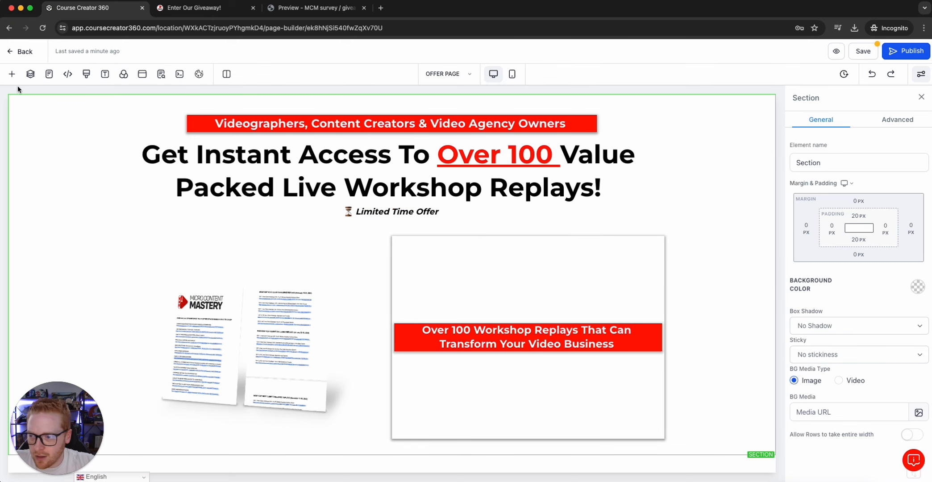
Add a sub-headline below the red banner in the bordered box reading "We'll cover Topics Like..."
left_click(11, 74)
left_click_drag(172, 182, 517, 357)
triple_click(517, 355)
type("We'll cover T")
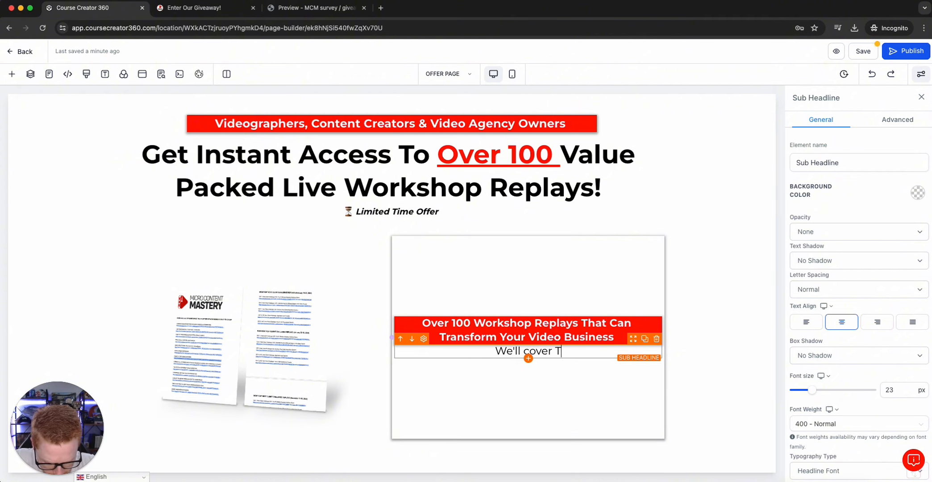
type("opics Like...")
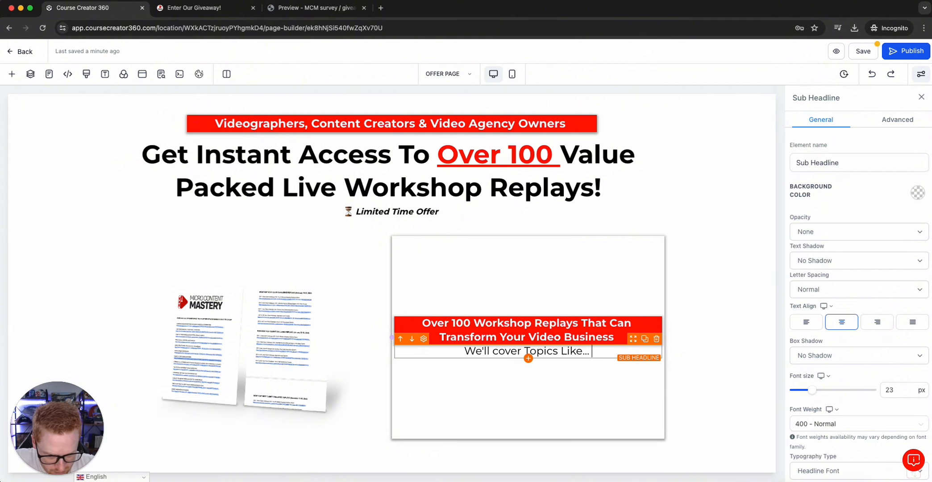
Make the "We'll cover Topics Like..." text bold italic and give it an 8 px top margin
triple_click(503, 355)
key("super+b")
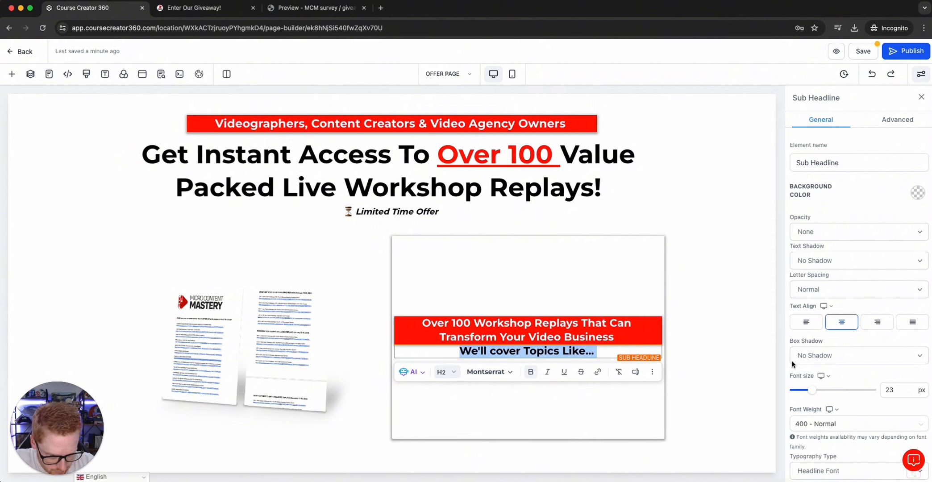
scroll(841, 363, "down", 10)
left_click(852, 409)
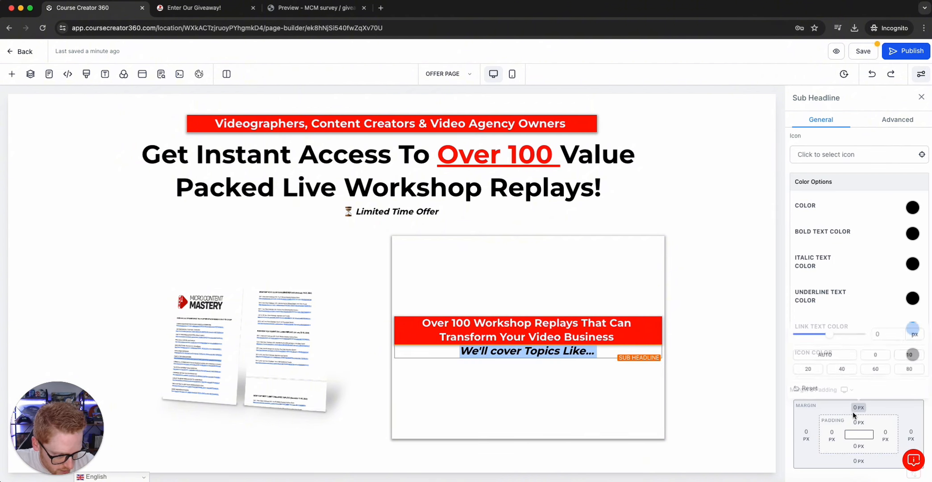
left_click(833, 336)
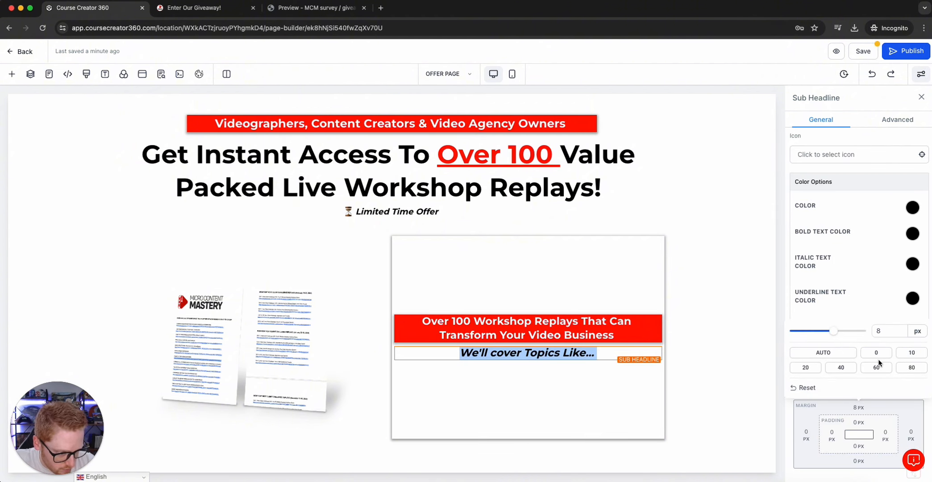
Set the font size of the "We'll cover Topics Like..." sub-headline to 18 px
left_click(544, 353)
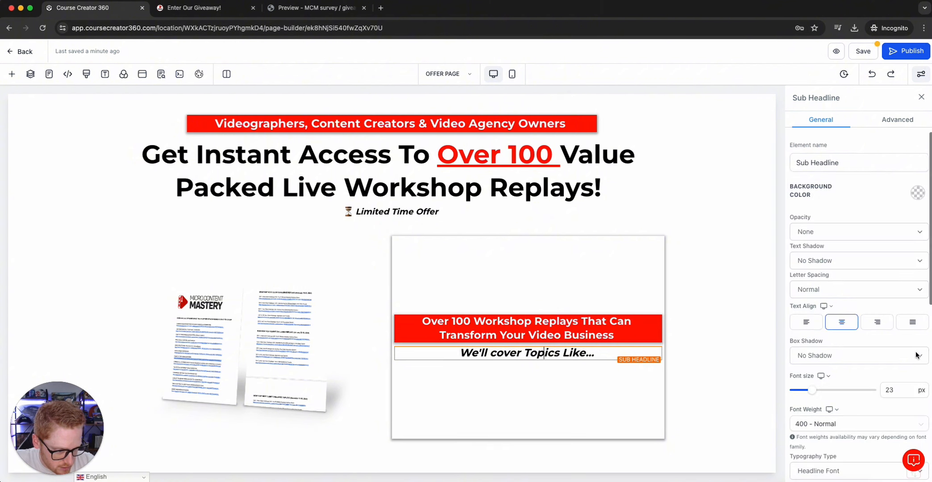
left_click_drag(900, 390, 867, 395)
type("18")
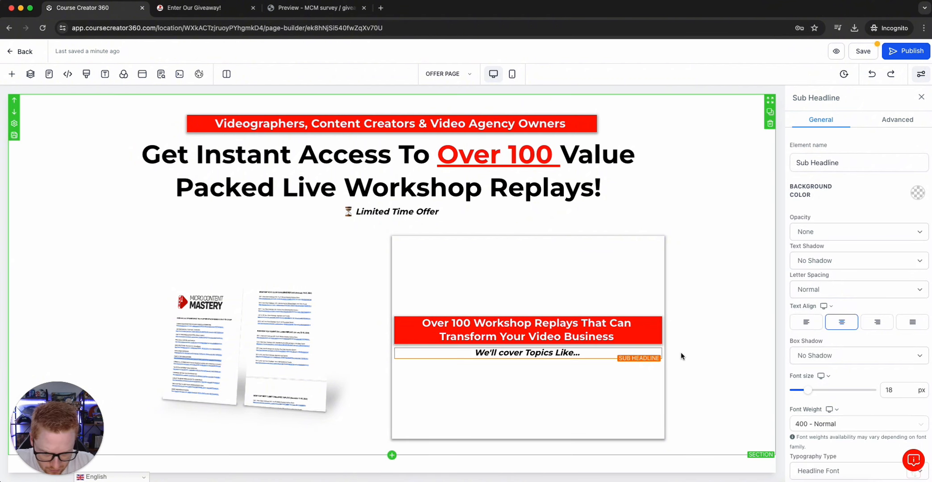
Add a bullet list below "We'll cover Topics Like..." and replace its placeholder with the seven topics copied from the email preview
left_click(12, 74)
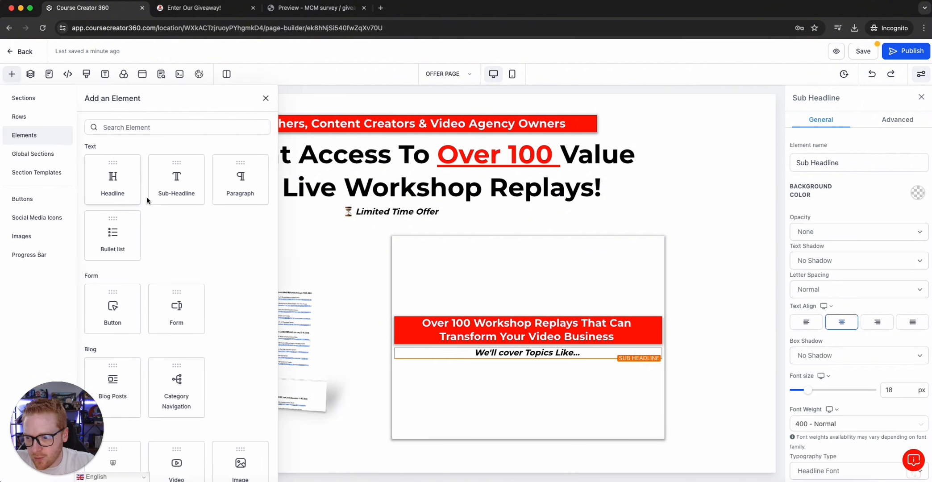
left_click_drag(123, 238, 487, 402)
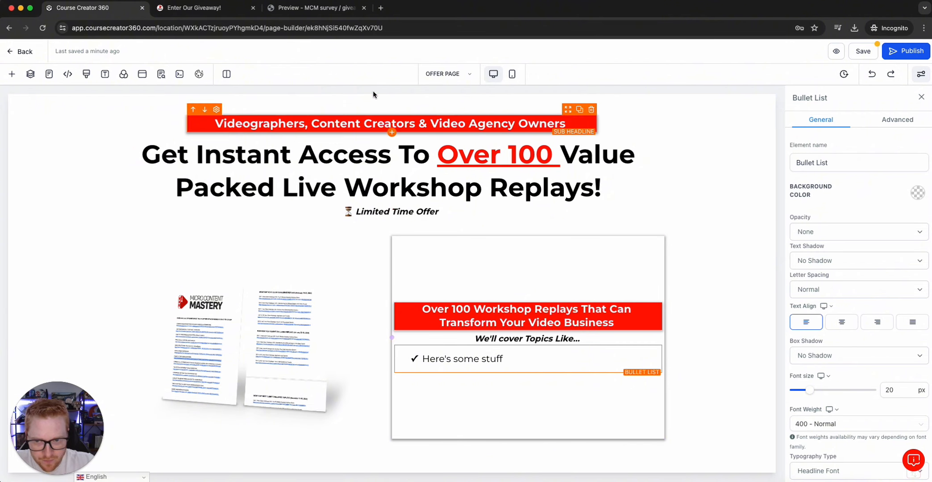
left_click(215, 13)
left_click(312, 9)
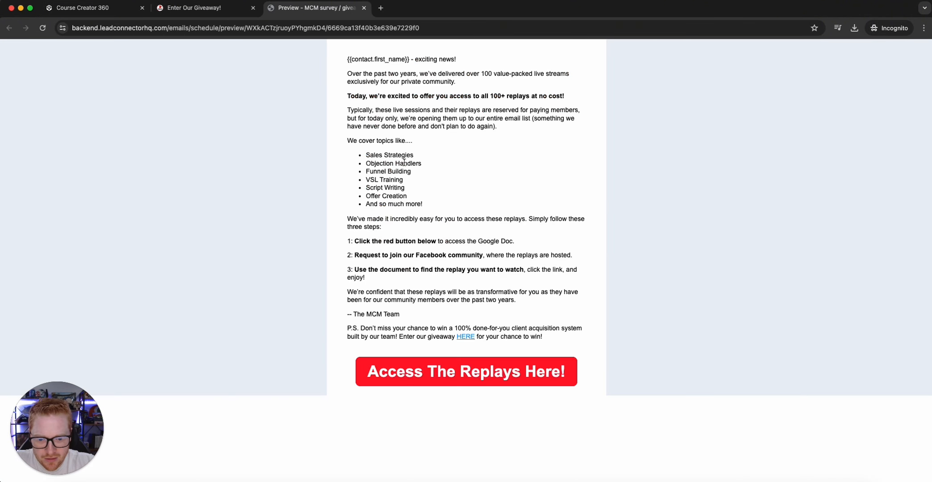
left_click_drag(427, 208, 362, 157)
key("super+c")
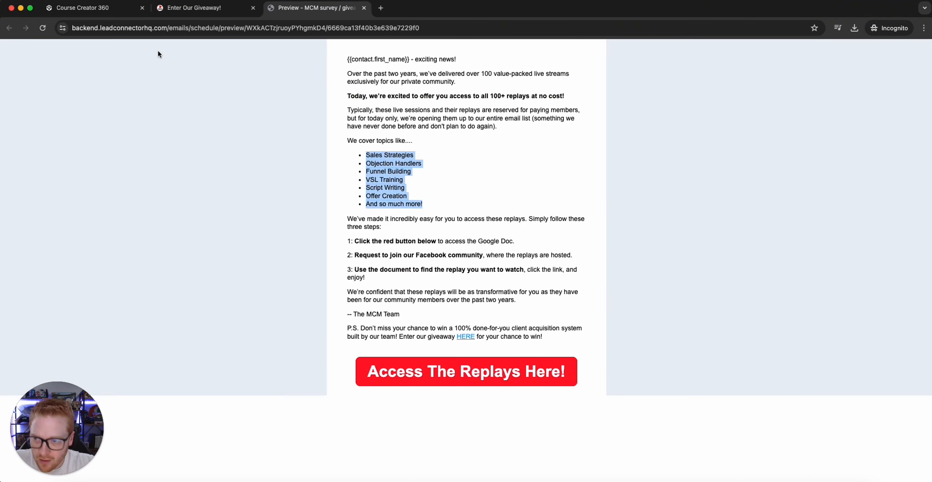
left_click(107, 11)
triple_click(472, 359)
key("super+v")
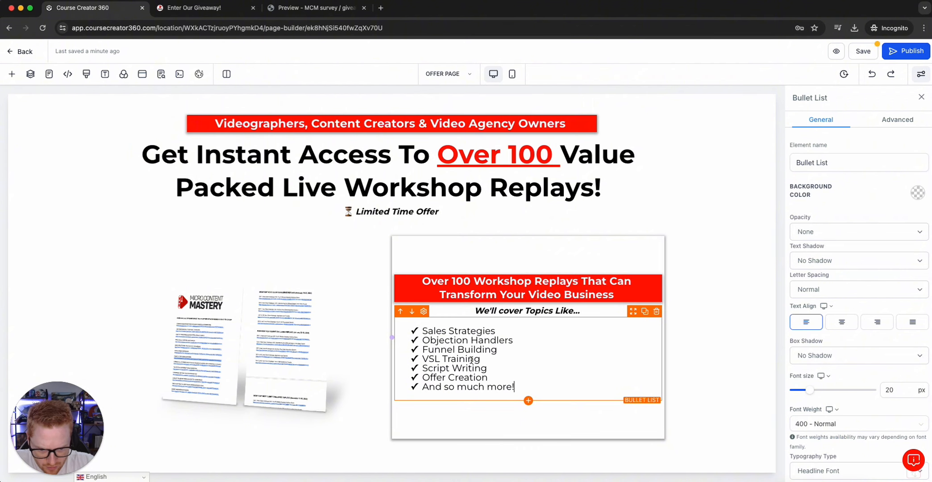
Space out the bullet list by inserting a blank line between each topic from Sales Strategies to And so much more!
key("Return")
left_click(523, 348)
key("Return")
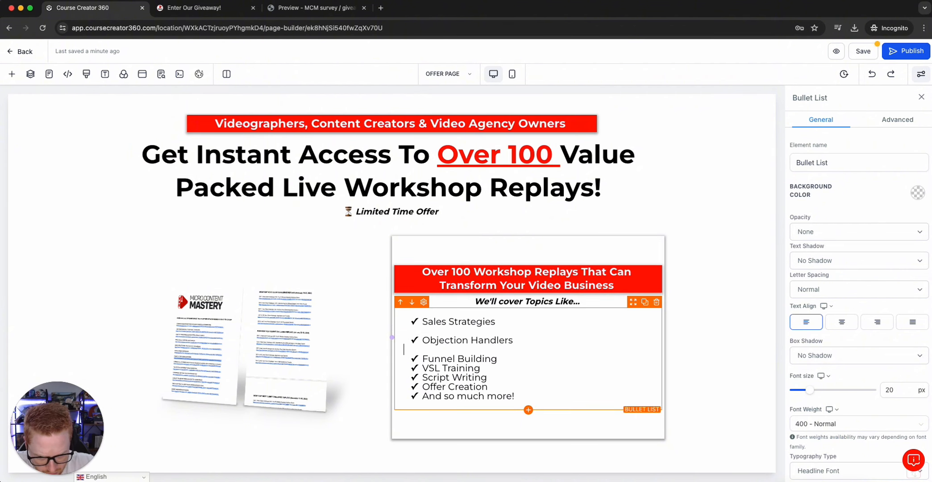
key("Return")
left_click(492, 372)
key("Return")
left_click(498, 386)
key("Return")
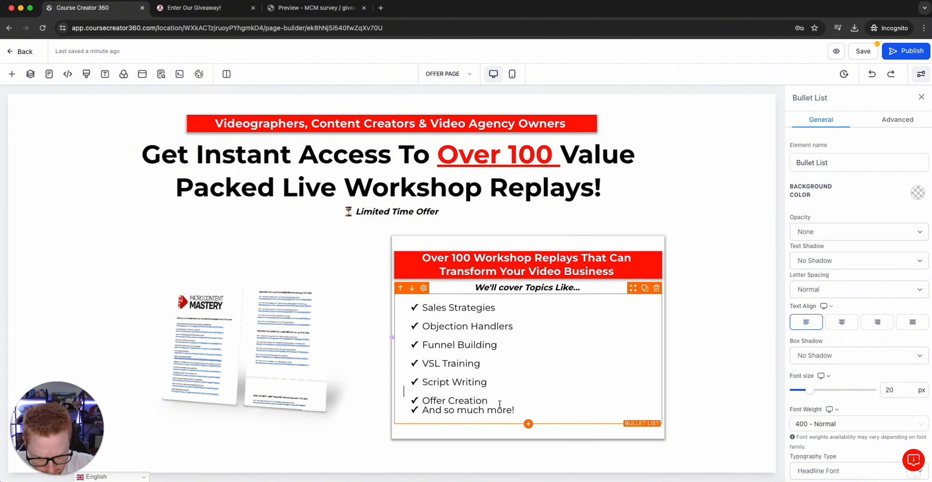
left_click(500, 405)
key("Return")
key("Return")
key("BackSpace")
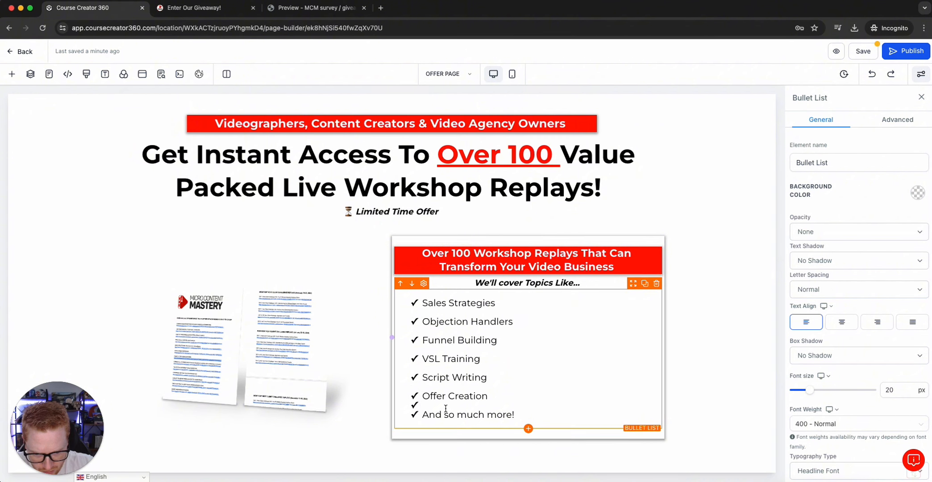
Check the bullet style on the giveaway page and set the topic list's icon color to red
left_click(191, 7)
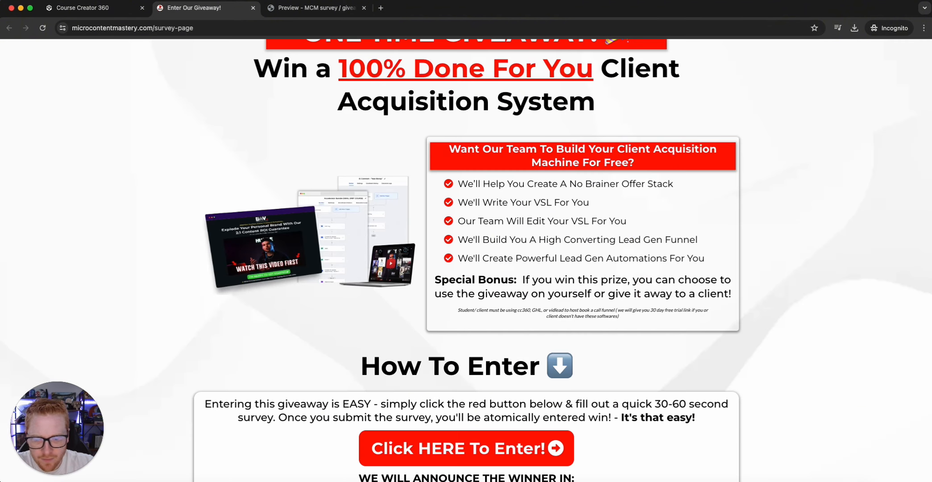
left_click(83, 7)
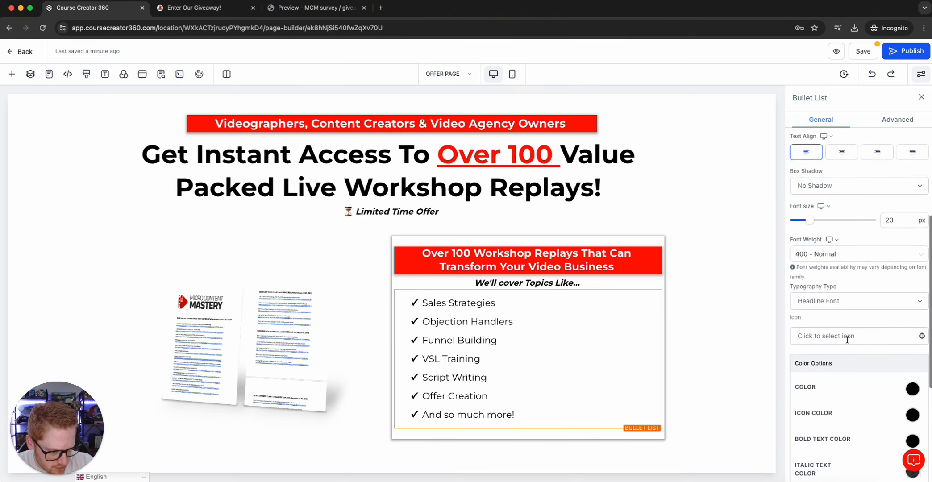
scroll(847, 339, "down", 4)
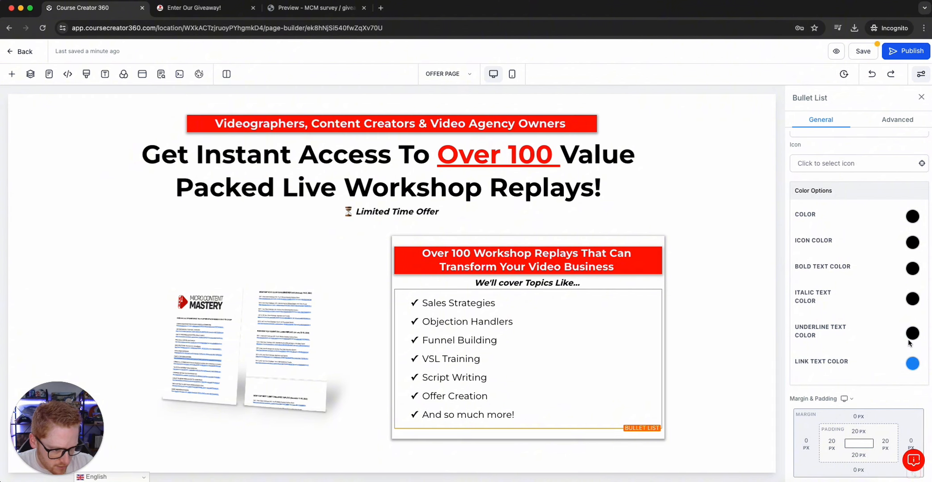
left_click(911, 243)
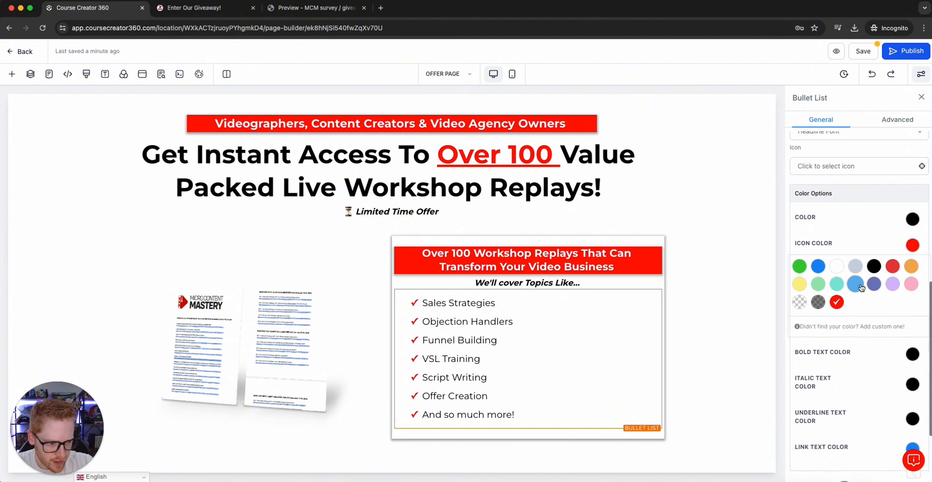
Change the topic list's bullet icon to check-circle, searching the icons for "check"
scroll(848, 290, "up", 3)
left_click(848, 279)
type("check")
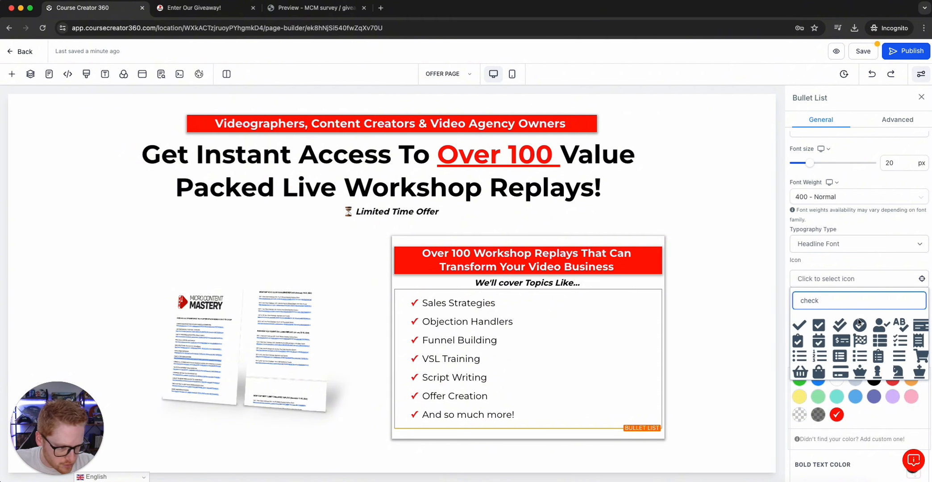
left_click(859, 325)
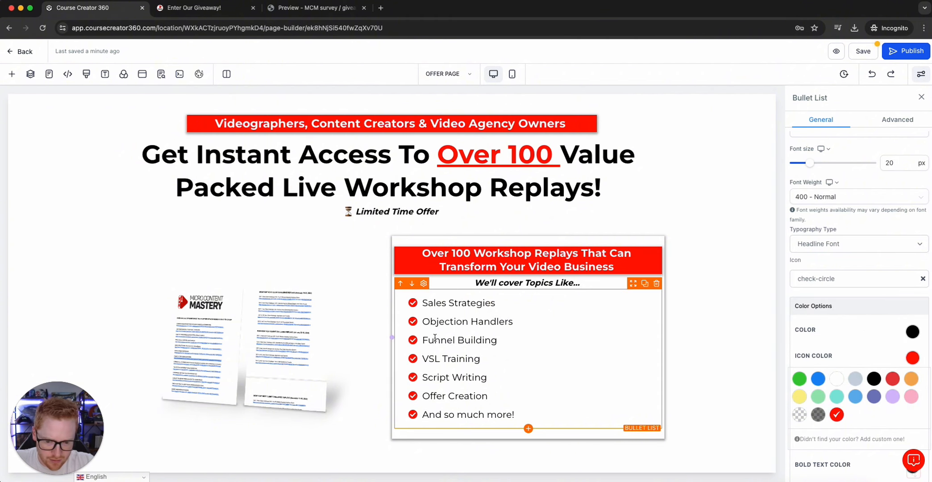
Nudge the divider between the document image column and the topics box column slightly
left_click(669, 303)
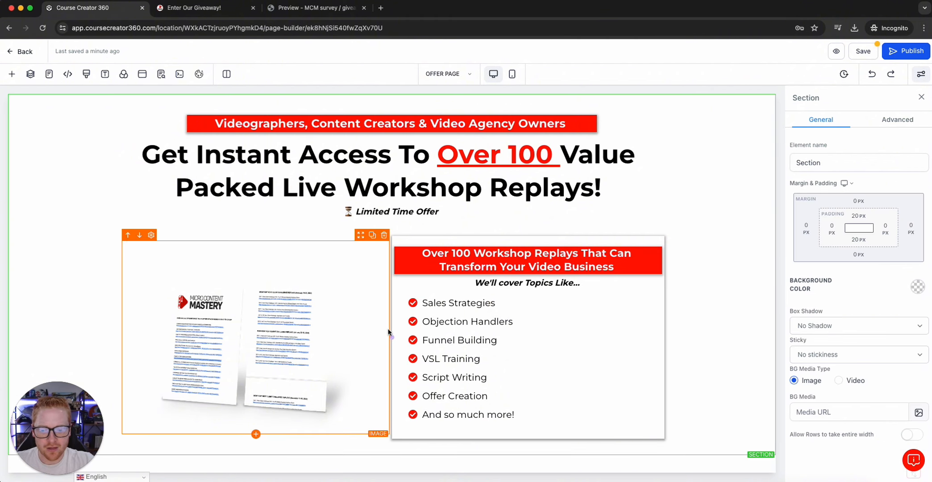
mouse_move(392, 338)
left_mouse_down()
mouse_move(345, 331)
mouse_move(432, 337)
mouse_move(273, 334)
mouse_move(460, 335)
mouse_move(391, 338)
left_mouse_up()
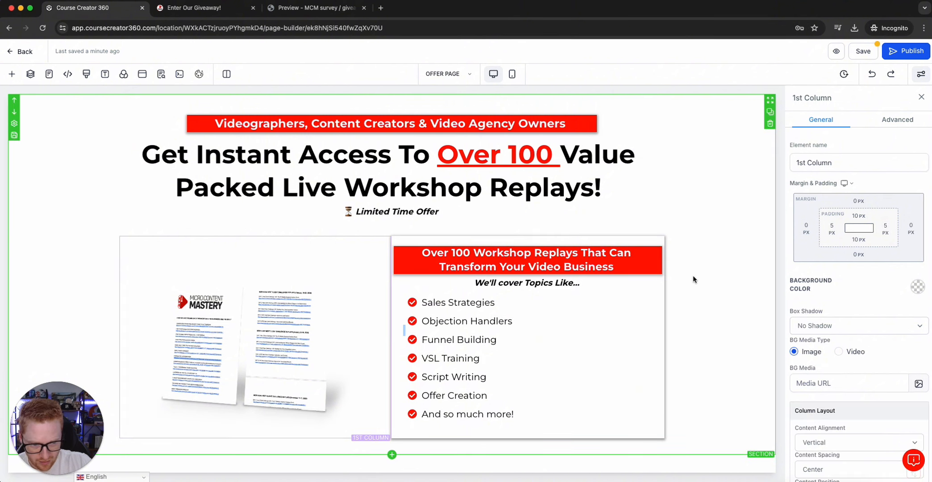
left_click(694, 280)
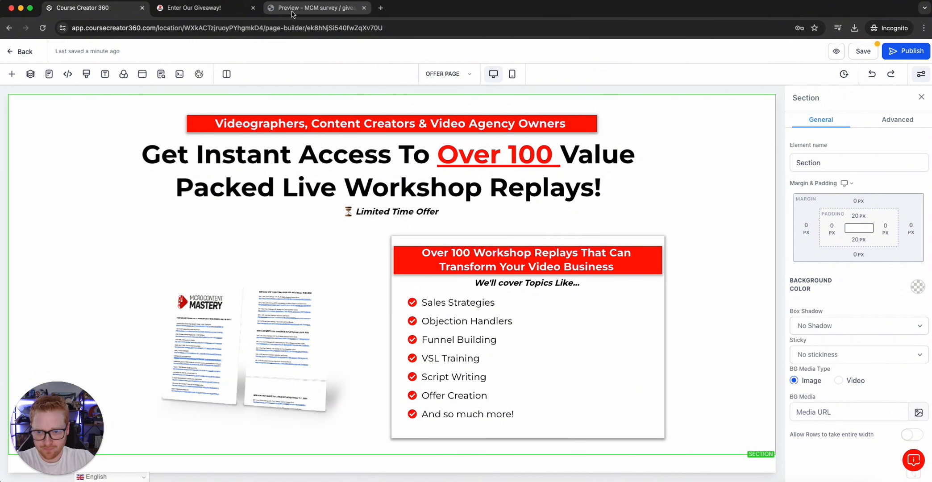
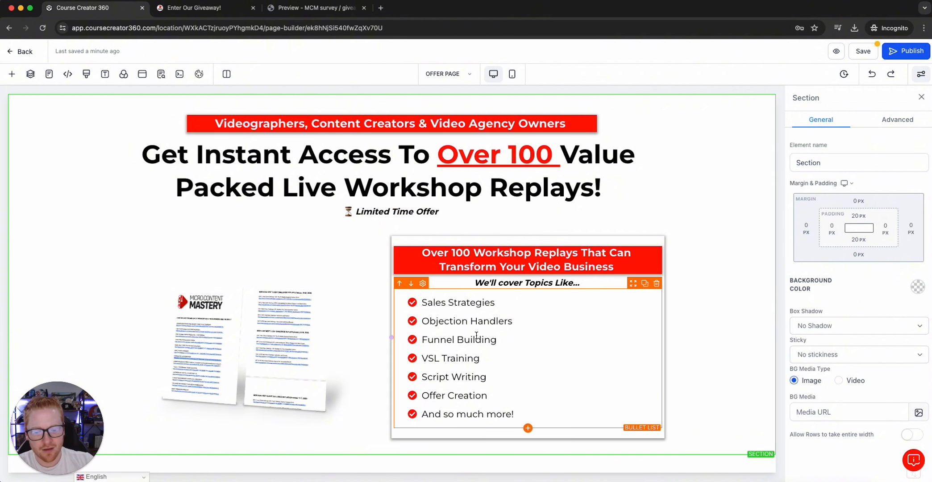
Check the email preview and the giveaway page's How To Enter section as references for the next part of the offer page
left_click(323, 8)
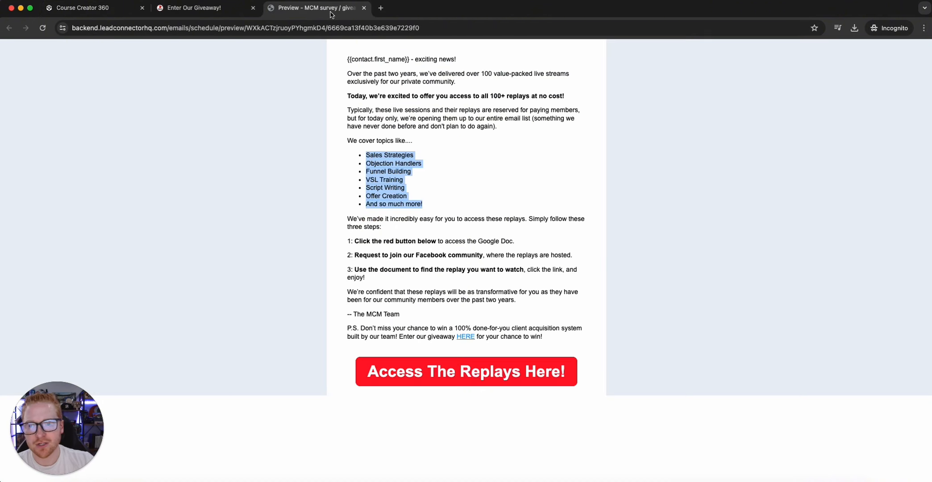
left_click(206, 8)
scroll(503, 422, "down", 1)
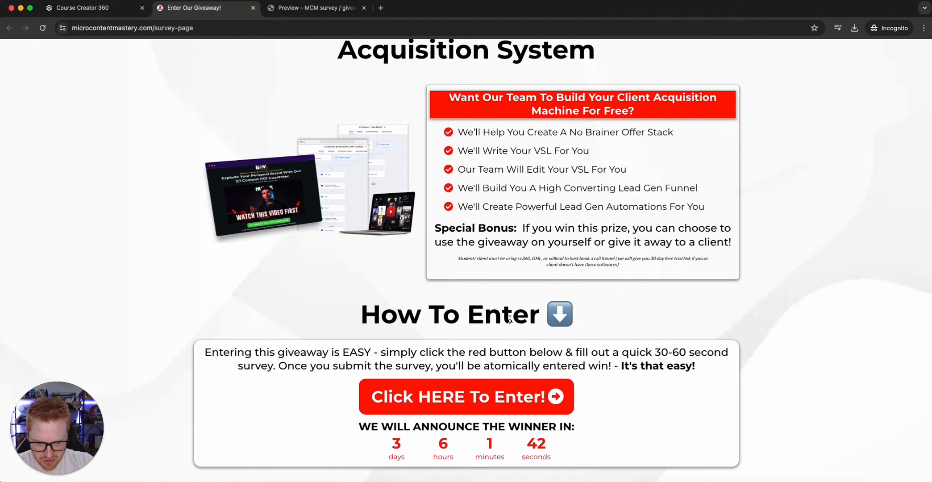
scroll(564, 322, "up", 2)
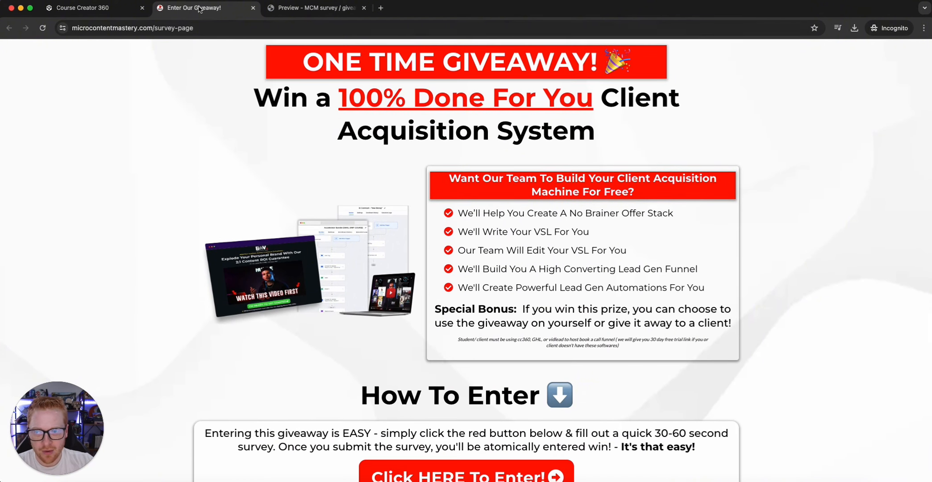
left_click(119, 9)
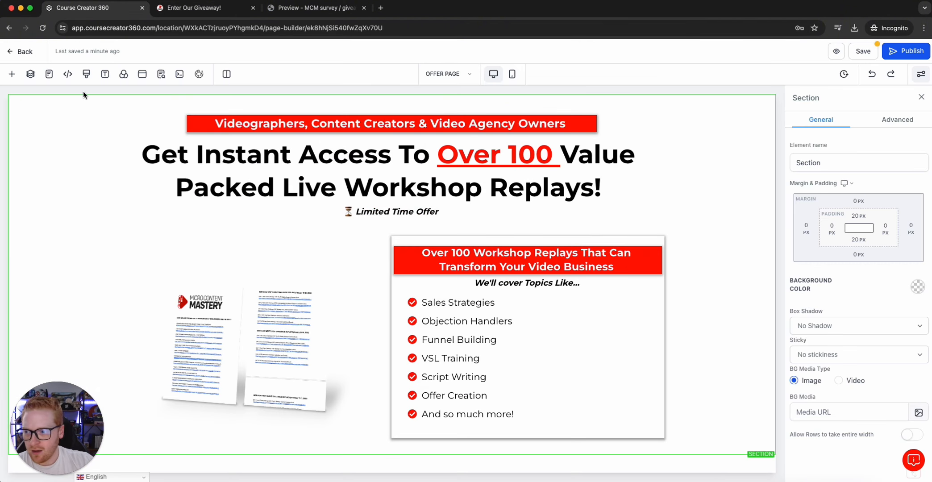
Add a one-column row below the document image and topics box, and place a headline element in it
left_click(11, 74)
left_click(26, 118)
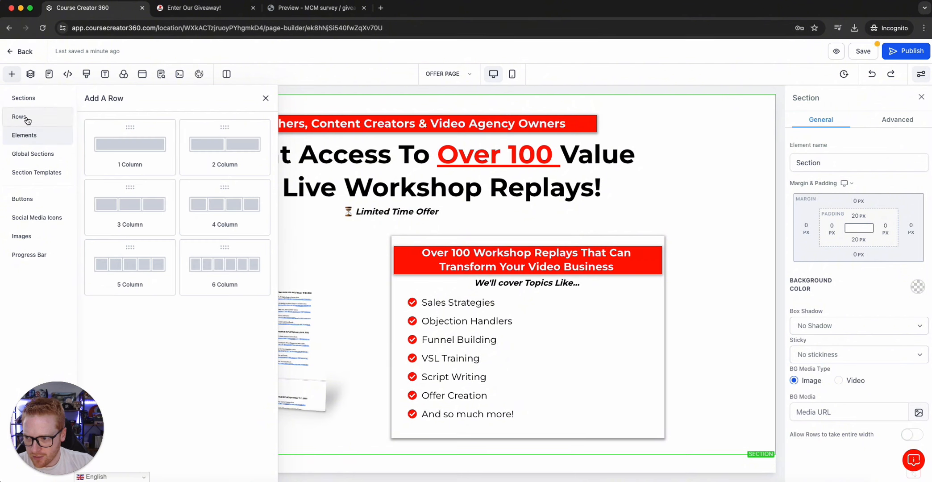
left_click(237, 11)
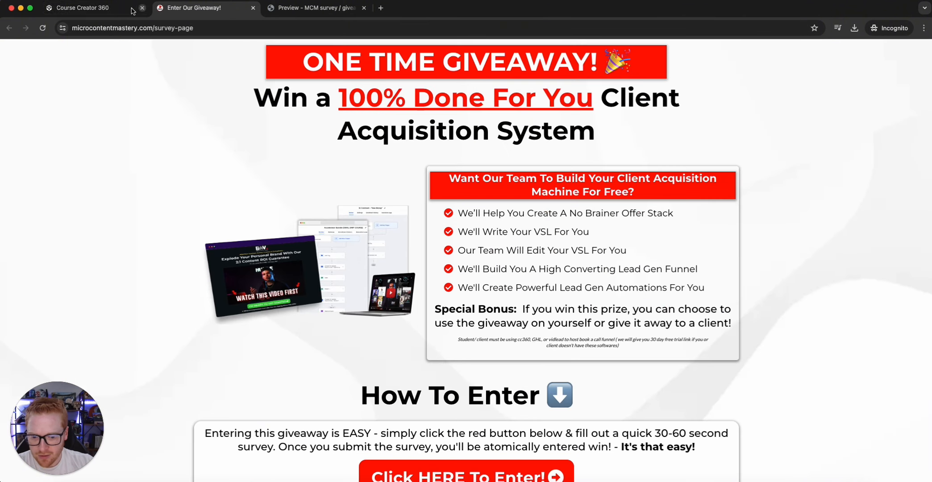
left_click(89, 7)
left_click_drag(130, 143, 435, 428)
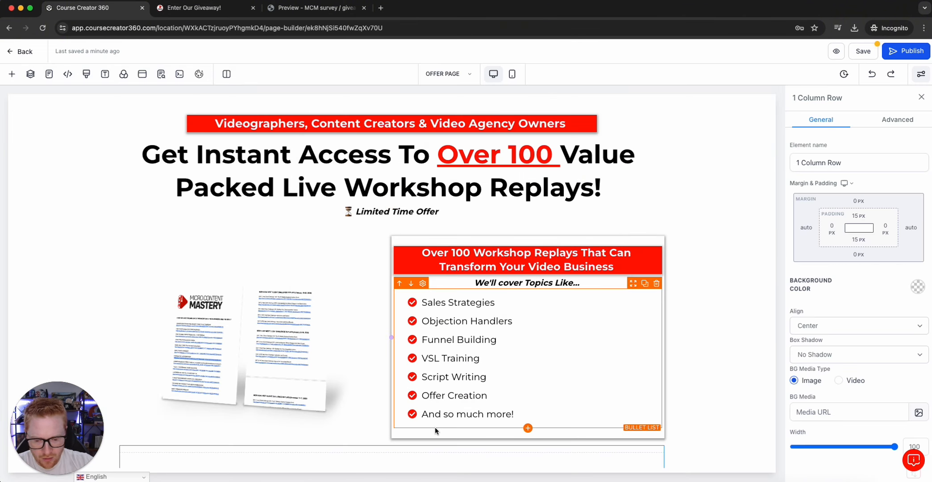
scroll(435, 428, "down", 2)
left_click(413, 424)
left_click(113, 179)
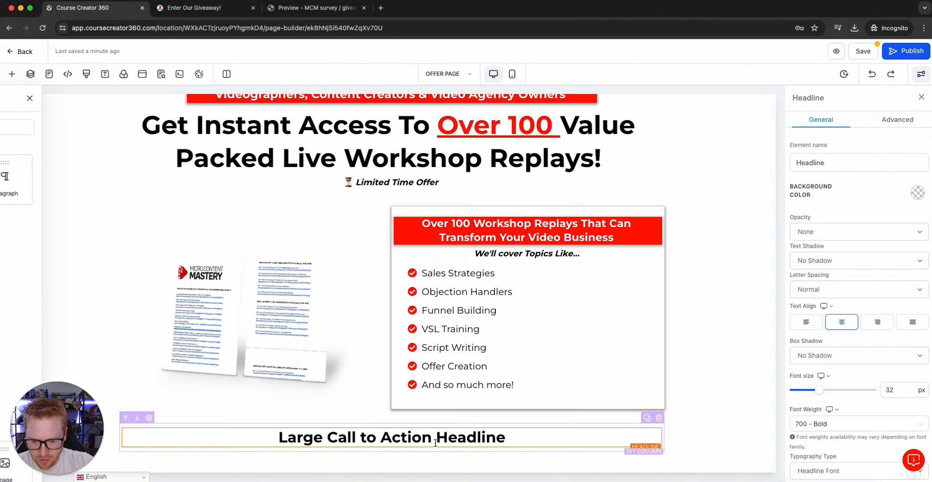
Change the new headline's text to "How To Get Access Right Now" and set its font size to 55 px
triple_click(434, 439)
type("How To ")
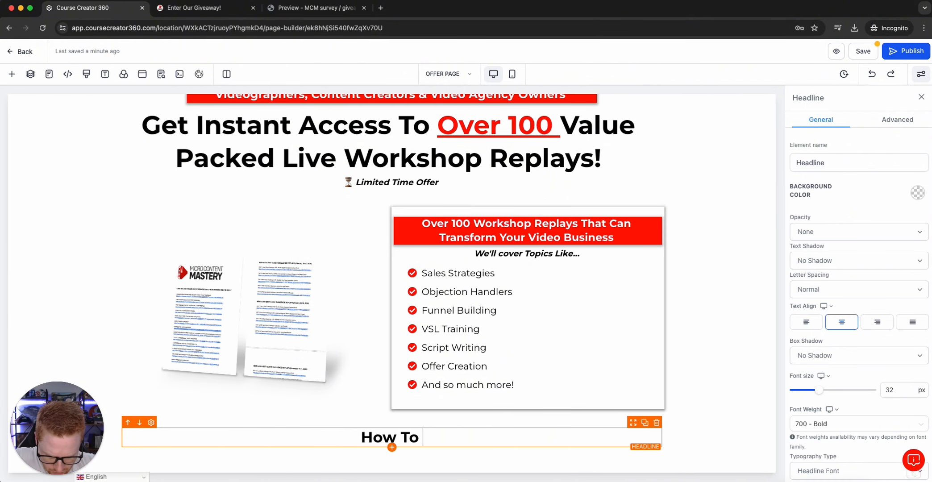
type("Get Access ")
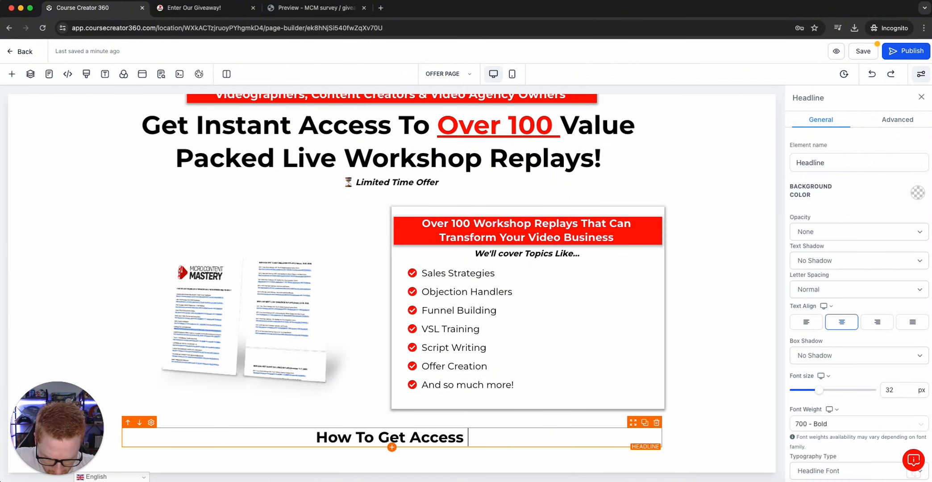
type("Now!")
triple_click(415, 438)
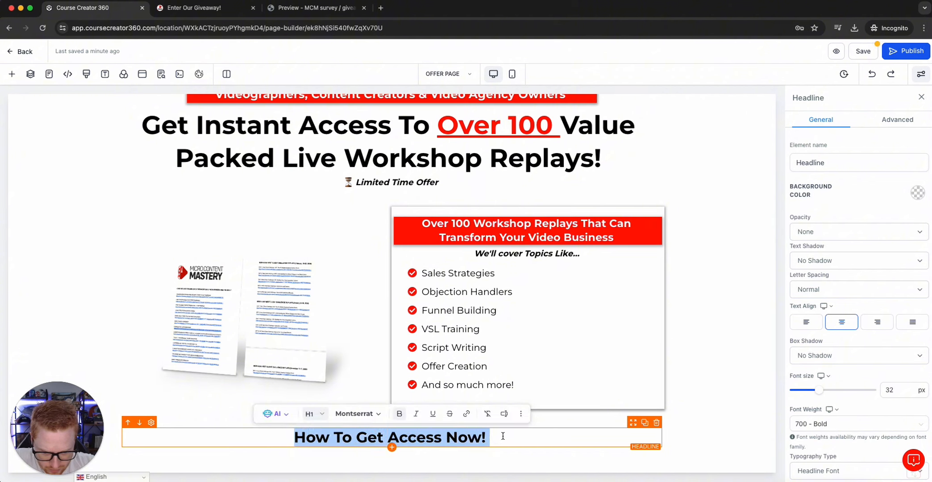
left_click_drag(503, 436, 448, 436)
type("Right Now")
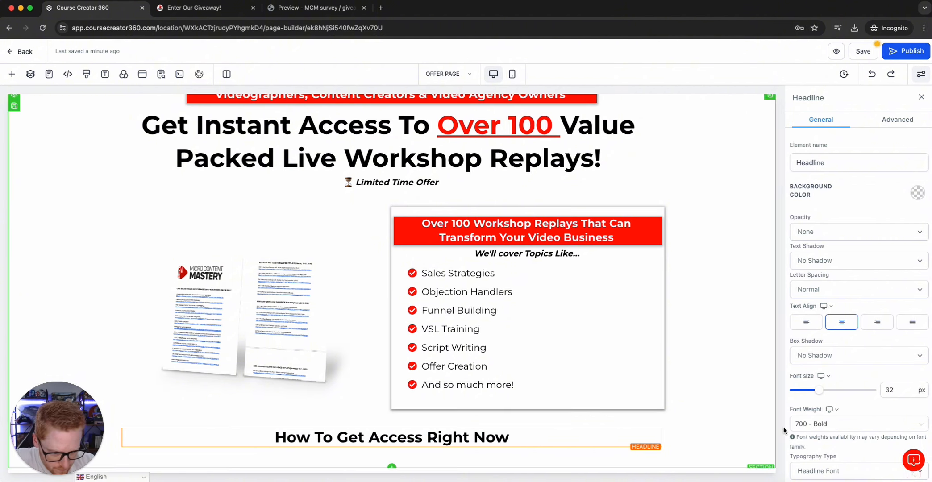
left_click(894, 390)
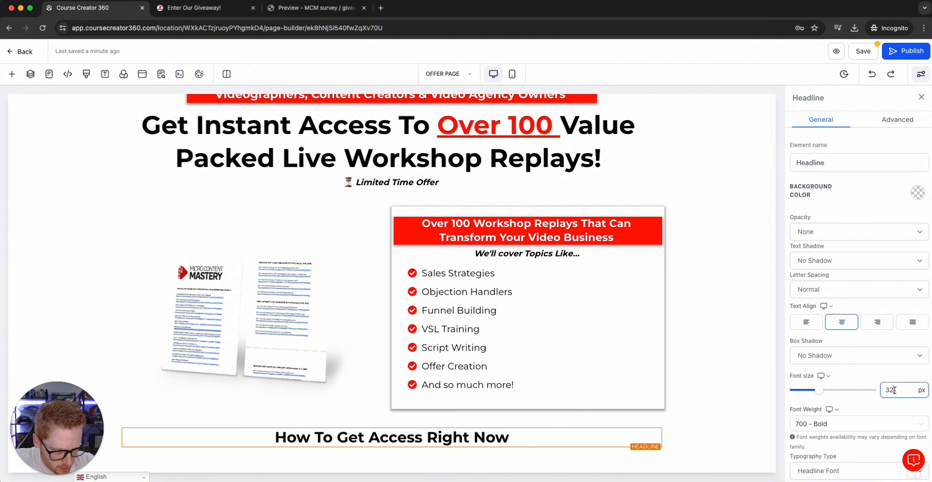
scroll(547, 353, "down", 1)
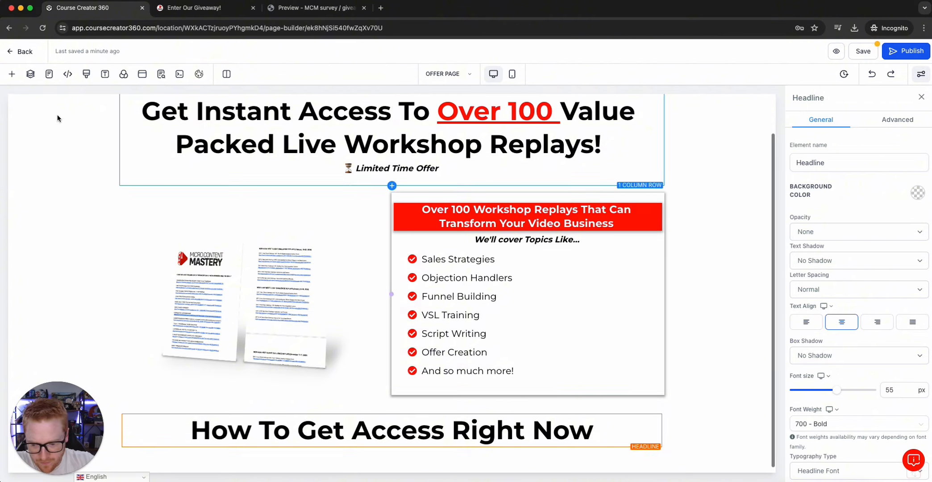
Append the ⬇️ emoji from the giveaway page's How To Enter heading to the "How To Get Access Right Now" headline
left_click(11, 74)
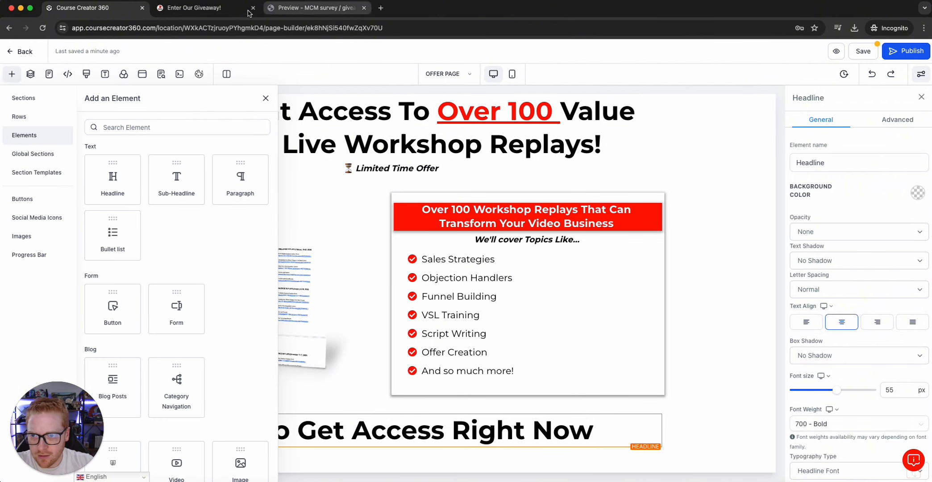
left_click(196, 7)
scroll(344, 178, "down", 3)
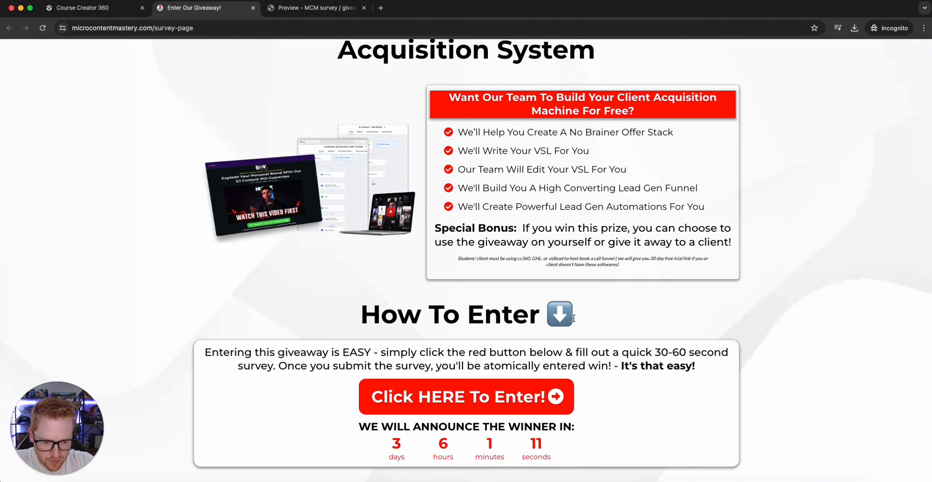
left_click(127, 8)
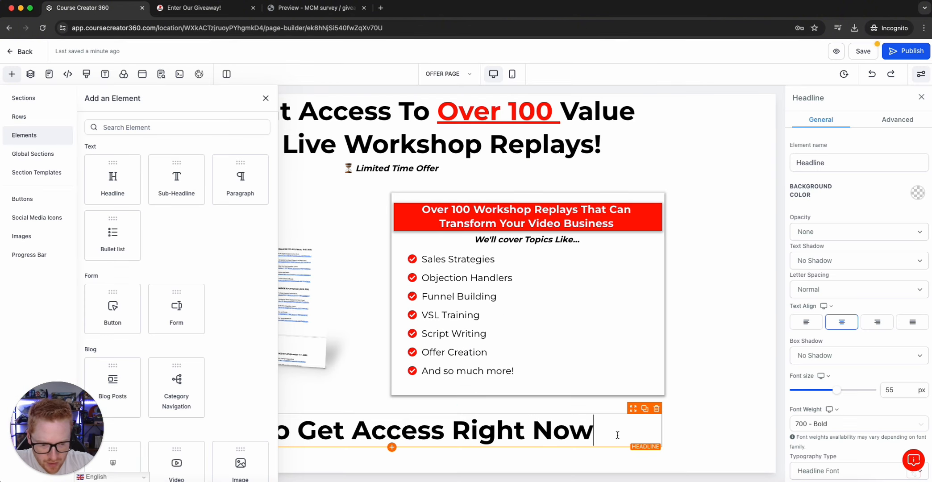
type("⬇️")
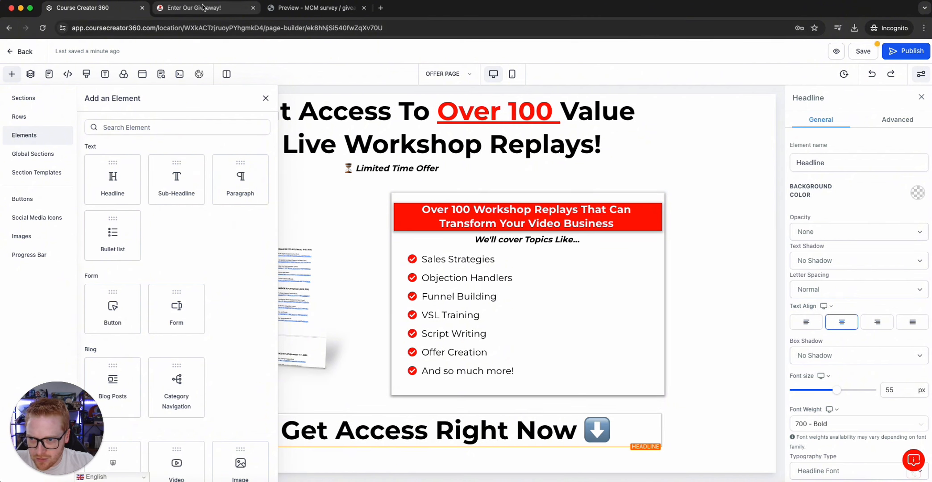
Add another one-column row beneath the "How To Get Access Right Now" headline, following the giveaway page's layout
left_click(192, 8)
left_click(104, 8)
left_click(26, 117)
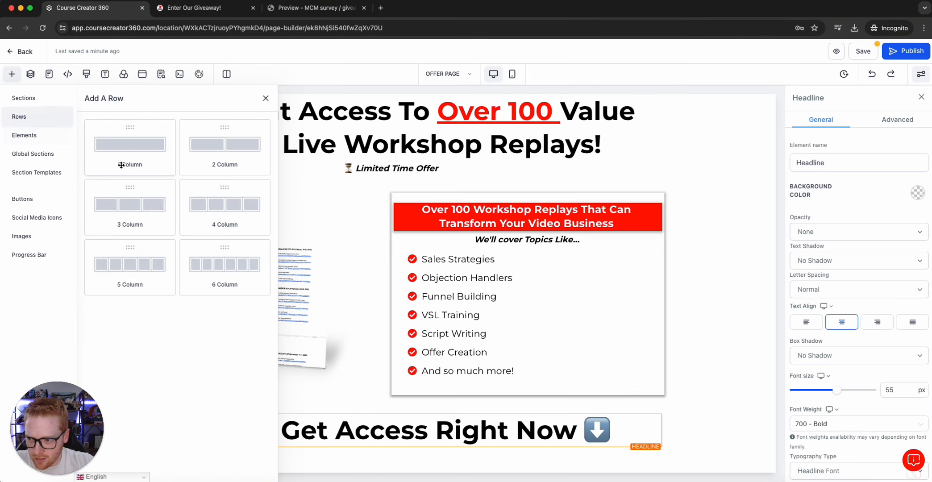
left_click_drag(127, 154, 420, 440)
left_click(520, 414)
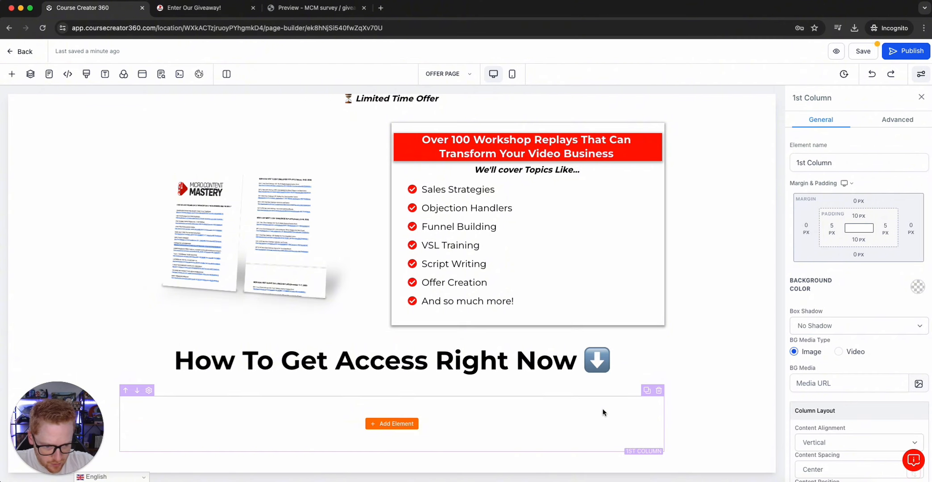
Match the giveaway page's backdrop by setting the section's background to the second image in the Survey Page media folder
left_click(724, 357)
scroll(723, 357, "up", 3)
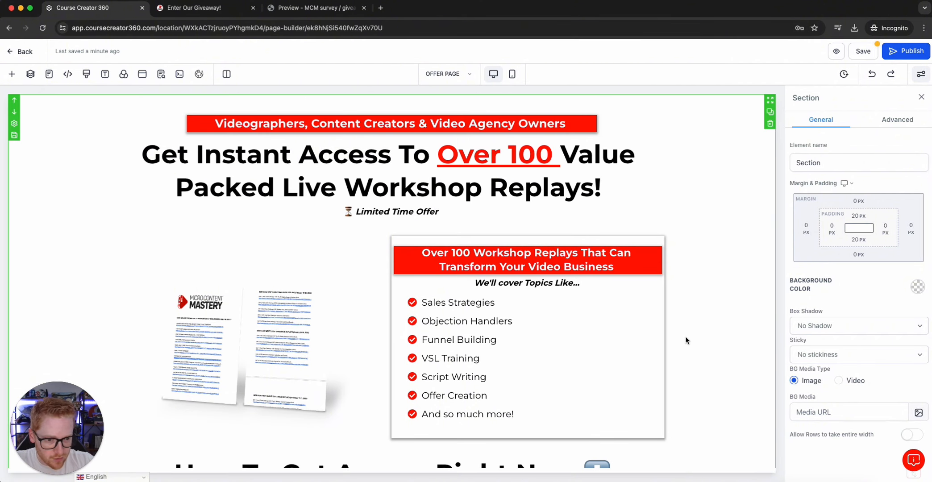
left_click(192, 8)
scroll(886, 185, "up", 3)
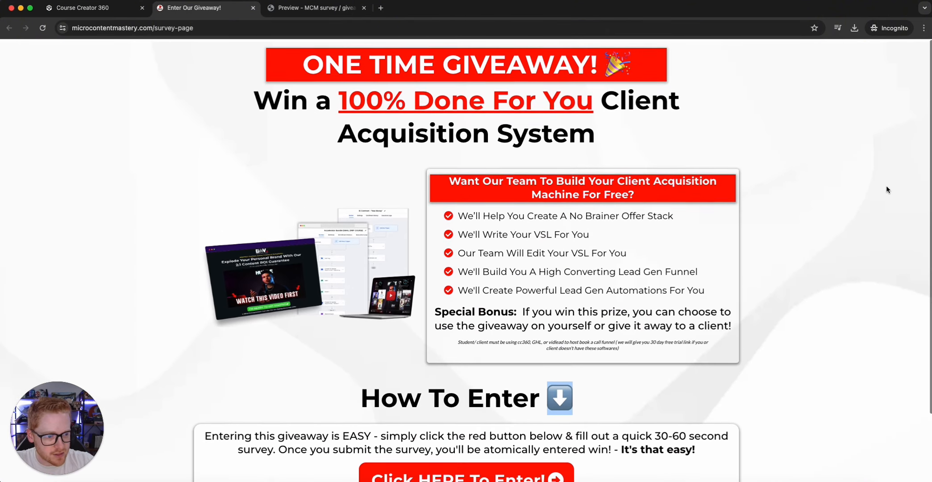
scroll(800, 189, "down", 3)
scroll(221, 223, "up", 3)
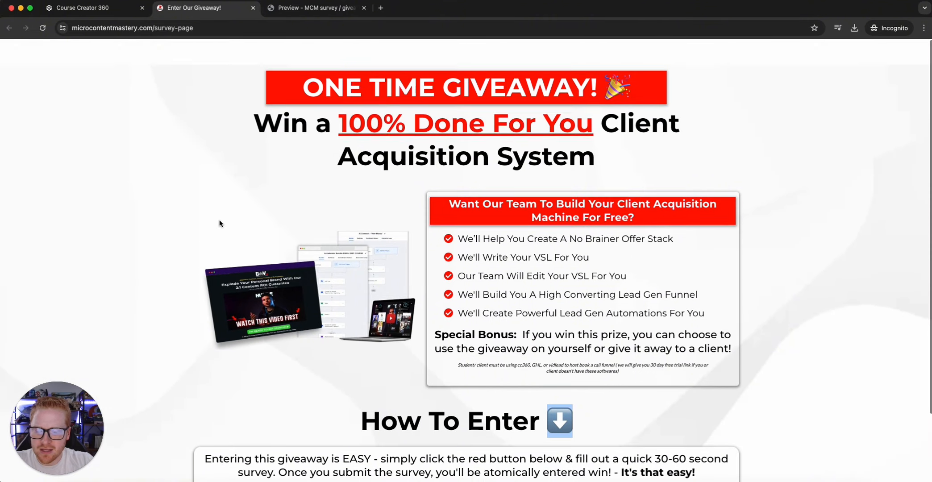
scroll(220, 223, "down", 1)
left_click(83, 8)
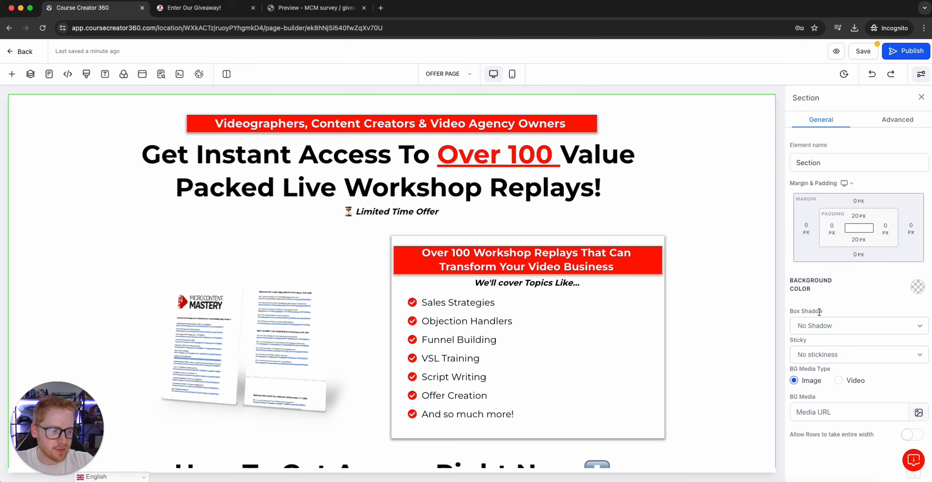
left_click(918, 412)
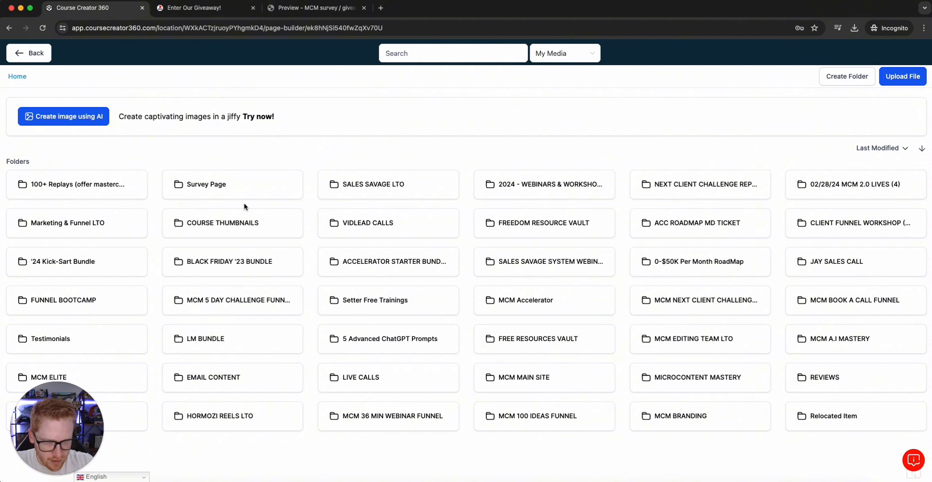
left_click(201, 193)
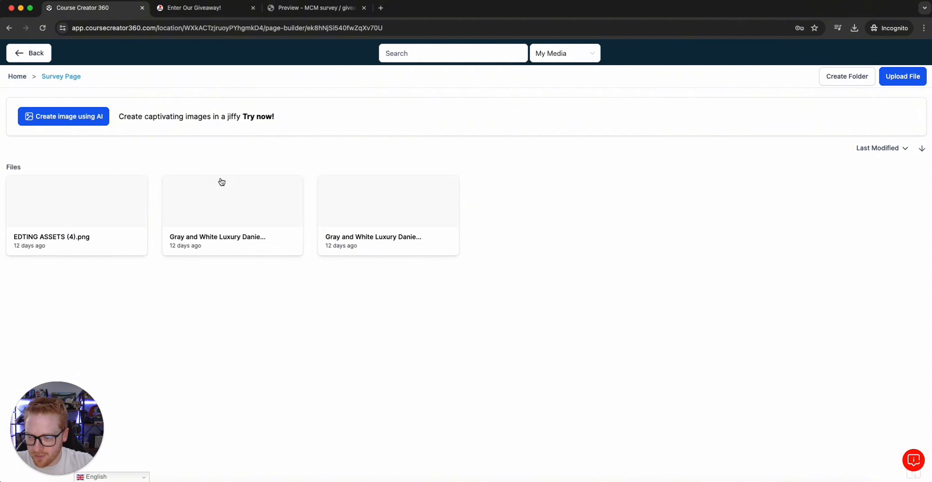
left_click(211, 205)
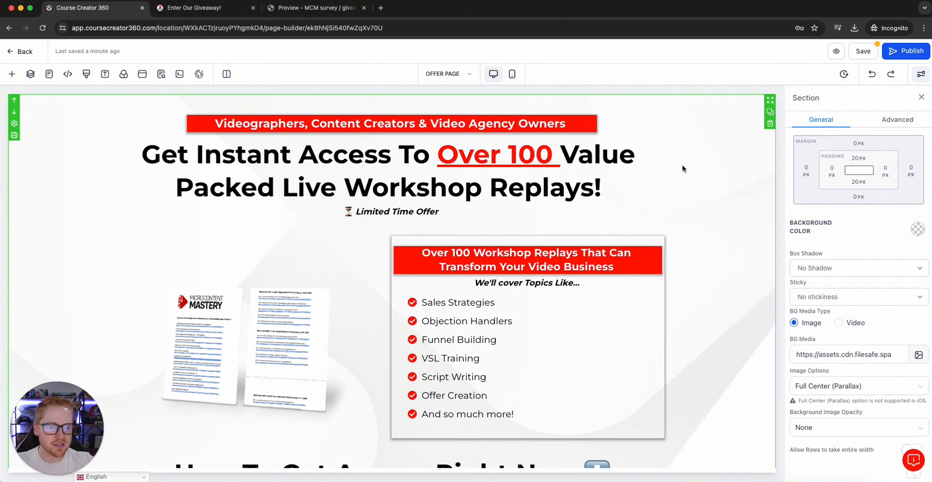
Review how the background image looks along the full length of the section and inspect its media URL
scroll(682, 169, "down", 2)
scroll(683, 171, "up", 2)
scroll(694, 178, "down", 3)
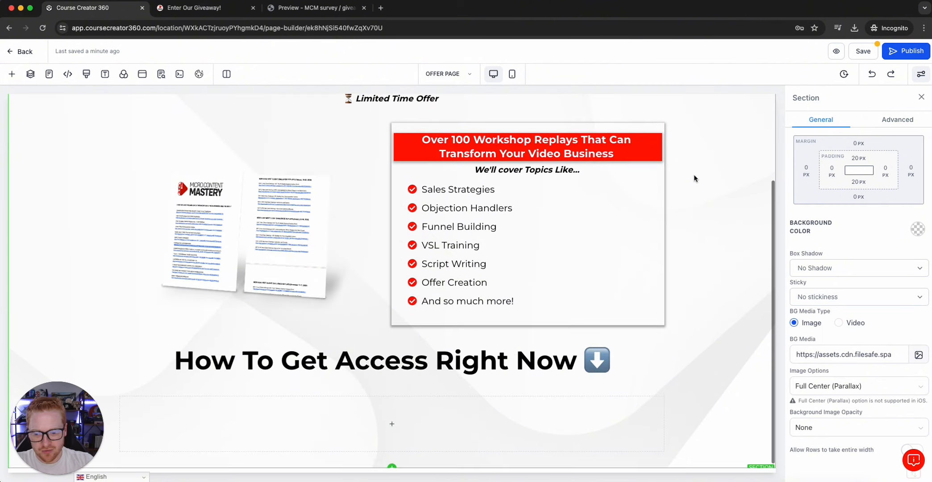
scroll(694, 179, "up", 3)
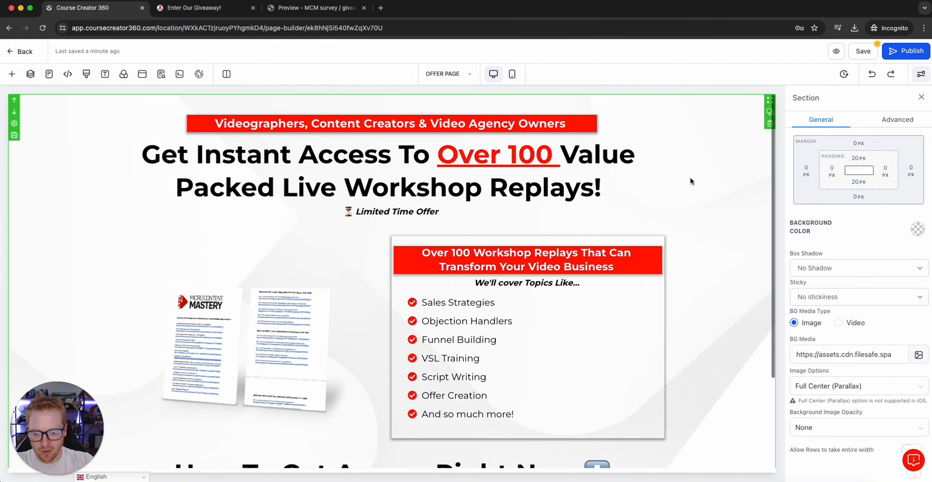
left_click(858, 357)
double_click(857, 356)
left_click(735, 335)
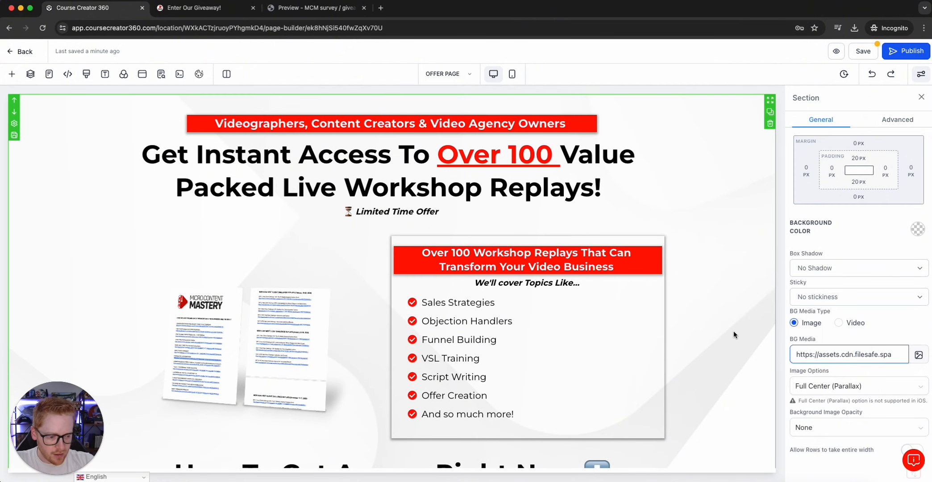
scroll(734, 334, "down", 3)
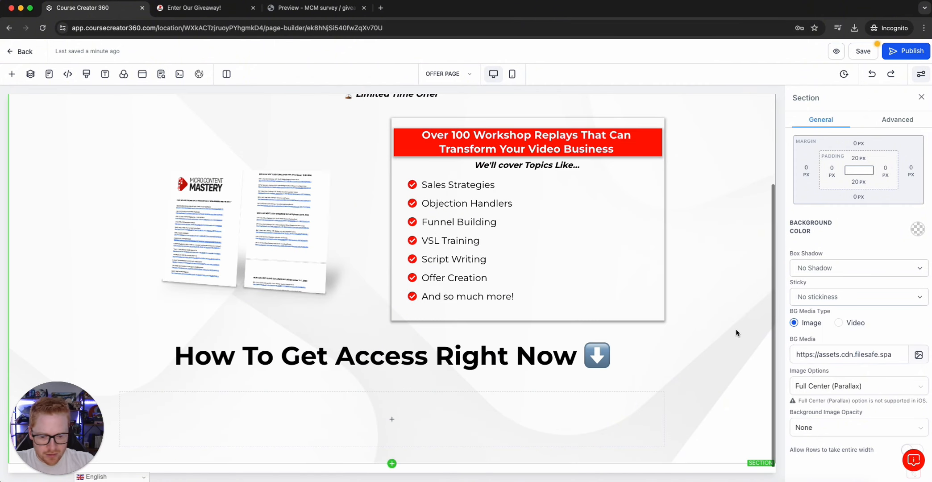
Give the empty column under the "How To Get Access Right Now" headline a white background and a full border
left_click(341, 412)
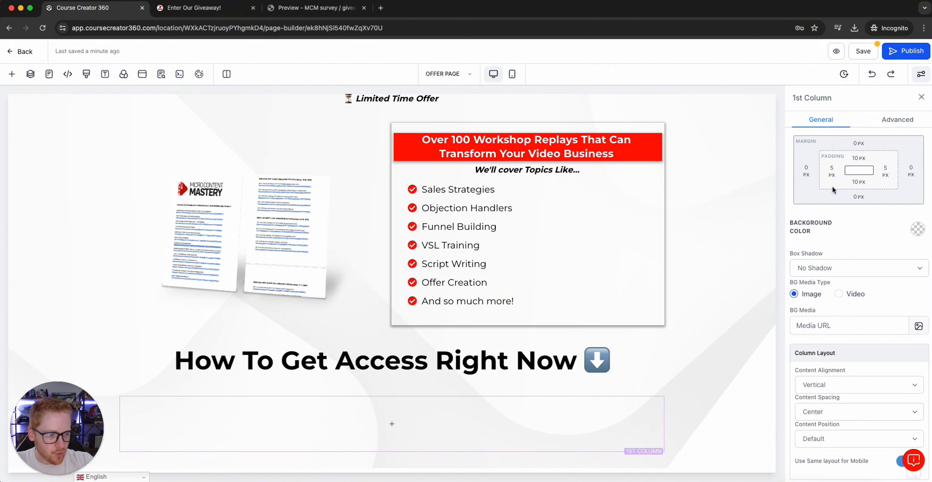
left_click(917, 229)
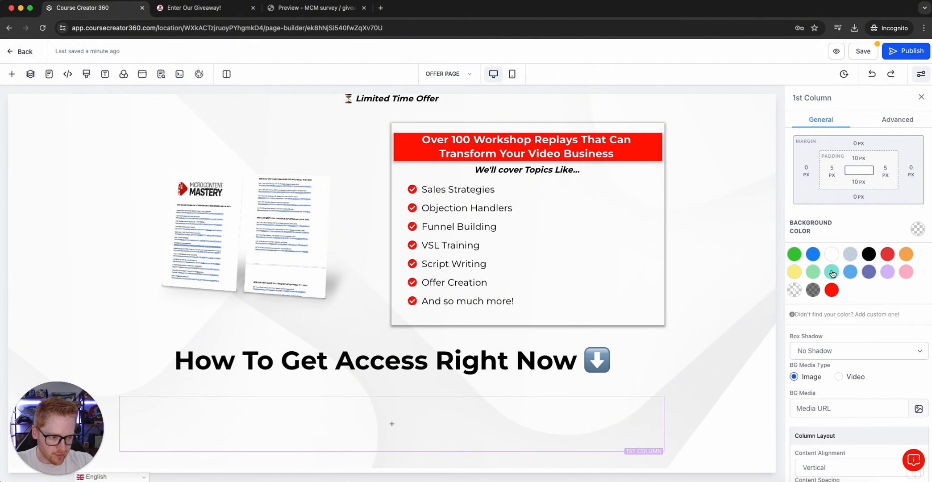
left_click(831, 254)
left_click(895, 120)
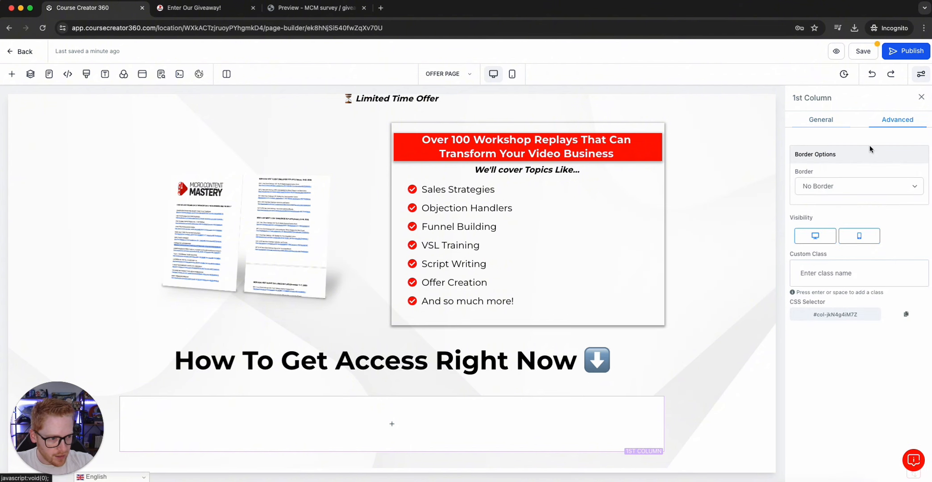
left_click(859, 185)
left_click(819, 198)
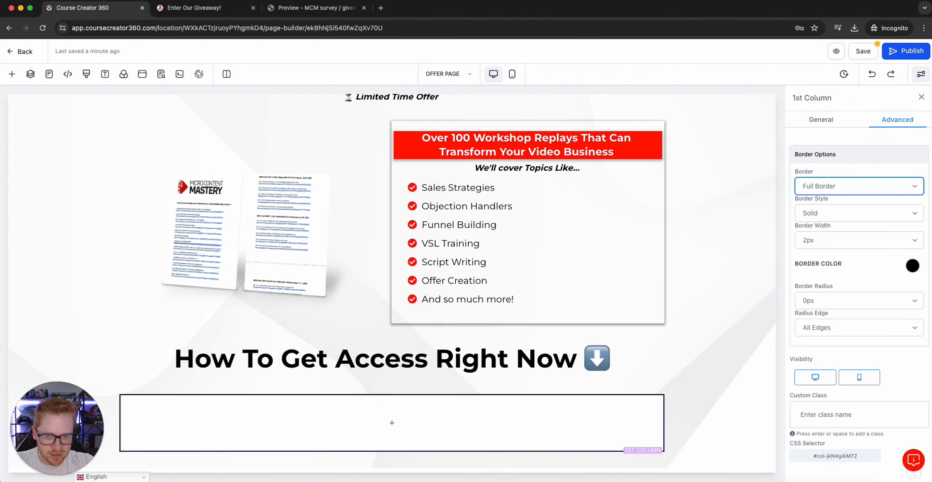
Round all corners of the white column under the "How To Get Access Right Now" headline to 15px and make its border transparent
left_click(220, 8)
left_click(85, 11)
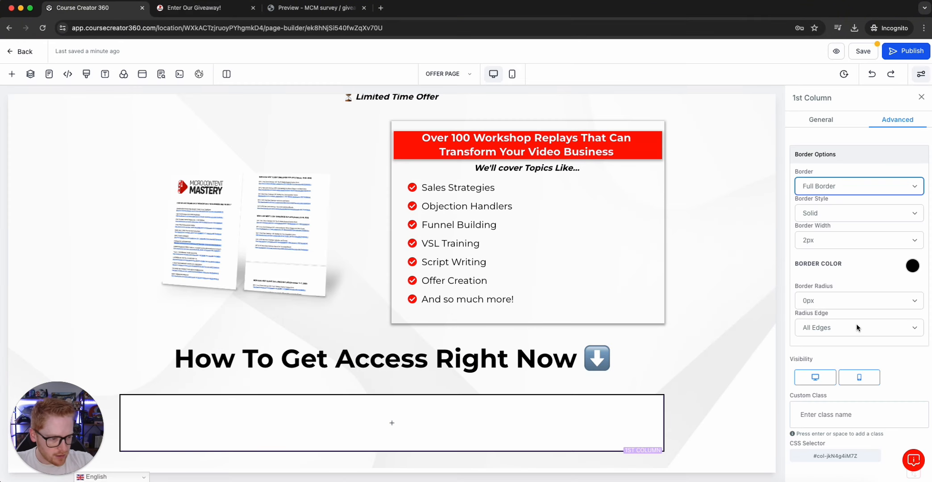
left_click(828, 303)
left_click(820, 375)
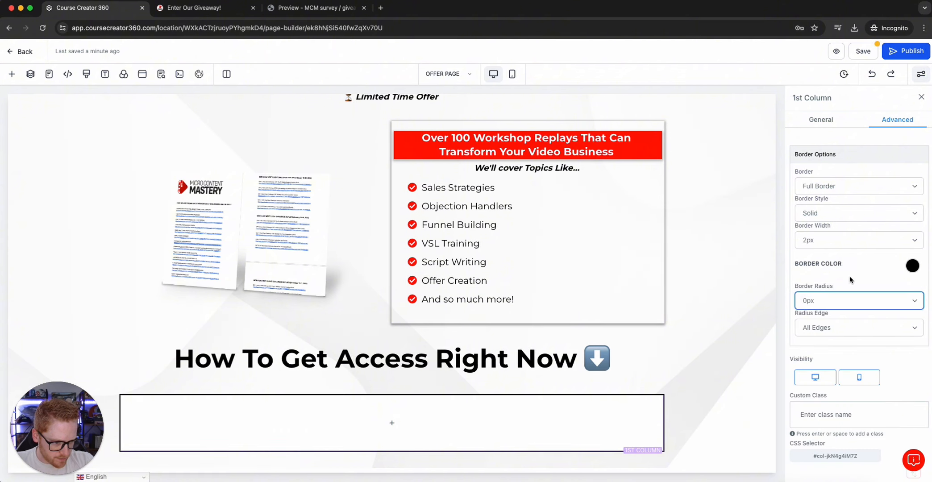
left_click(913, 266)
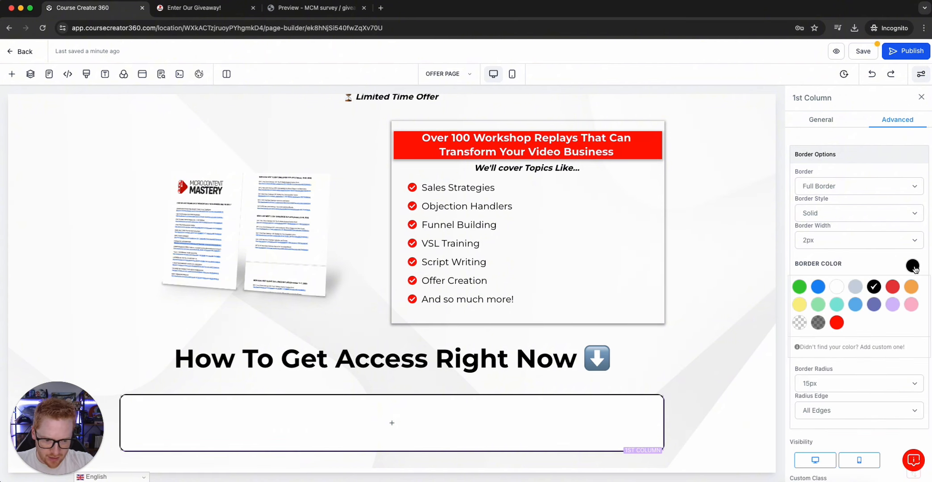
left_click(800, 322)
Apply a 40% drop shadow to the white column under the "How To Get Access Right Now" headline
left_click(812, 125)
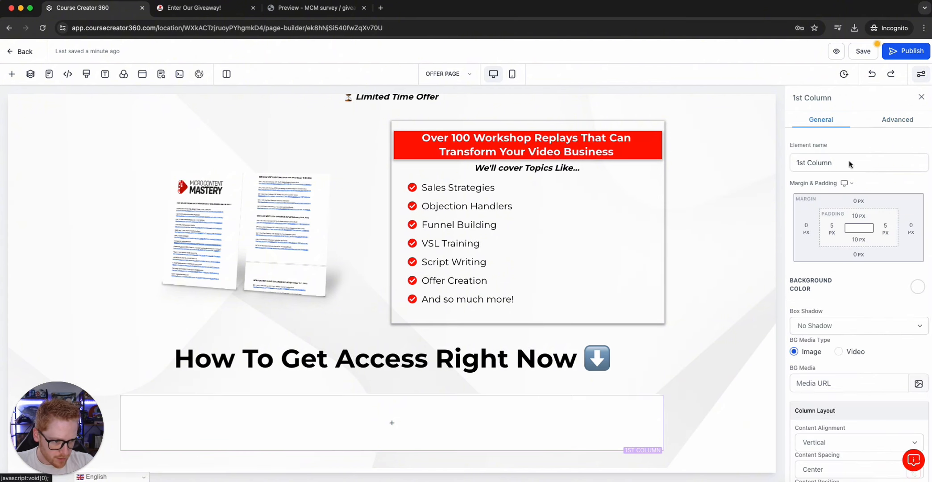
left_click(831, 326)
left_click(820, 382)
left_click(714, 329)
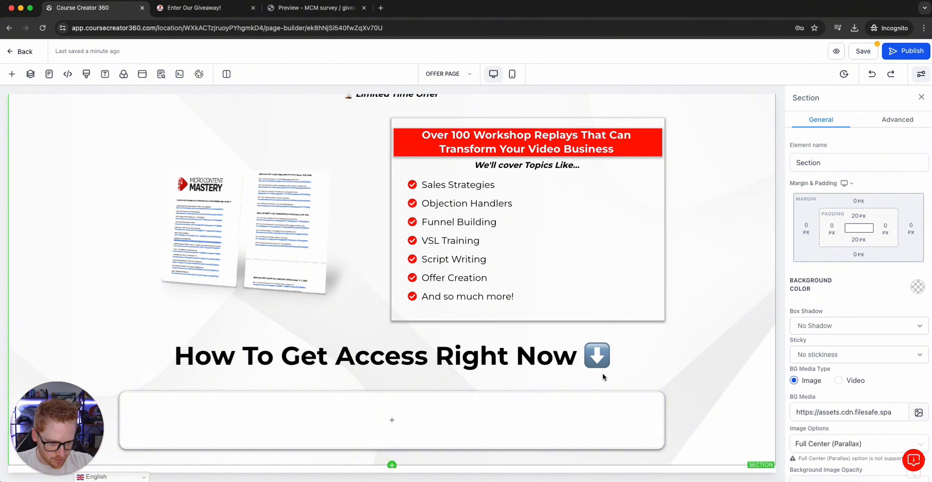
Insert a sub-headline into the white column, using the giveaway page's "How To Enter" box as the layout reference
left_click(394, 420)
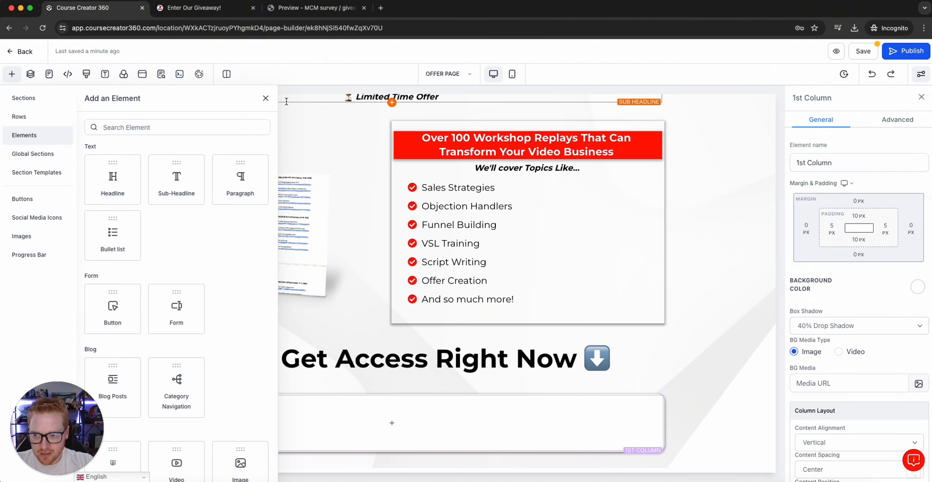
left_click(169, 13)
scroll(125, 56, "down", 5)
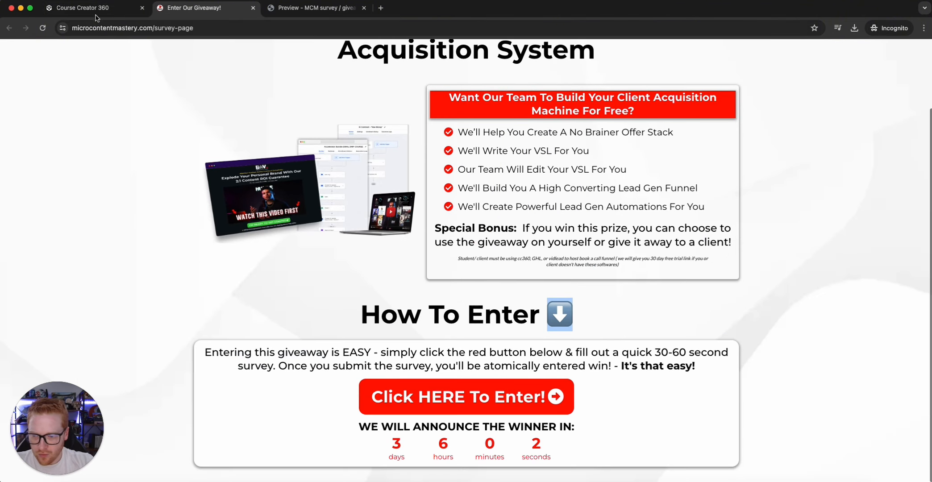
left_click(85, 7)
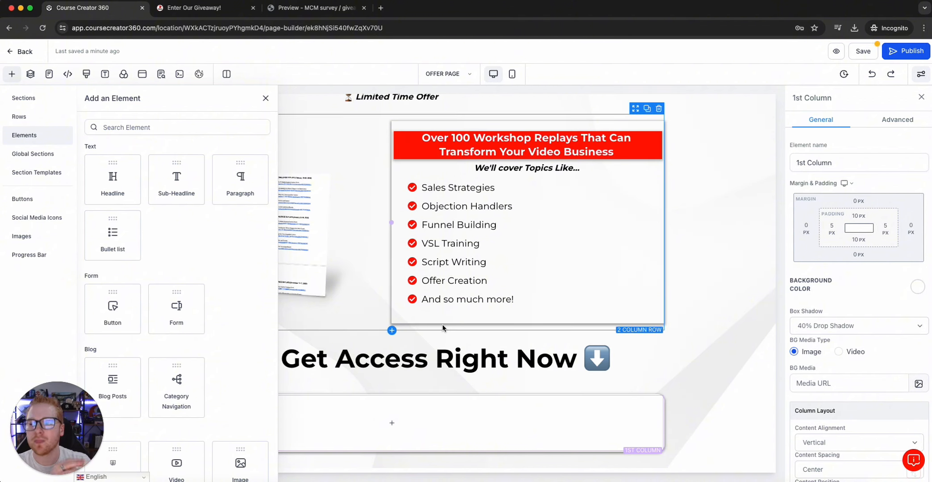
left_click(172, 180)
Replace the sub-headline's placeholder with "Access Over 100 Value Packed & Business Changing Replays Right Now!" and make it bold
triple_click(376, 441)
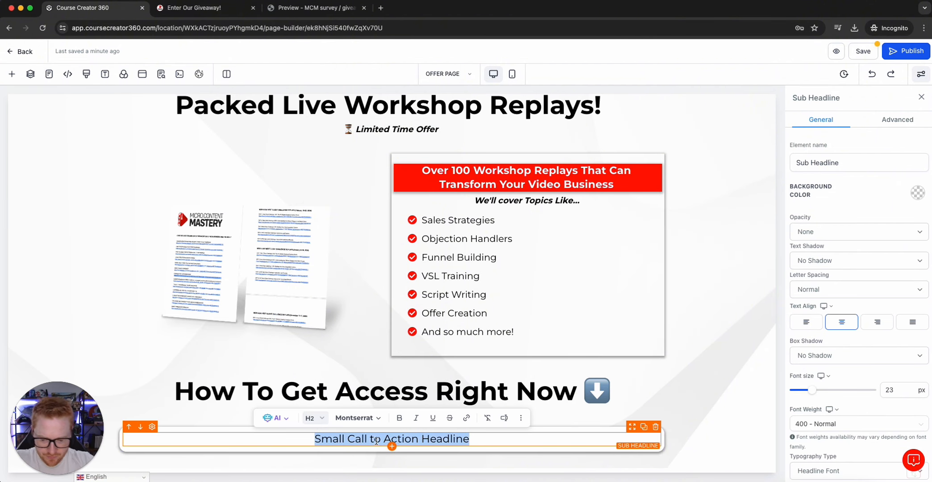
type("Access ")
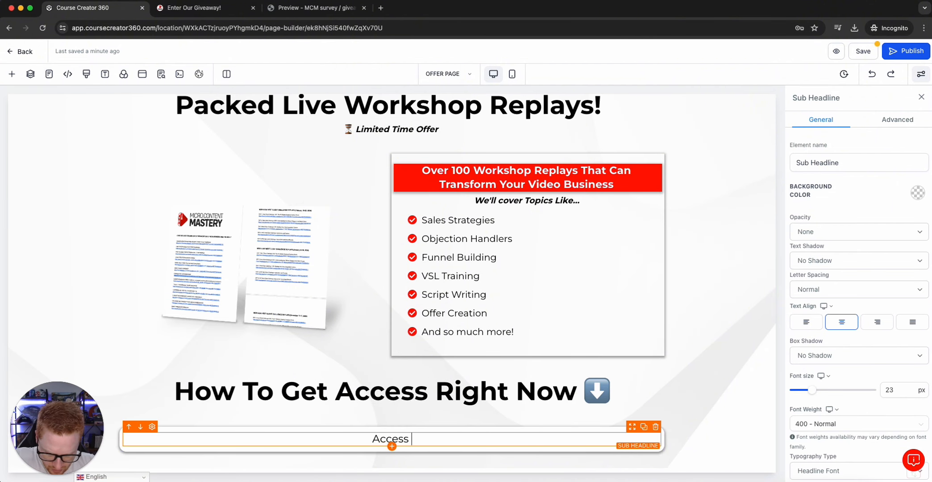
type("Over 100 ")
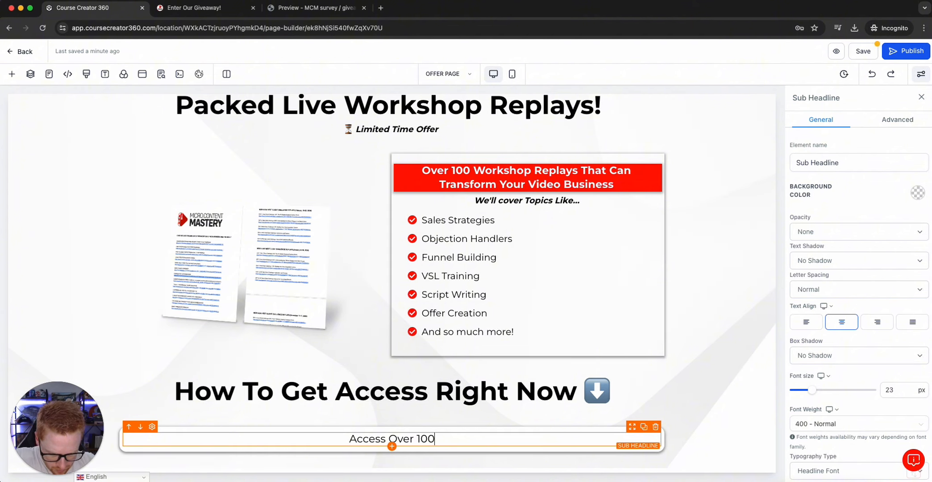
type("Value Pacjed")
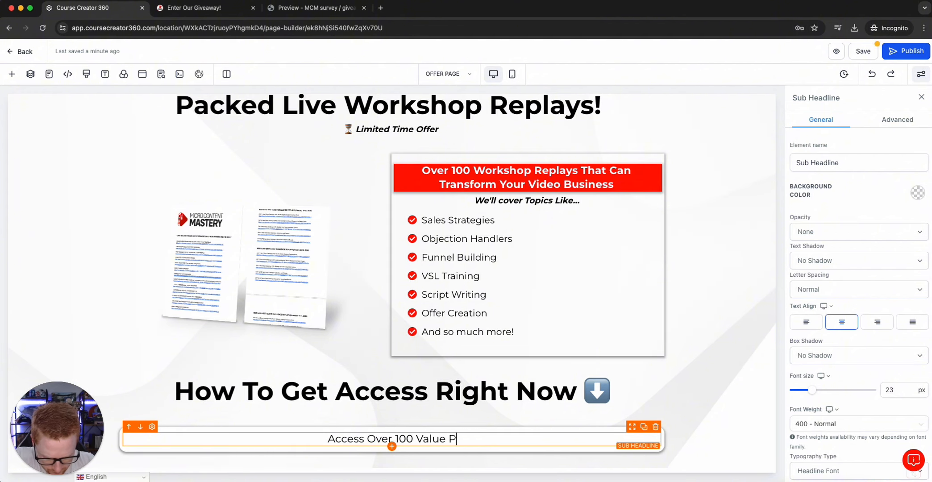
key("BackSpace")
key("BackSpace")
key("BackSpace")
key("BackSpace")
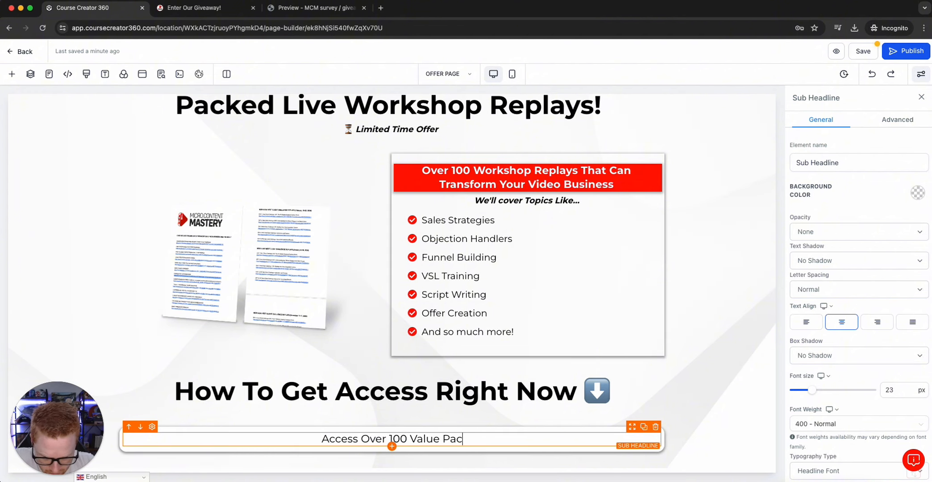
type("ked & B")
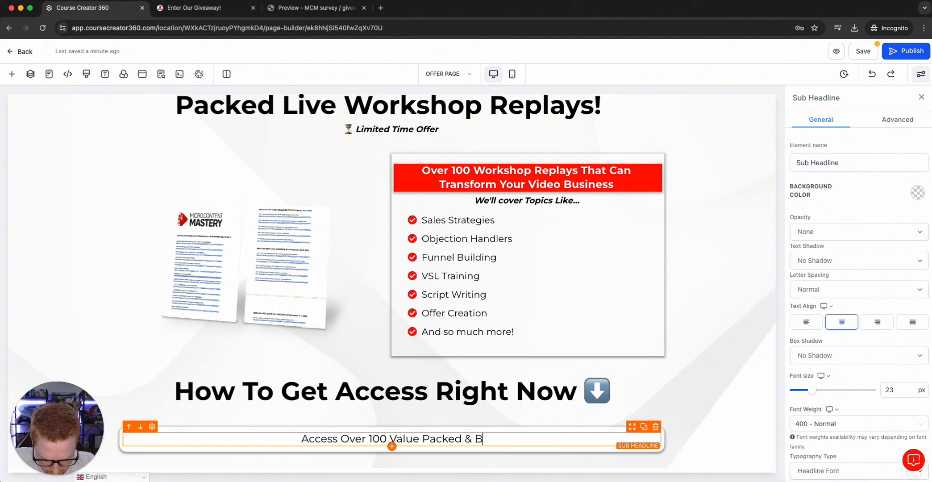
type("usiness Changi")
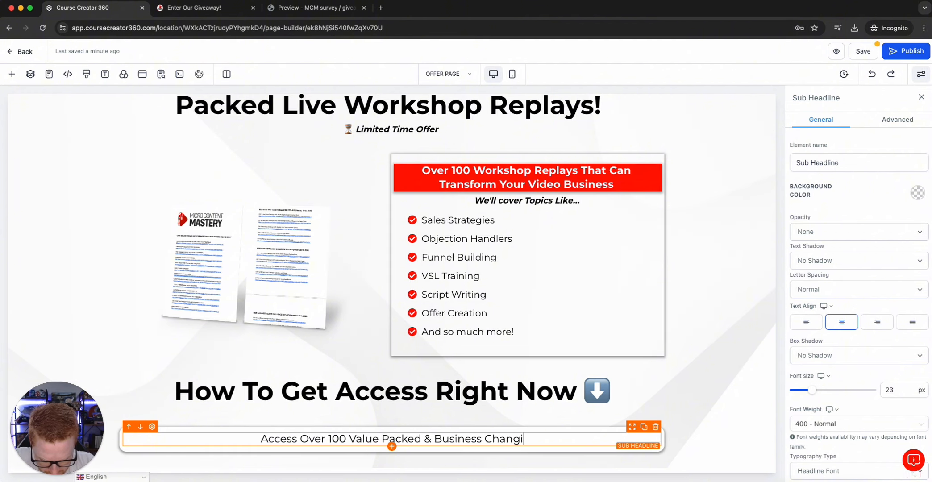
type("ng Replays ")
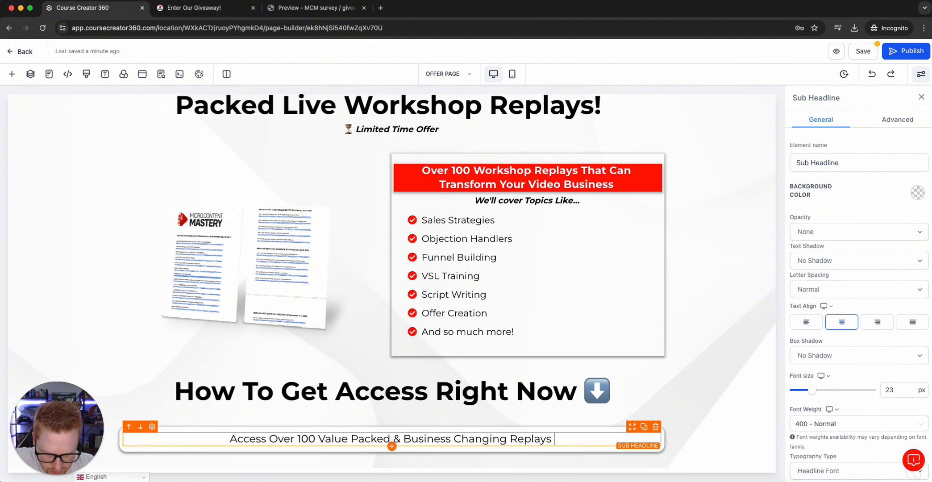
type("Right Now!")
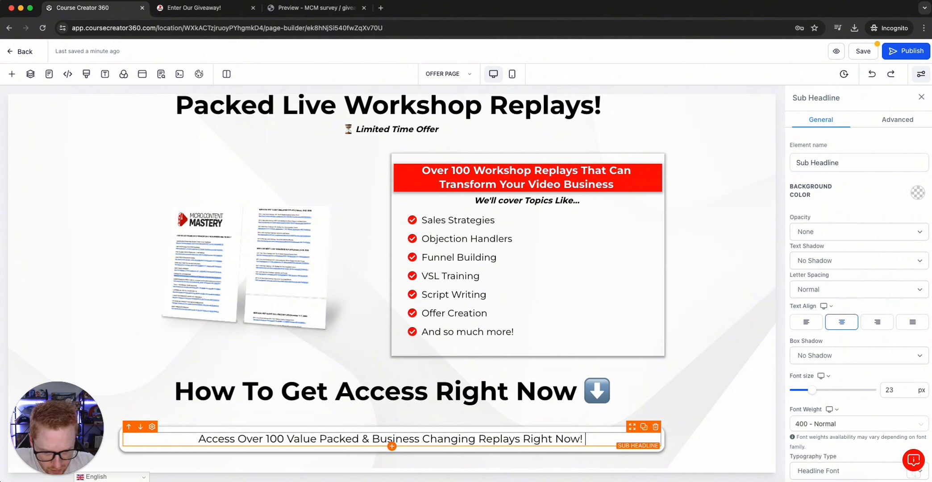
triple_click(248, 439)
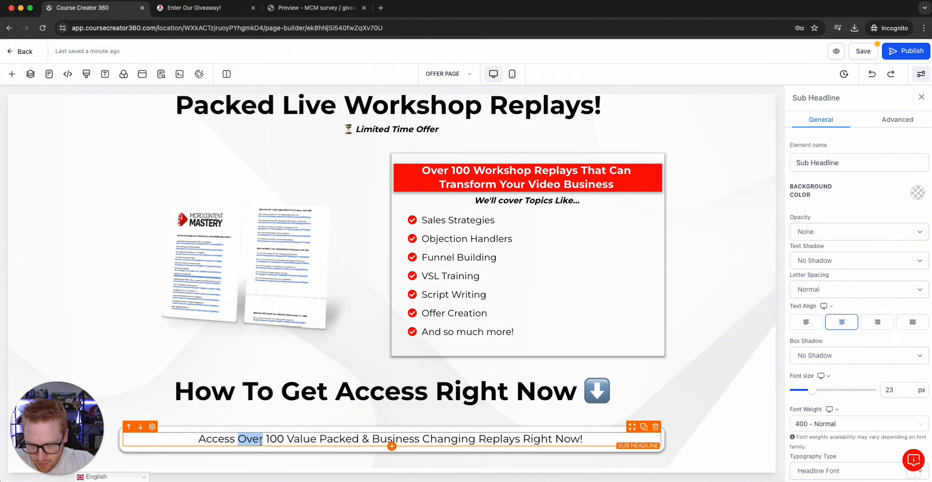
Add a second sub-headline beneath the bold line in the white column and set the bold line's font size to 20px
left_click(12, 74)
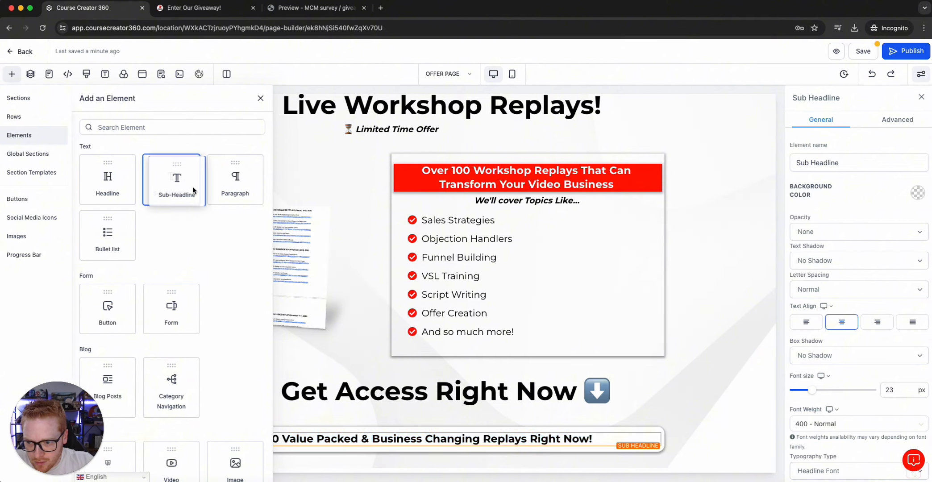
left_click_drag(192, 186, 389, 435)
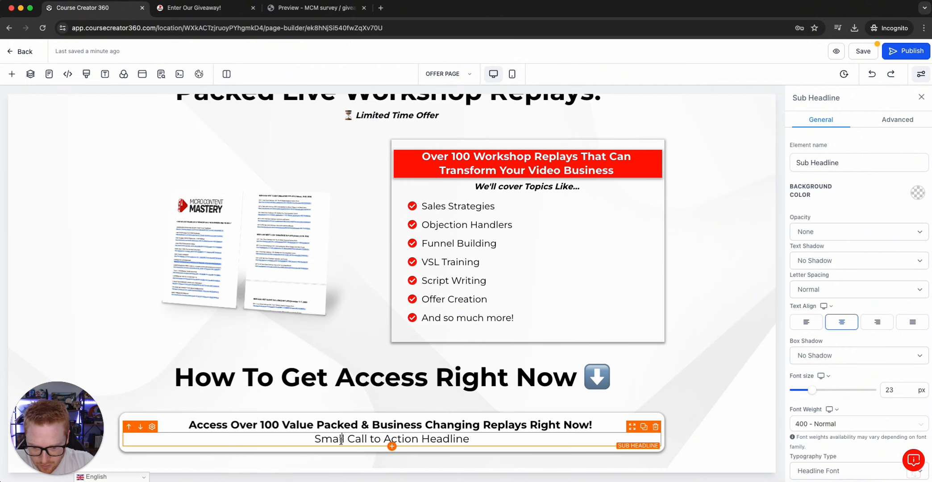
left_click(503, 425)
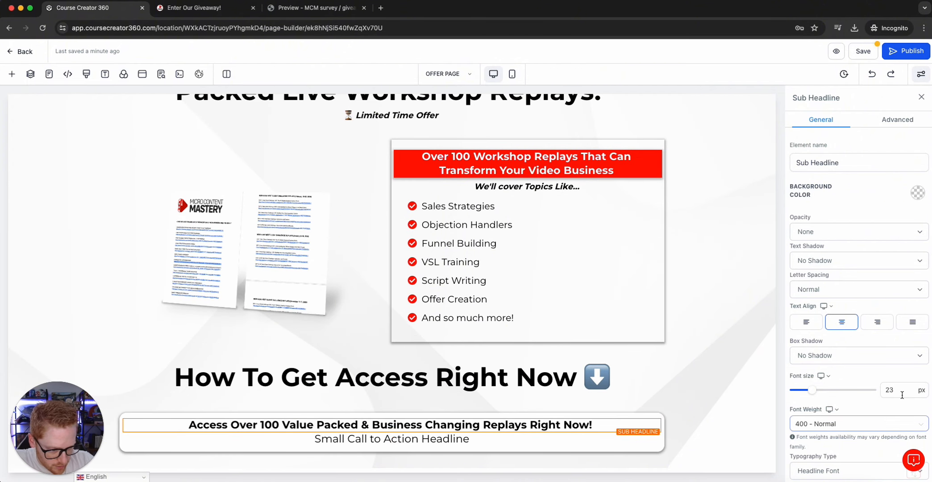
left_click(891, 390)
type("0")
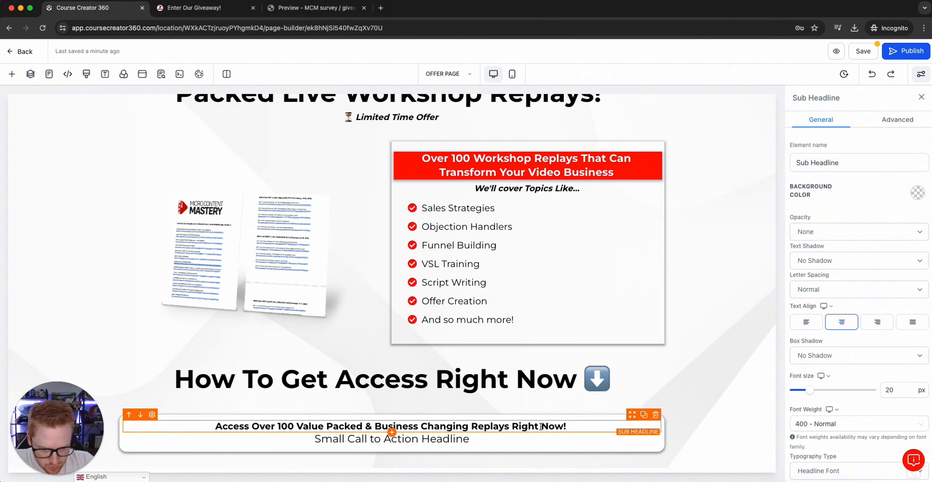
Set the "Small Call to Action Headline" sub-headline's font size to 18px and its top margin to 6px
left_click(443, 439)
left_click(906, 391)
key("BackSpace")
key("BackSpace")
type("15")
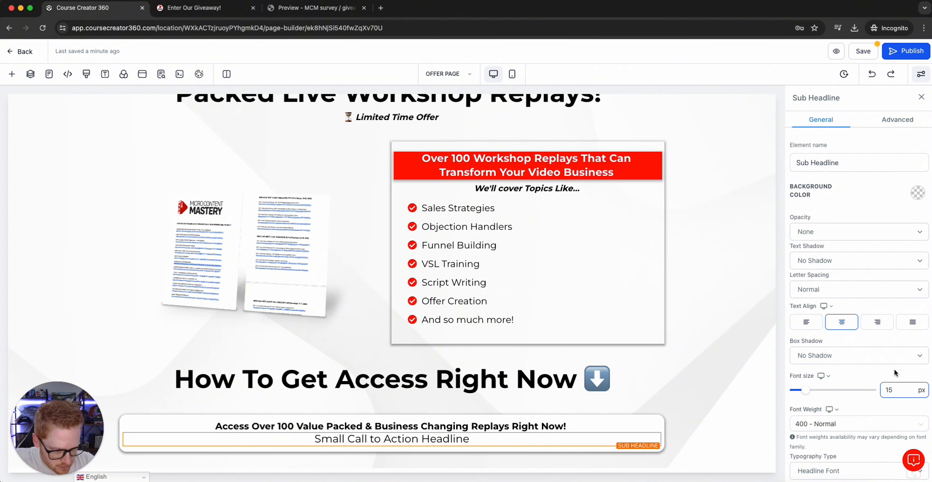
left_click_drag(467, 443, 341, 442)
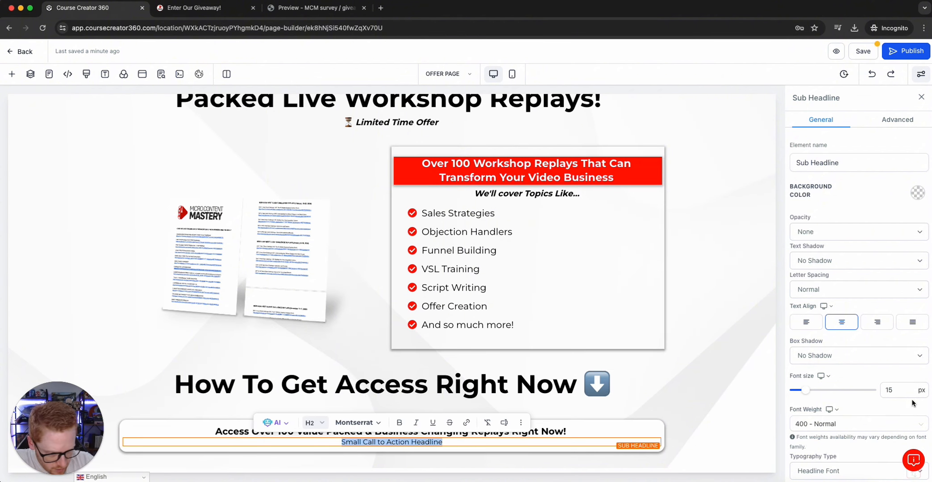
left_click(902, 390)
key("BackSpace")
type("6")
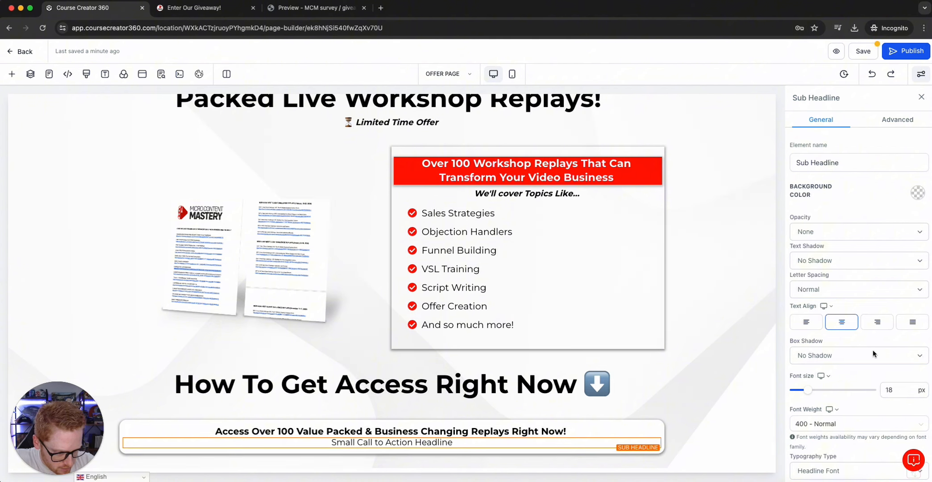
scroll(861, 366, "down", 10)
left_click_drag(828, 412, 831, 413)
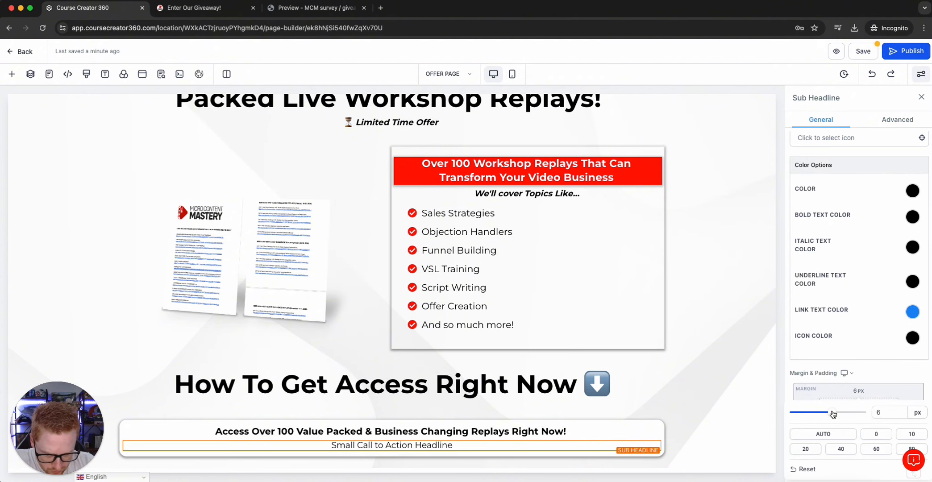
Replace the "Small Call to Action Headline" placeholder with "Just click the RED BUTTON below, join our private community & start watching!"
triple_click(427, 445)
key("BackSpace")
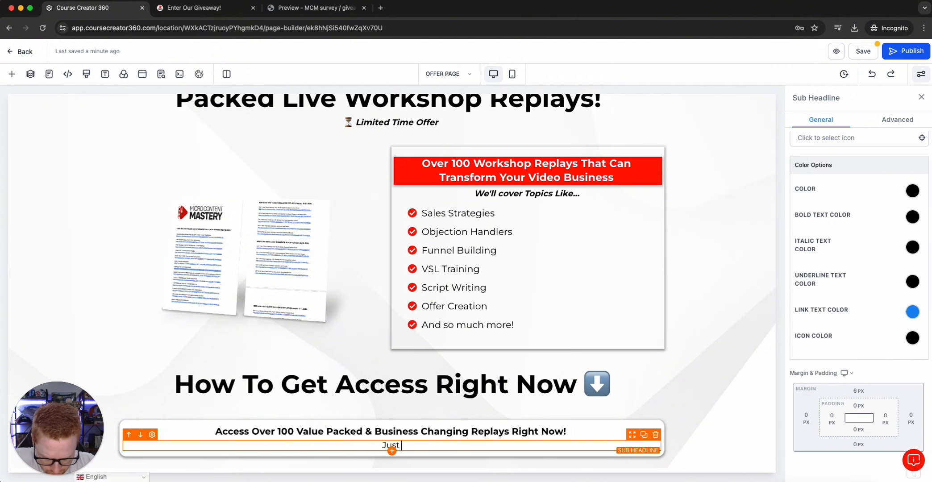
type("Just click the ")
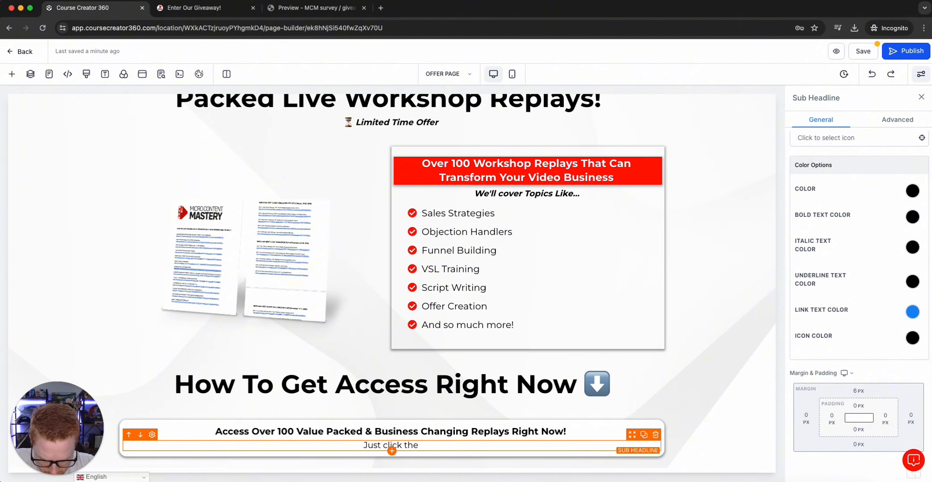
type("RED BUTTO")
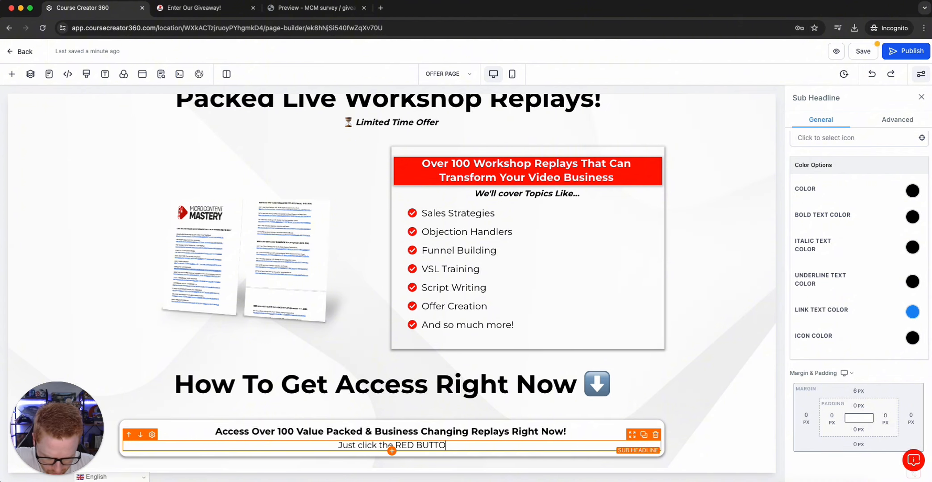
type("N below.")
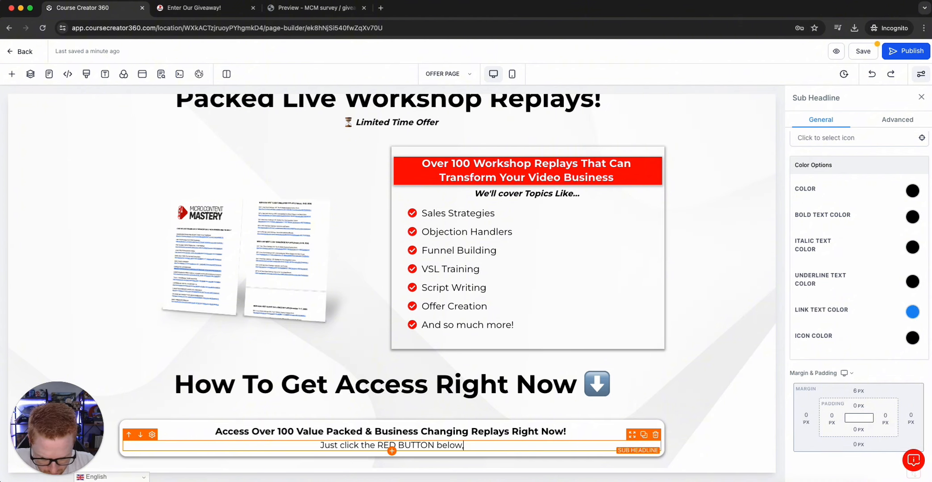
type(" join our ")
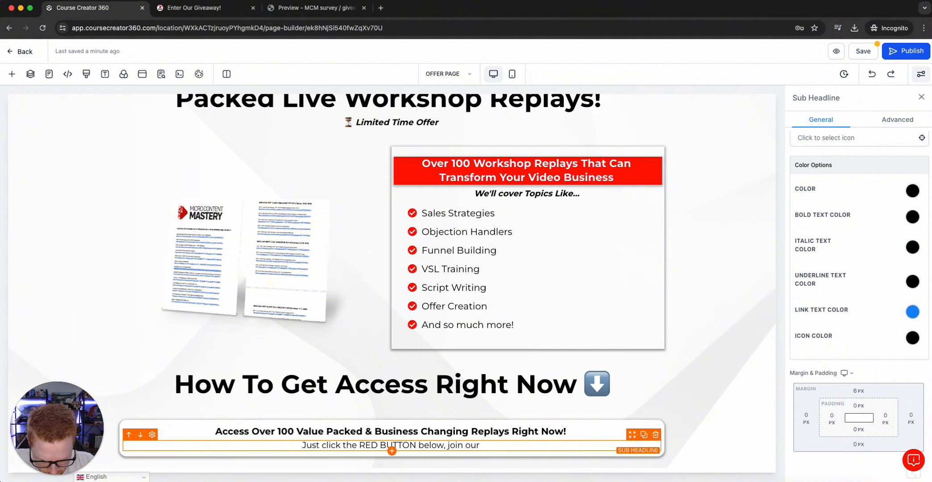
type("private co")
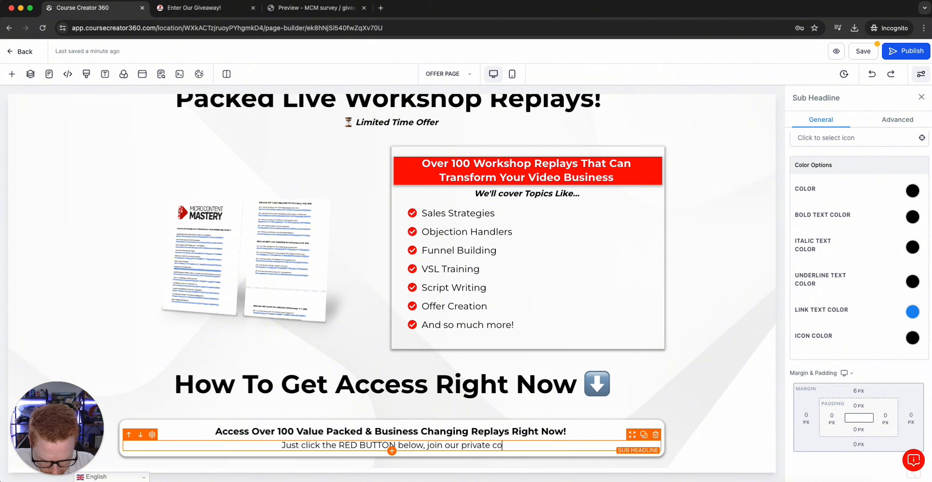
type("mmunoity")
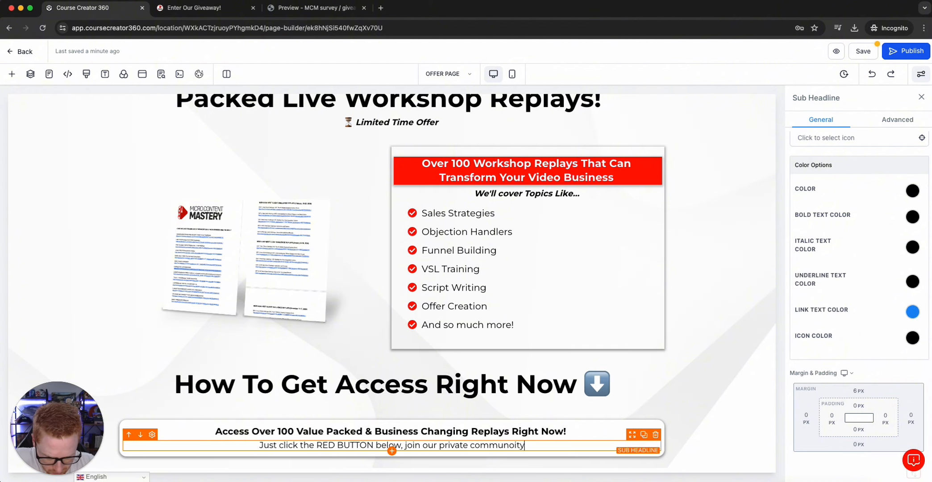
right_click(467, 446)
left_click(543, 289)
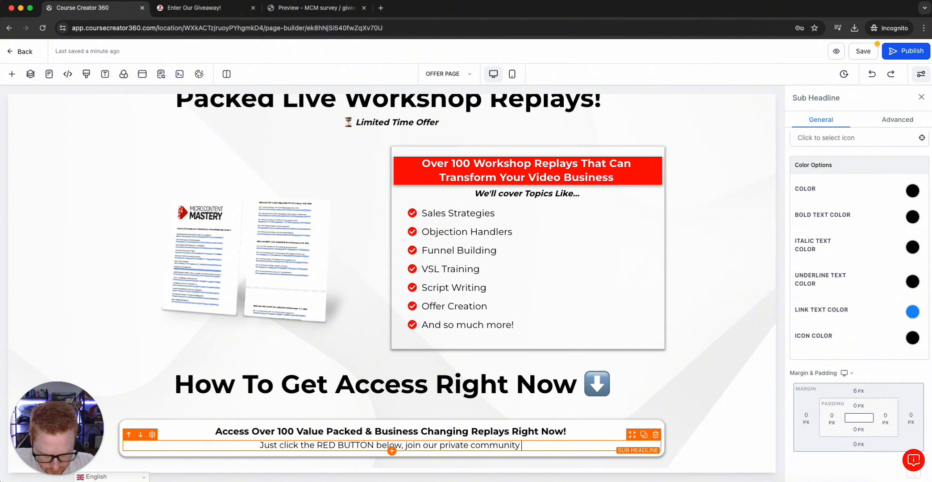
type("& start watchi")
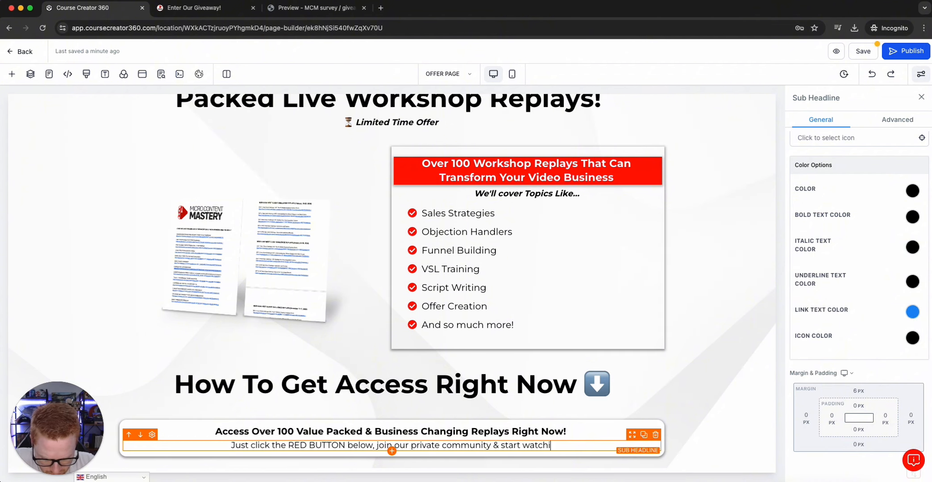
type("ng!")
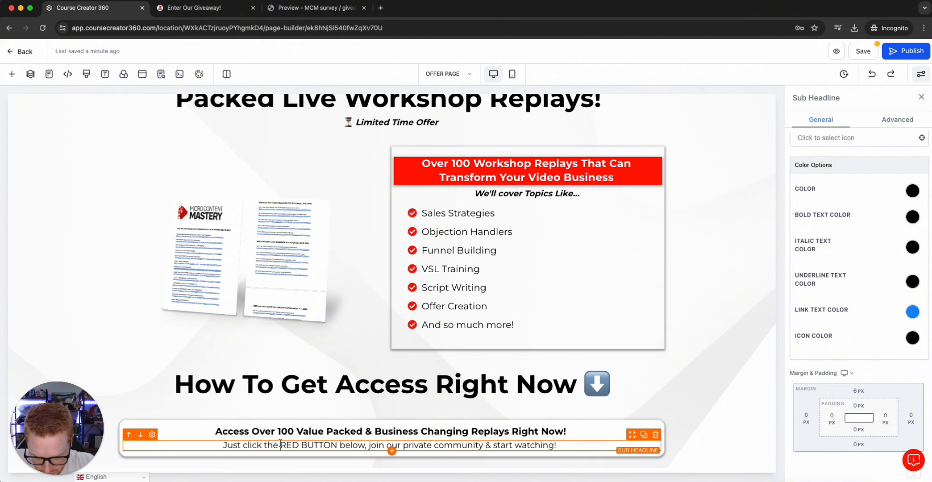
Make "RED BUTTON" bold in the second sub-headline and set its bold text color to the custom bright red
left_click_drag(280, 444, 338, 445)
key("ctrl+b")
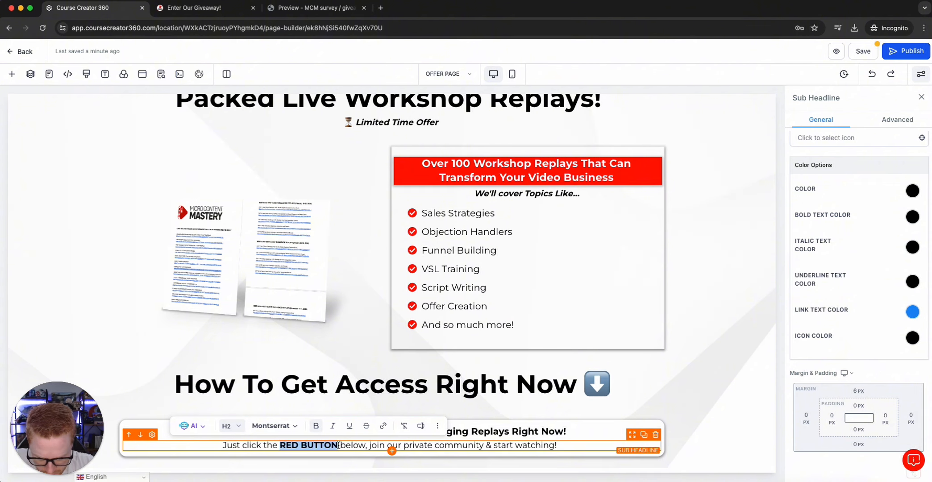
key("ctrl+u")
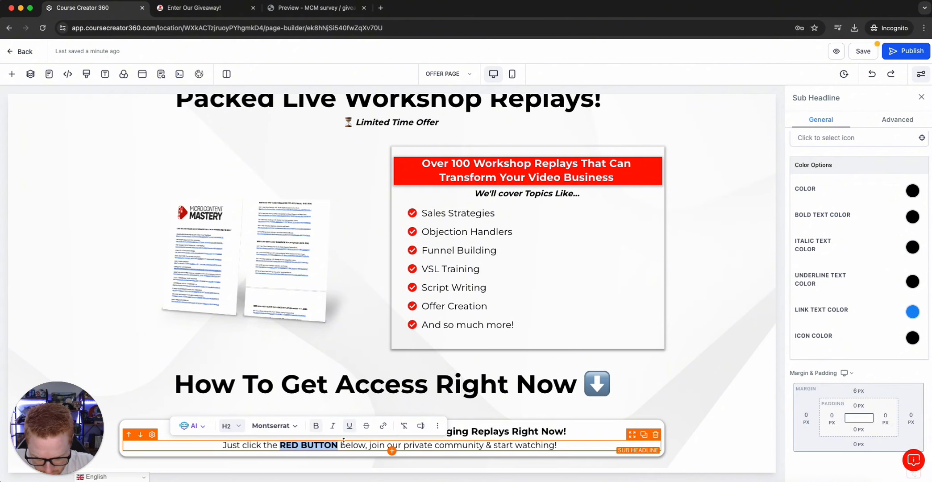
key("ctrl+u")
left_click(912, 217)
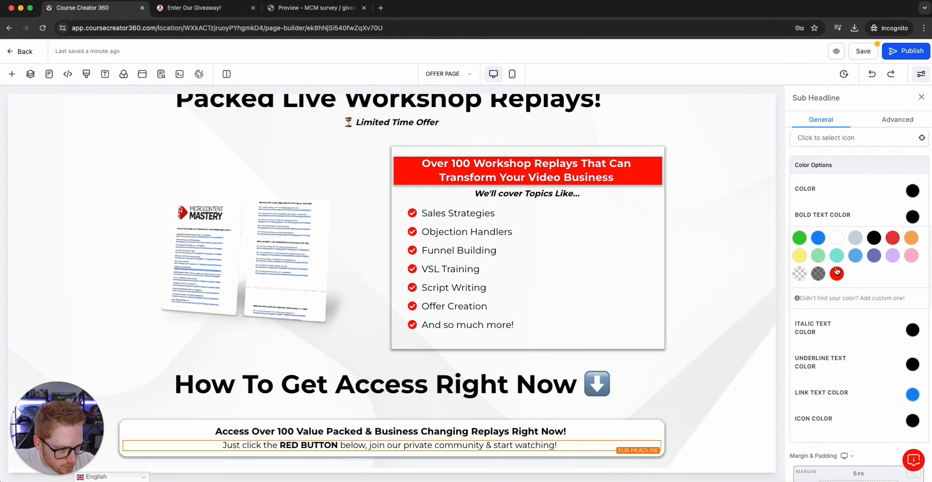
left_click(836, 273)
left_click(677, 413)
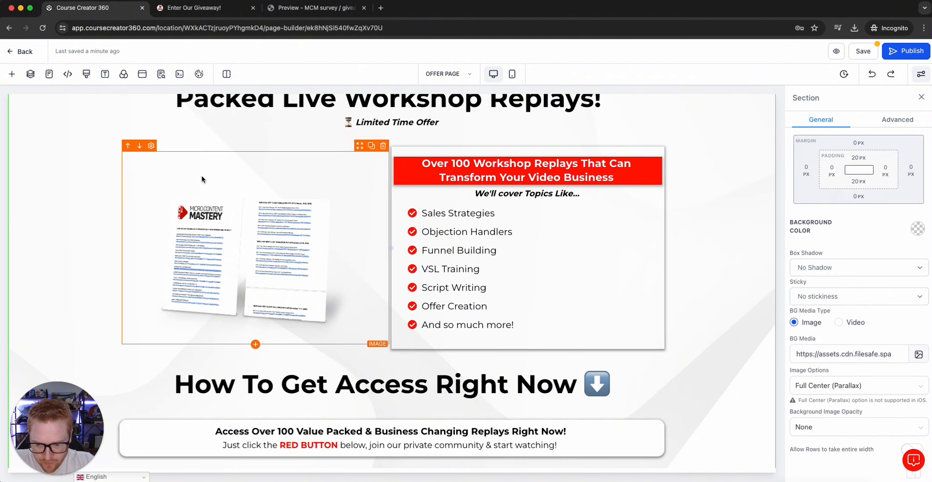
Add a button beneath the sub-headlines in the white box and set its top margin to 18px
left_click(12, 74)
left_click_drag(104, 308, 334, 449)
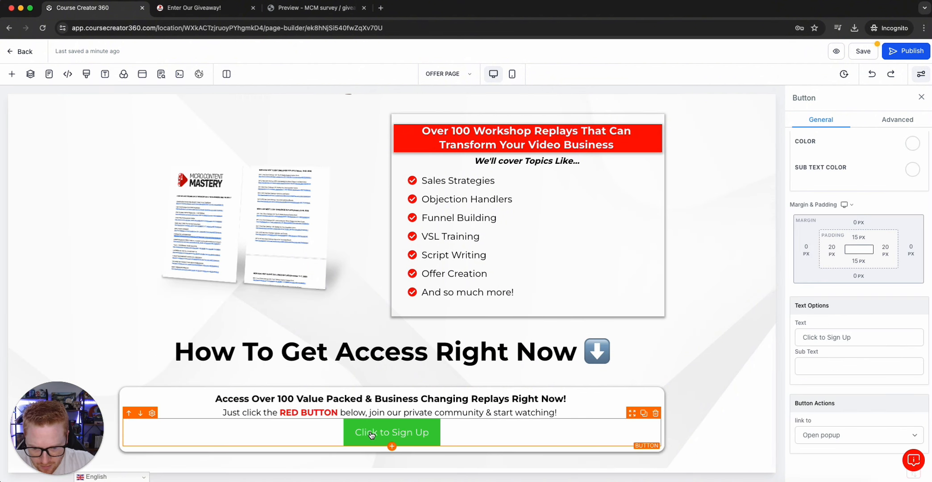
scroll(755, 312, "down", 1)
left_click(856, 222)
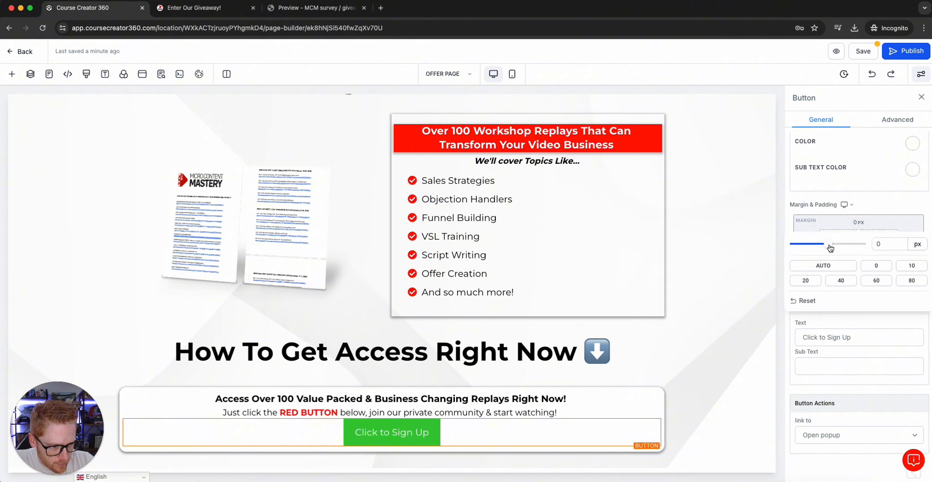
left_click_drag(830, 248, 841, 248)
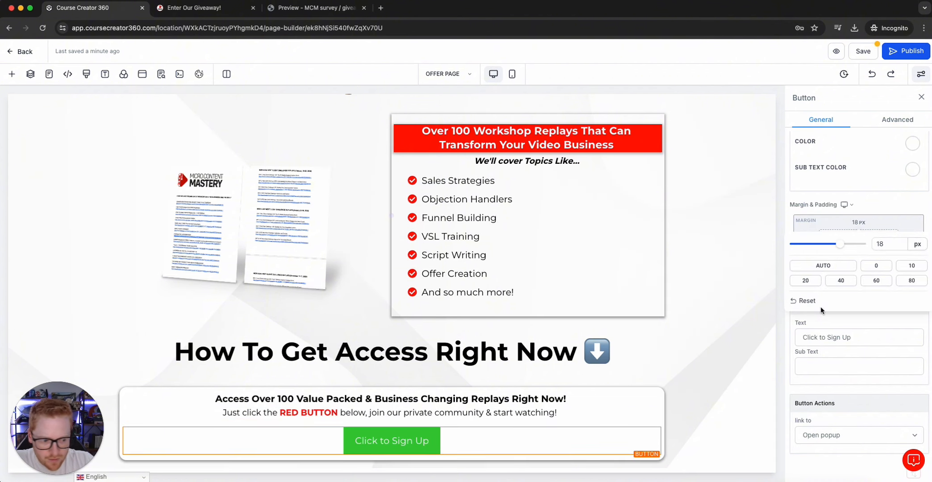
Set the button's action to link to a Website URL that opens in a new tab
left_click(848, 434)
left_click(822, 444)
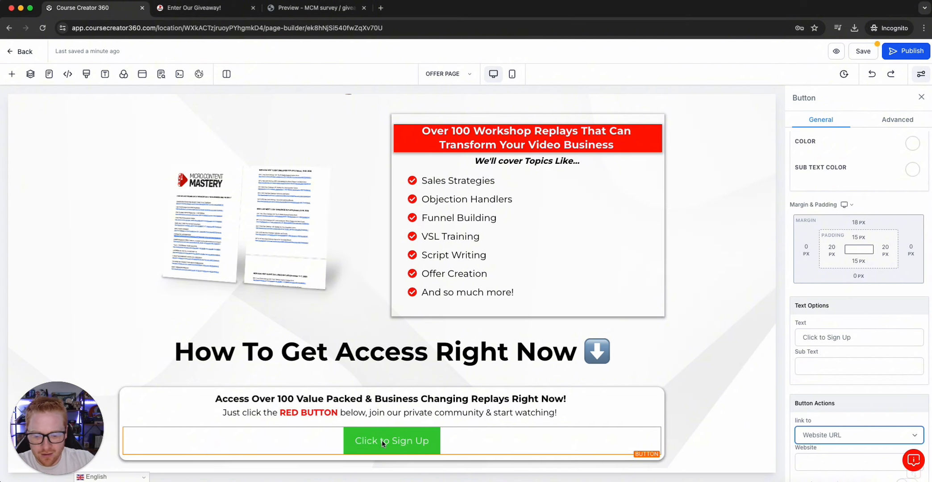
scroll(903, 432, "down", 1)
left_click(897, 412)
left_click(906, 435)
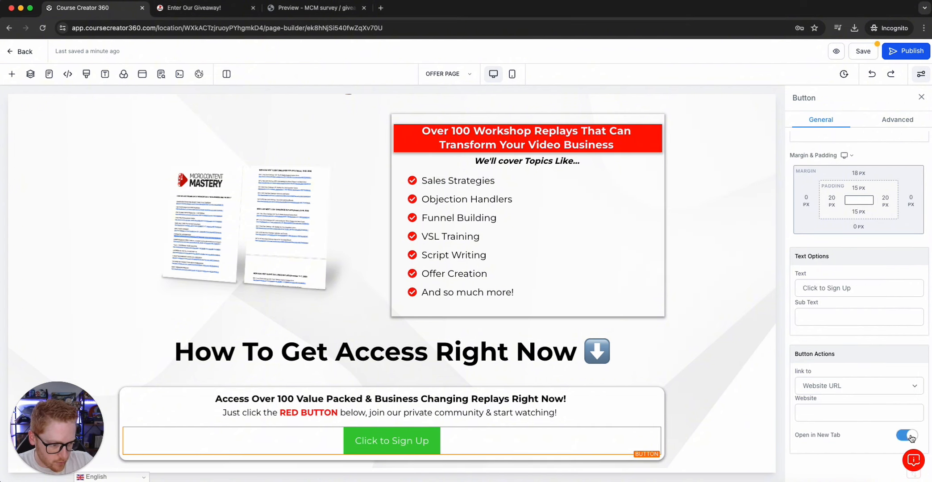
Change the button's text to "Access The Replays HERE!"
scroll(906, 402, "up", 2)
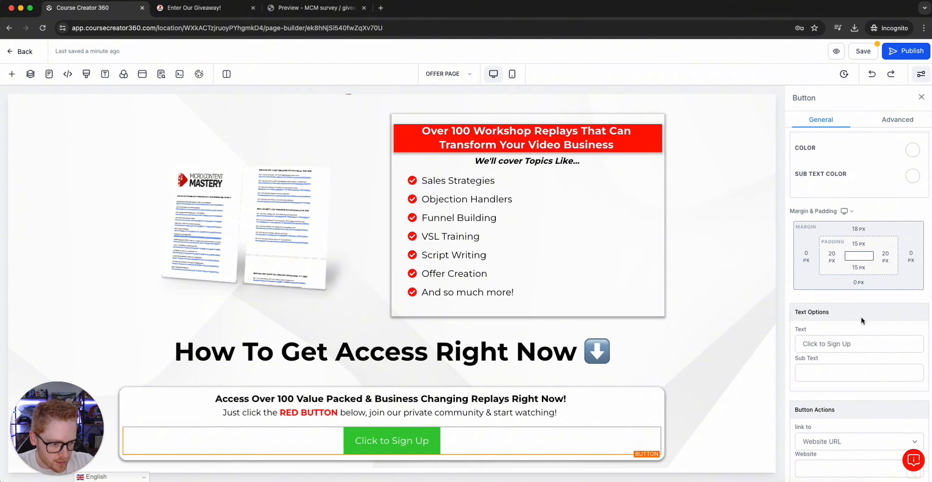
triple_click(828, 343)
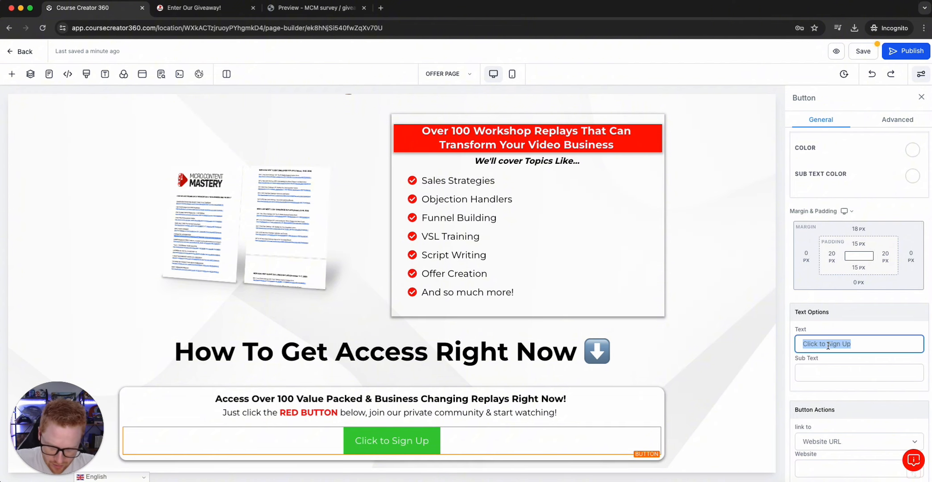
type("Access")
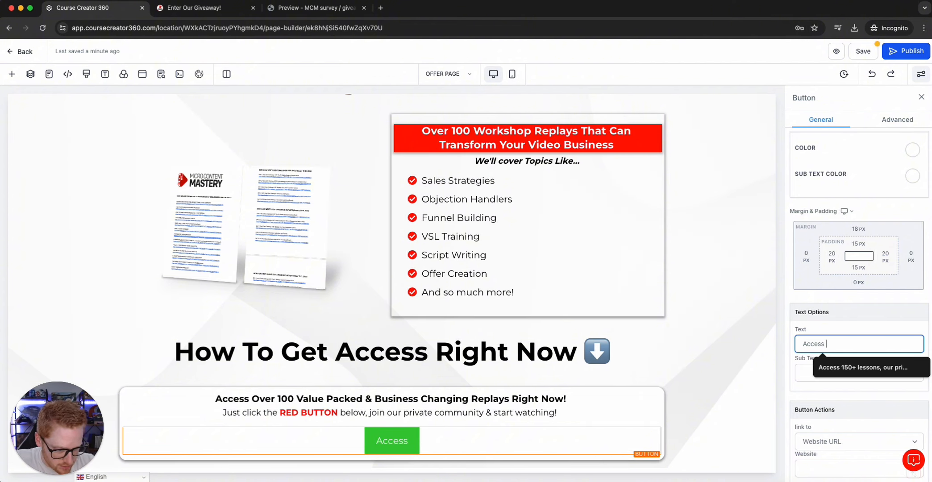
type(" The Re")
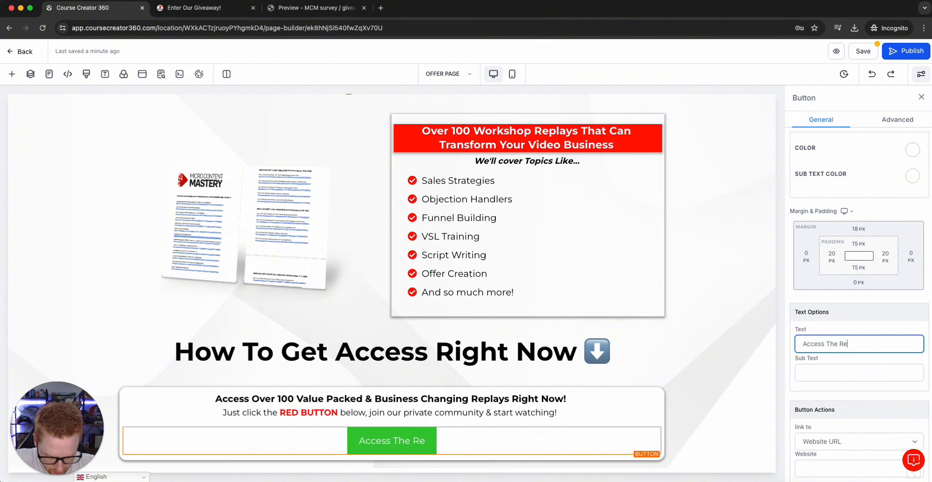
type("play List HERE!")
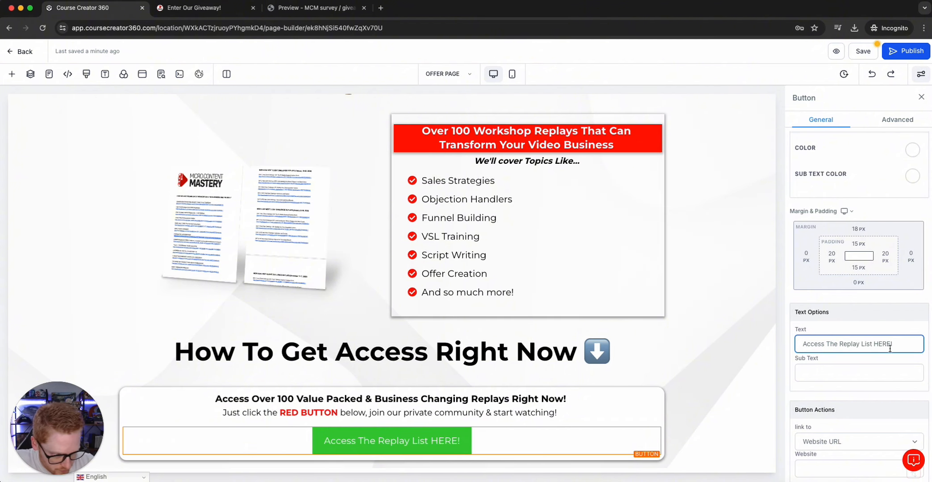
left_click_drag(894, 344, 860, 346)
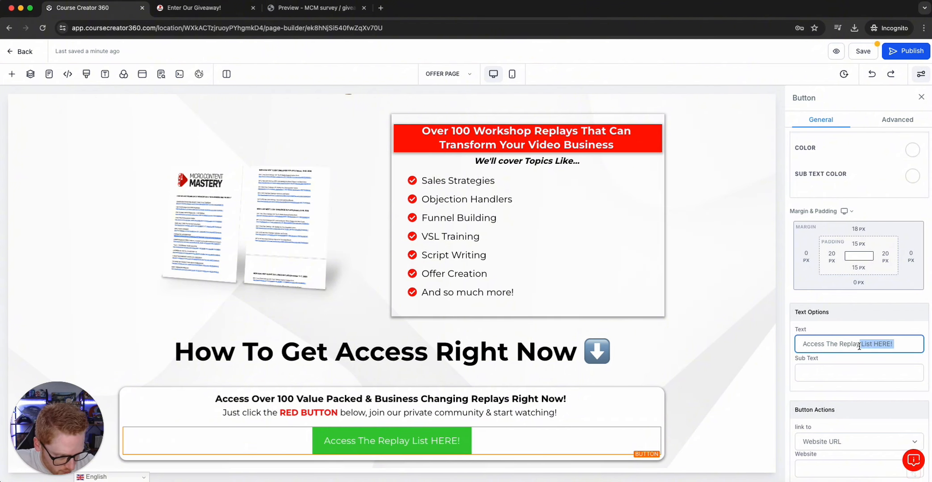
type("s HERE!")
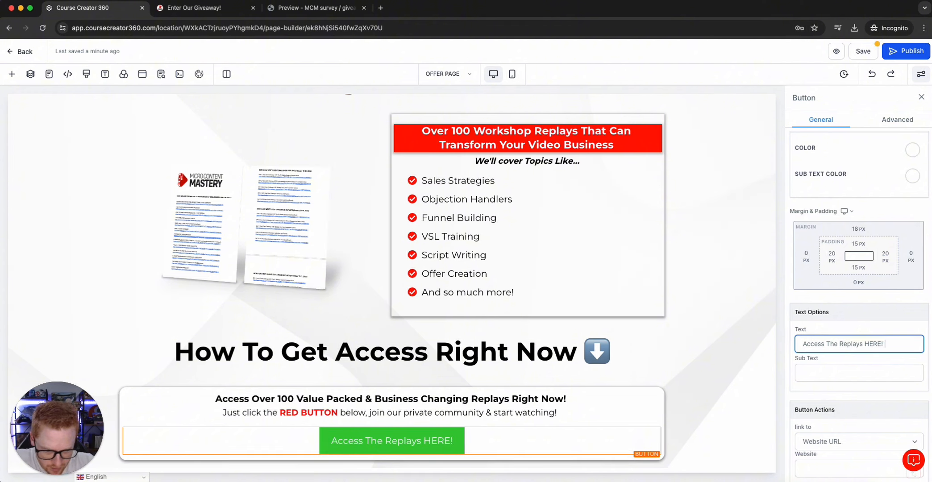
Set the button's background color to the custom bright red and apply the Glow (loop) effect
scroll(885, 182, "up", 2)
scroll(883, 199, "down", 3)
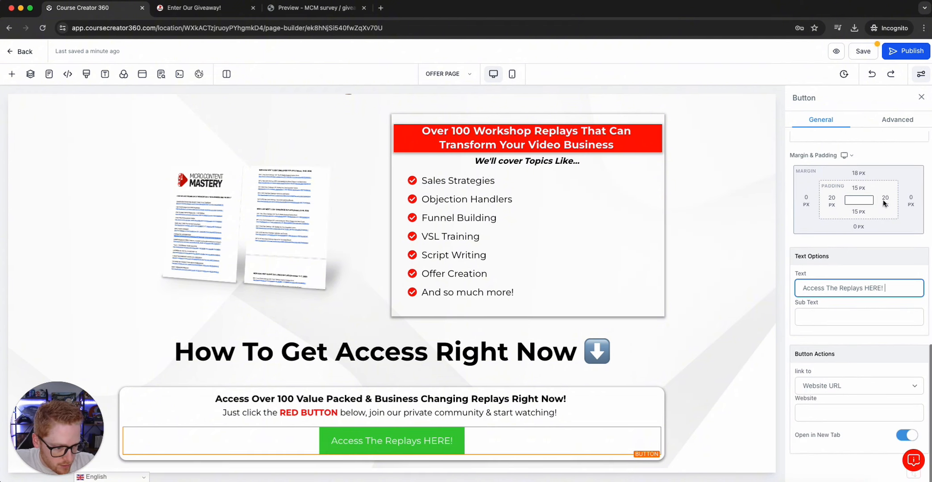
scroll(906, 250, "up", 10)
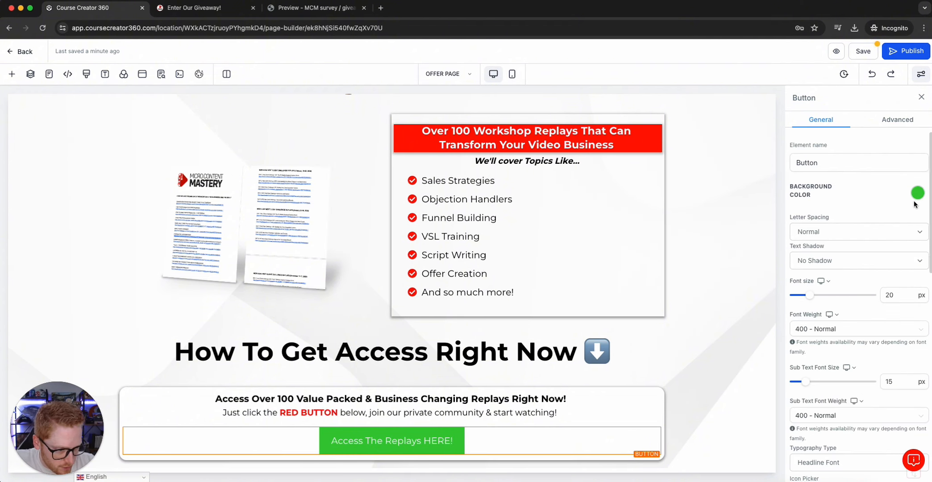
left_click(917, 196)
left_click(833, 252)
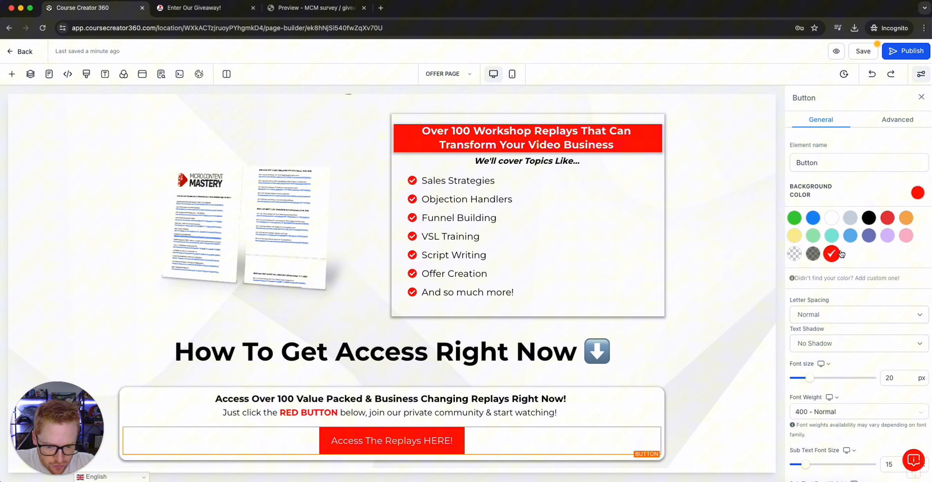
left_click(898, 119)
left_click(819, 212)
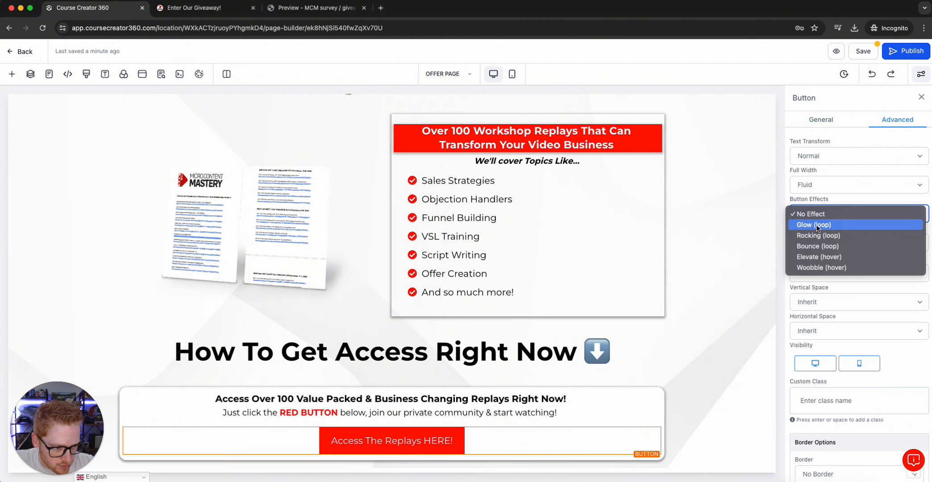
left_click(818, 226)
Give the button a Full Border and make the border color transparent
scroll(840, 288, "down", 3)
left_click(818, 411)
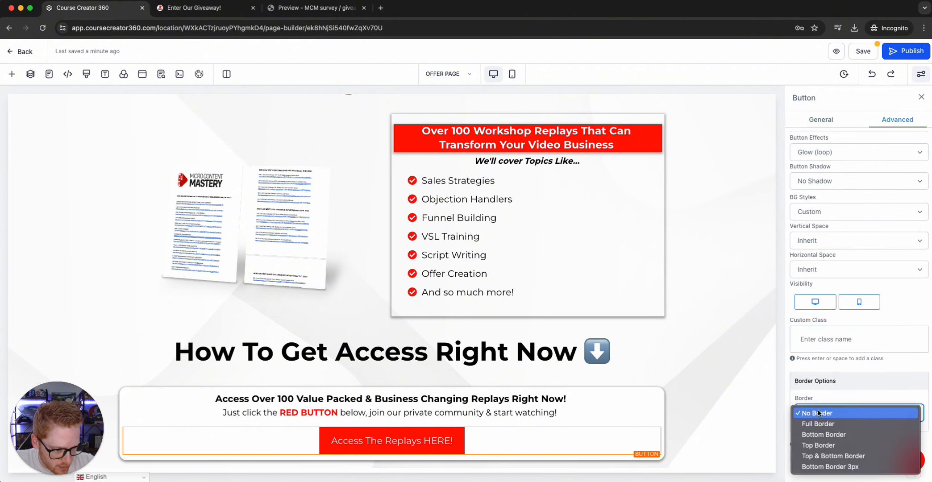
left_click(818, 423)
scroll(851, 353, "down", 3)
left_click(912, 350)
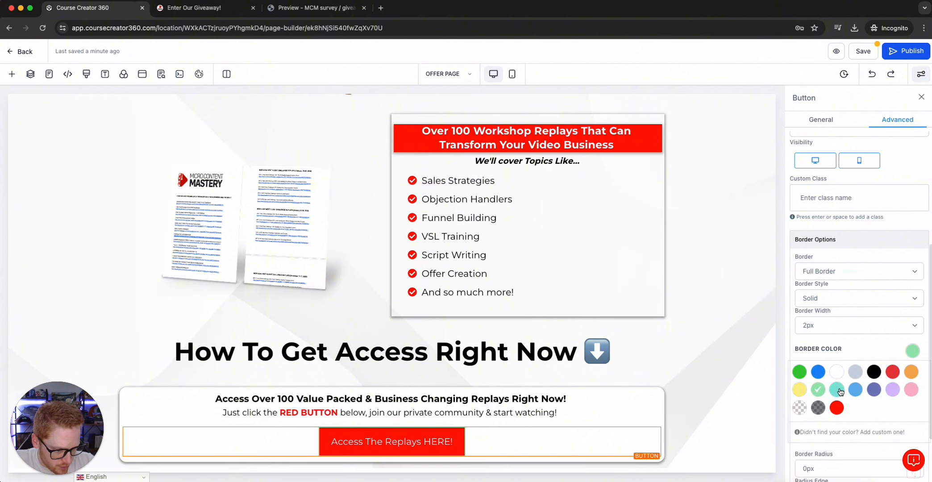
left_click(799, 408)
Round all of the button's corners by increasing its border radius
scroll(849, 353, "down", 2)
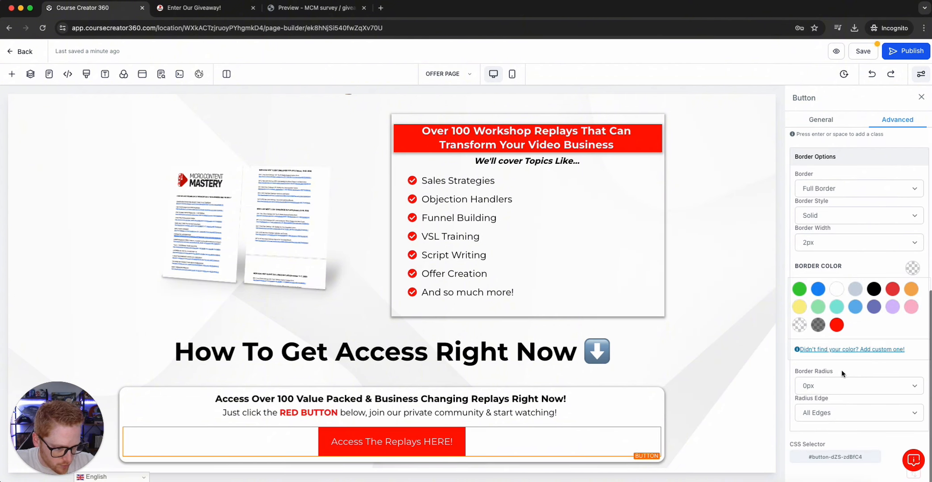
left_click(833, 387)
left_click(828, 461)
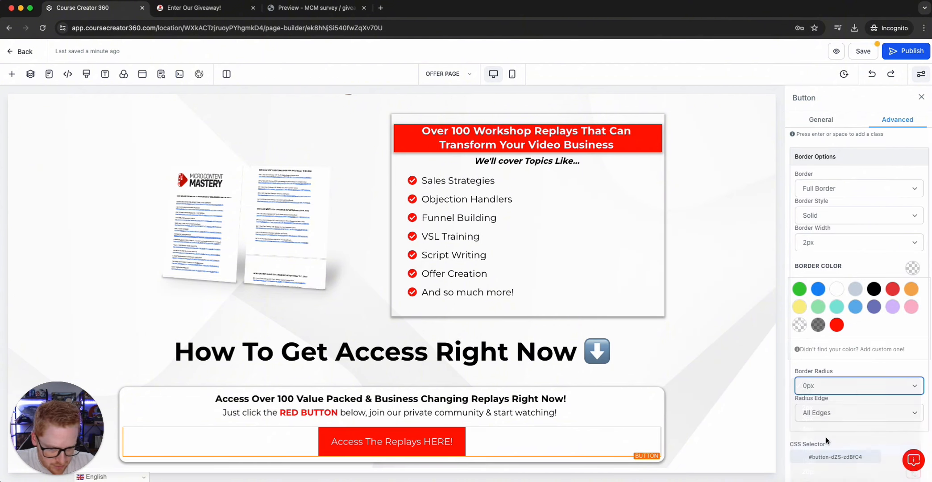
scroll(861, 341, "up", 10)
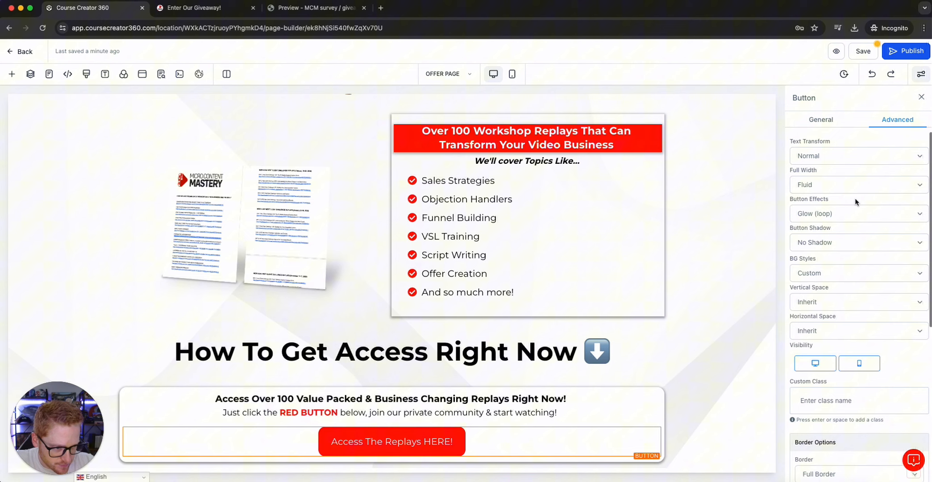
Add the copied yellow as a custom color and apply it to the replay button's sub text
left_click(821, 119)
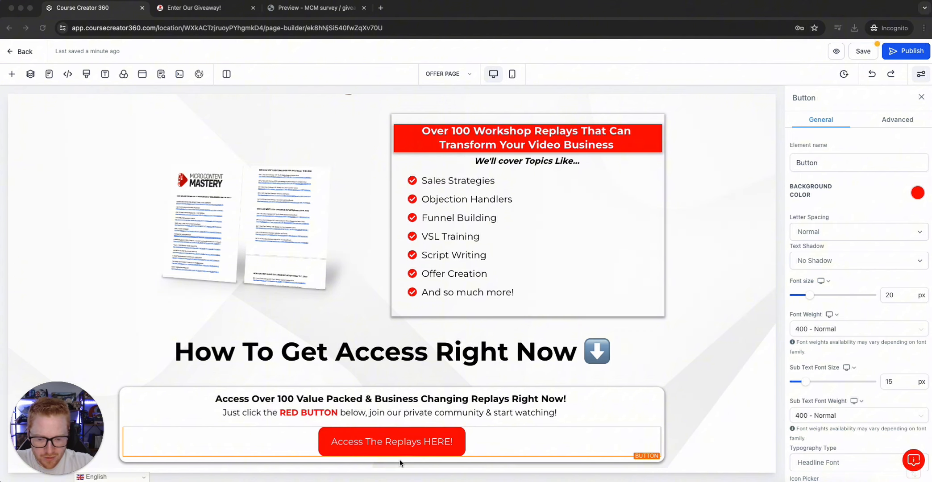
scroll(865, 234, "down", 10)
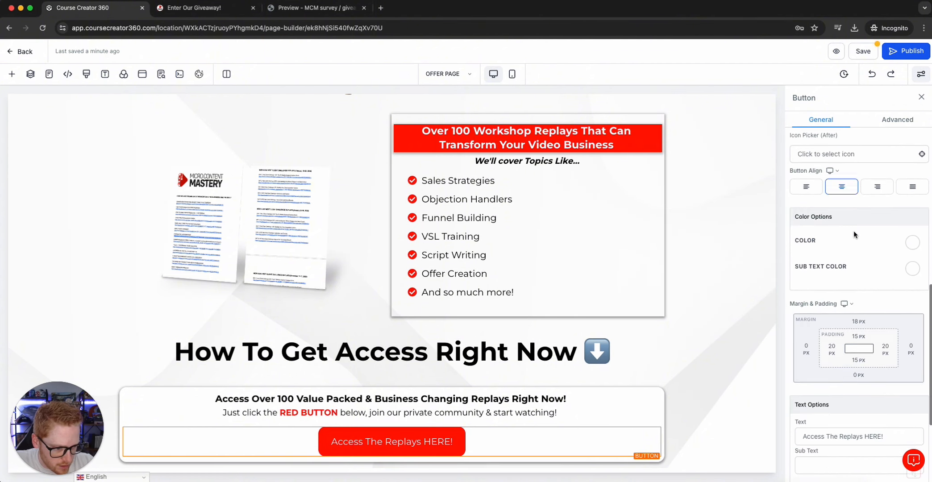
scroll(853, 232, "down", 3)
scroll(854, 232, "up", 1)
left_click(913, 209)
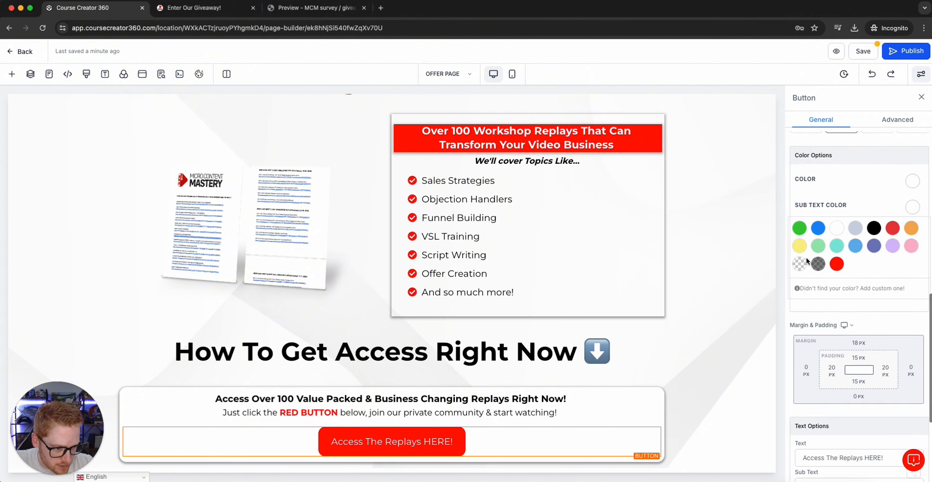
left_click(831, 289)
left_click_drag(824, 322, 807, 324)
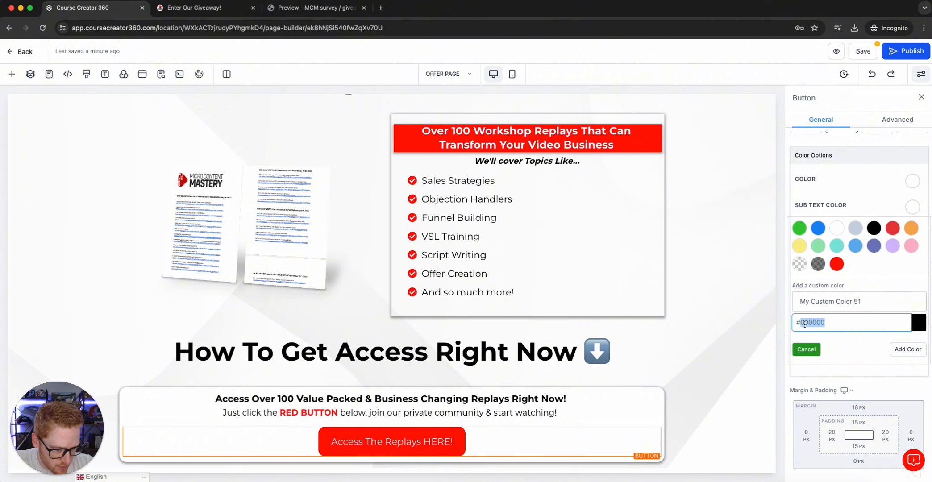
key("super+v")
left_click(901, 351)
Add the arrow-alt-circle-right icon after the button's text, finding it with the search term "arrow"
scroll(869, 269, "up", 1)
scroll(868, 268, "down", 2)
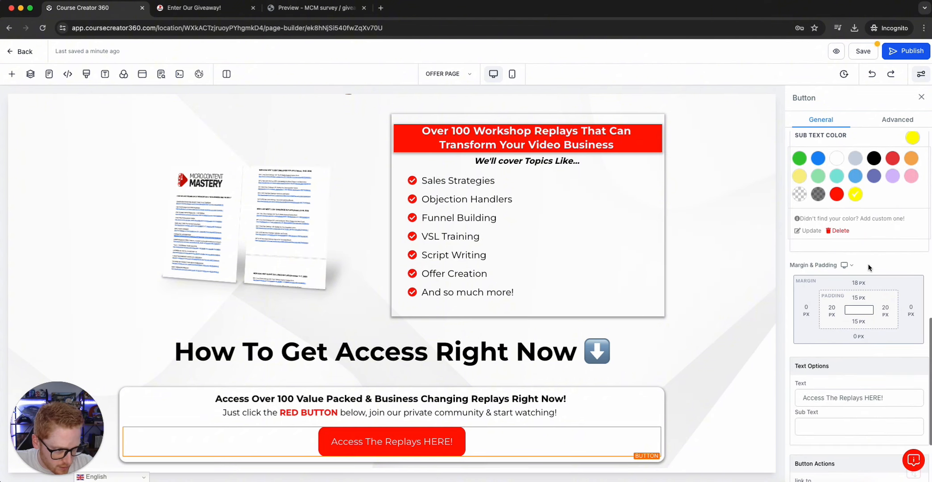
scroll(869, 268, "down", 2)
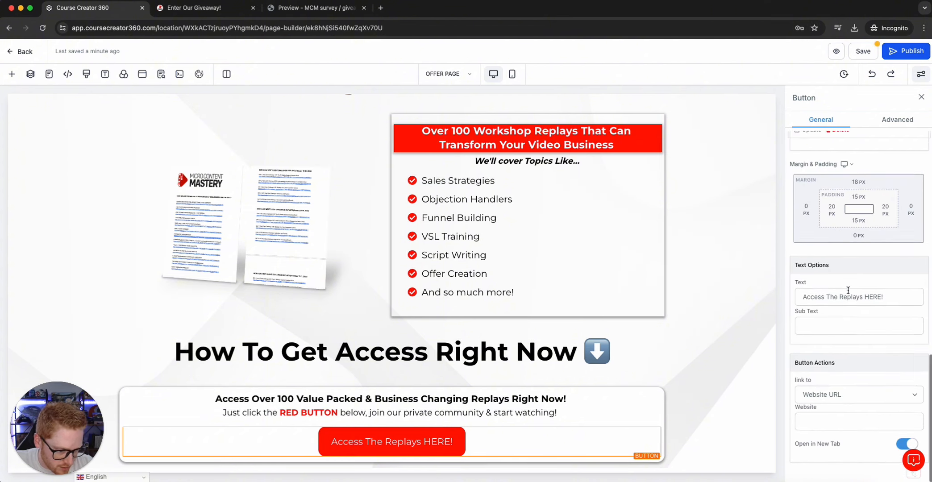
scroll(848, 290, "up", 5)
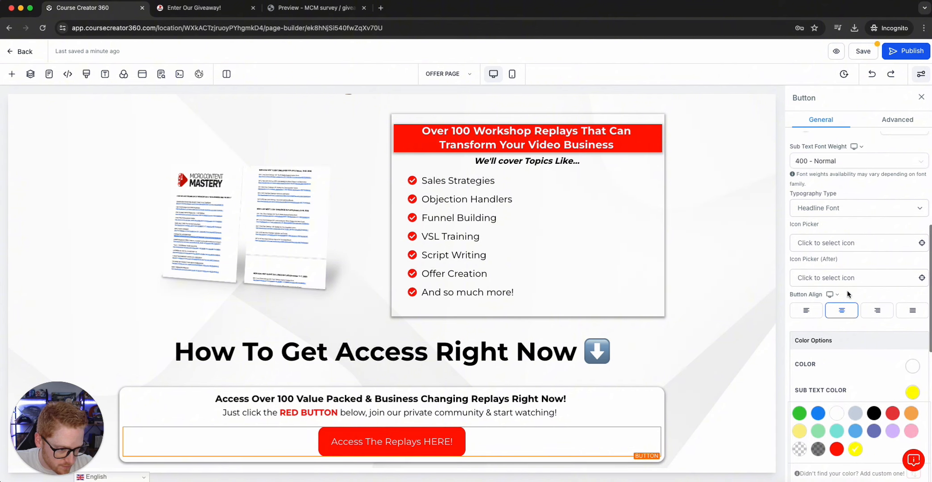
scroll(847, 294, "up", 3)
scroll(830, 332, "down", 1)
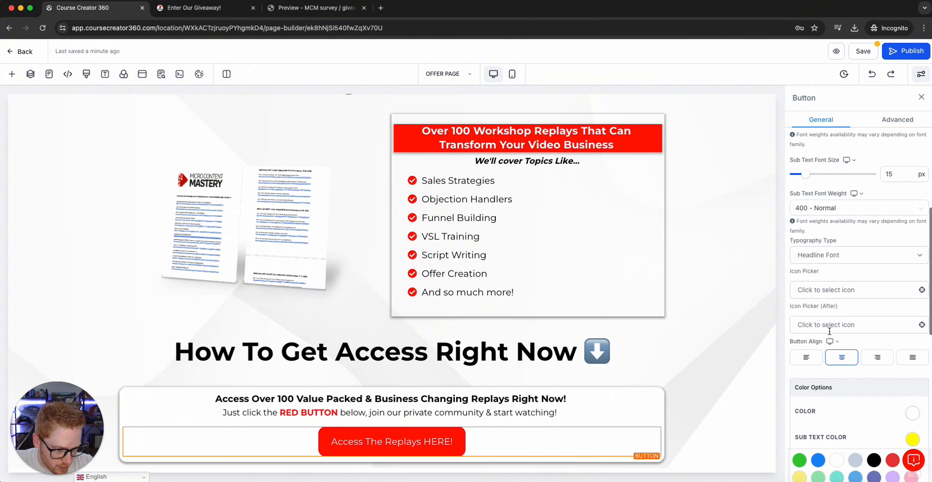
left_click(830, 326)
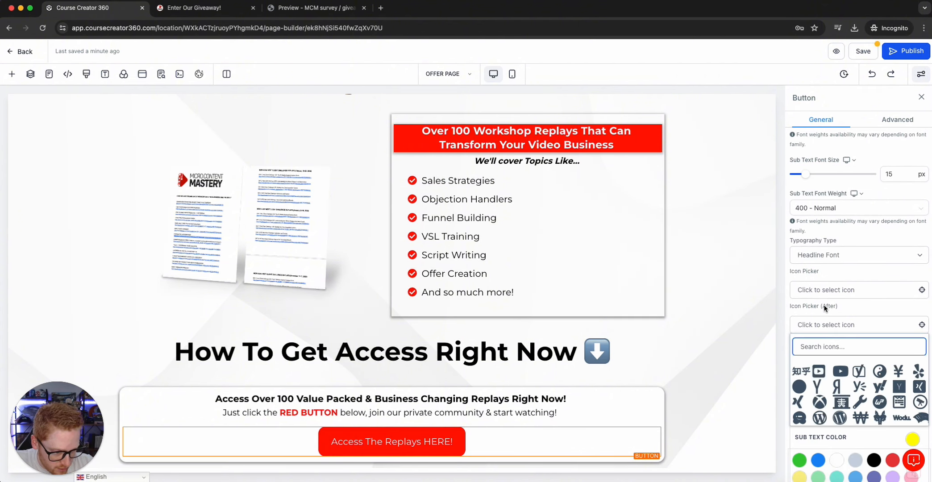
type("arrow")
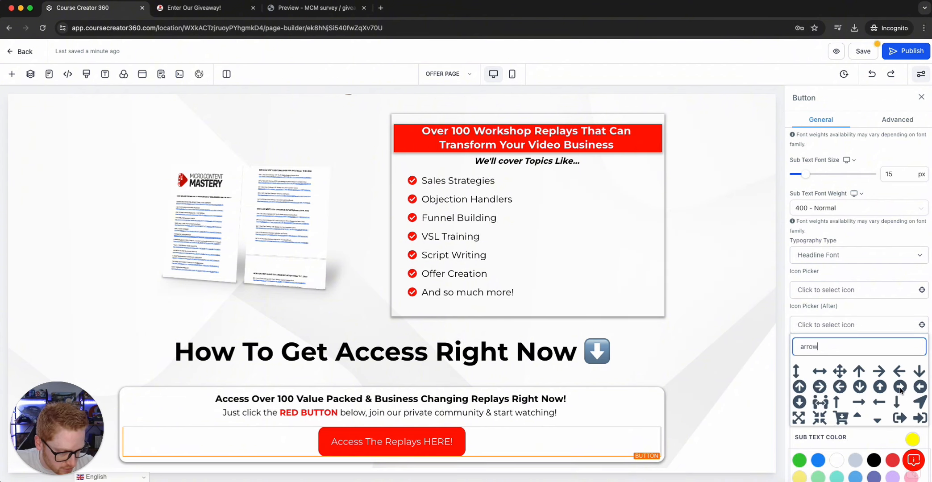
left_click(899, 388)
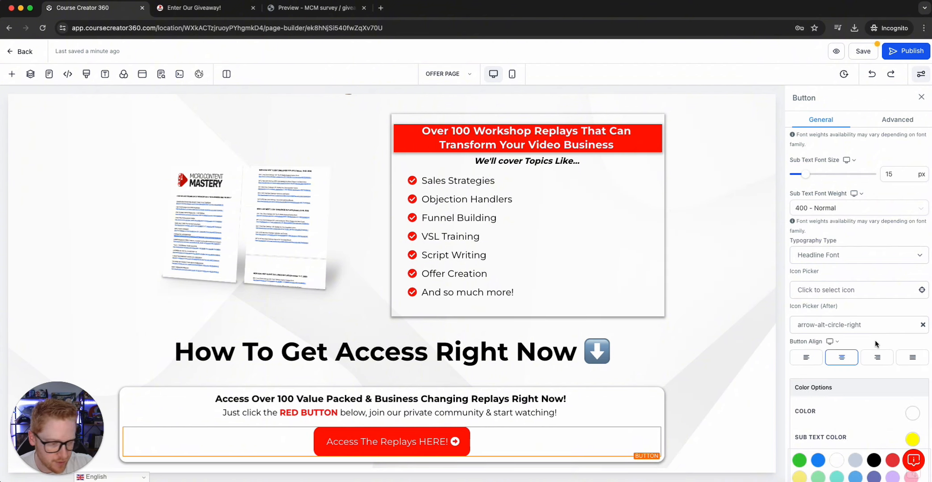
Set the button's font weight to 700 - Bold and its sub text font weight to 600 - Semi-Bold
scroll(860, 303, "up", 5)
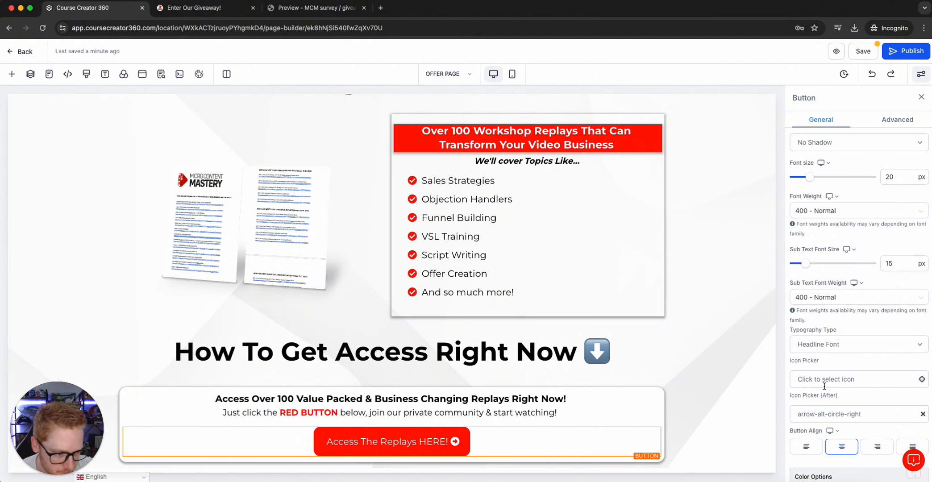
left_click(828, 211)
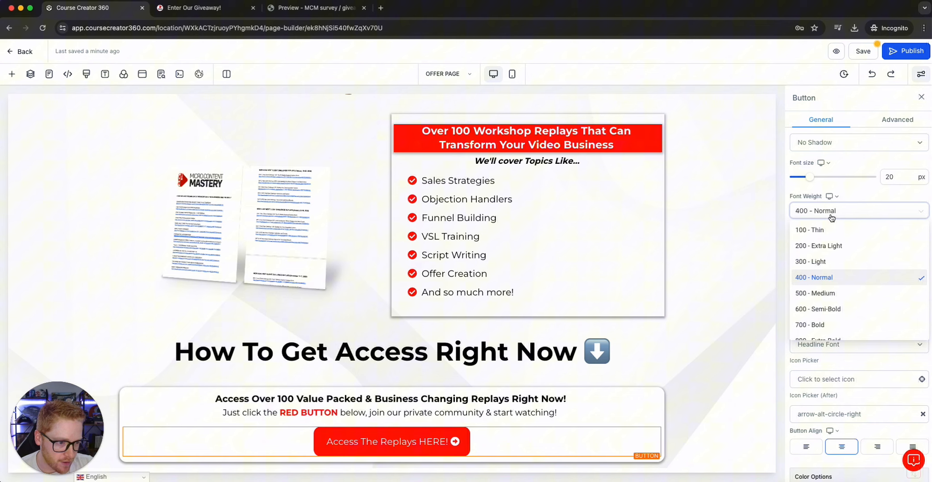
left_click(828, 301)
scroll(826, 304, "down", 1)
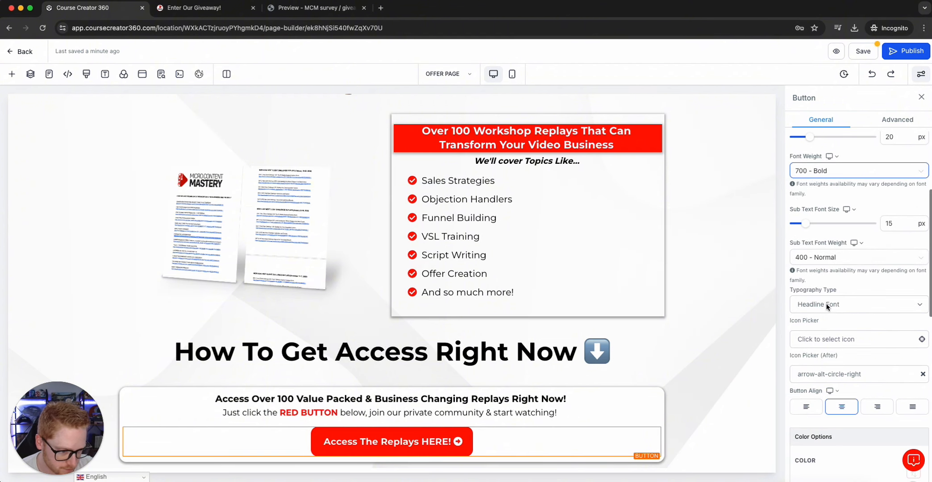
left_click(829, 261)
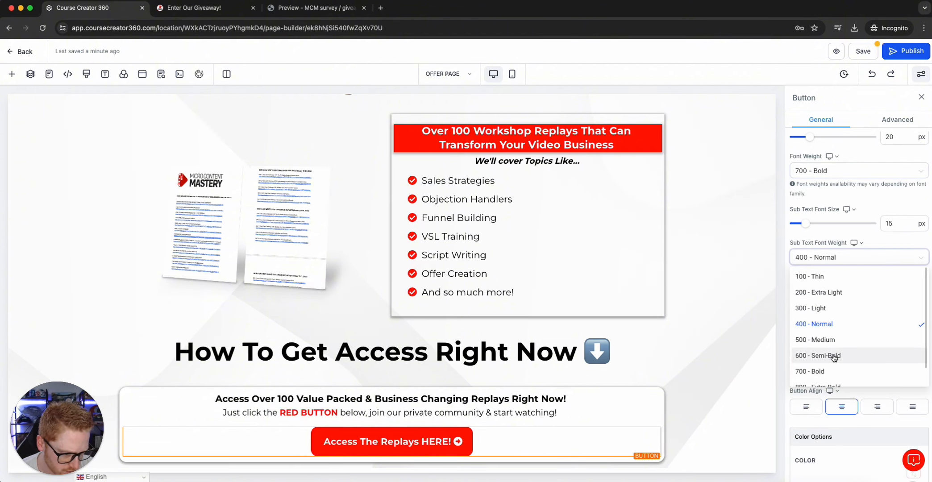
left_click(833, 357)
Set the button's font size to 35 px and its sub text font size to 20 px
scroll(869, 305, "down", 5)
scroll(868, 308, "up", 10)
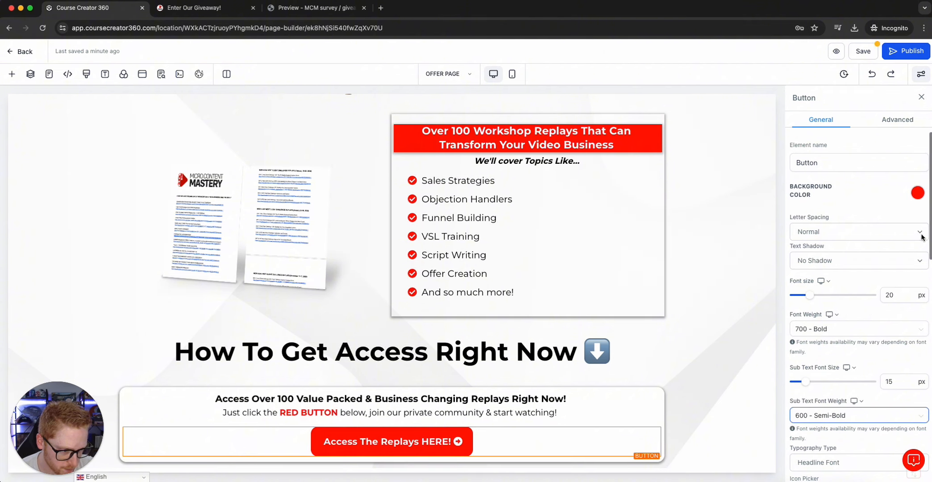
left_click(896, 297)
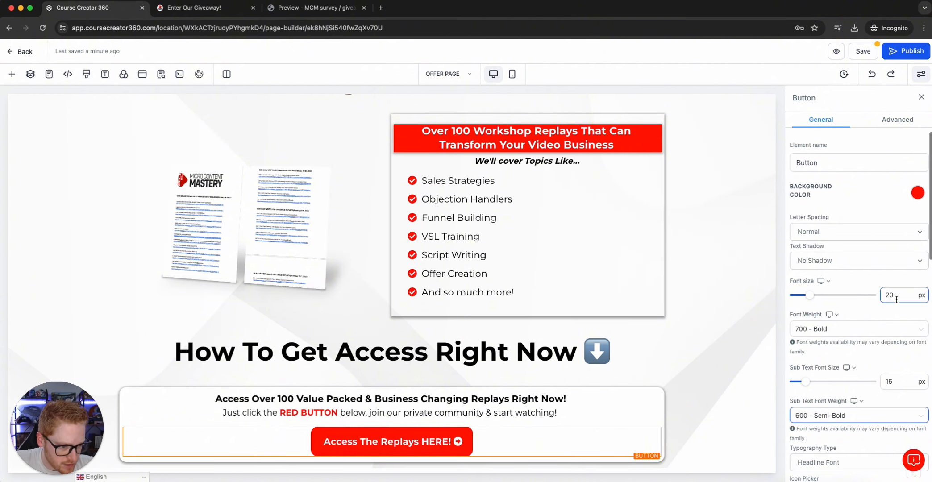
left_click_drag(896, 297, 883, 298)
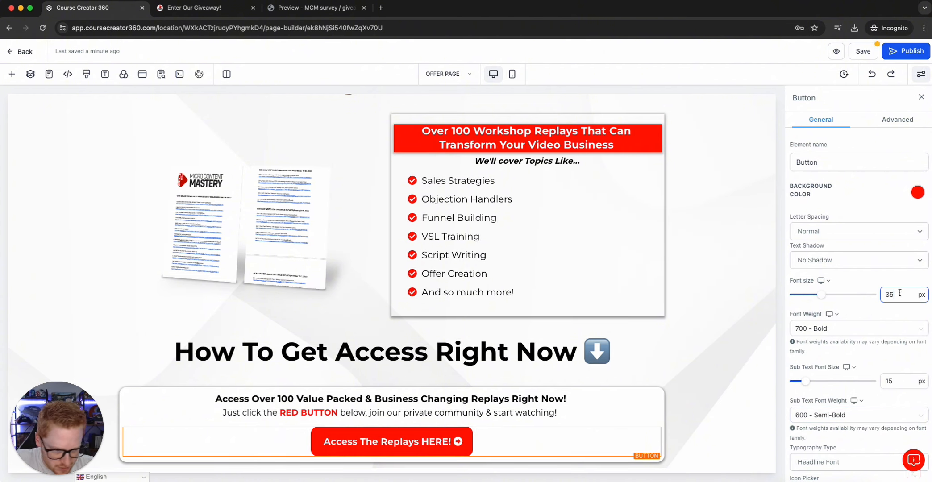
left_click_drag(901, 294, 886, 280)
scroll(894, 275, "down", 3)
left_click(896, 277)
scroll(857, 308, "down", 5)
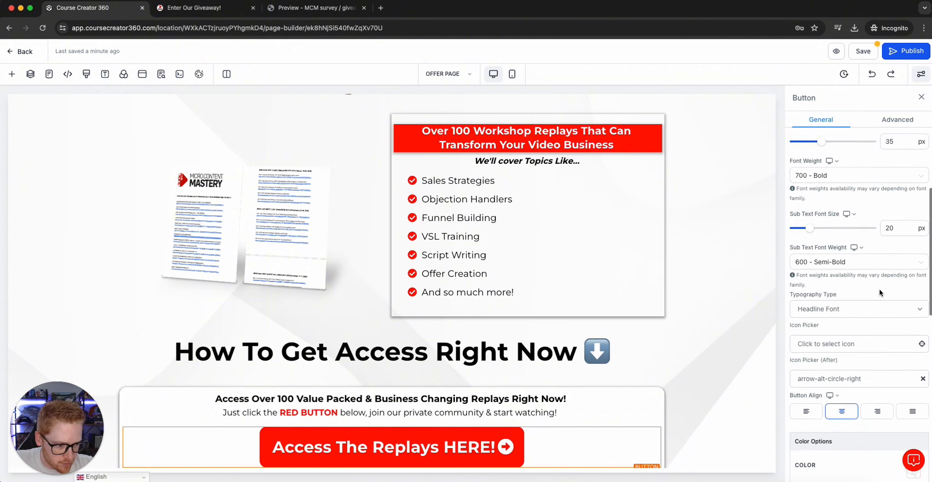
Enter "100+ value packed workshop repalys" as the button's sub text
scroll(850, 313, "up", 4)
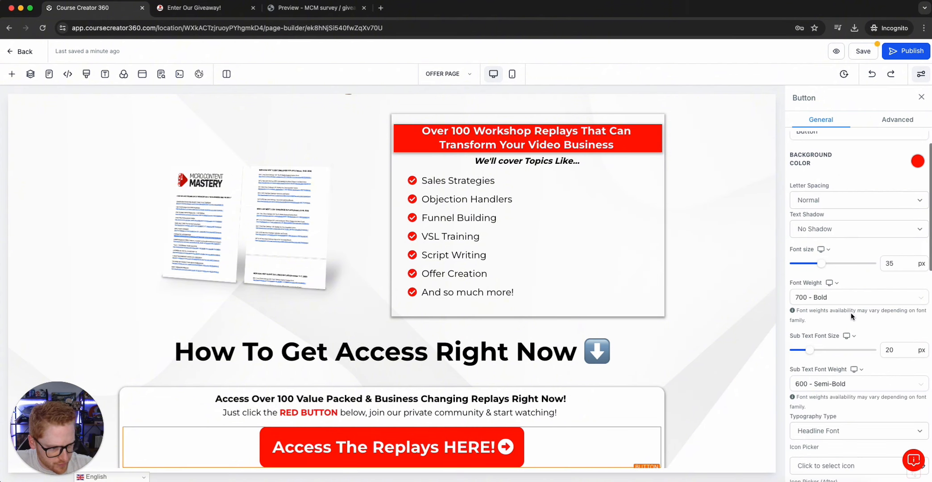
scroll(850, 313, "down", 10)
scroll(835, 320, "up", 1)
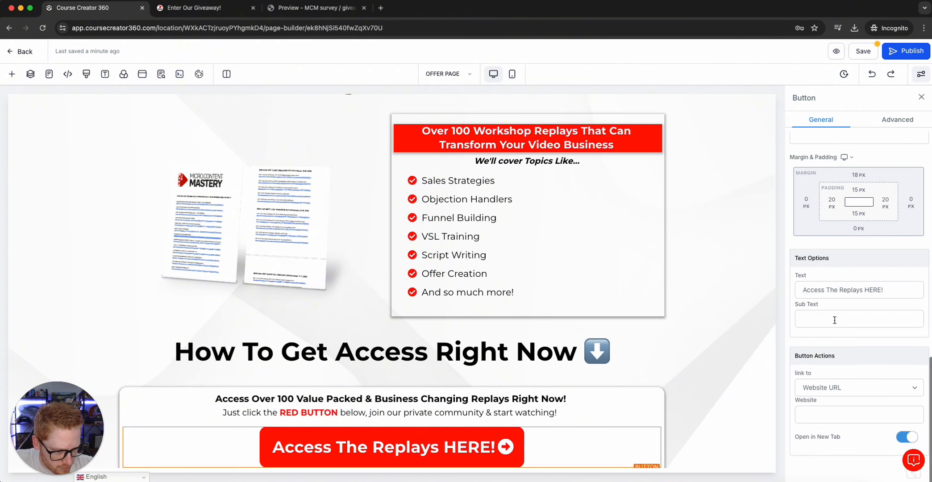
left_click(835, 319)
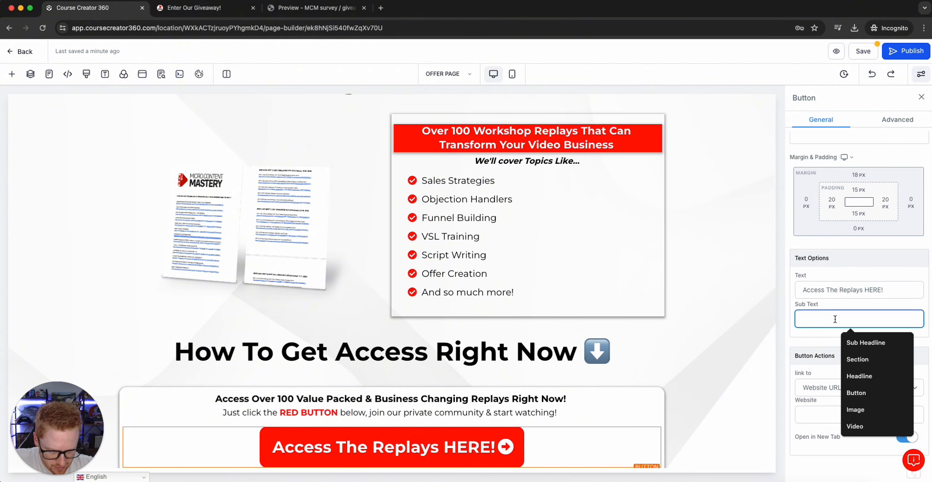
type("100+")
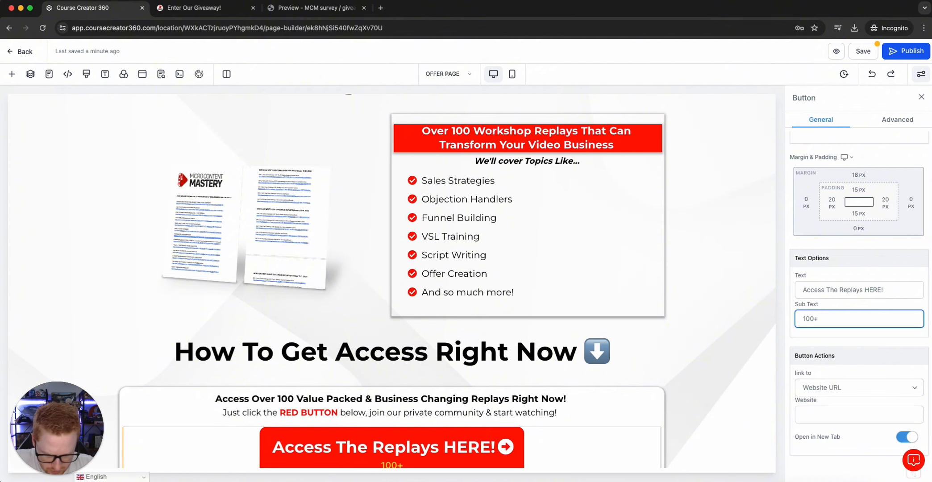
type(" value packed ")
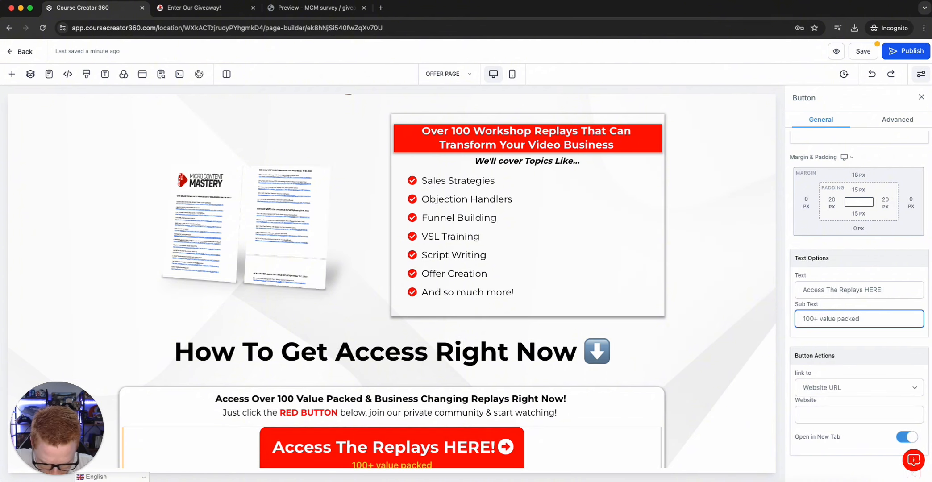
type("workshop repaly")
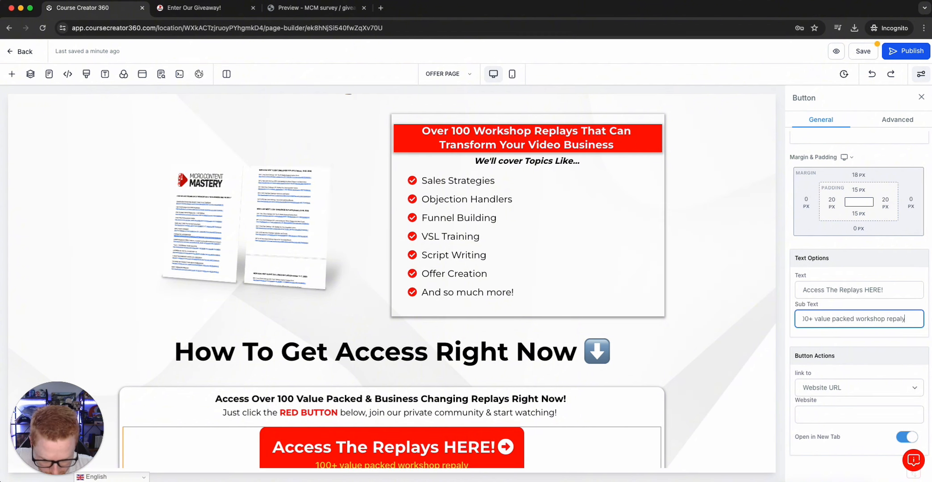
type("s")
left_click(753, 291)
scroll(538, 357, "down", 1)
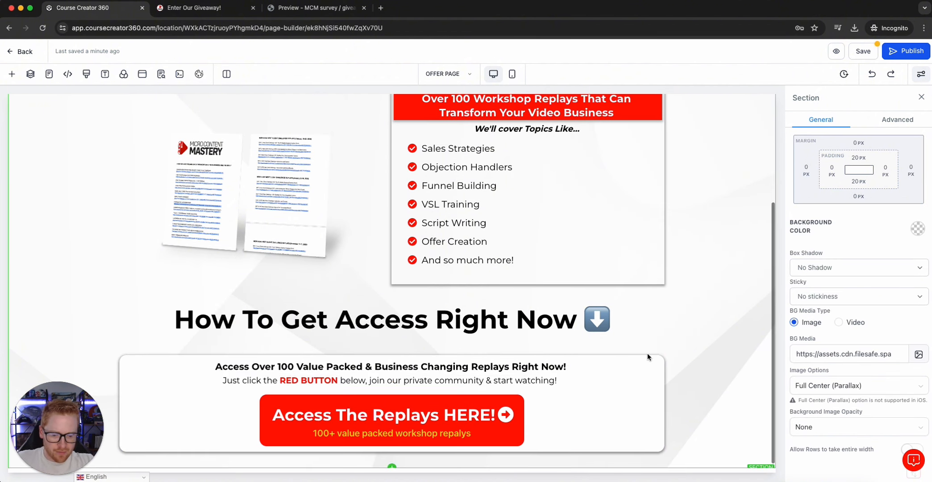
Change the replay button's border color to the custom yellow
left_click(504, 440)
left_click(898, 120)
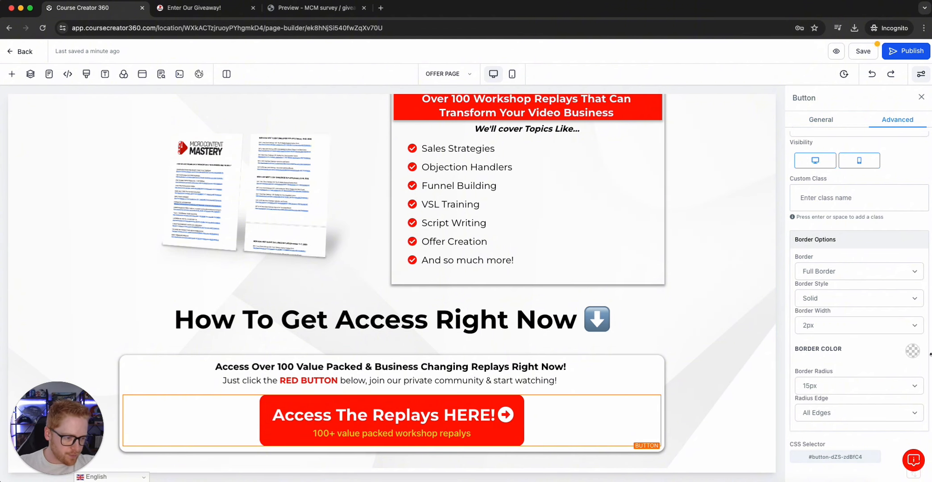
left_click(913, 350)
left_click(856, 408)
left_click(759, 345)
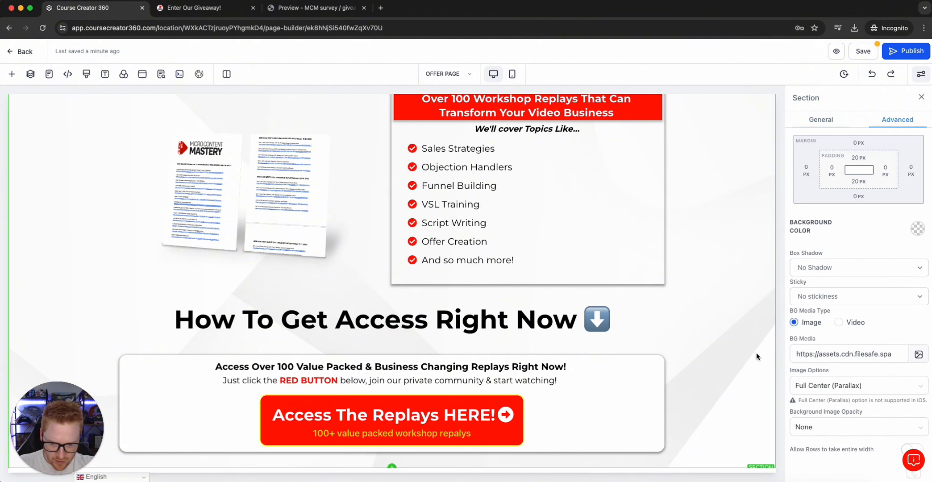
Add a new button element directly below the workshop documents image
scroll(767, 345, "up", 4)
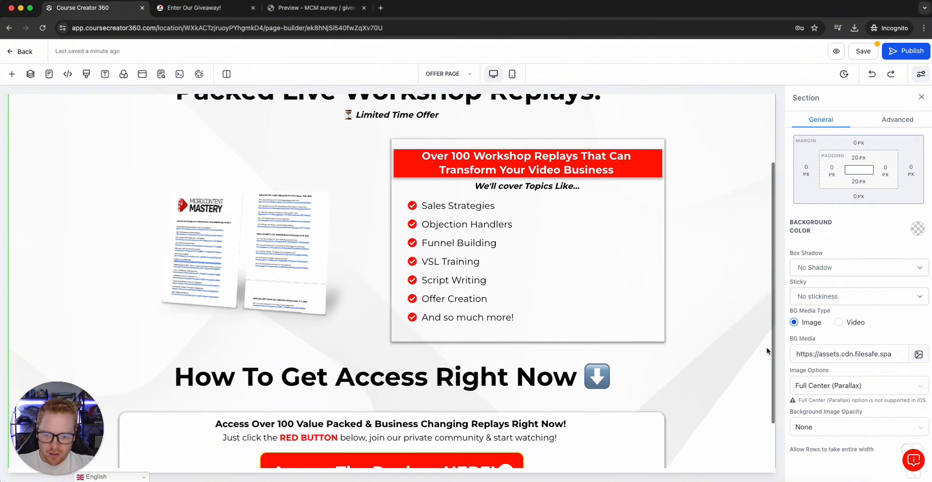
scroll(755, 352, "down", 3)
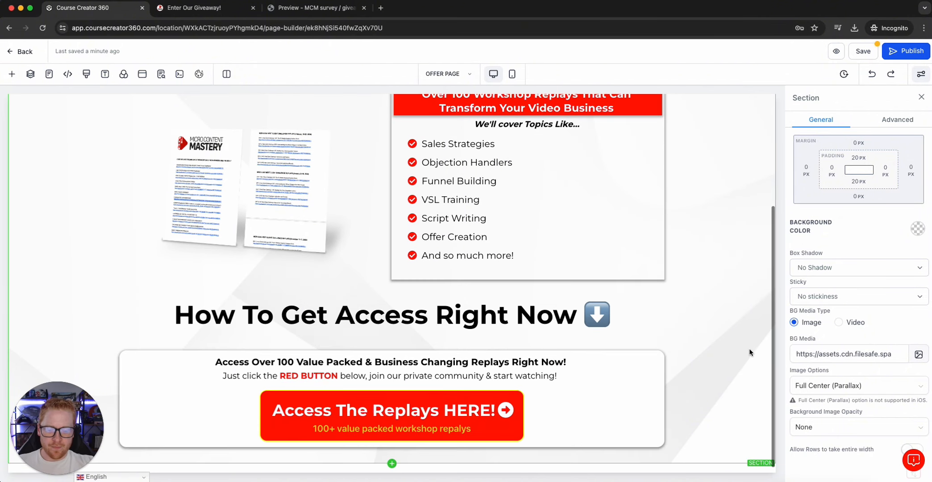
scroll(625, 339, "up", 3)
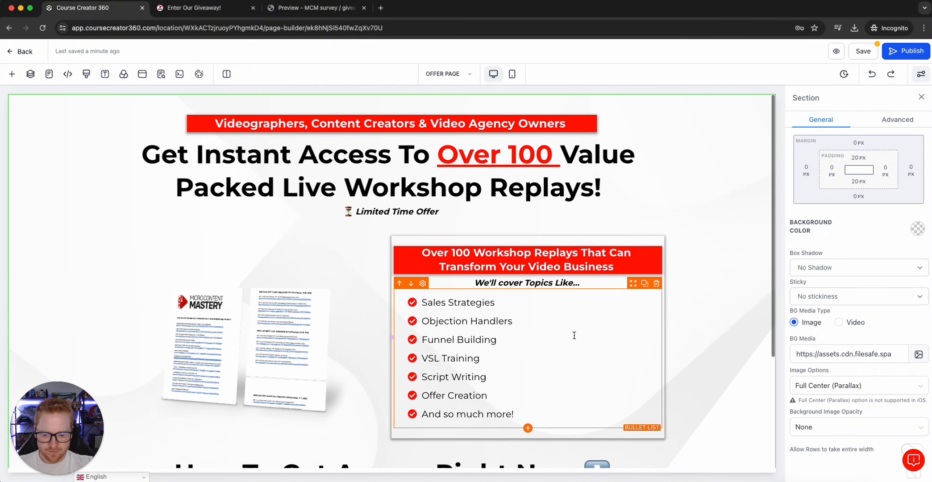
scroll(285, 251, "down", 4)
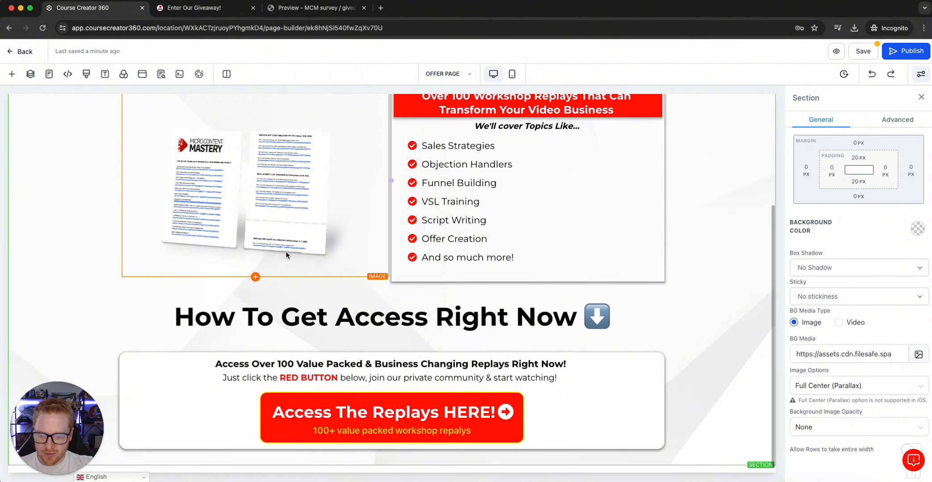
scroll(285, 251, "up", 4)
left_click(12, 74)
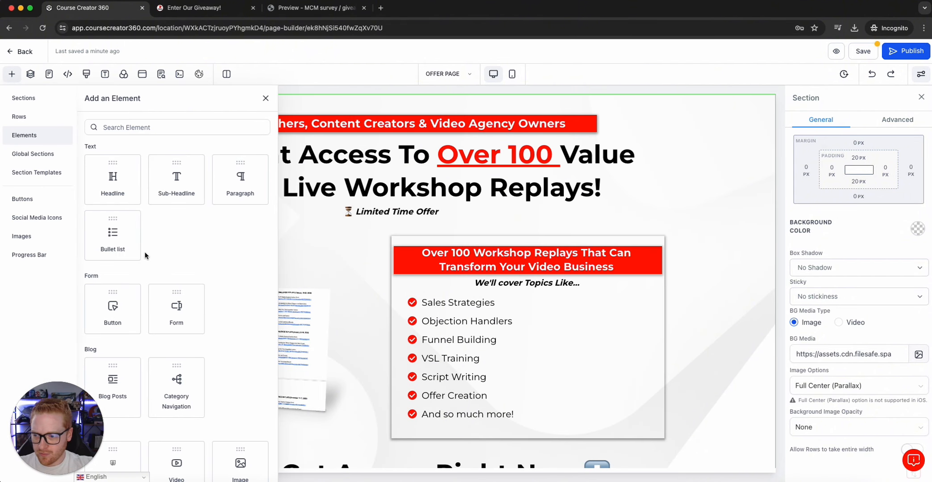
left_click_drag(116, 315, 277, 415)
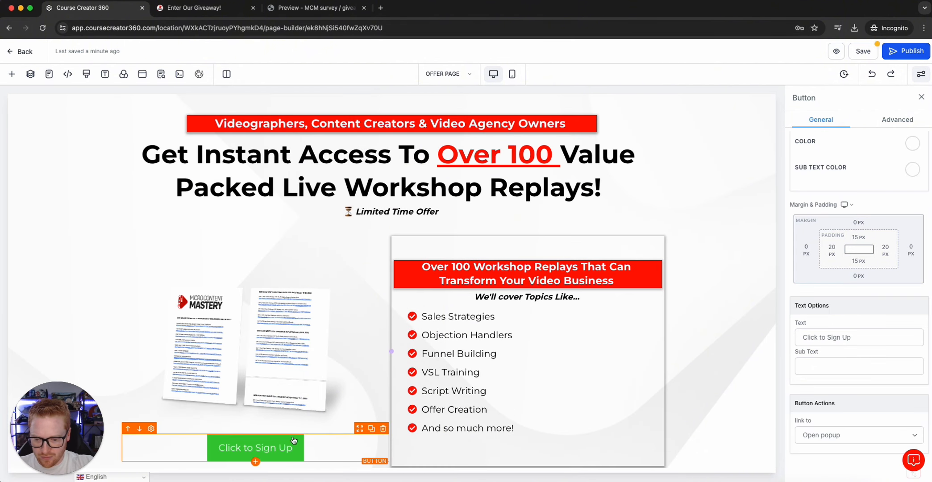
scroll(286, 402, "down", 2)
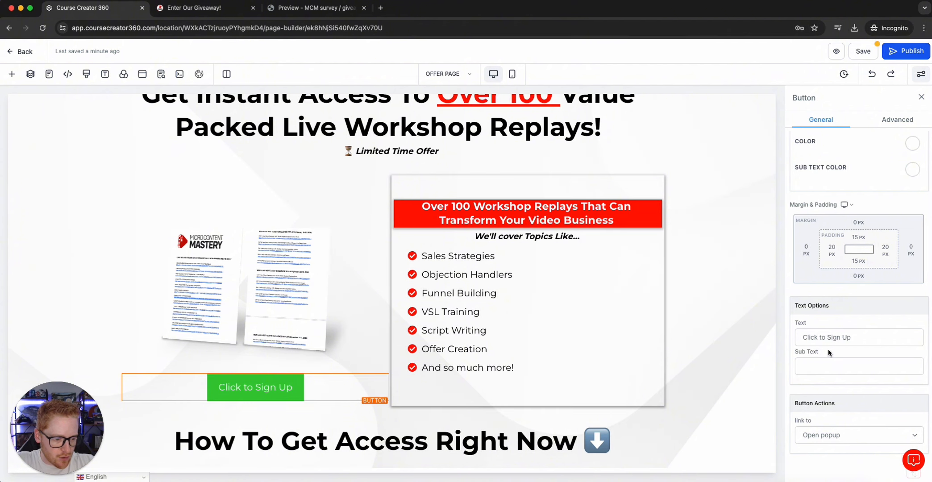
Set the new Click to Sign Up button's background color to the custom red
scroll(827, 348, "up", 5)
scroll(827, 351, "up", 5)
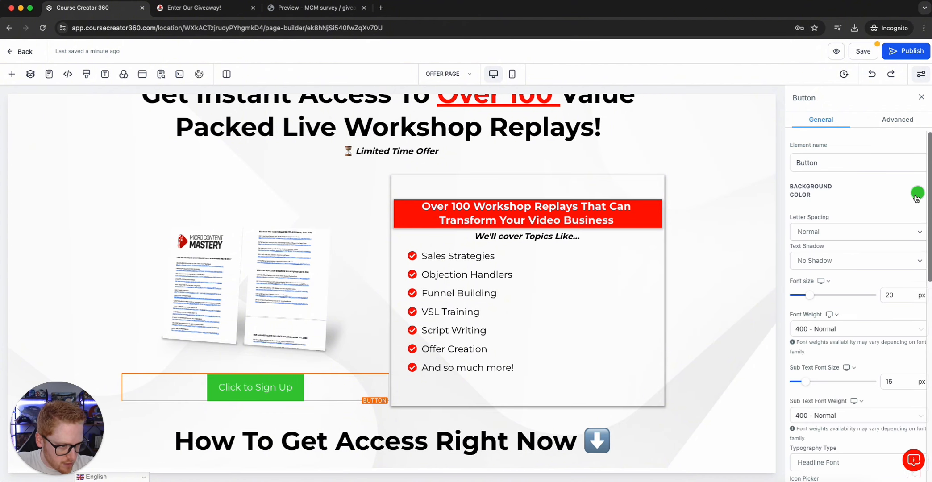
left_click(917, 192)
scroll(670, 248, "down", 3)
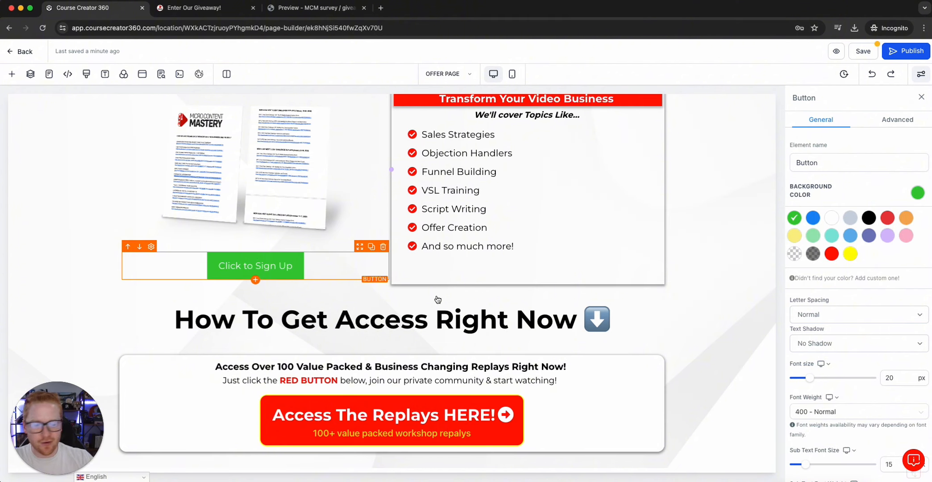
left_click(831, 254)
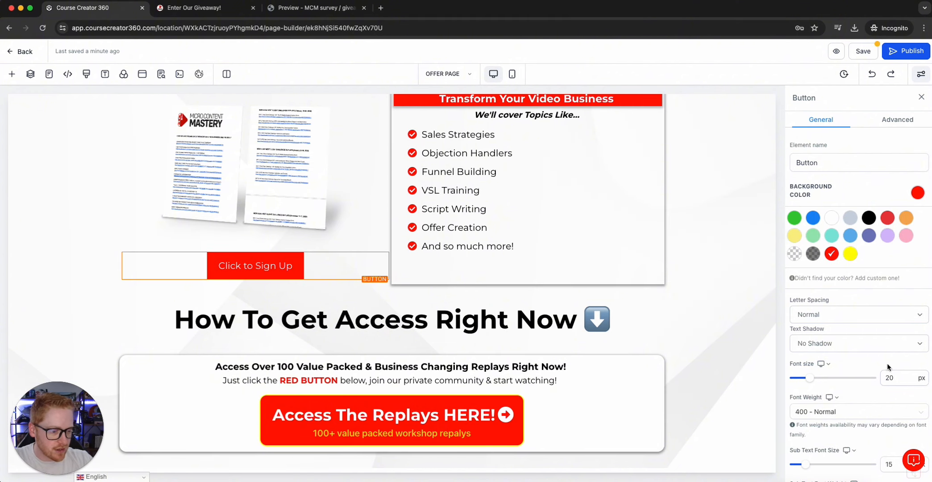
scroll(887, 367, "down", 3)
scroll(828, 321, "up", 3)
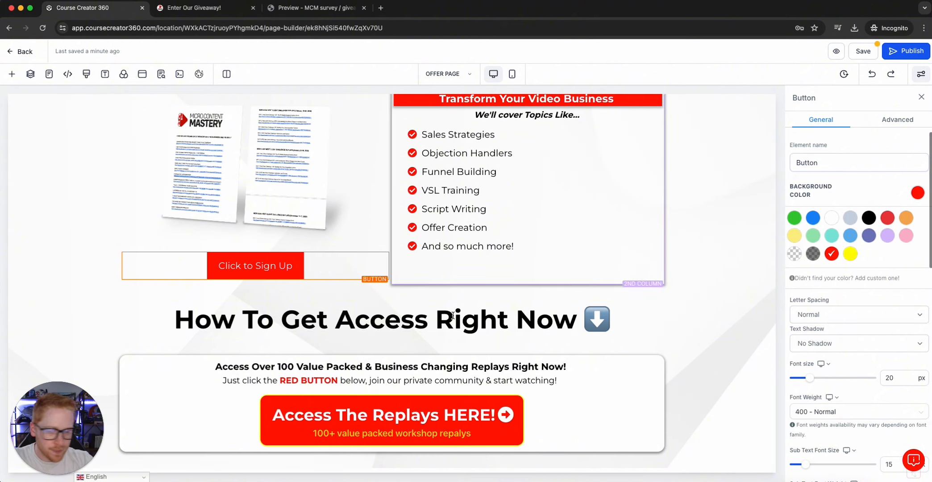
Apply the Glow (loop) effect to the button below the workshop documents image
left_click(885, 125)
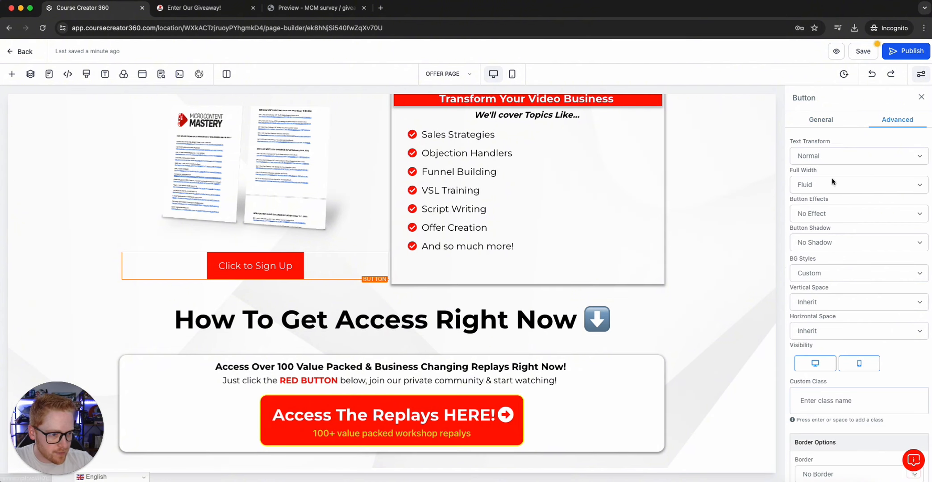
left_click(823, 213)
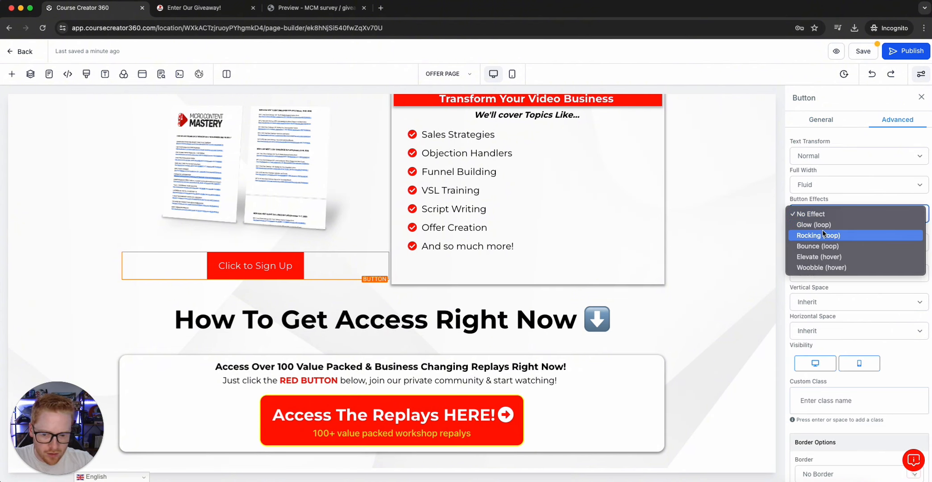
left_click(824, 236)
left_click(813, 219)
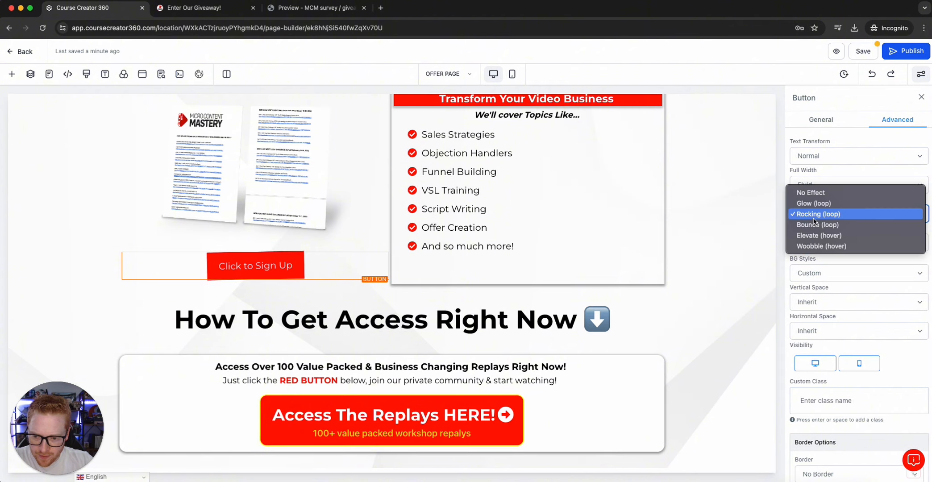
left_click(824, 202)
Give the button a full border in the custom yellow with a 15px border radius
scroll(844, 304, "down", 2)
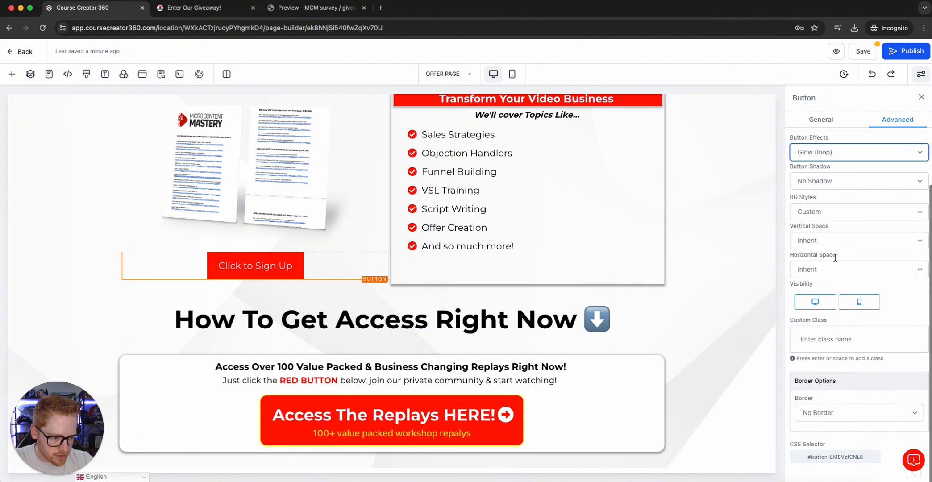
left_click(819, 411)
left_click(818, 424)
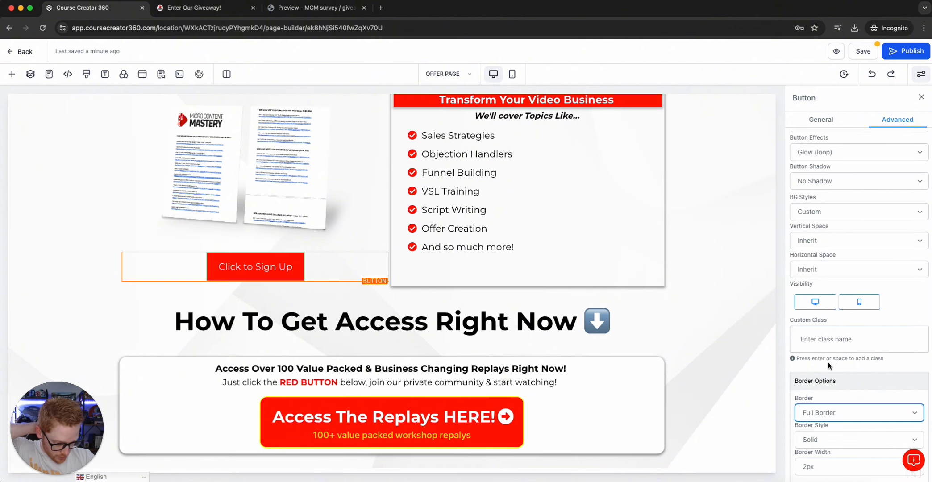
scroll(831, 371, "down", 5)
left_click(909, 354)
left_click(856, 408)
scroll(840, 333, "down", 2)
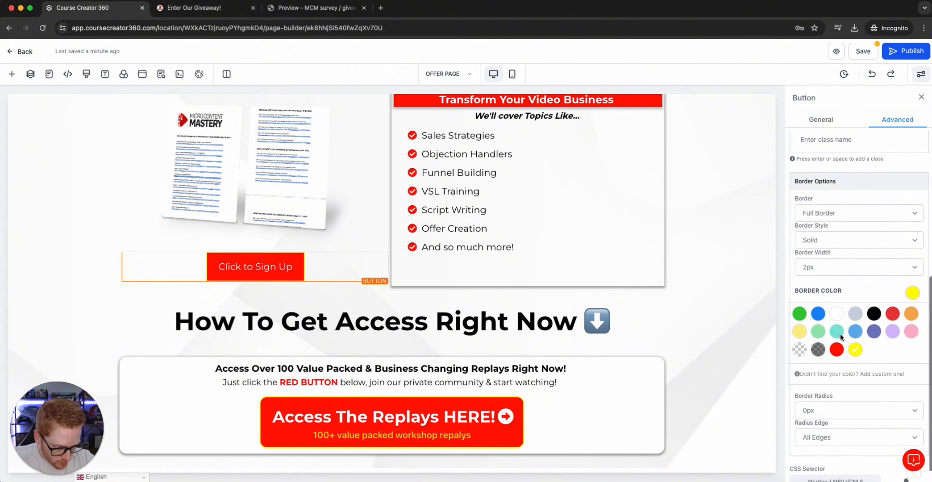
left_click(817, 386)
left_click(817, 461)
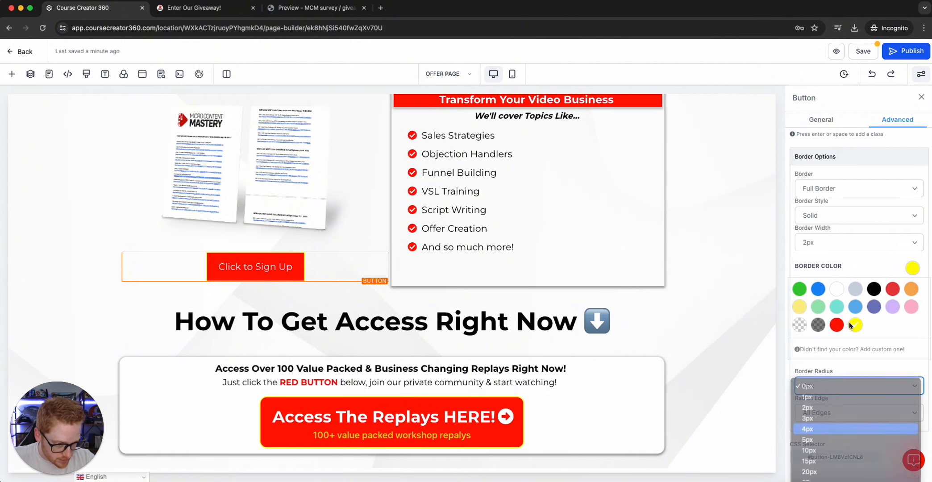
Change the button's sub text color to the custom yellow
left_click(834, 121)
scroll(848, 265, "down", 2)
scroll(848, 264, "up", 2)
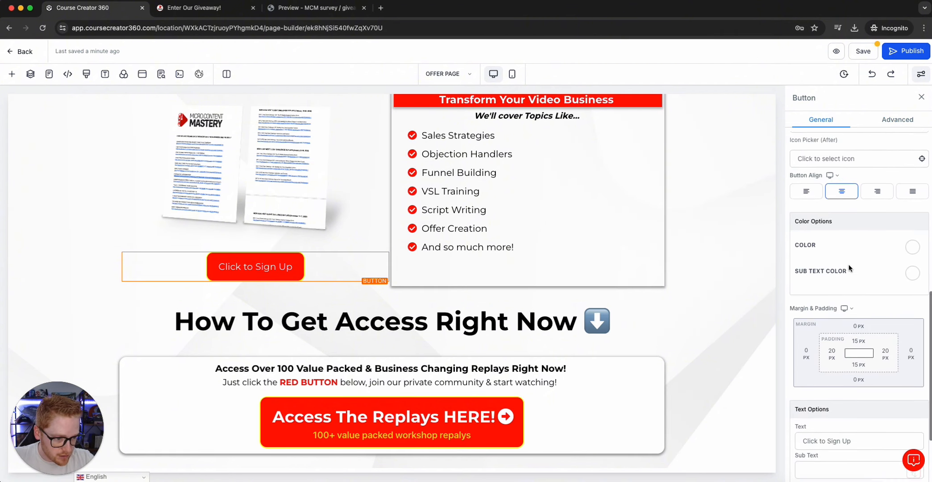
left_click(912, 302)
left_click(854, 363)
Add the arrow-alt-circle-right icon after the button's text
scroll(830, 348, "up", 4)
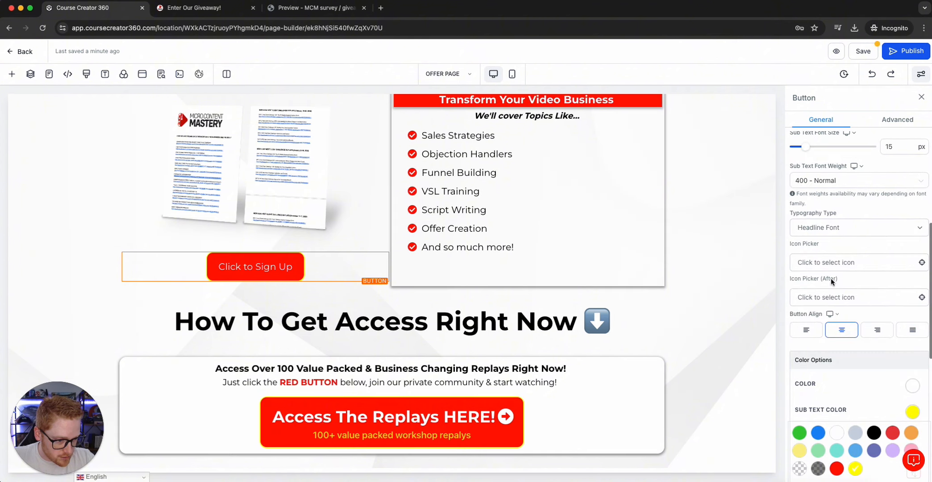
left_click(828, 343)
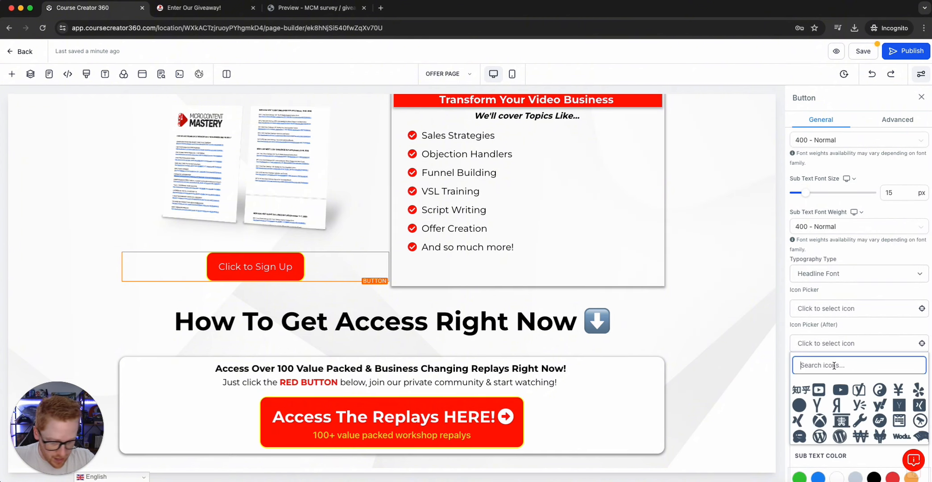
type("arrow")
left_click(900, 405)
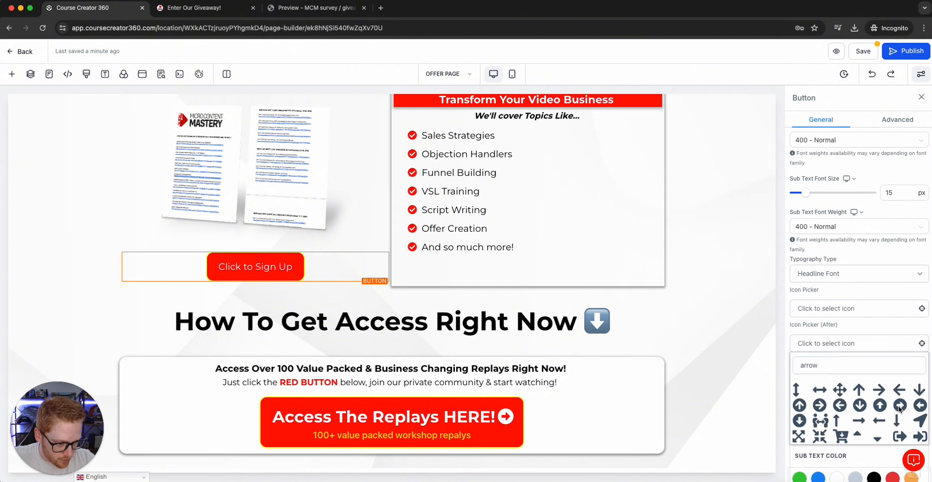
Set the button's main text font weight to 700 - Bold
scroll(836, 243, "up", 1)
left_click(836, 257)
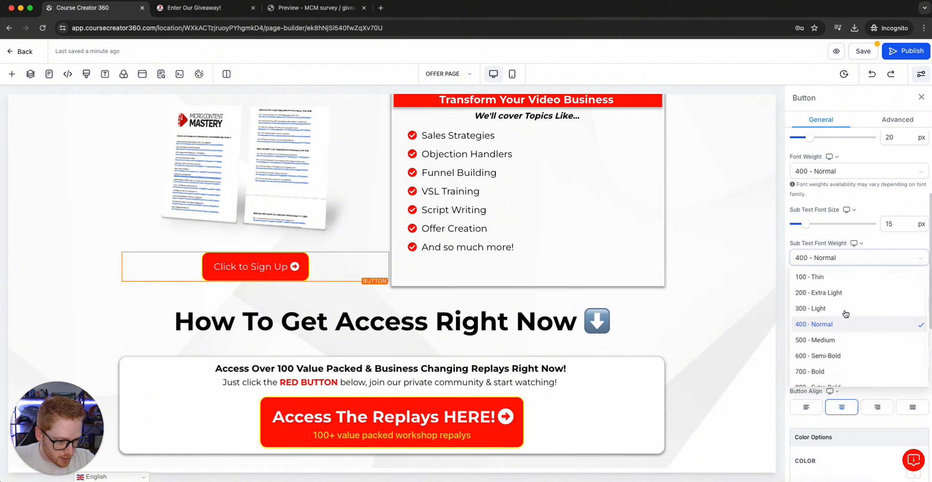
left_click(839, 173)
left_click(823, 285)
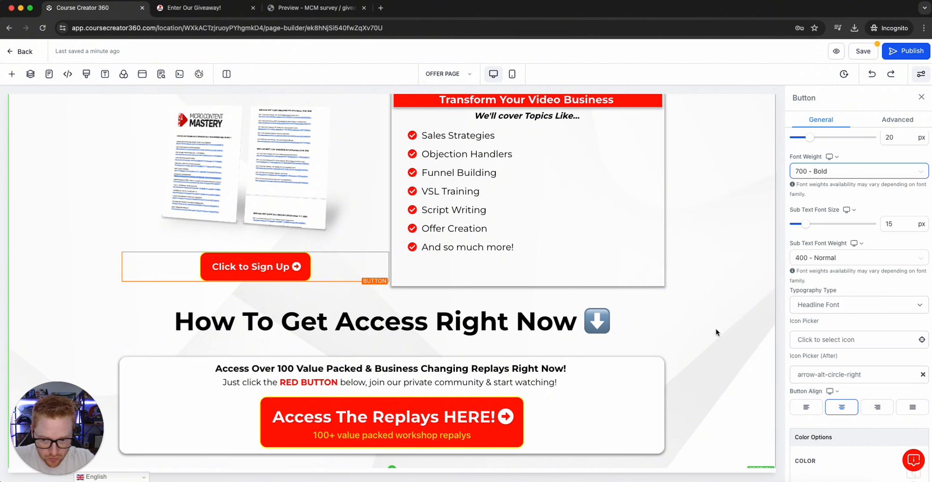
Change the button's action so that it links to a Website URL
scroll(822, 330, "down", 5)
left_click(817, 435)
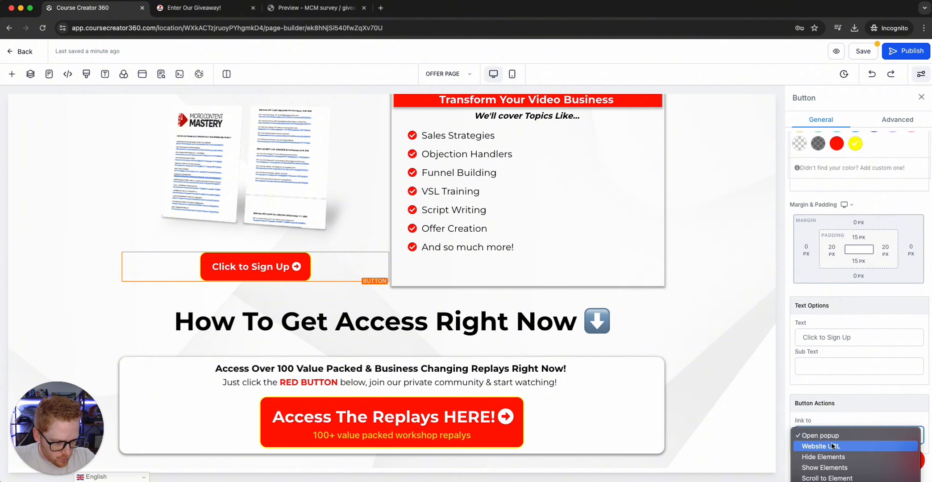
left_click(831, 443)
Change the button's text to "Get Instant Access!" and its sub text to "Start watching today!"
triple_click(827, 333)
type("Get I")
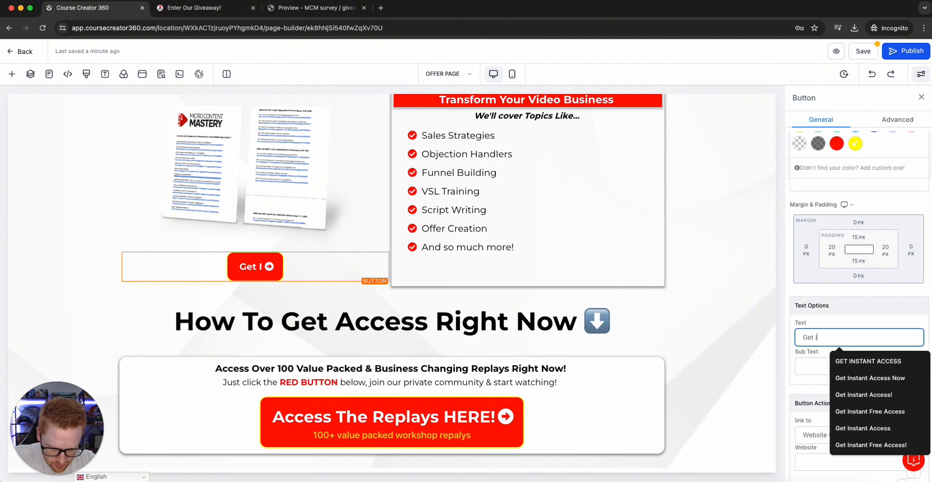
type("nstant Access!")
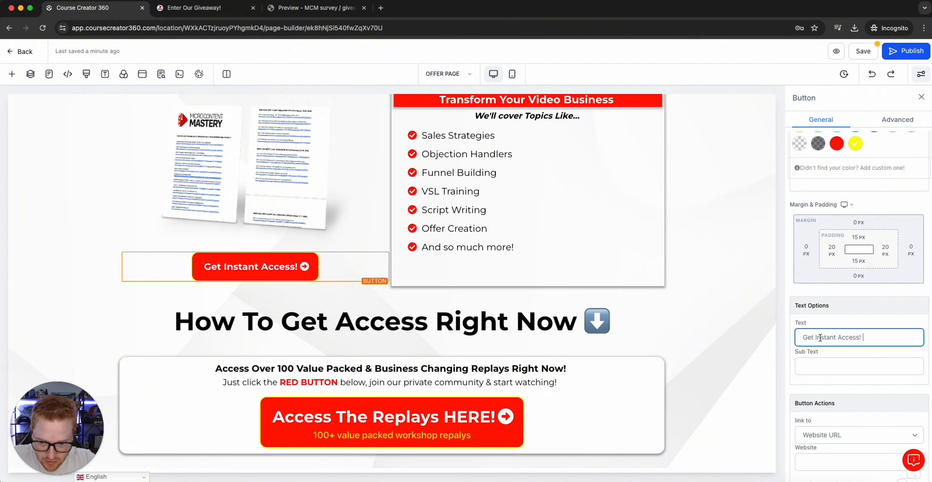
left_click(823, 367)
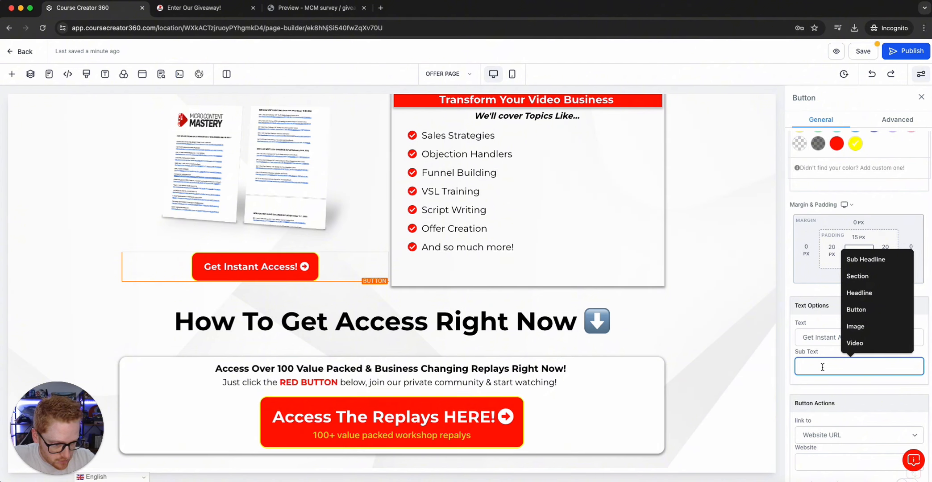
type("Start wa")
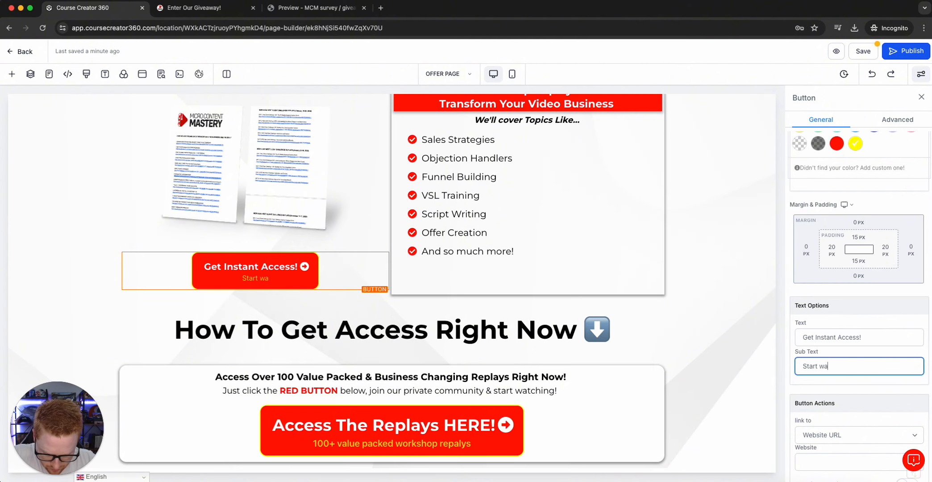
type("tching today!")
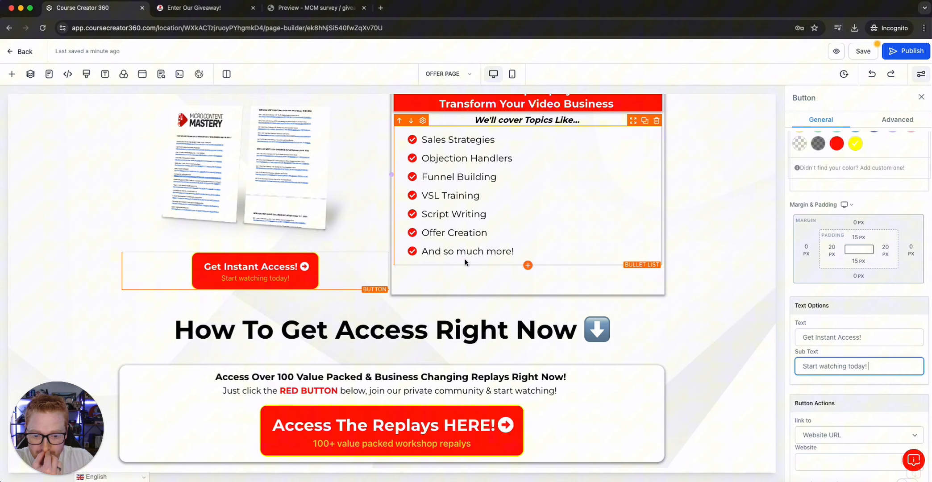
left_click(305, 276)
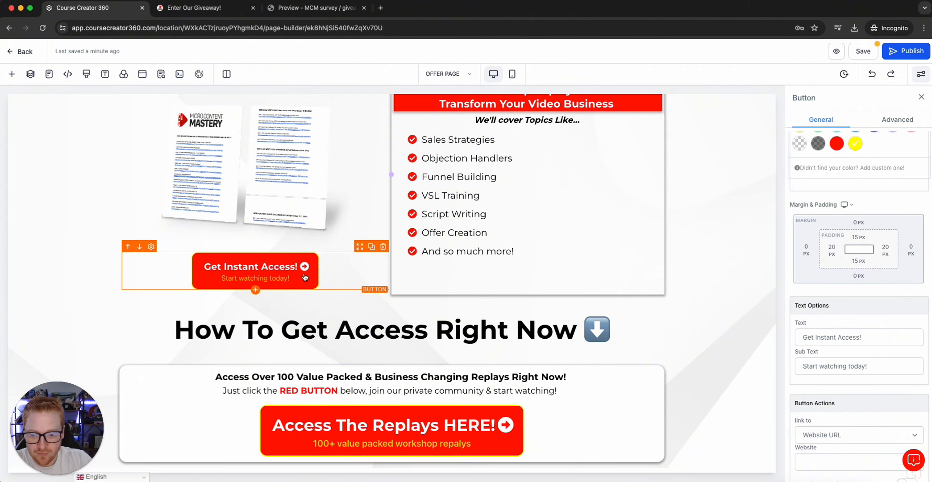
Set the font size of the workshop topics bullet list to 25 px
scroll(453, 264, "up", 3)
left_click(706, 262)
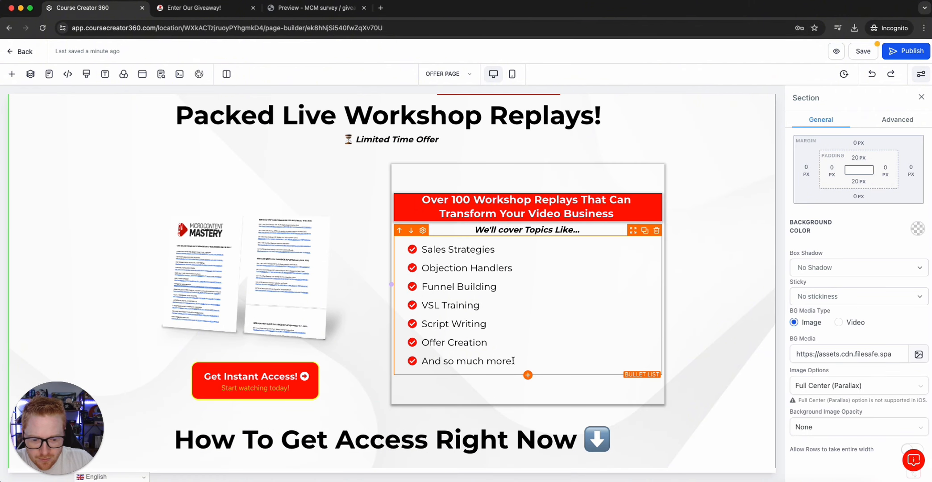
left_click_drag(529, 361, 395, 246)
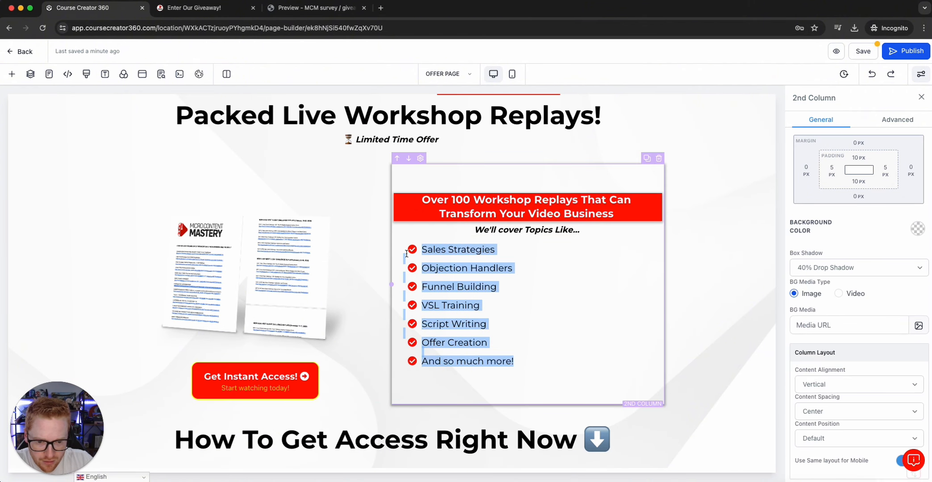
scroll(874, 342, "down", 1)
scroll(874, 342, "up", 3)
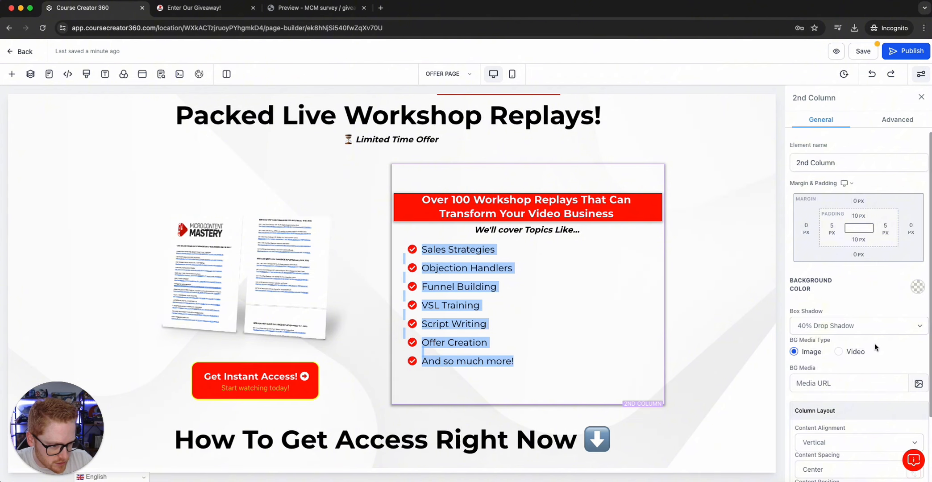
scroll(875, 343, "down", 1)
scroll(858, 268, "up", 1)
left_click(495, 295)
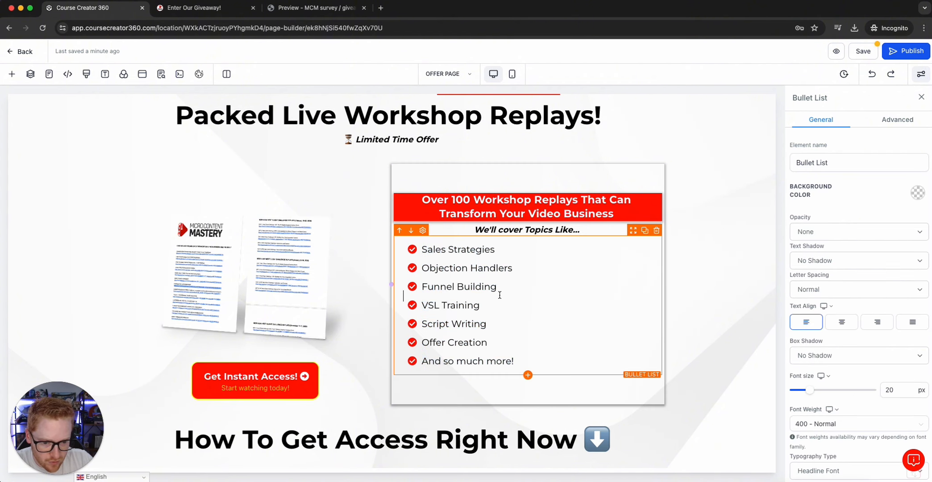
scroll(901, 345, "down", 1)
double_click(890, 339)
type("25")
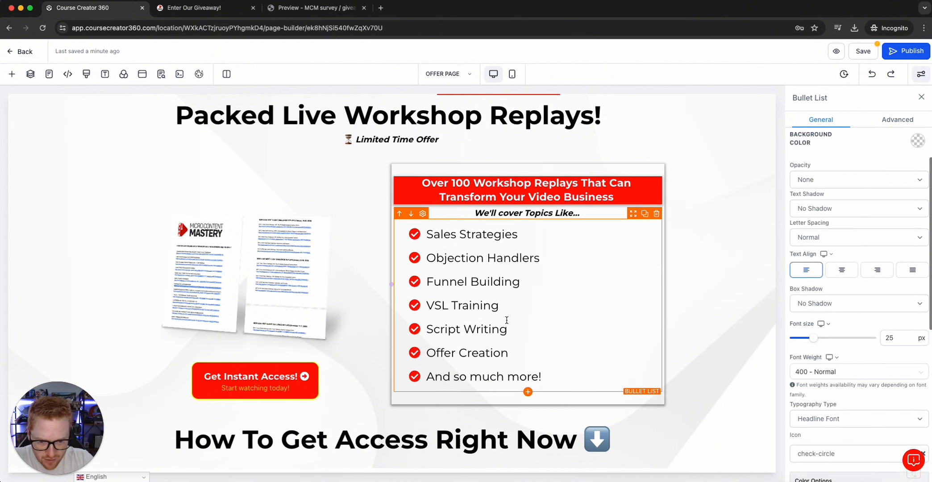
left_click(764, 239)
left_click(542, 235)
left_click(713, 224)
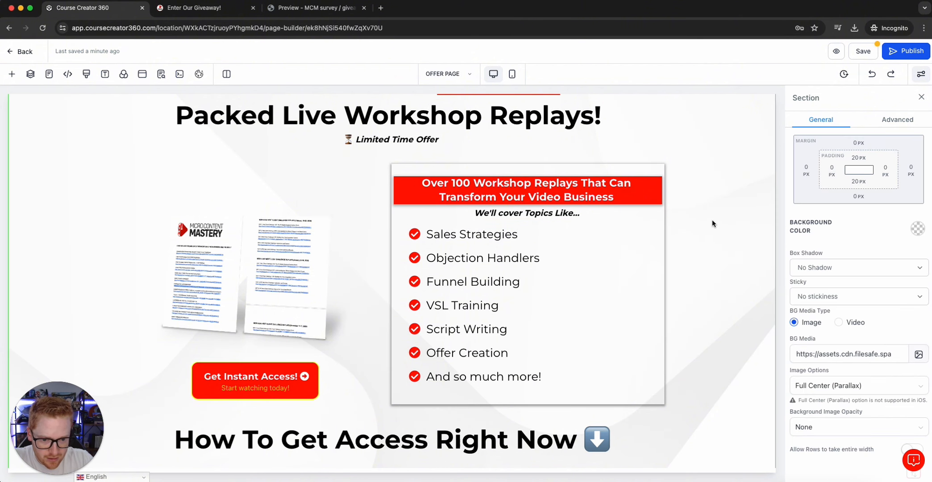
Review the offer page in desktop and mobile views, examining how the top red sub headline fits on mobile
scroll(687, 225, "down", 1)
scroll(509, 260, "up", 3)
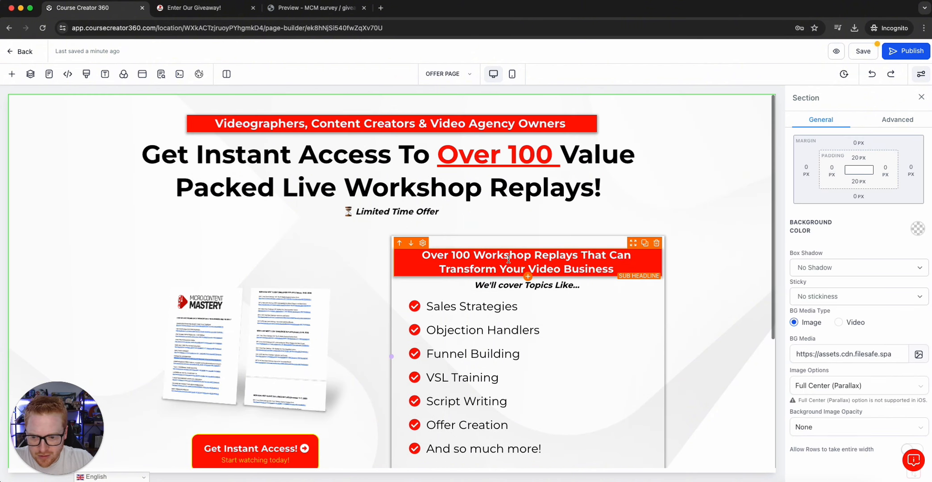
scroll(511, 264, "down", 5)
scroll(511, 260, "up", 5)
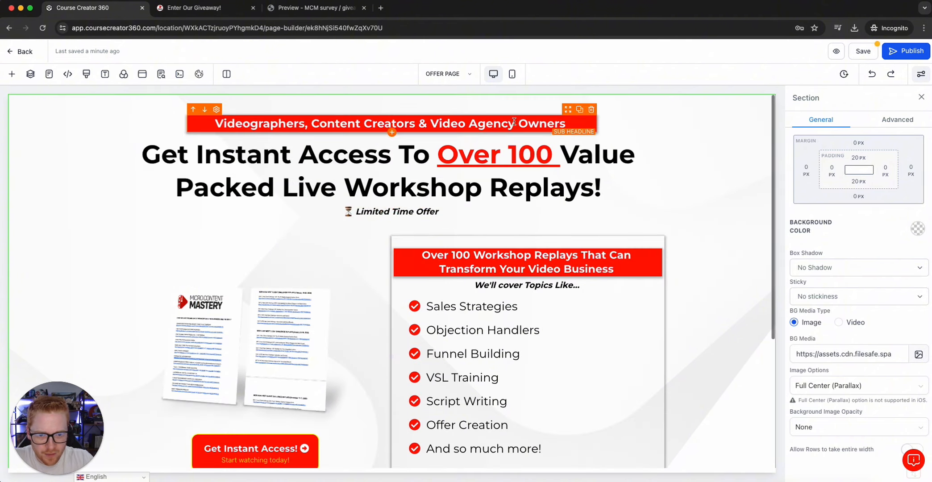
left_click(512, 74)
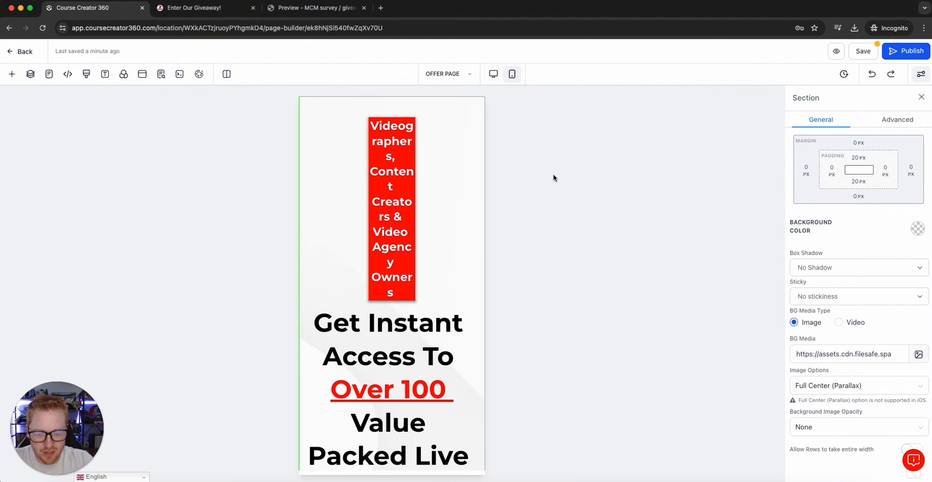
scroll(452, 289, "down", 10)
scroll(451, 289, "up", 5)
left_click(407, 216)
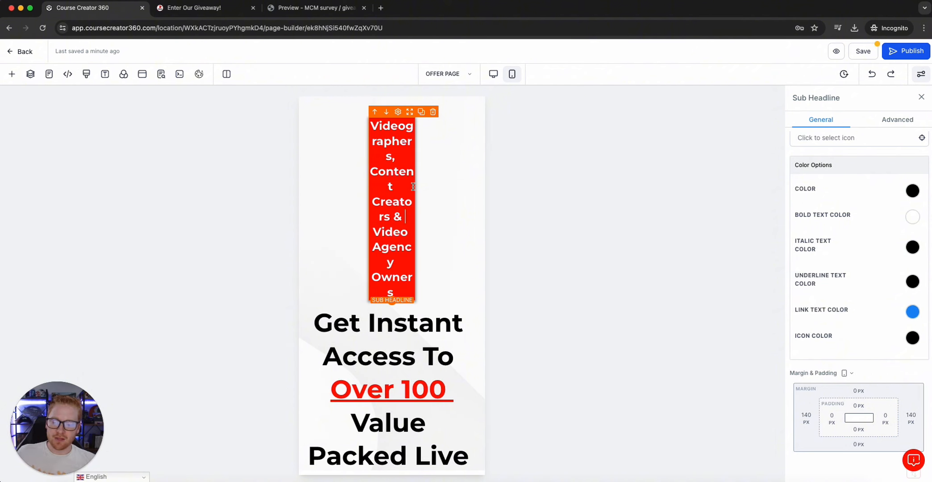
left_click(493, 74)
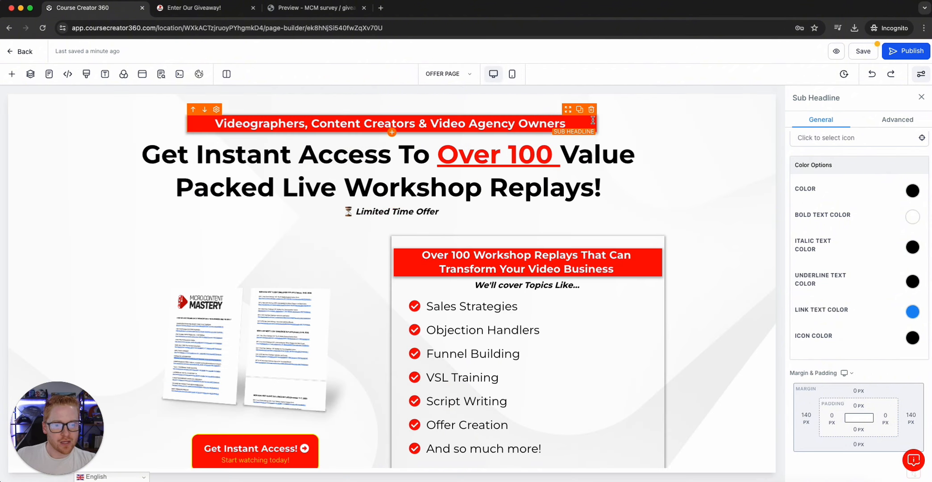
Look through the top red sub headline's mobile font size, colour and margin settings for what squeezes its text
left_click(512, 74)
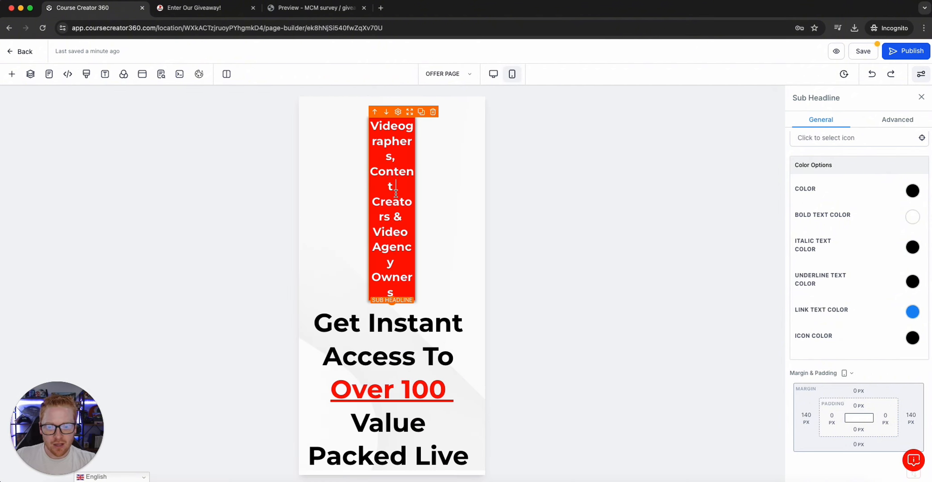
scroll(895, 378, "up", 10)
scroll(895, 378, "down", 3)
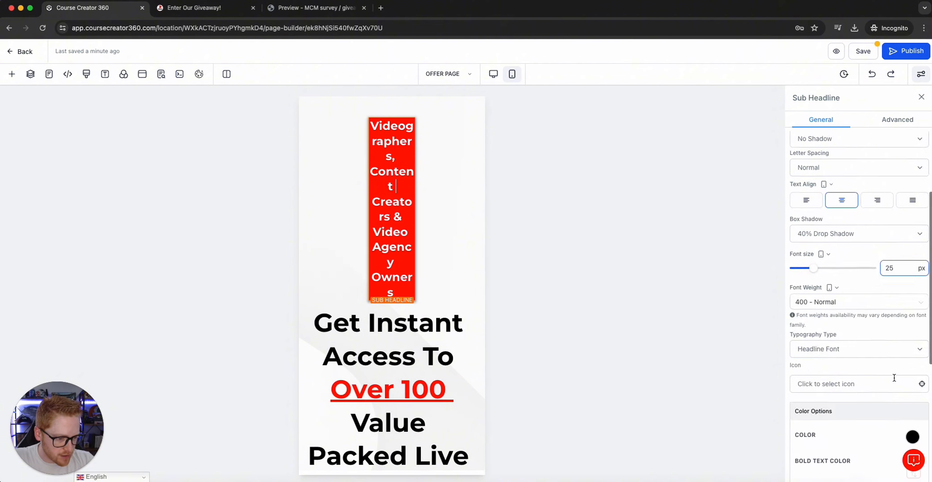
scroll(894, 376, "up", 3)
scroll(894, 376, "down", 4)
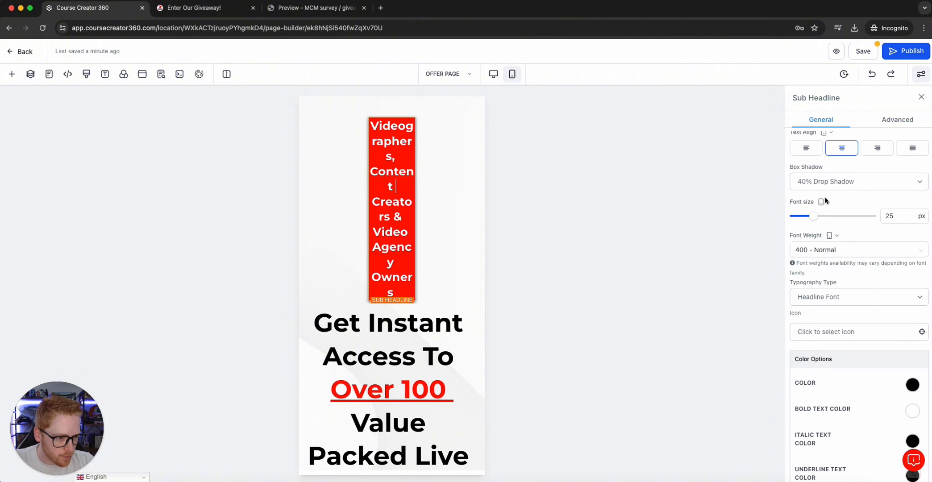
left_click(828, 202)
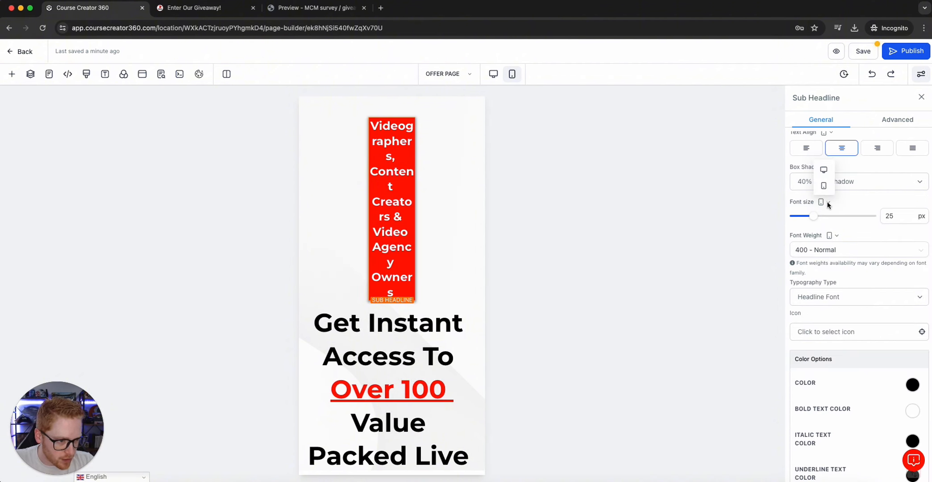
left_click(822, 204)
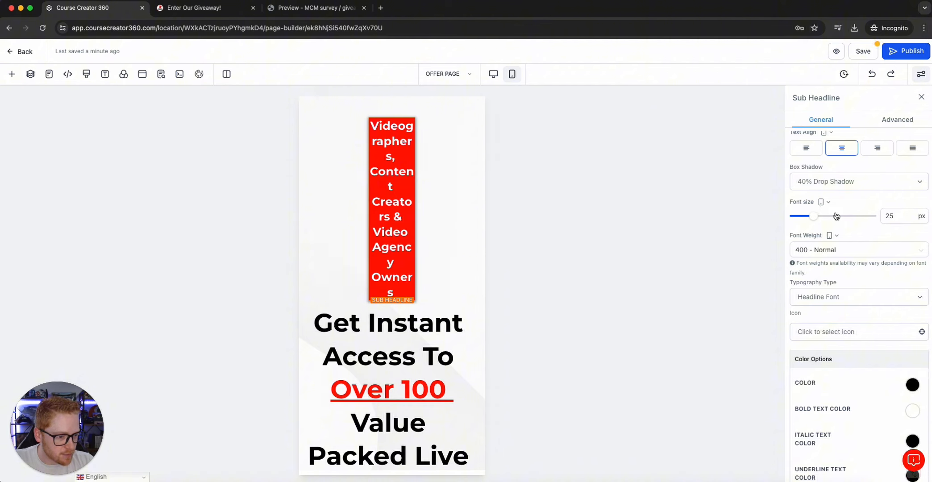
scroll(840, 228, "down", 3)
scroll(840, 232, "down", 2)
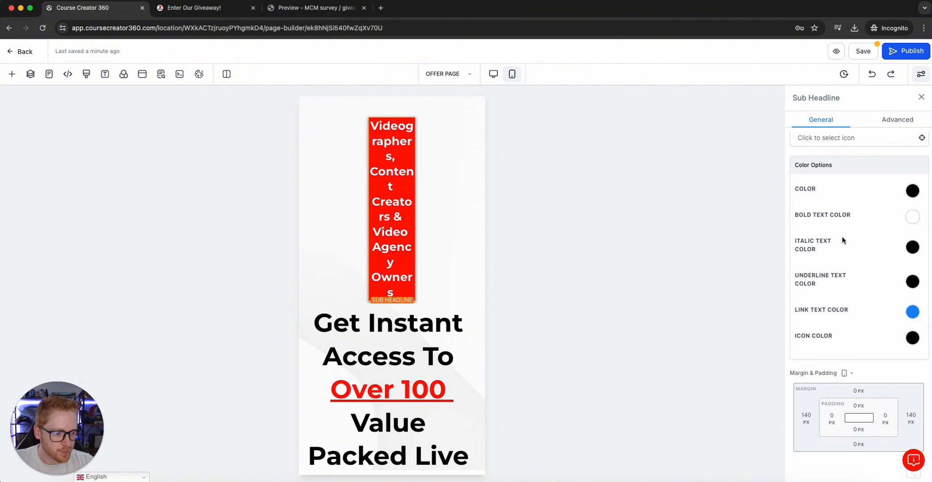
scroll(841, 236, "up", 5)
Set the top red sub headline's left and right mobile margins to 0 px and check the desktop layout
left_click(412, 184)
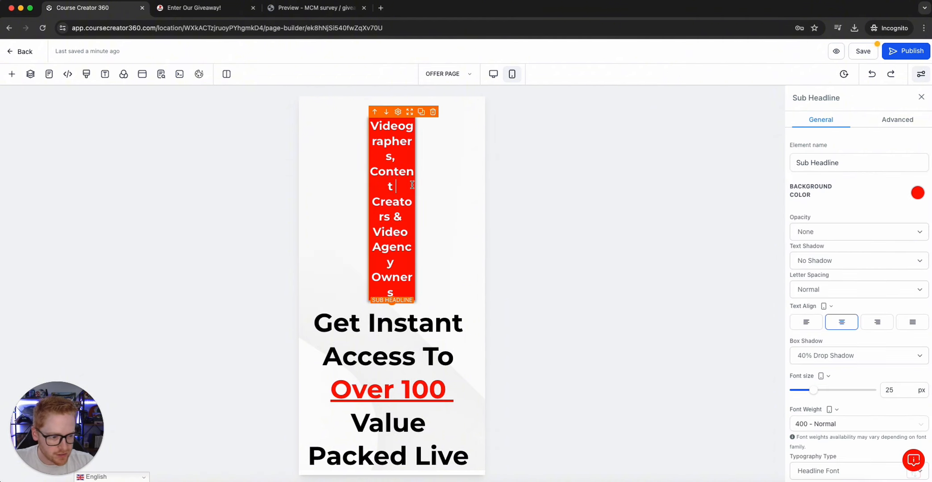
scroll(893, 323, "down", 5)
left_click(911, 418)
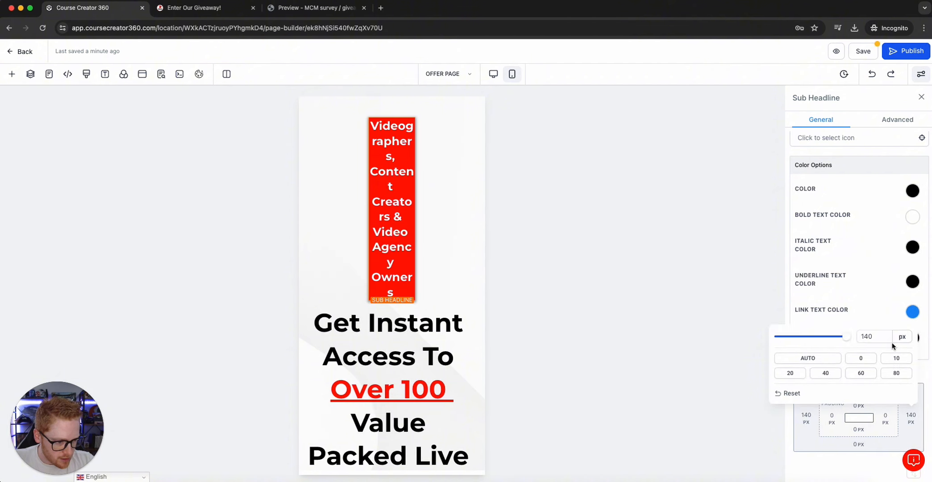
type("0")
left_click(922, 400)
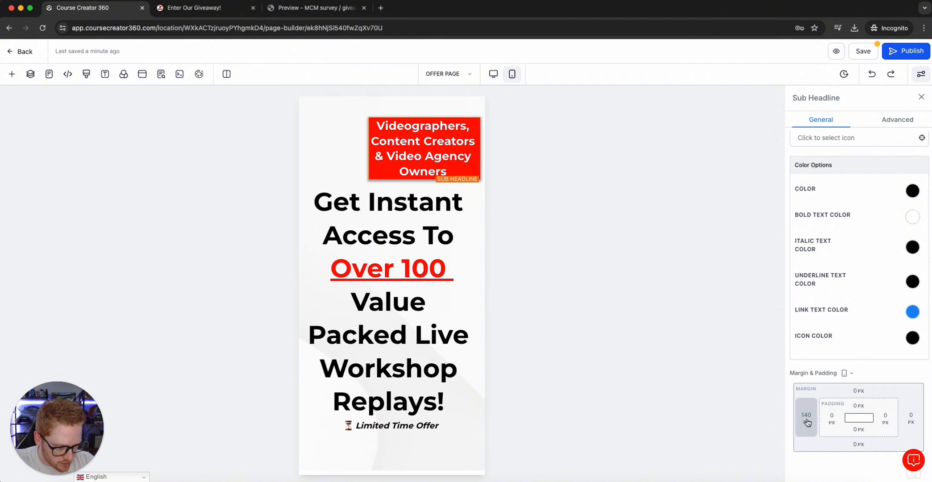
left_click(806, 419)
double_click(840, 337)
type("0")
left_click(913, 393)
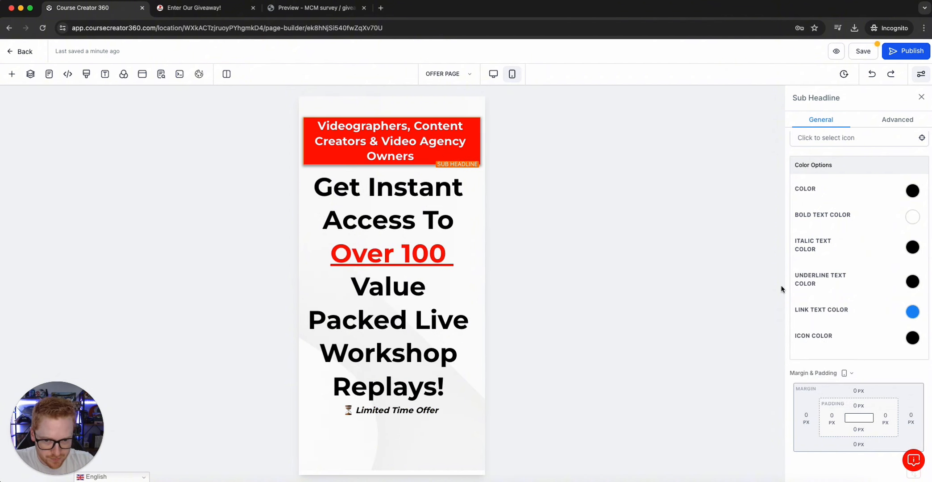
left_click(494, 73)
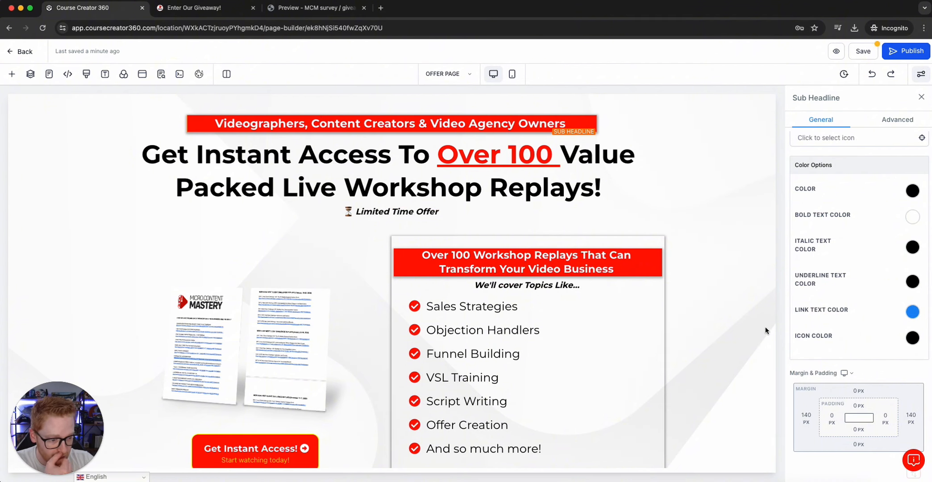
Set the mobile font size of the top red sub headline to 20 px
left_click(512, 74)
left_click(420, 129)
scroll(864, 364, "up", 10)
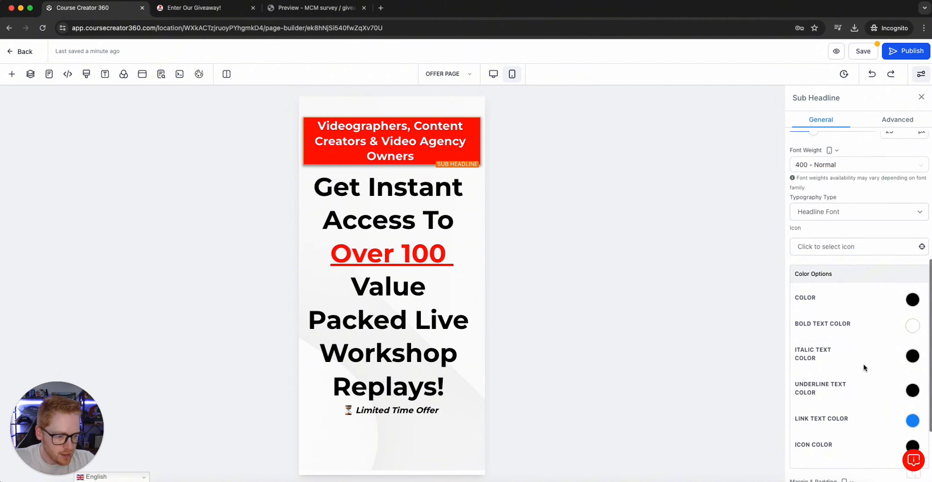
left_click_drag(897, 390, 879, 391)
type("20")
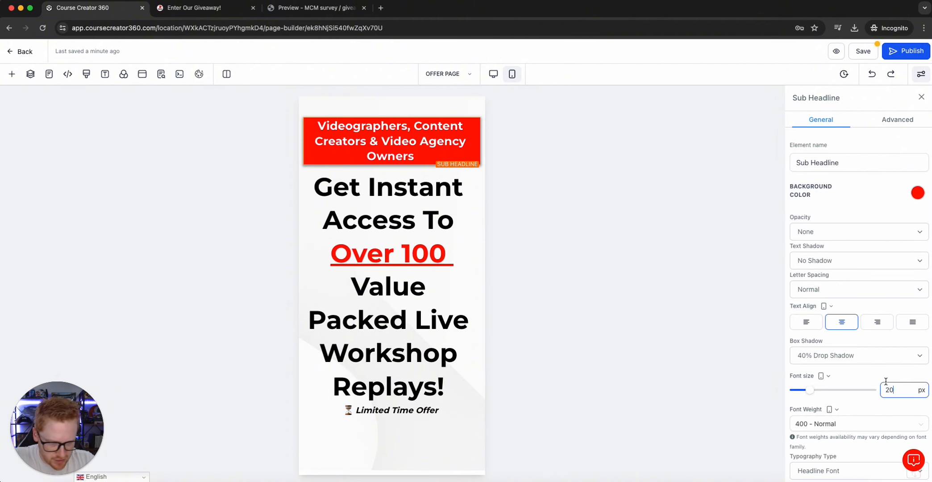
Try font sizes of 25, 30, 35 and 20 px on the main "Get Instant Access" headline in mobile view
left_click(405, 185)
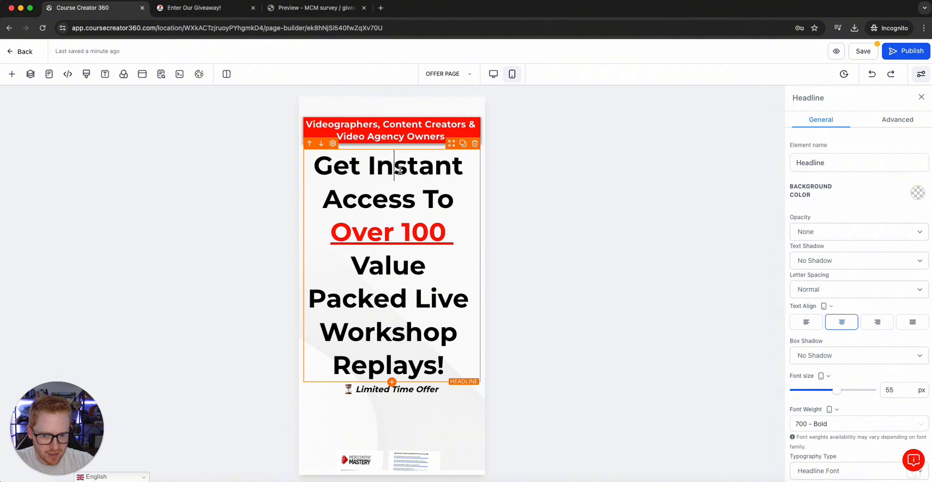
left_click_drag(894, 389, 876, 391)
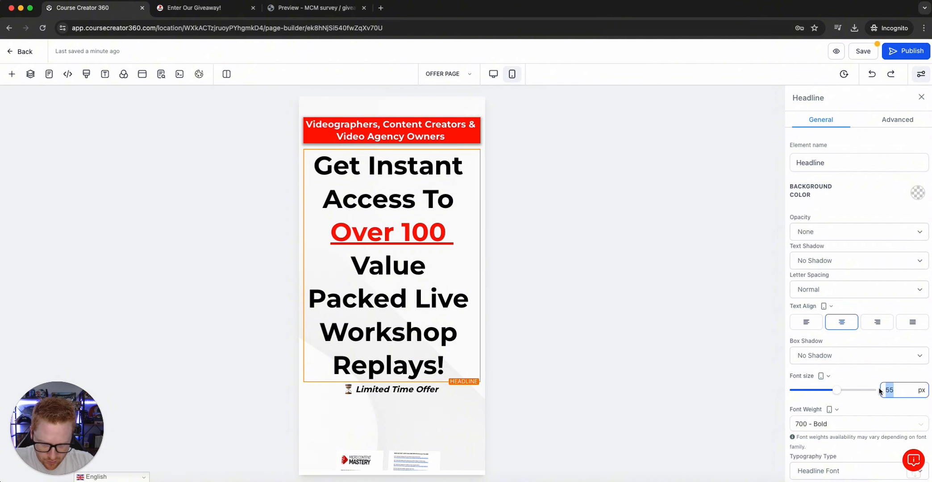
type("25")
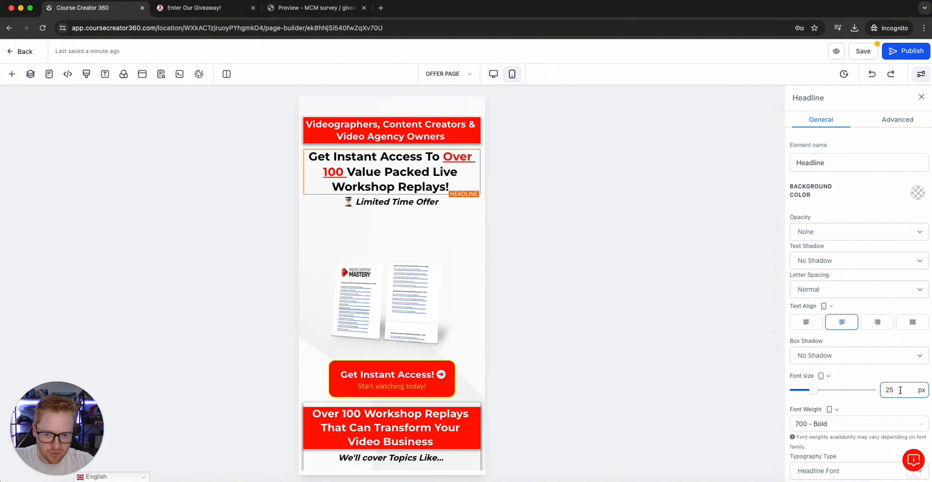
double_click(881, 389)
type("30")
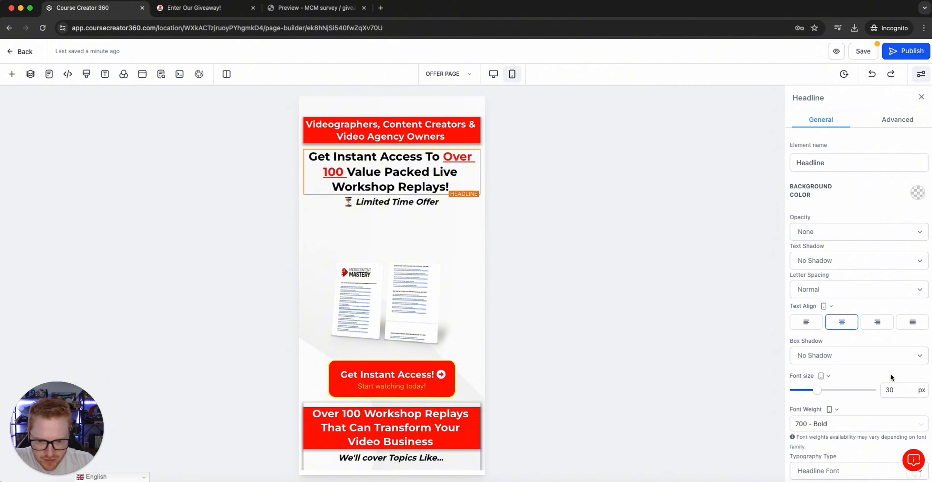
double_click(891, 386)
type("3")
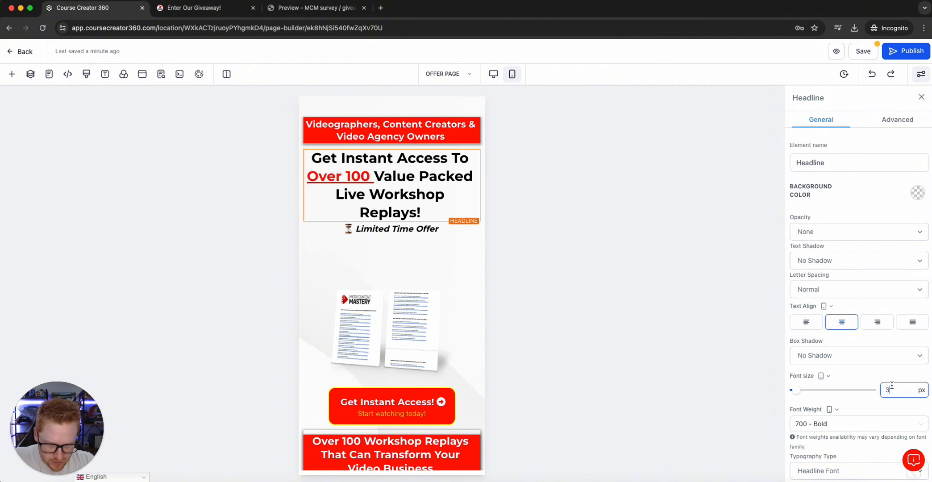
type("5")
left_click_drag(898, 391, 872, 393)
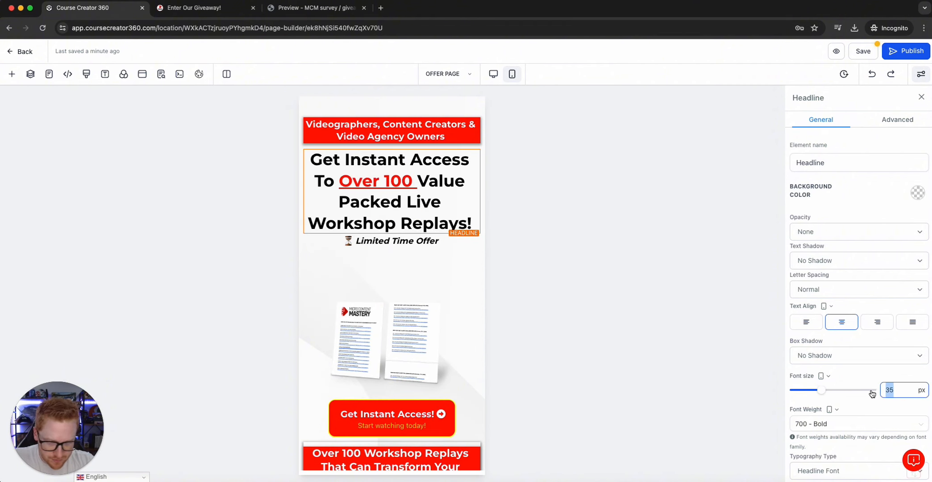
type("20")
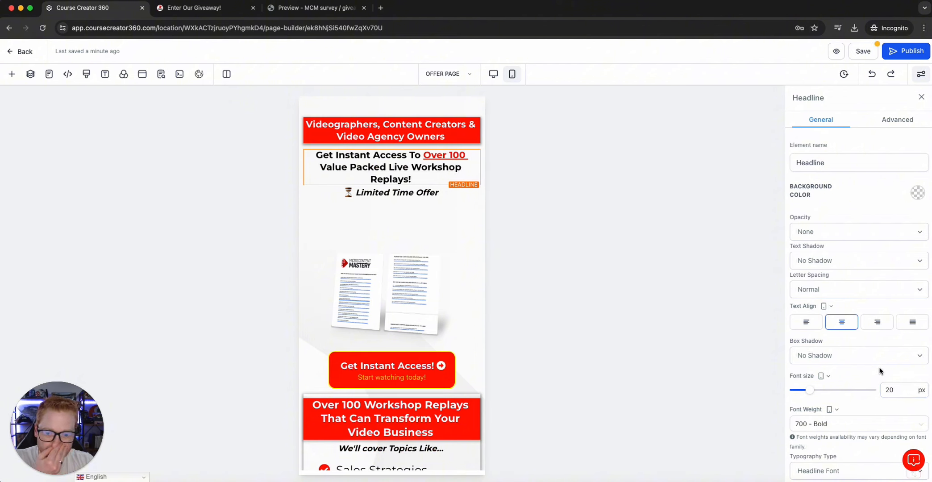
Set the main headline's mobile font size to 28 px
left_click_drag(900, 395, 891, 393)
type("8")
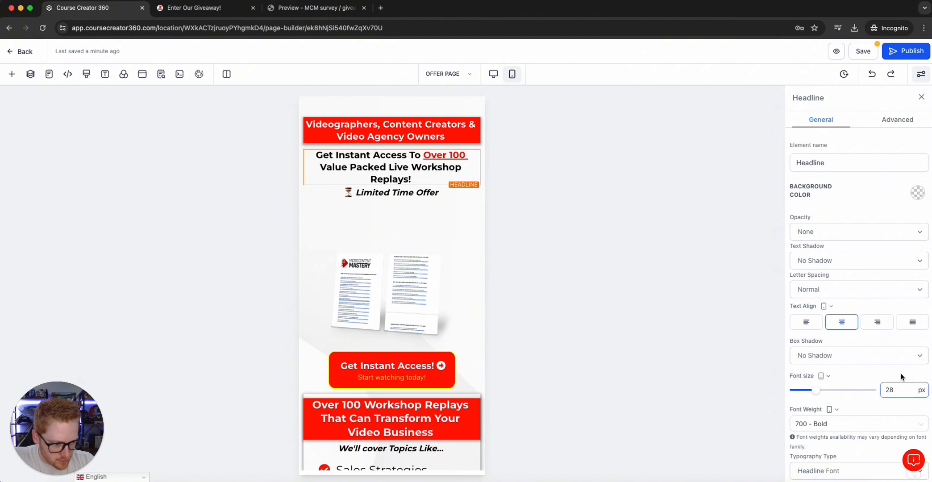
left_click(438, 216)
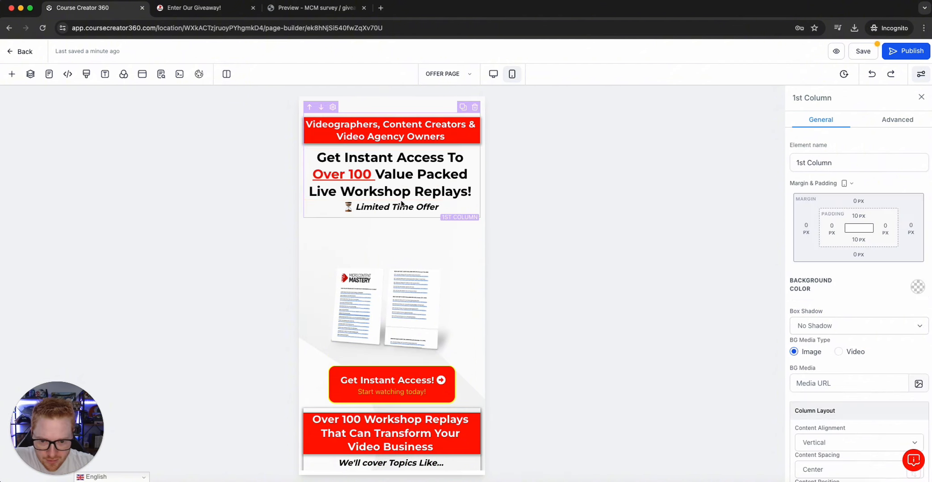
Set the mobile font size of the "Limited Time Offer" sub headline to 15 px
left_click(424, 208)
left_click(900, 387)
left_click_drag(899, 387, 881, 388)
type("15")
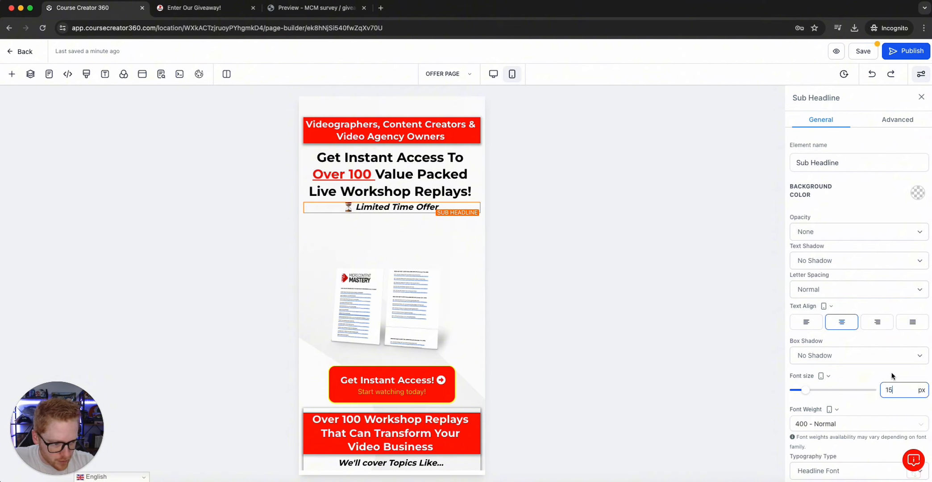
left_click(892, 373)
Set the document image's top margin to -50 px in mobile view
left_click(358, 289)
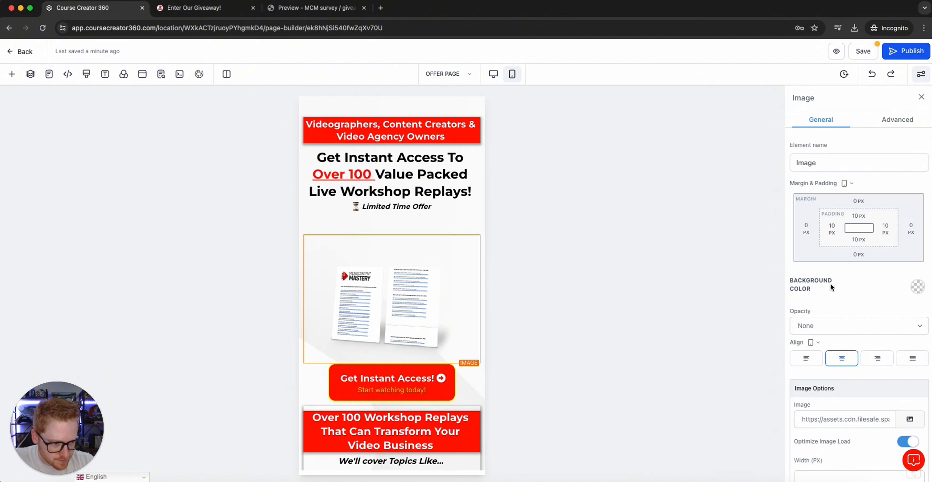
left_click(831, 201)
left_click_drag(832, 224, 782, 225)
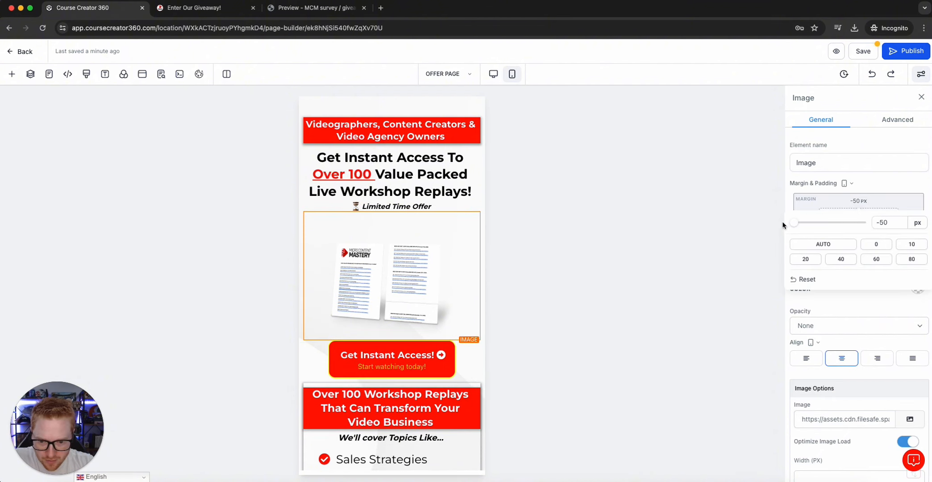
left_click(550, 265)
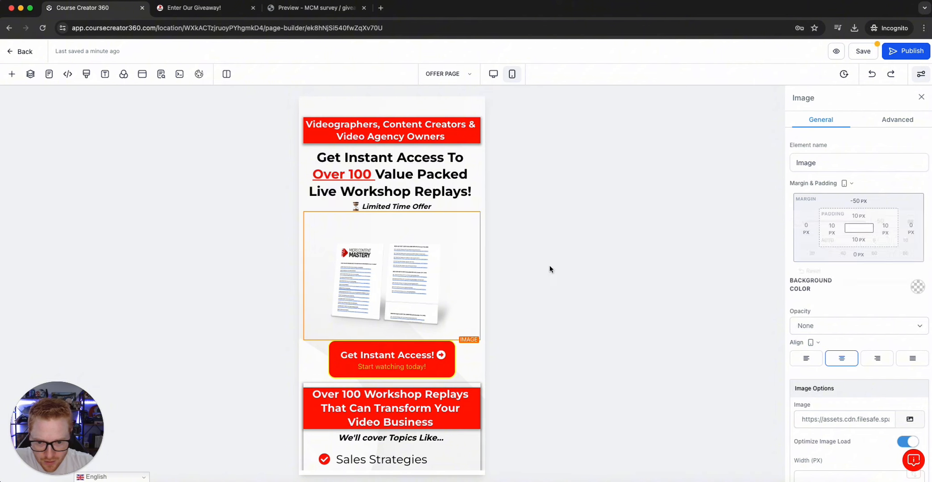
Set the mobile top margin of the "Get Instant Access!" button to 2 px
left_click(401, 354)
scroll(868, 268, "down", 10)
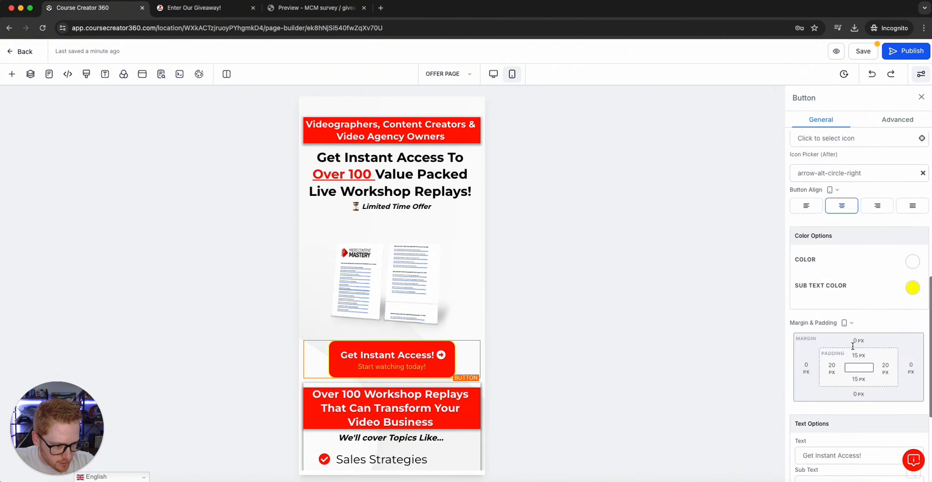
left_click(862, 173)
left_click_drag(833, 194, 829, 195)
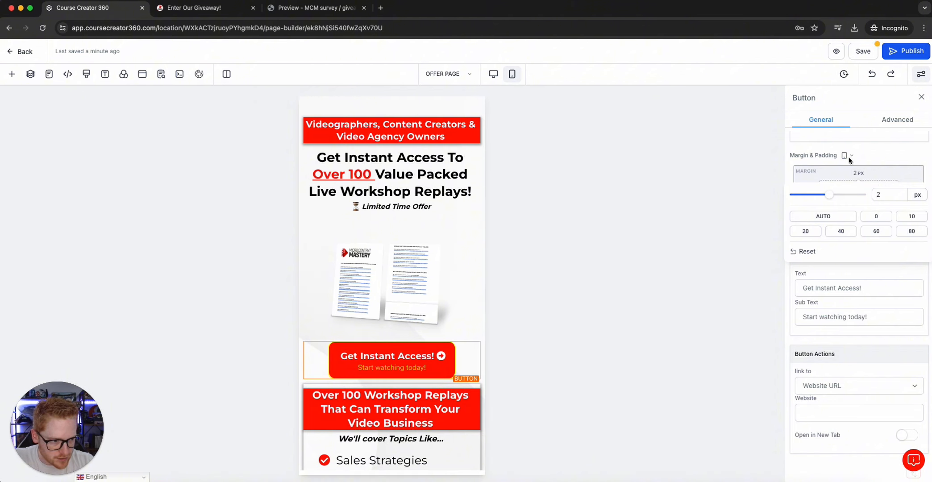
Set the mobile font size of the red "Over 100 Workshop Replays" sub headline to 18 px
double_click(402, 409)
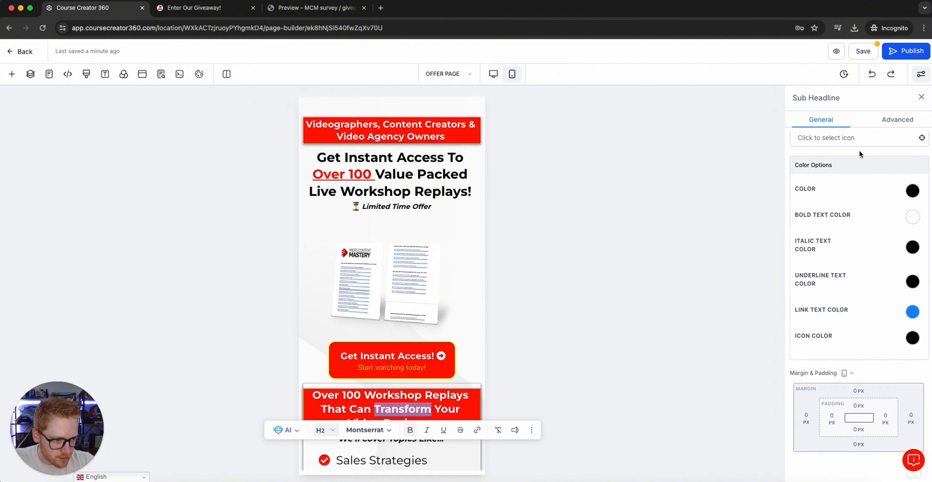
scroll(859, 326, "up", 5)
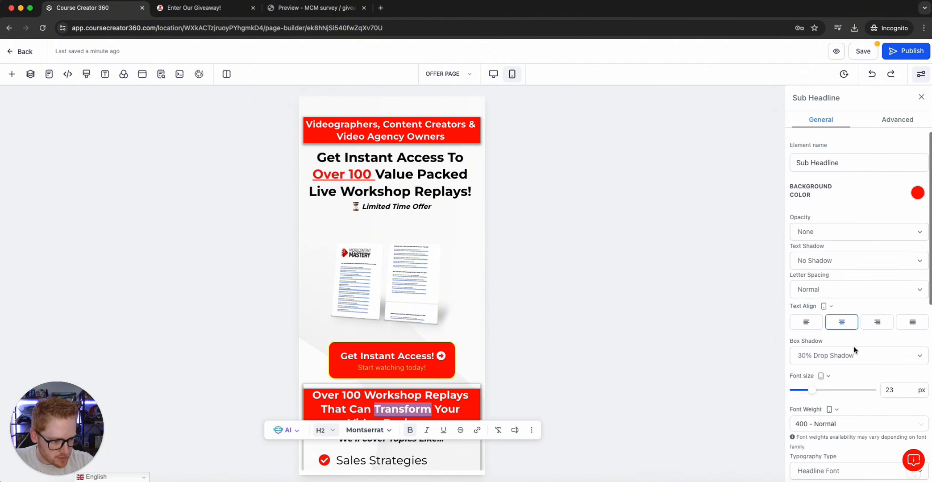
left_click(890, 390)
left_click_drag(889, 389, 878, 392)
type("18")
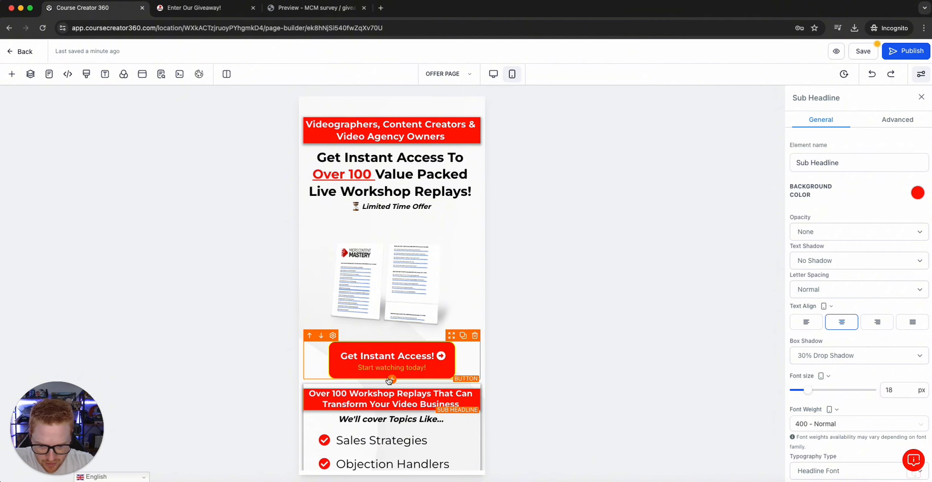
Set the mobile font size of the workshop topics bullet list to 18 px
scroll(389, 381, "down", 3)
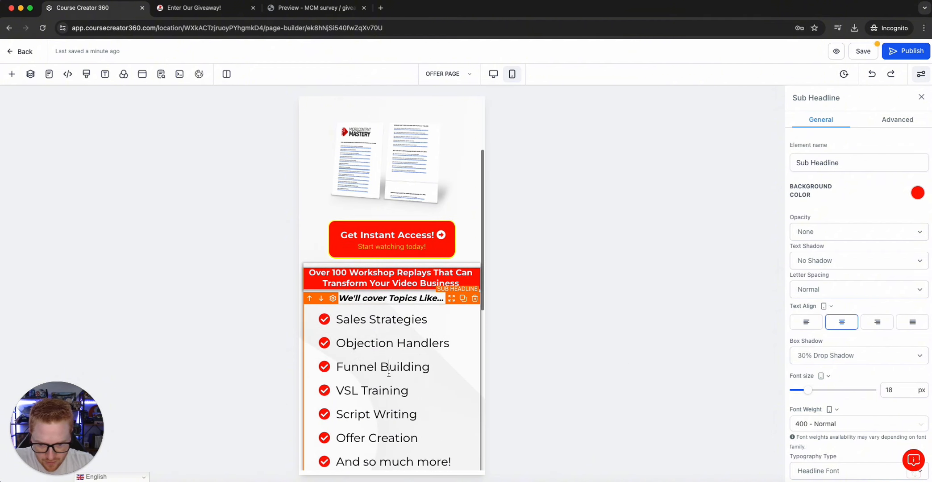
left_click(383, 367)
left_click(890, 390)
type("18")
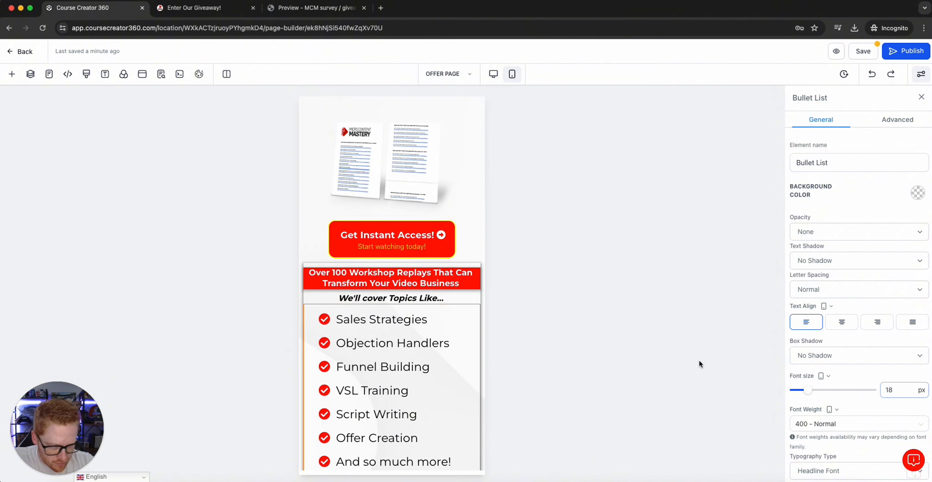
Set the mobile font size of the "How To Get Access Right Now" headline to 25 px
scroll(392, 326, "down", 3)
left_click(392, 332)
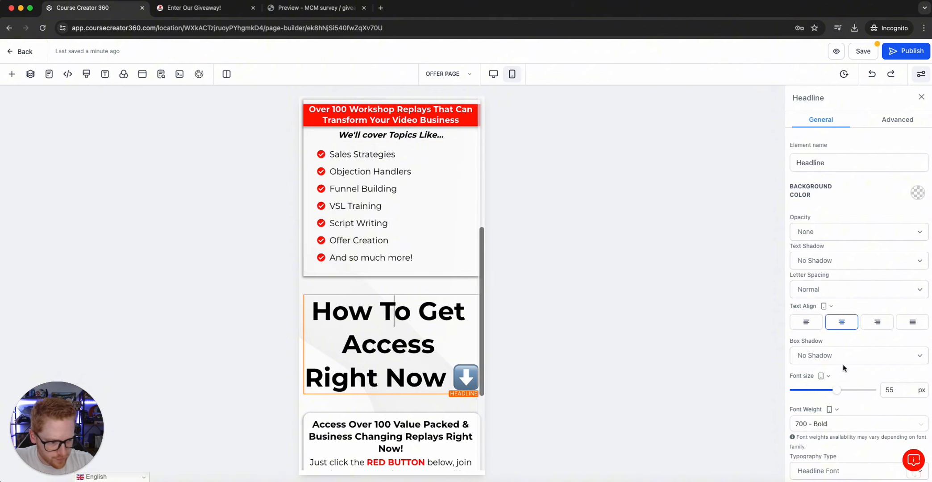
left_click(889, 390)
type("25")
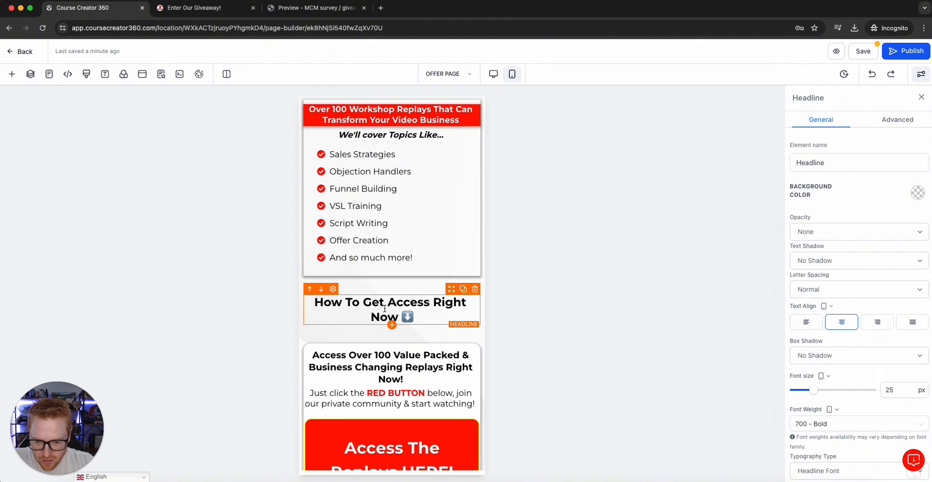
Set the mobile font size of the "How To Get Access Right Now" headline to 30 px
key("BackSpace")
key("BackSpace")
type("30")
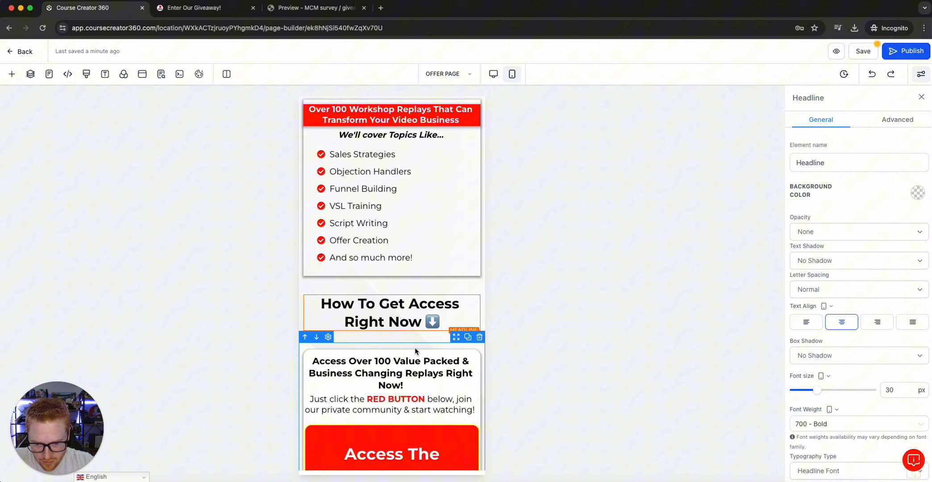
Set the mobile font size of the "Access Over 100 Value Packed" sub headline to 18 px and the "Just click the RED BUTTON" text to 15 px
left_click(397, 373)
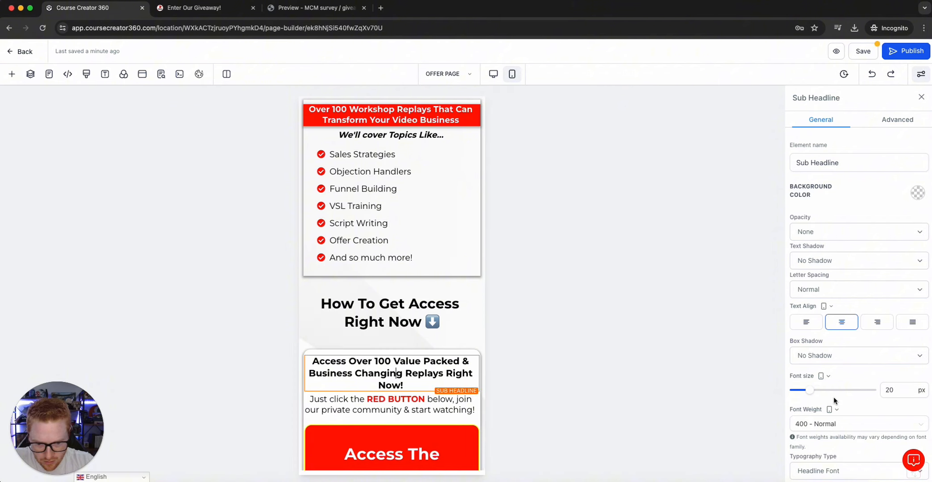
left_click_drag(899, 391, 861, 391)
type("18")
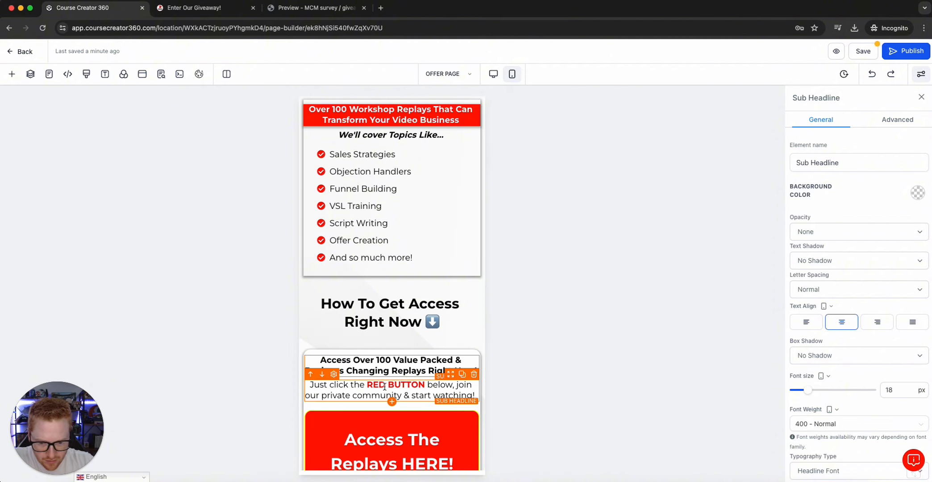
key("BackSpace")
type("5")
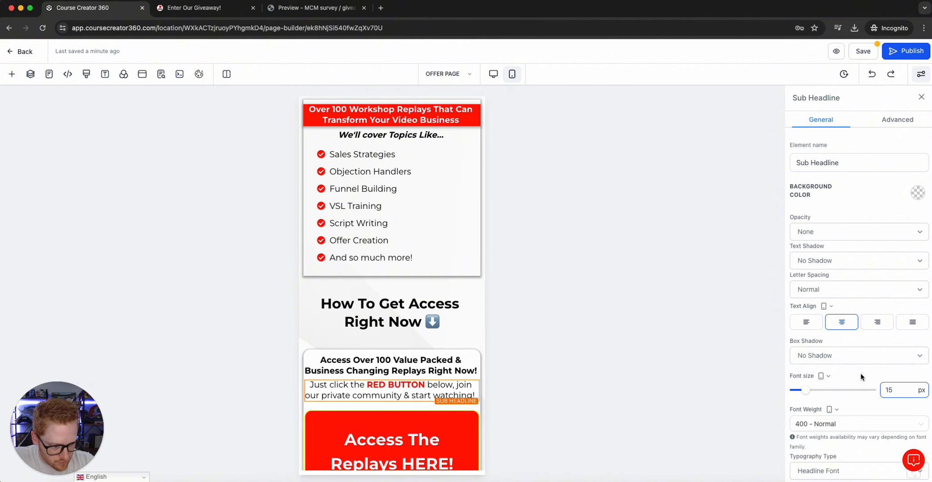
Set the "Access The Replays HERE!" button's mobile font size to 20 px and its sub text font size to 15 px
scroll(390, 370, "down", 3)
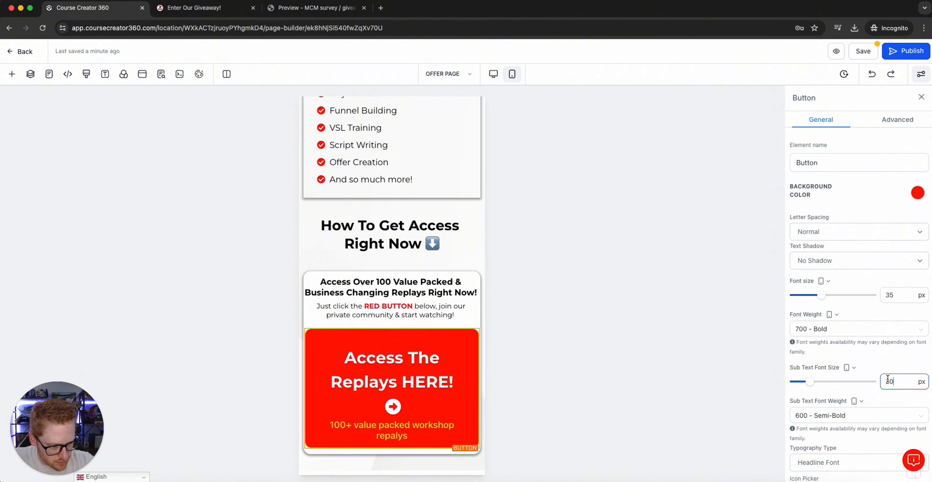
left_click_drag(898, 382, 876, 370)
double_click(902, 295)
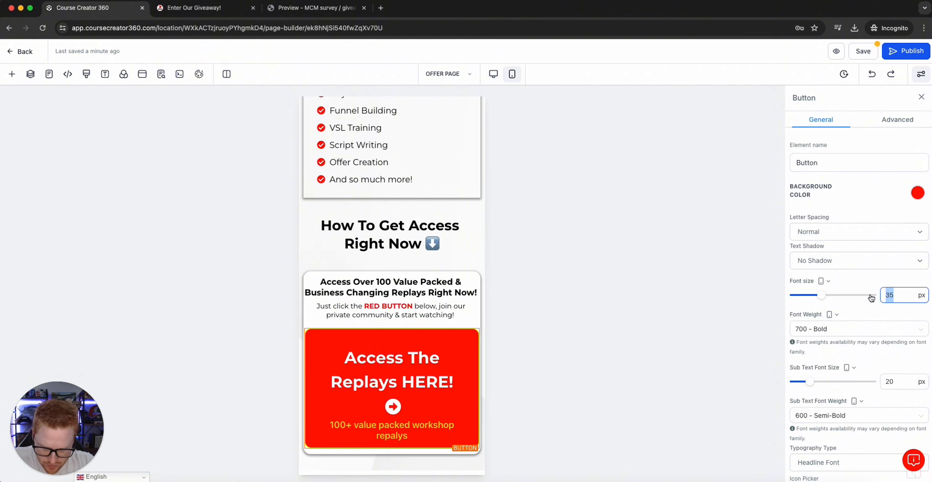
type("20")
left_click(600, 360)
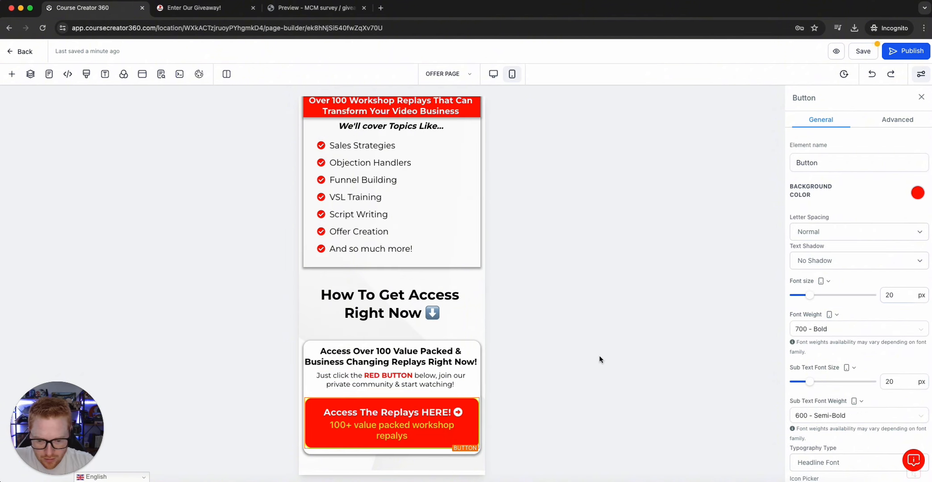
double_click(906, 382)
type("15")
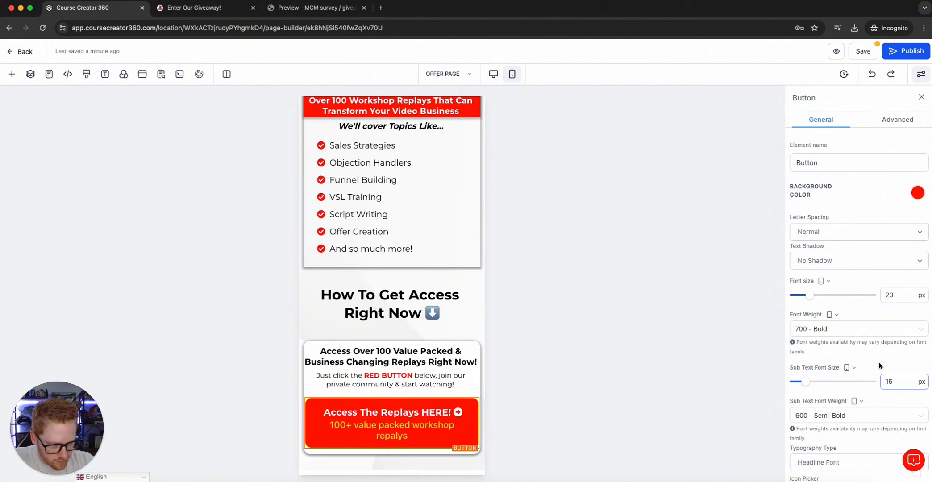
key("Return")
Publish the offer page and dismiss the SEO meta data settings
scroll(437, 366, "up", 6)
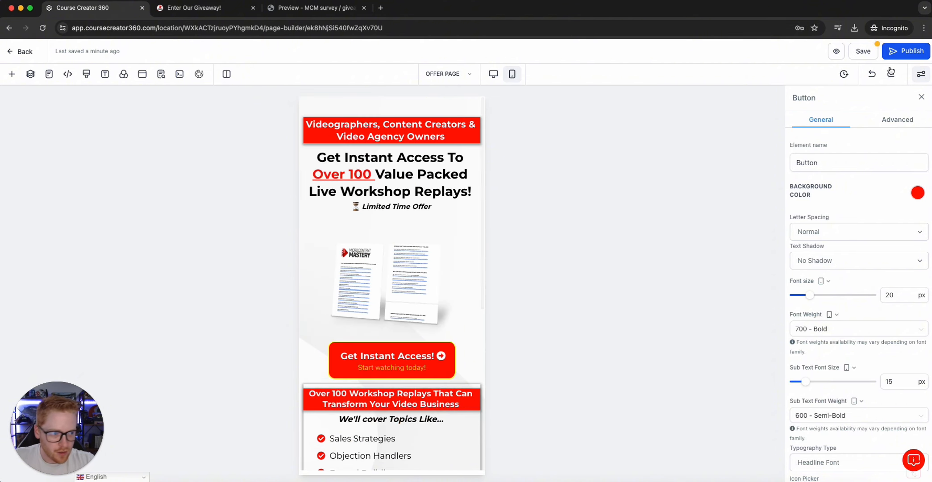
left_click(897, 54)
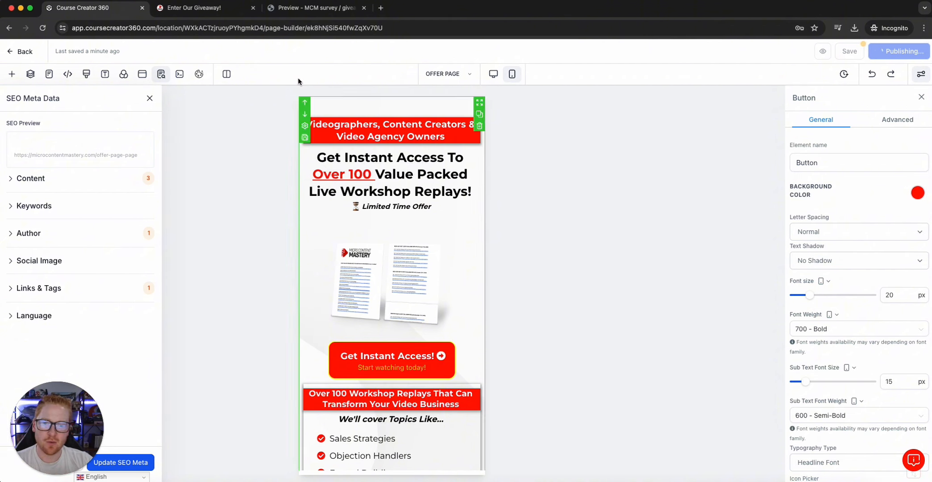
left_click(150, 98)
Switch the editor to the desktop layout and open a preview of the offer page
left_click(493, 74)
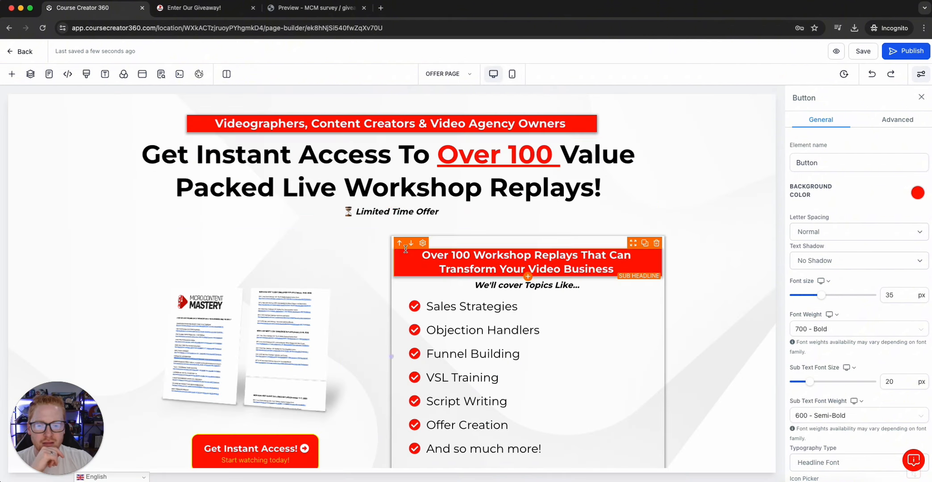
scroll(545, 232, "down", 4)
left_click(837, 52)
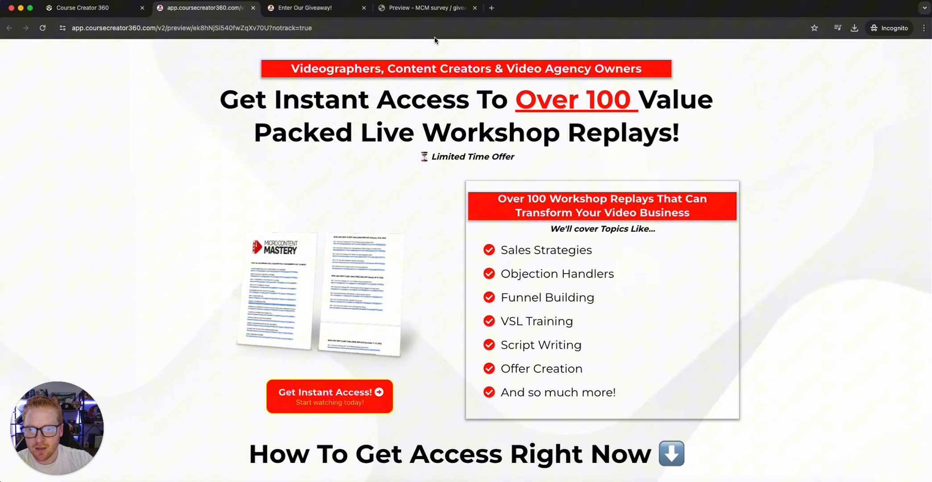
Close the old giveaway and survey preview pages, and review the offer page preview from the headline to the access section
left_click(365, 8)
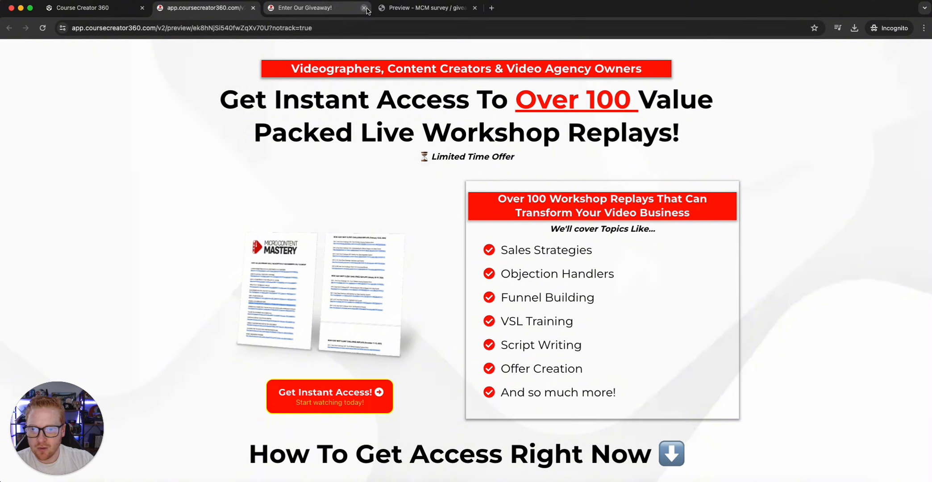
left_click(364, 8)
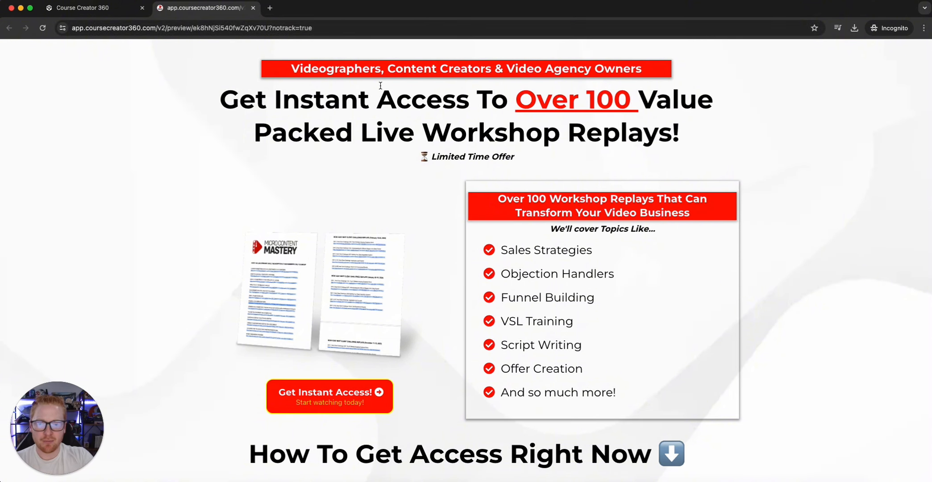
scroll(372, 125, "down", 4)
scroll(395, 206, "up", 4)
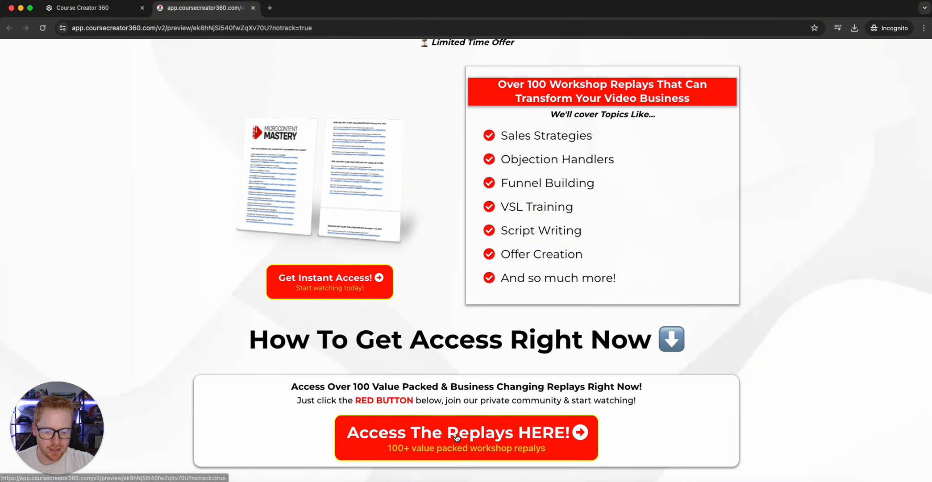
scroll(459, 298, "down", 1)
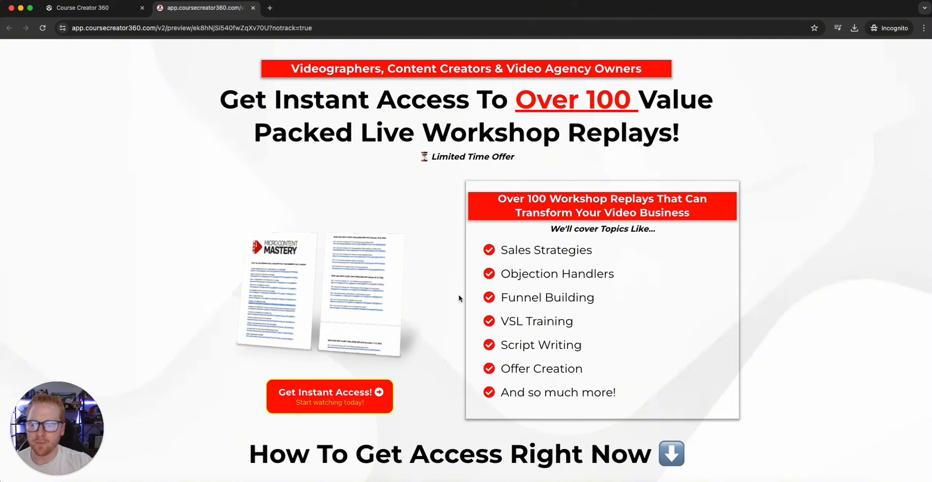